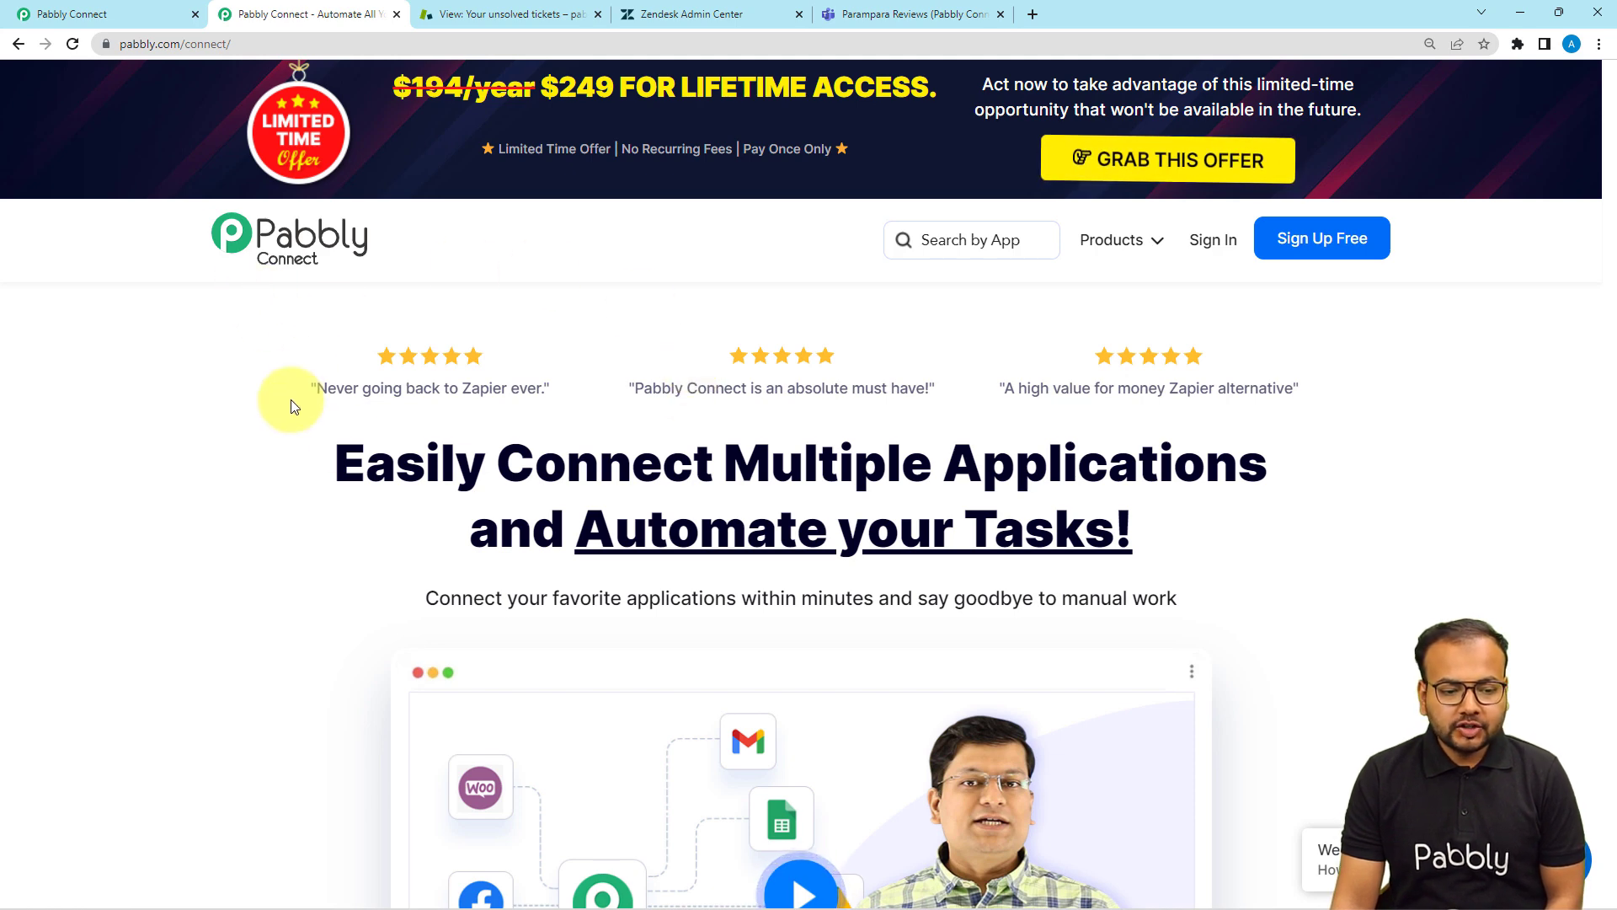
Dismiss the lifetime offer pop-up on the Pabbly Connect website and switch to the Pabbly Connect dashboard.
mouse_move(158, 36)
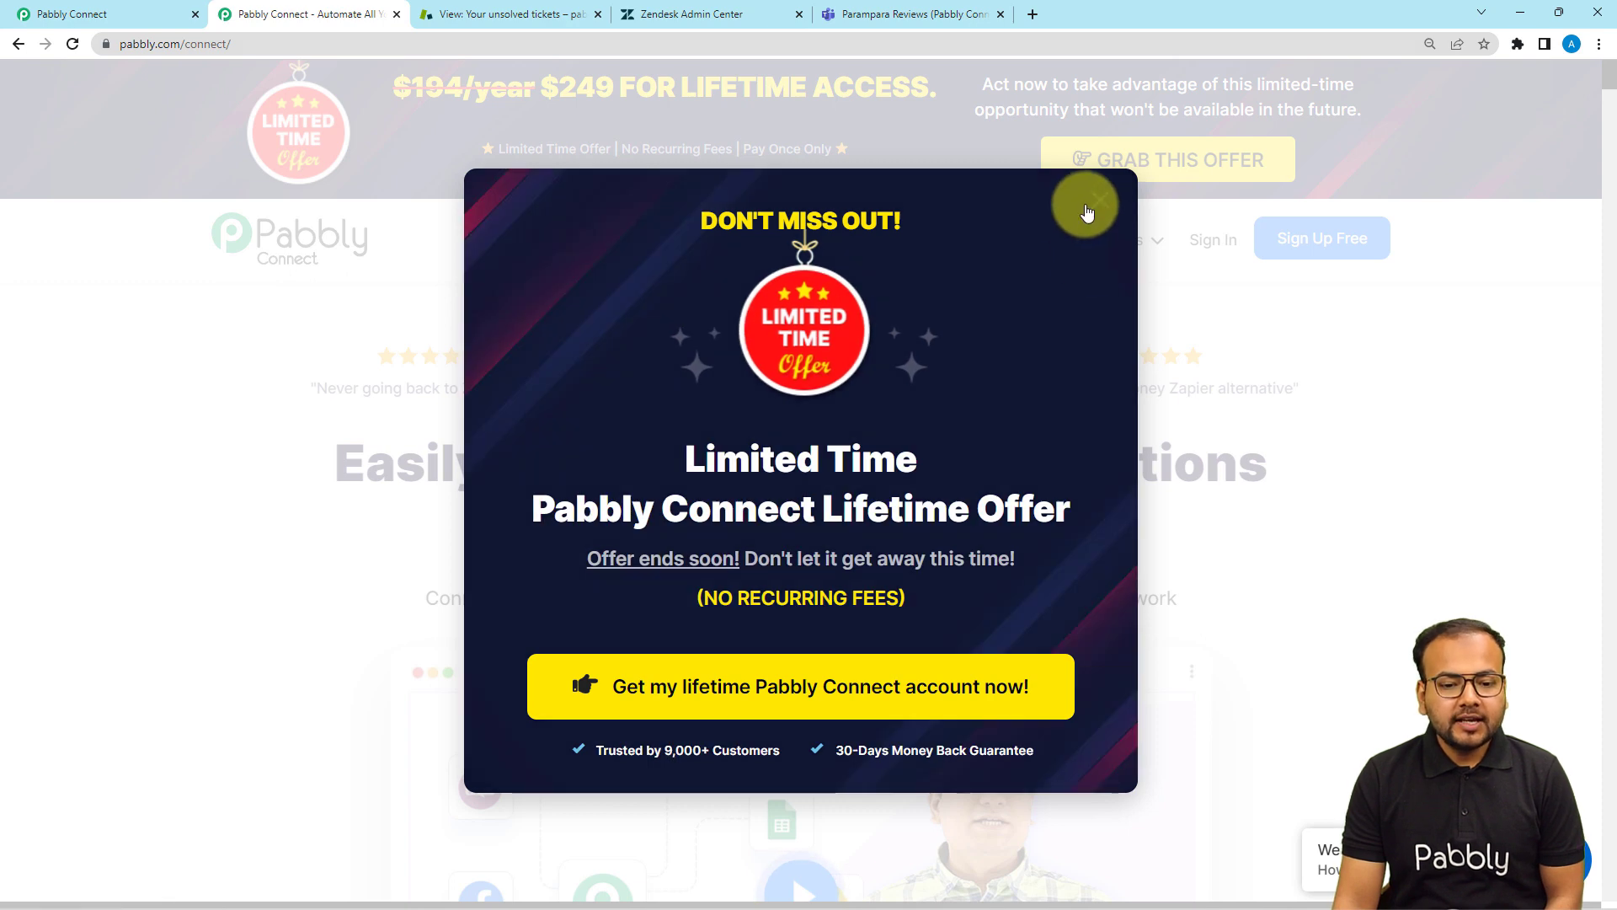
click(1086, 211)
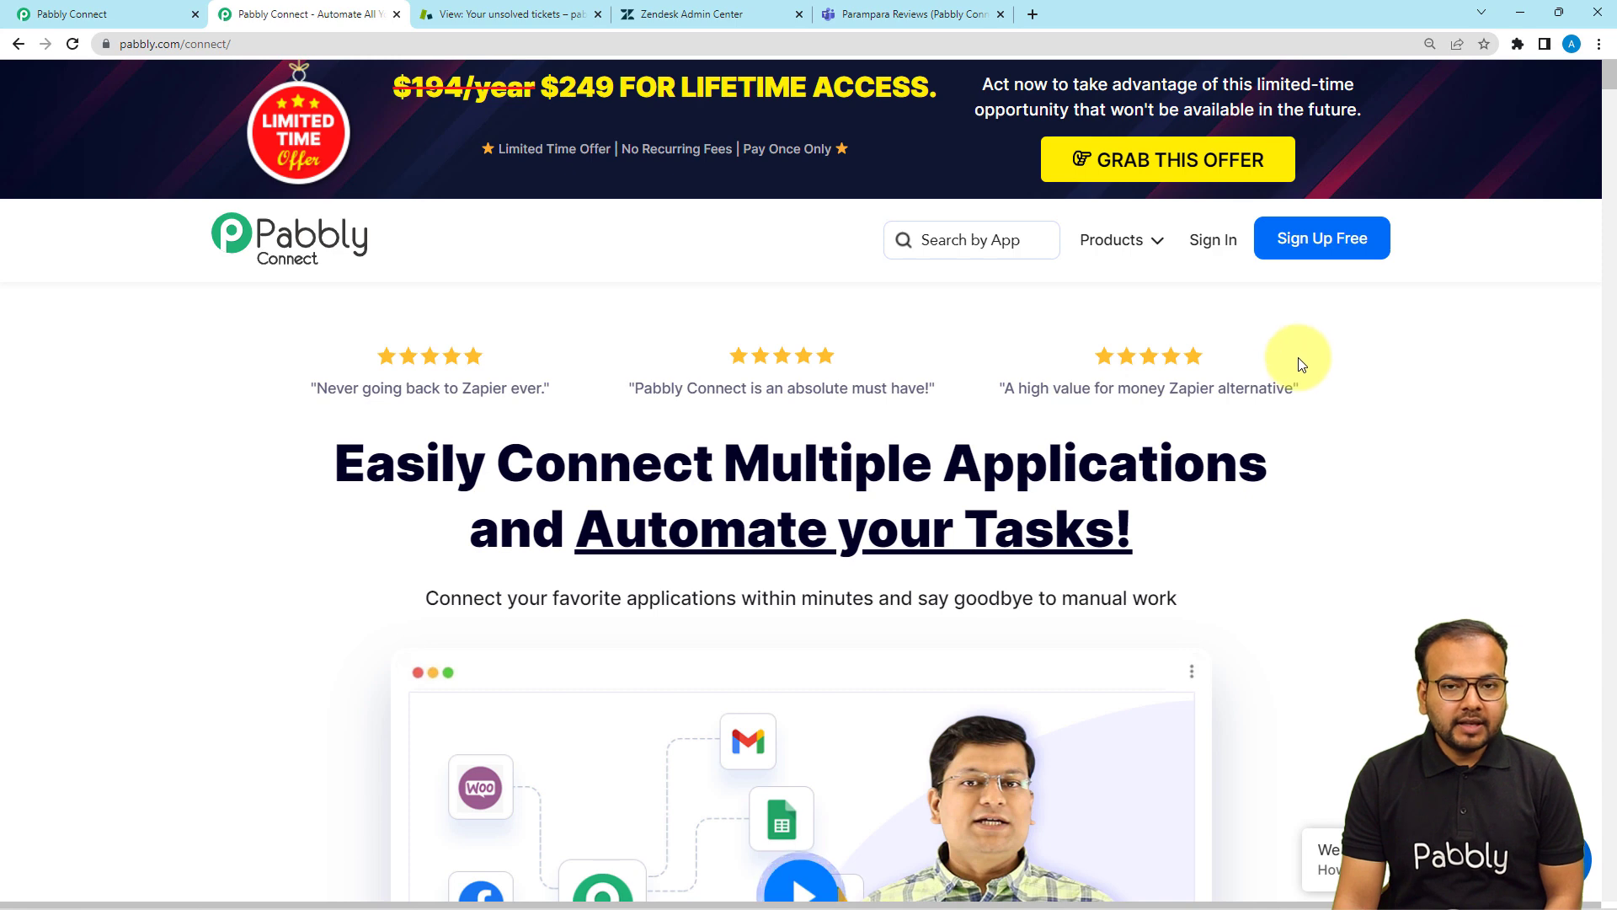
mouse_move(1127, 248)
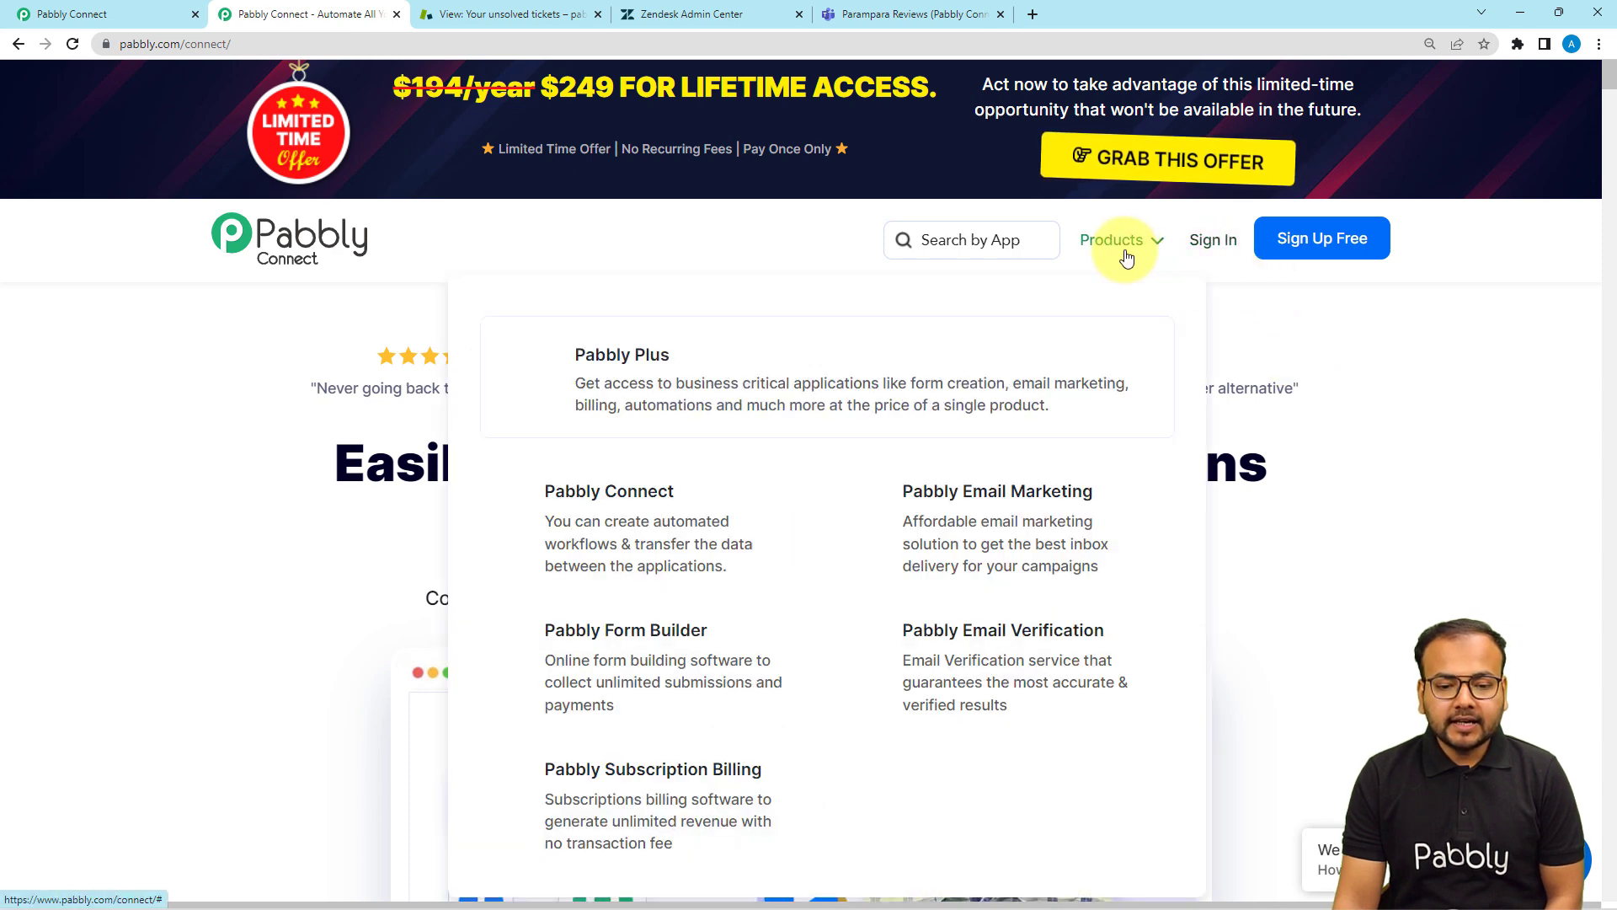
click(125, 15)
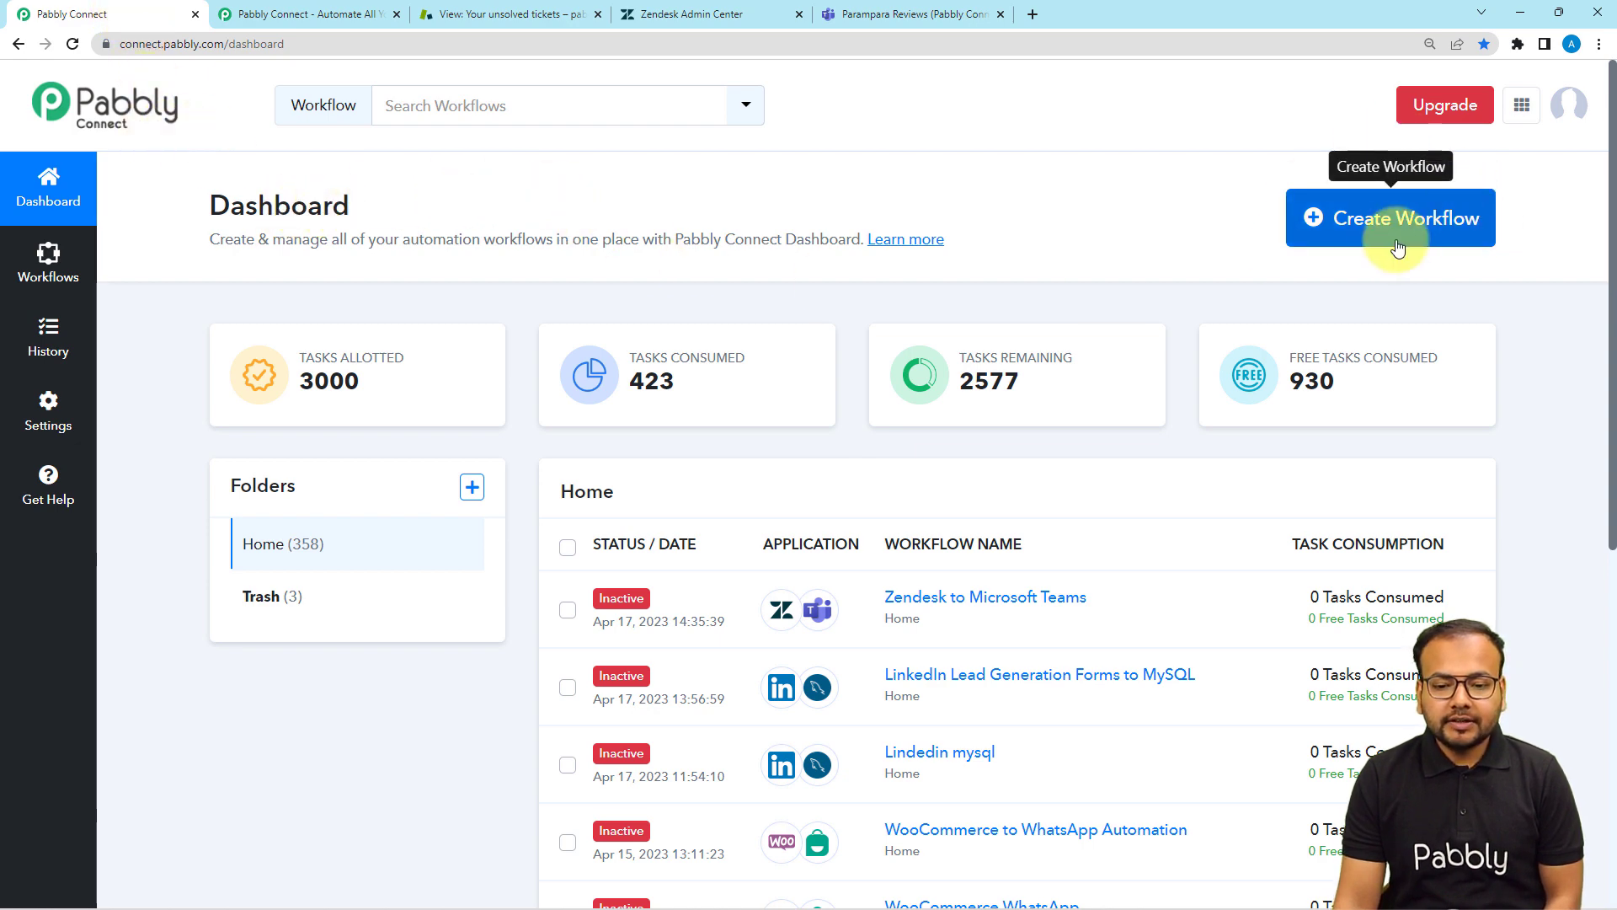
Create a new workflow named "Zendesk to Microsoft Teams".
click(1347, 217)
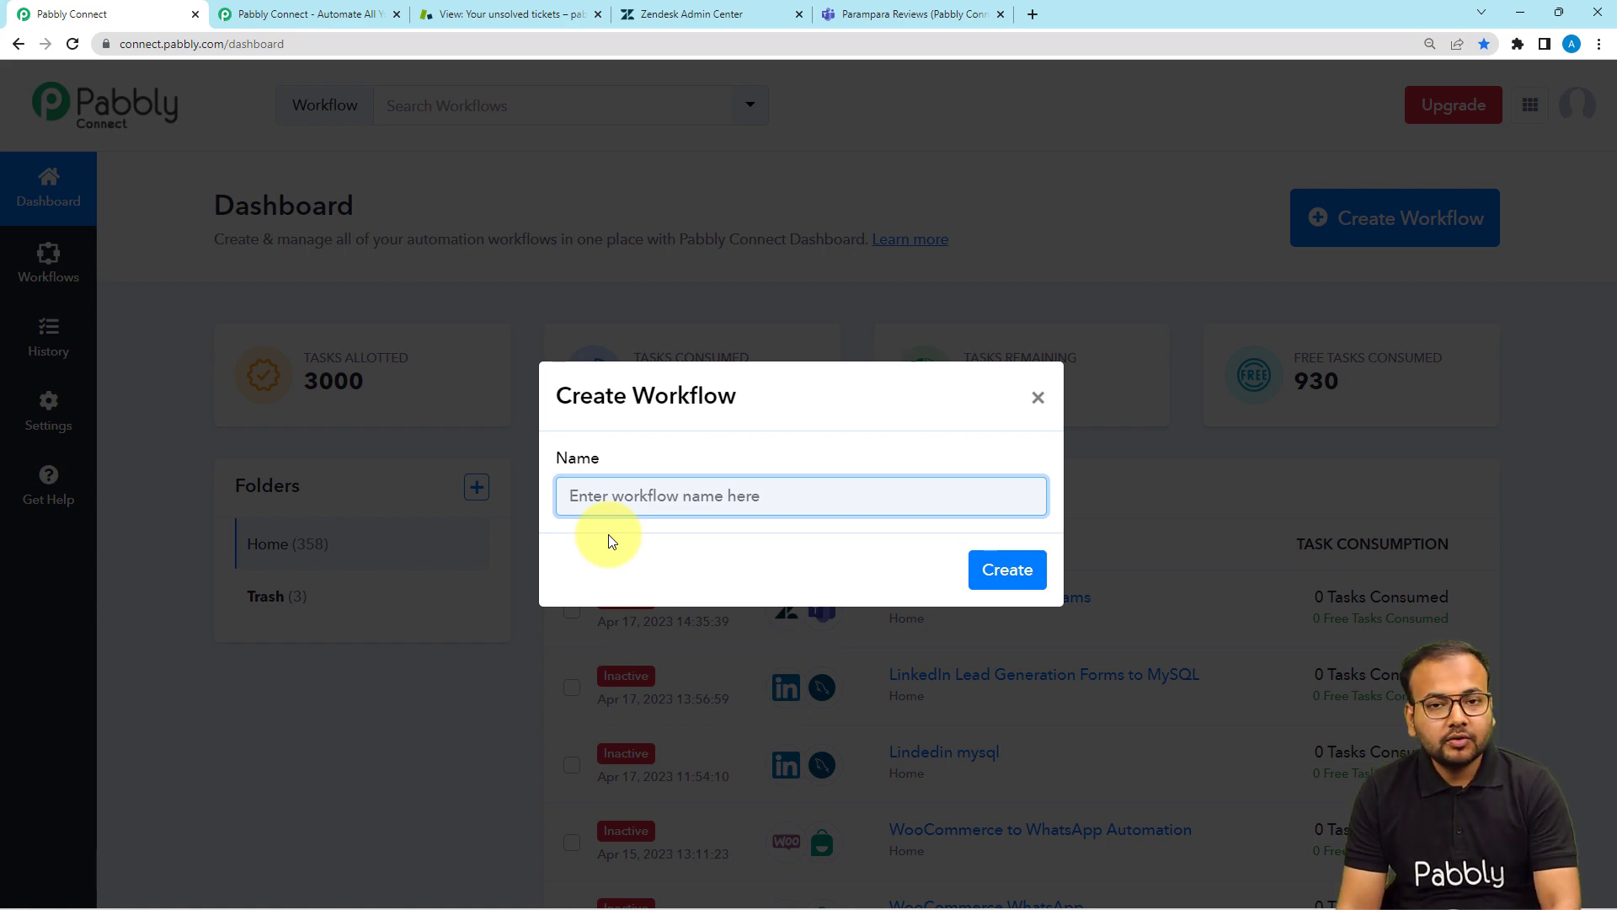
text(Zendesk to Microsoft Teams)
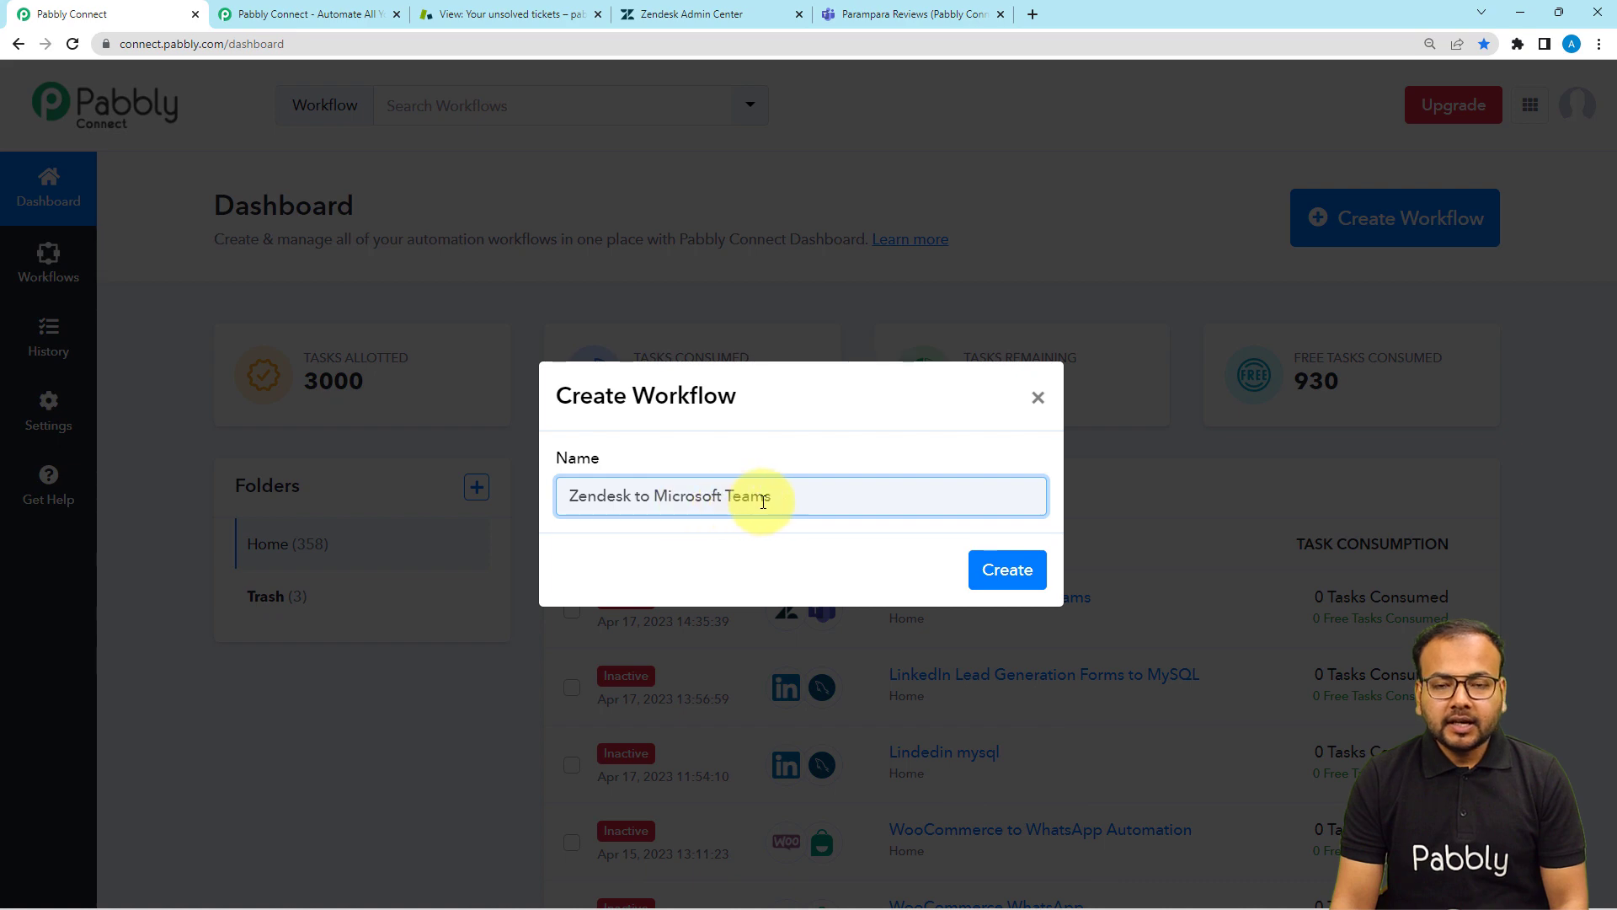
click(1000, 579)
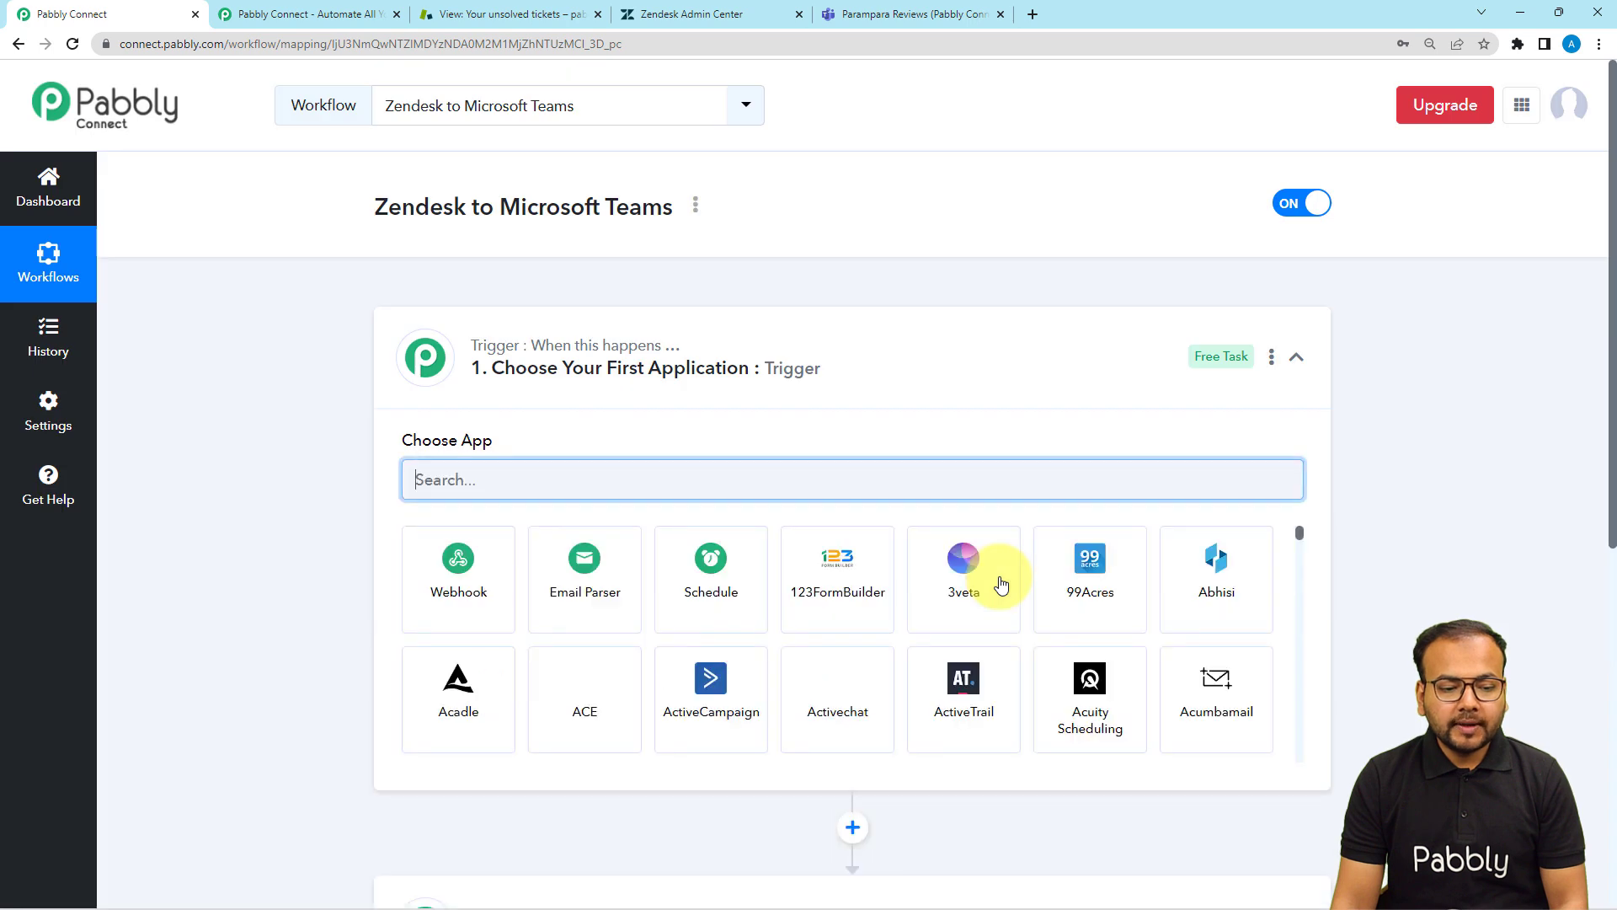
click(498, 367)
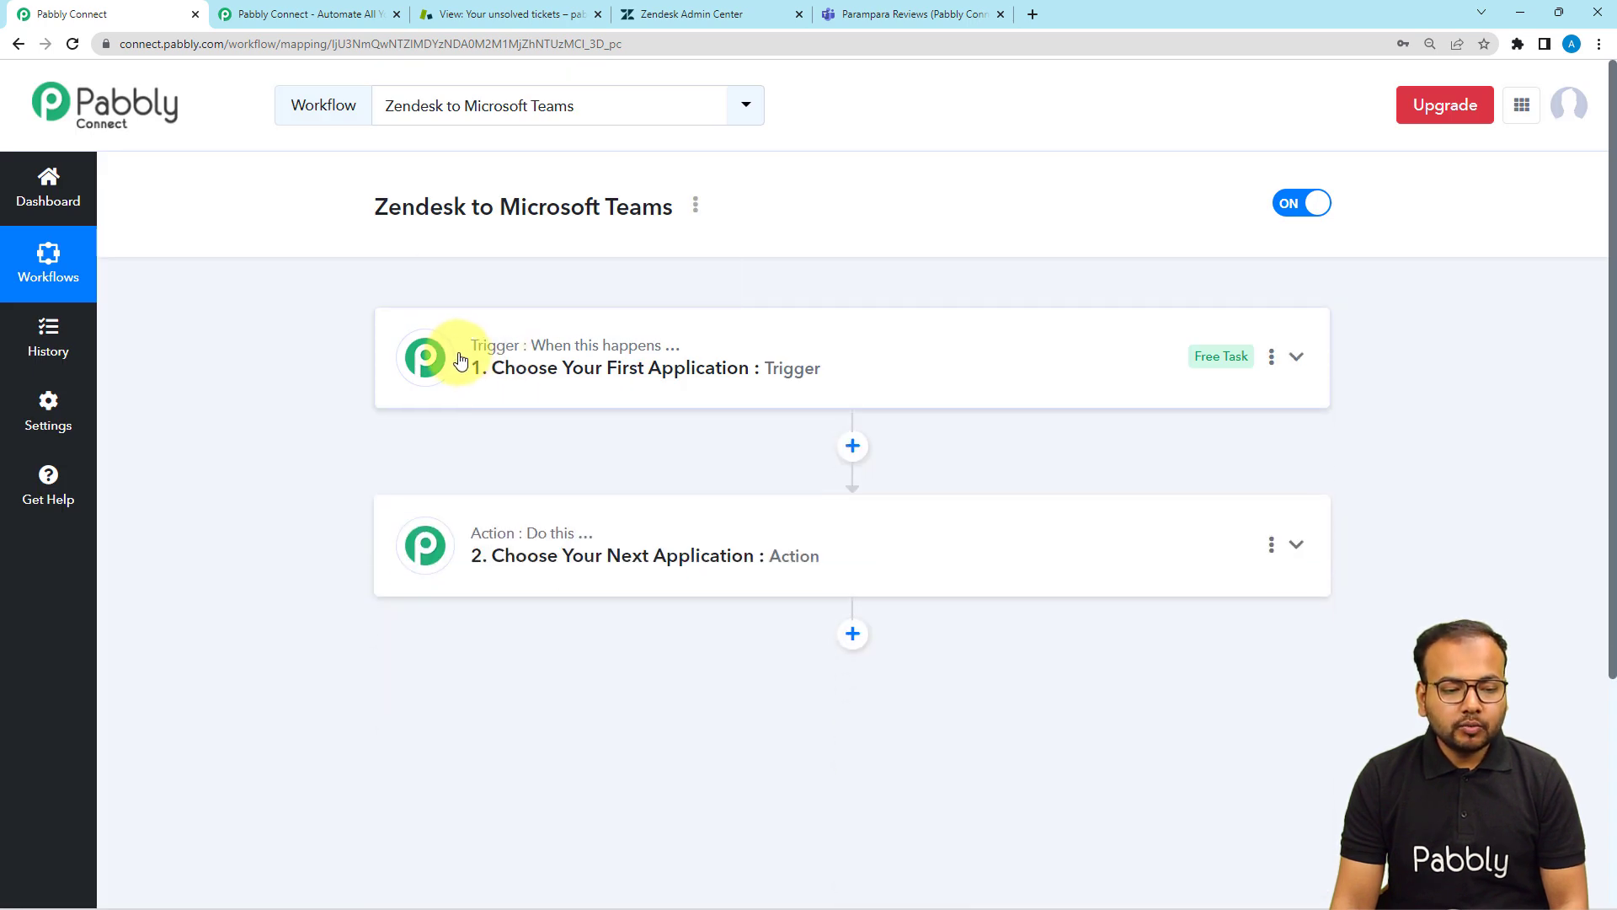
mouse_move(528, 541)
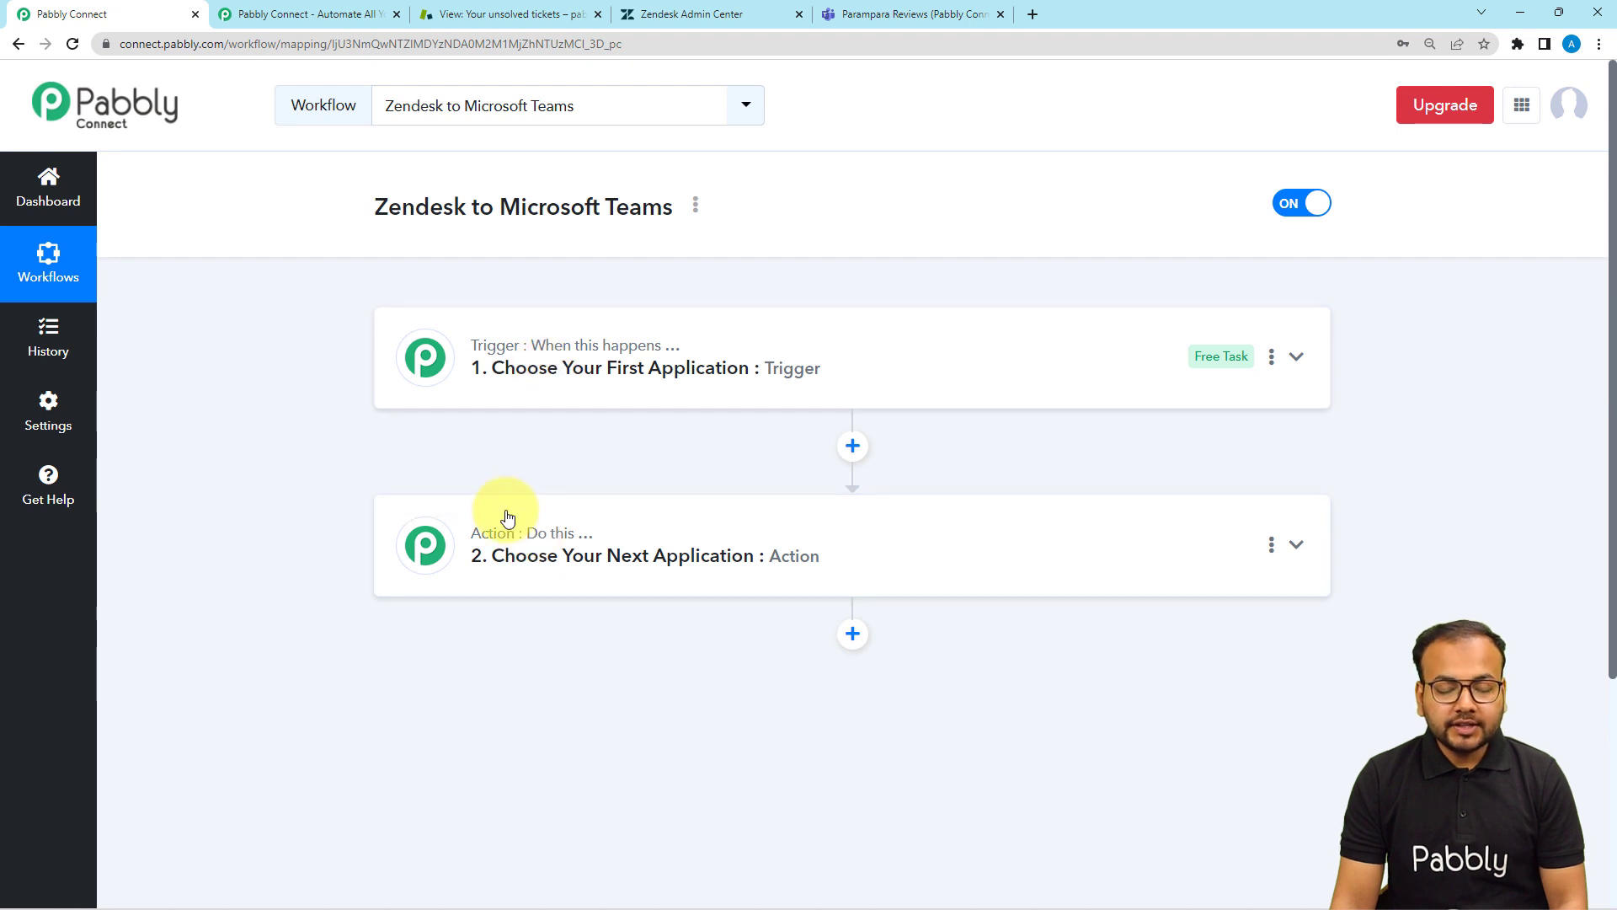
mouse_move(505, 361)
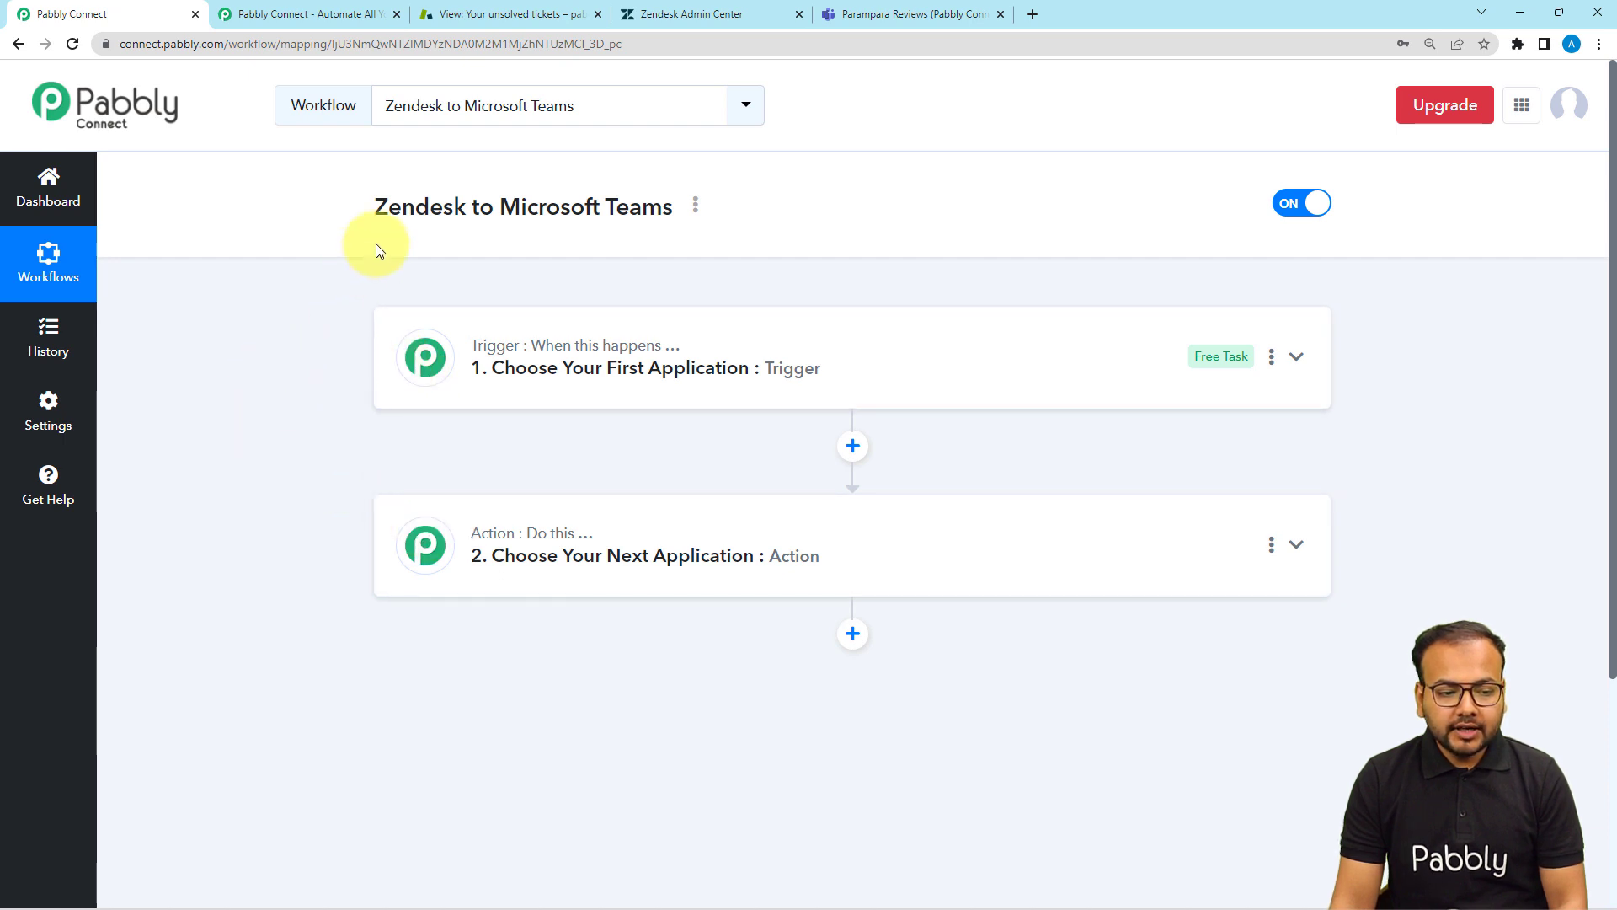
mouse_move(381, 210)
mouse_down()
mouse_move(469, 210)
mouse_move(378, 212)
mouse_up()
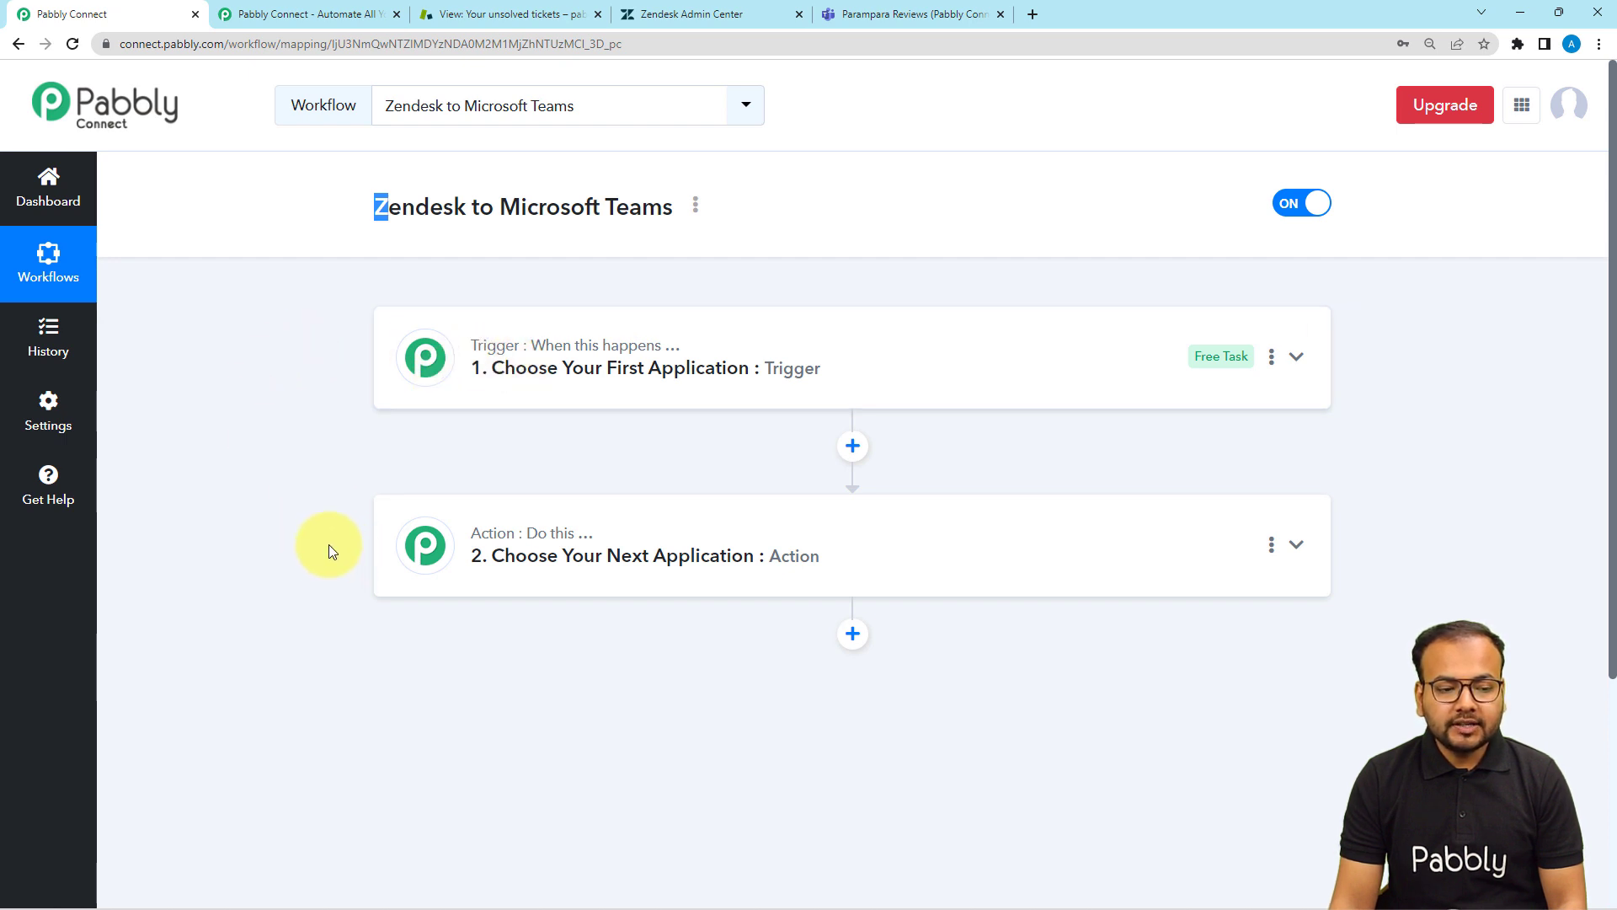
click(501, 229)
drag(673, 208, 517, 212)
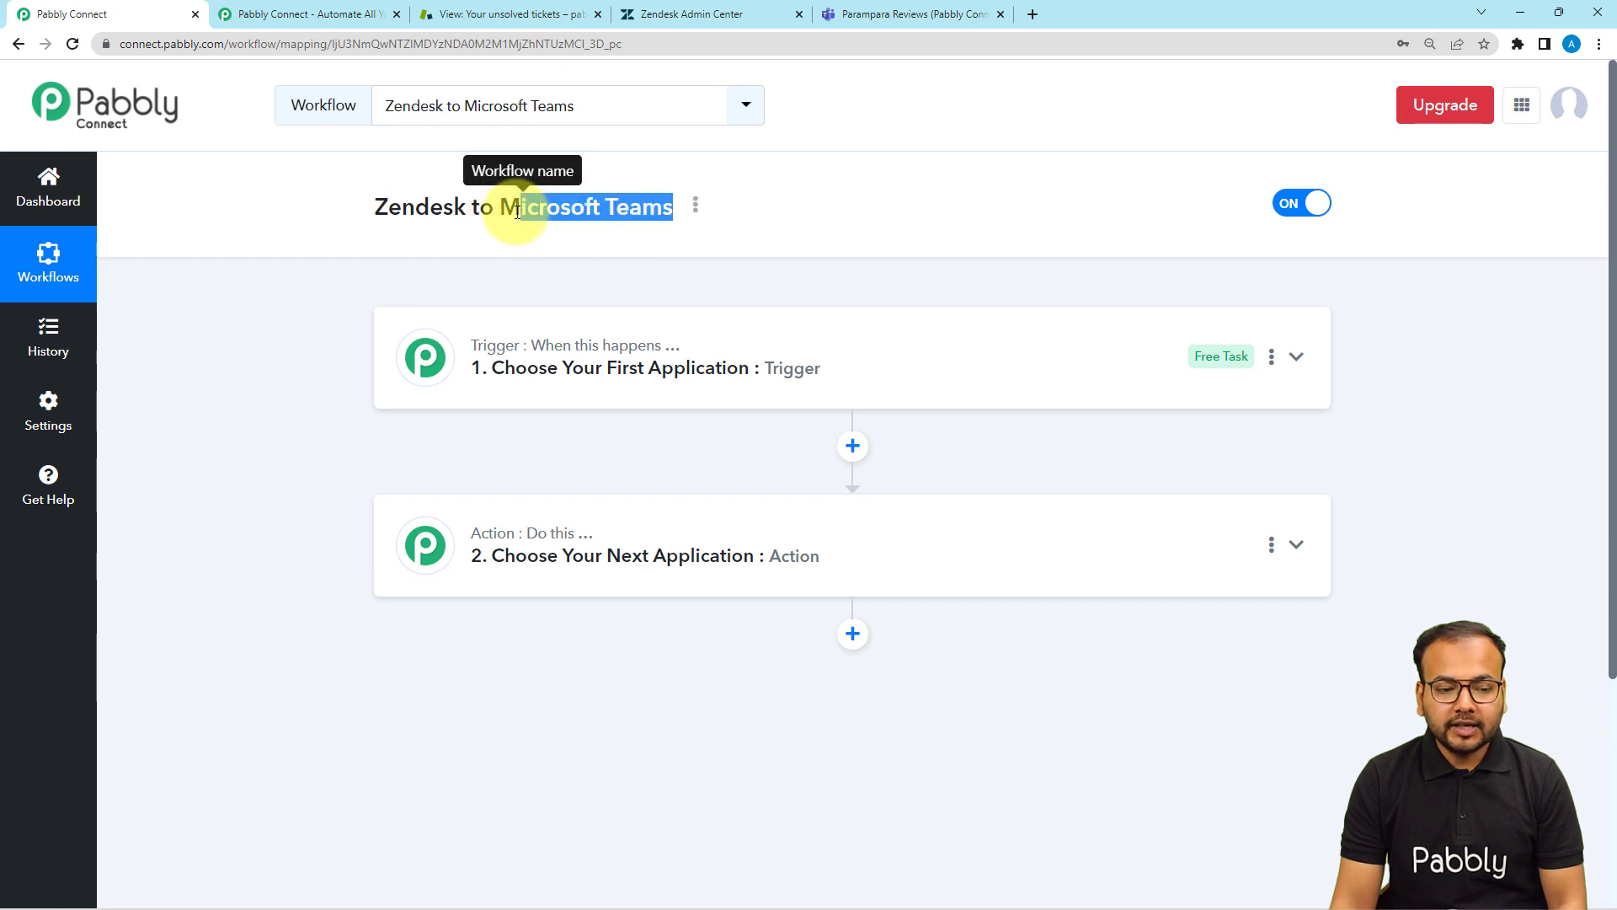
Set the workflow's trigger application to Zendesk with New Ticket as the trigger event.
click(453, 392)
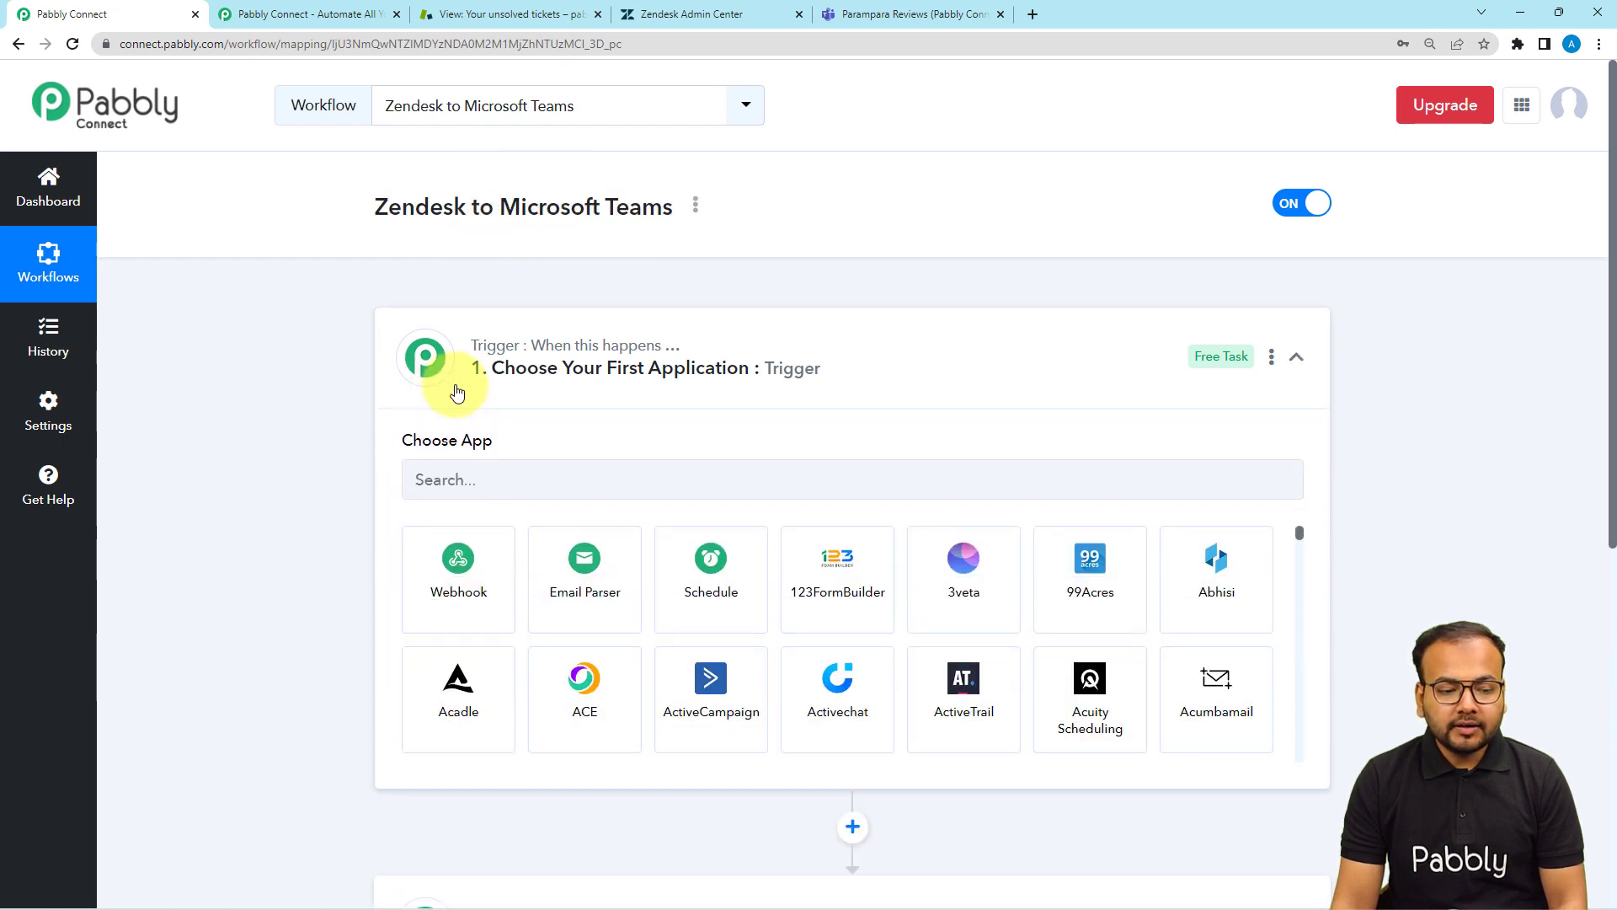
scroll(453, 392, down, 1)
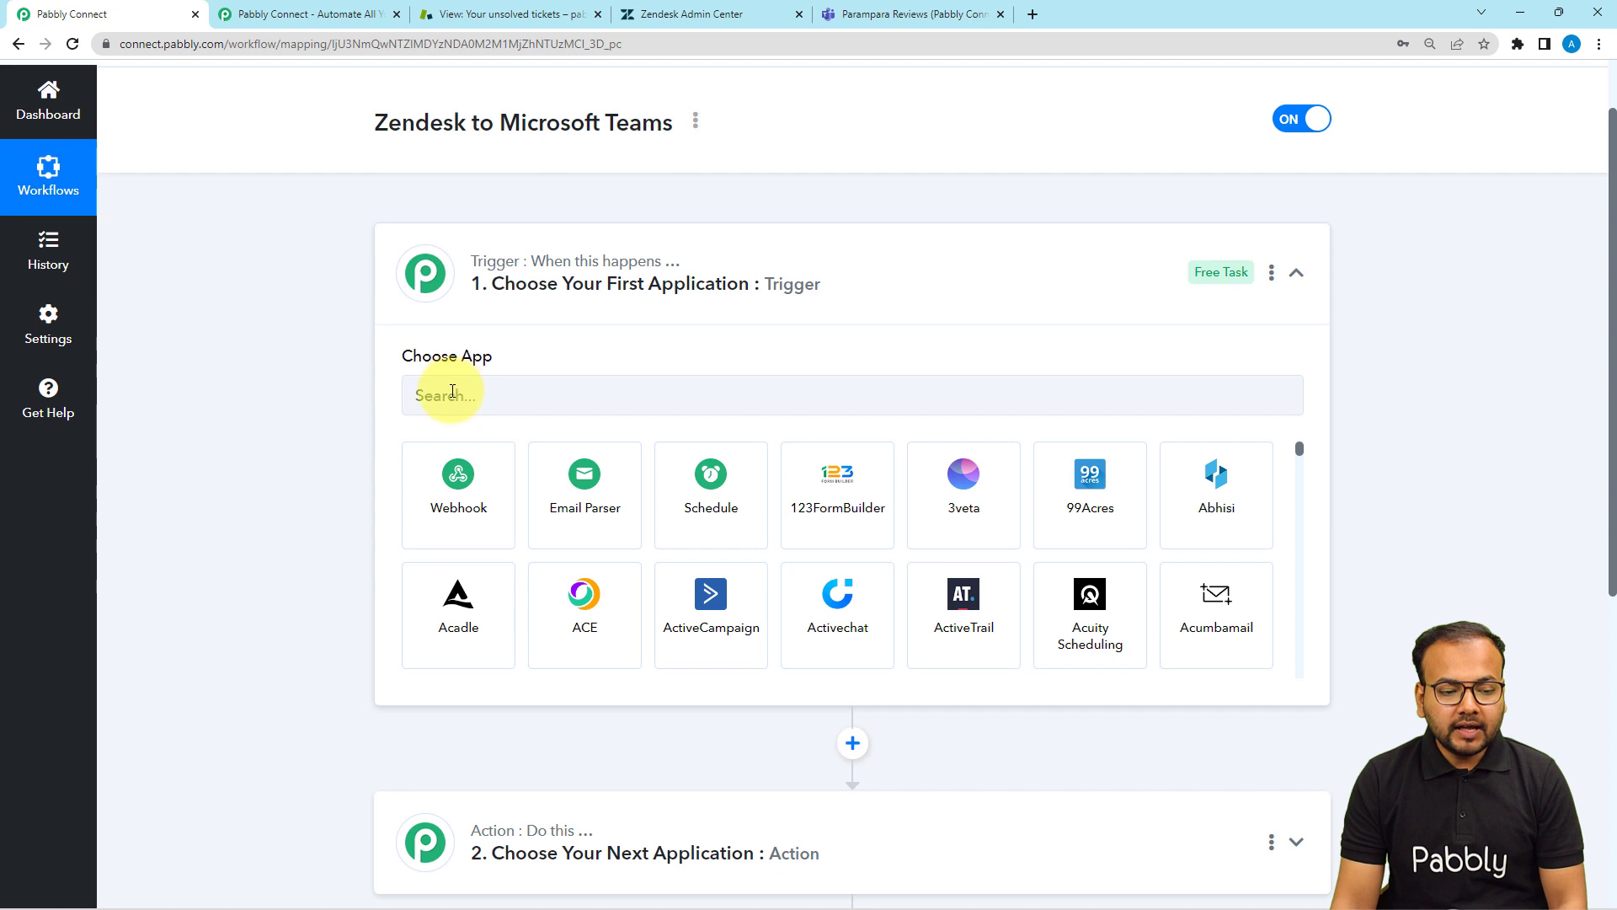
click(587, 393)
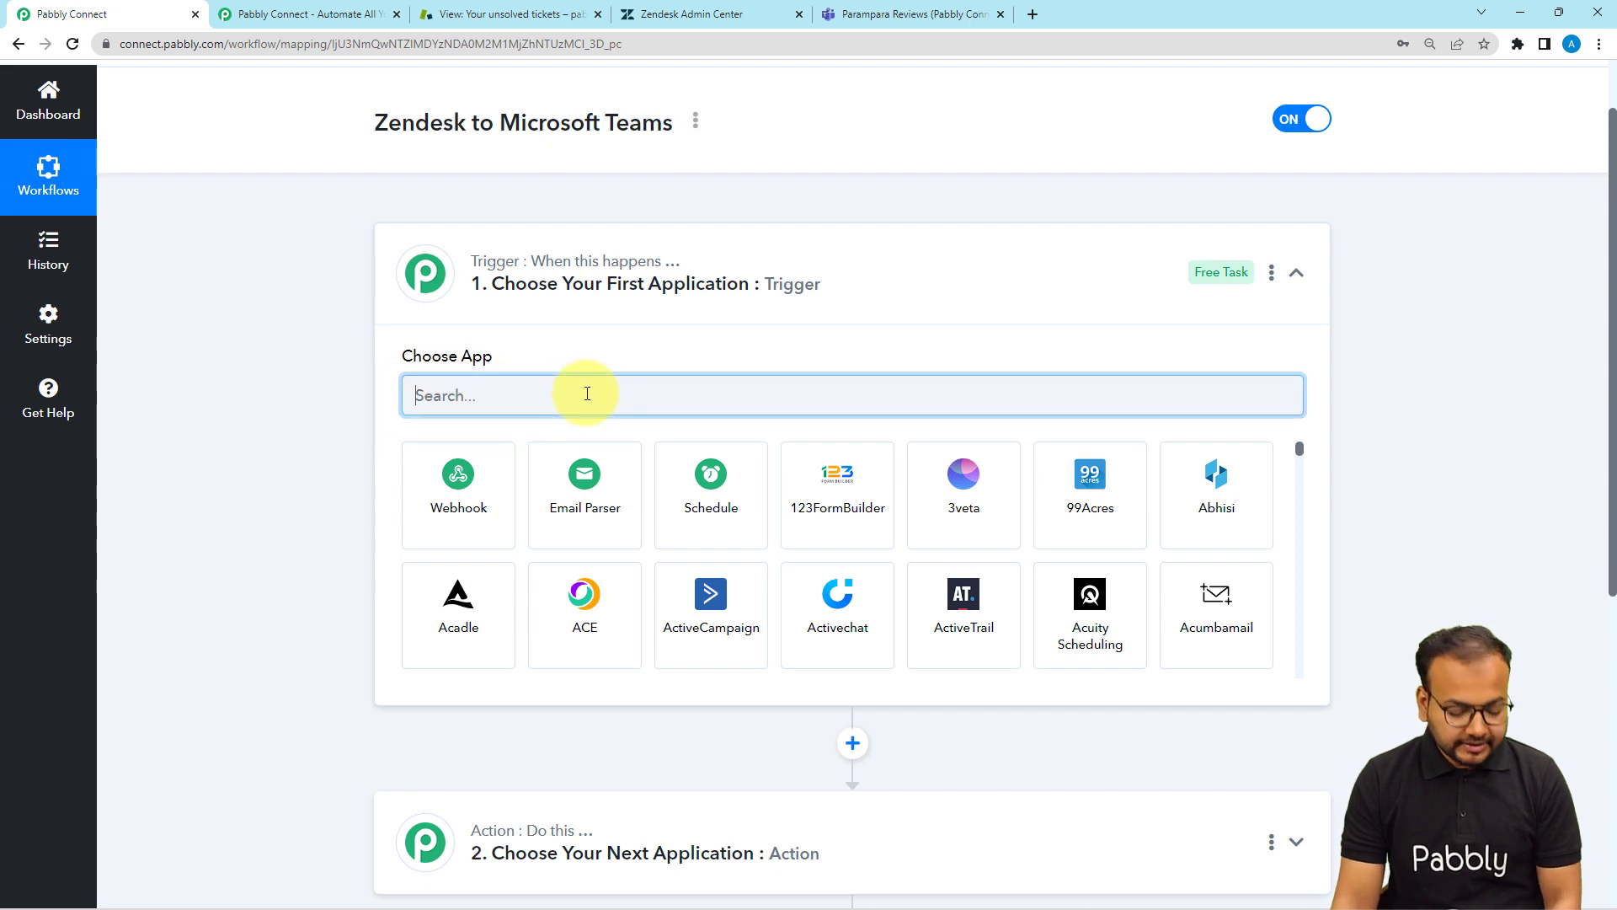
text(zende)
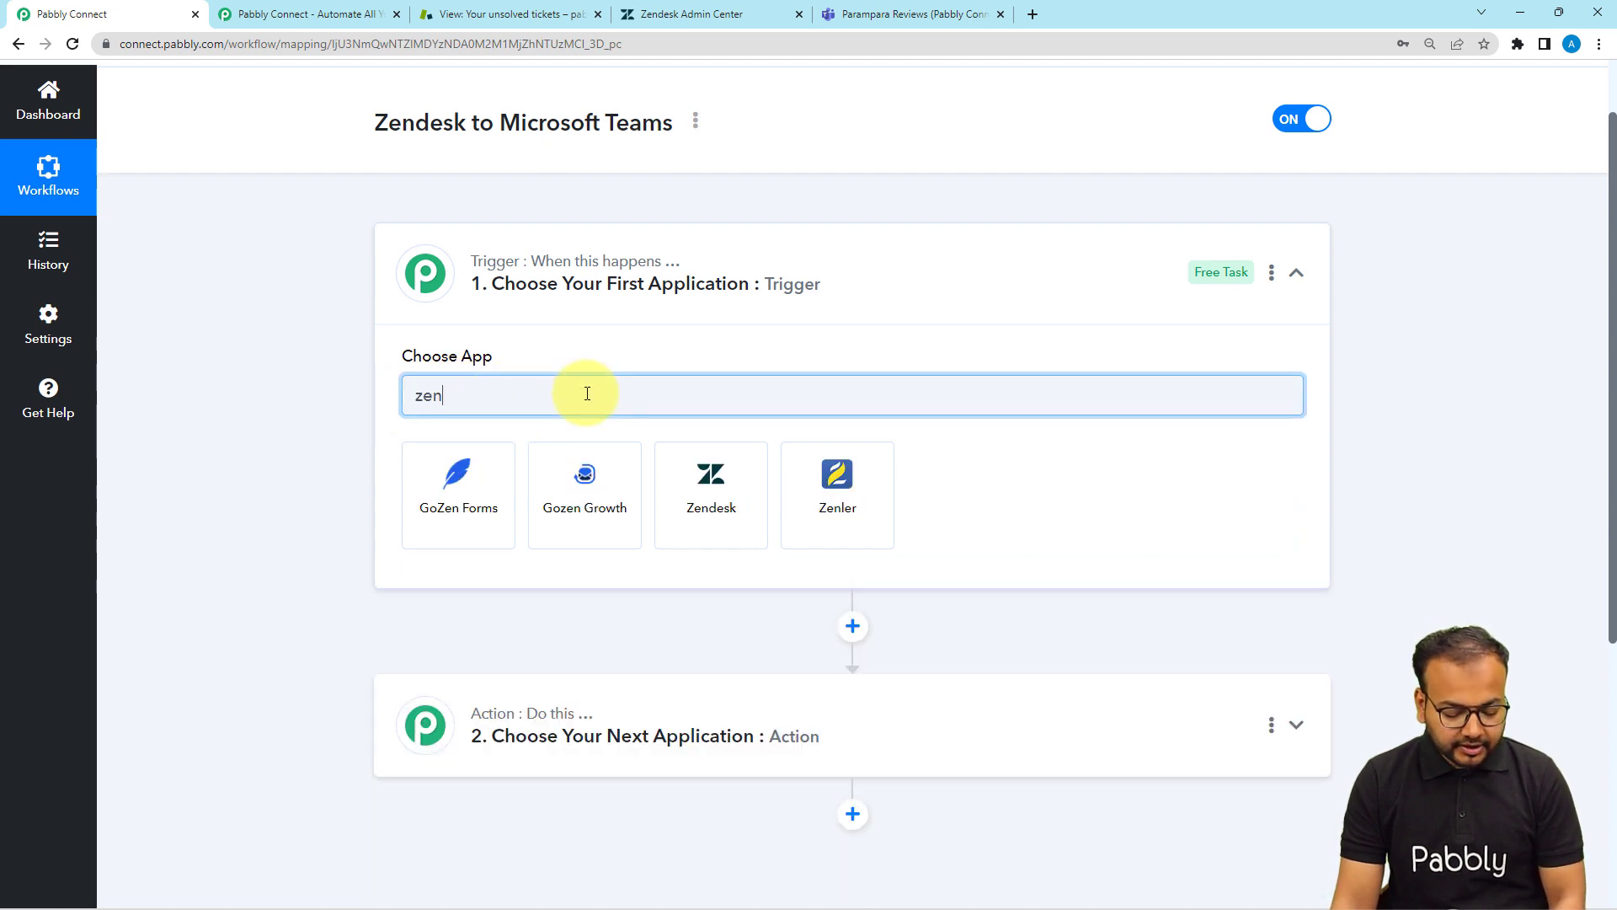
text(s)
click(475, 471)
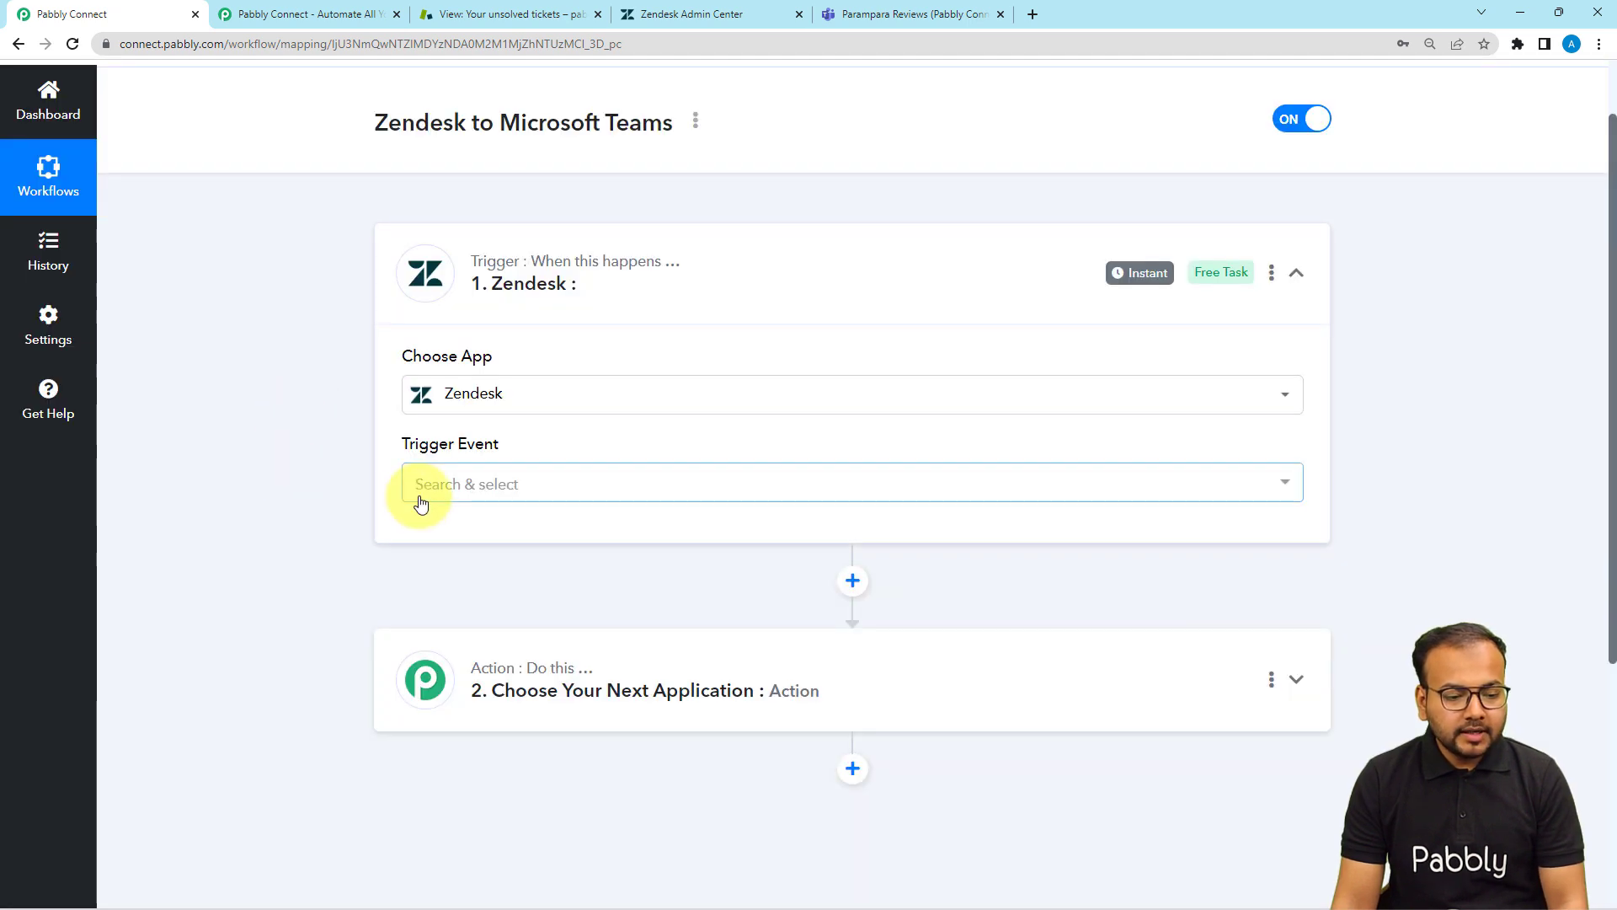
click(422, 495)
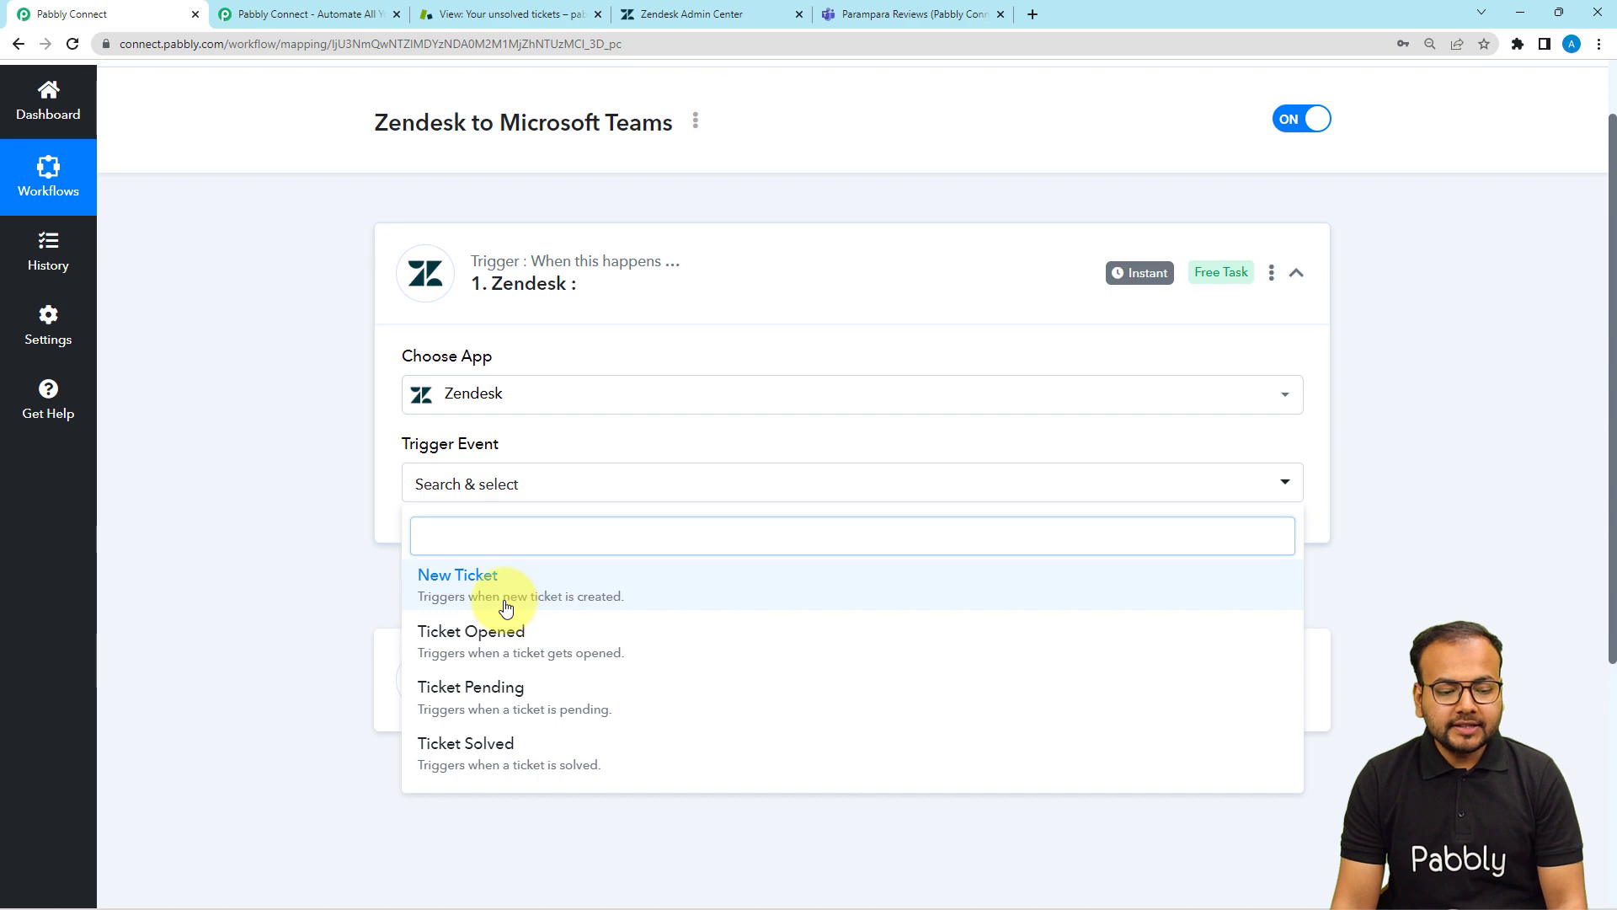
click(513, 594)
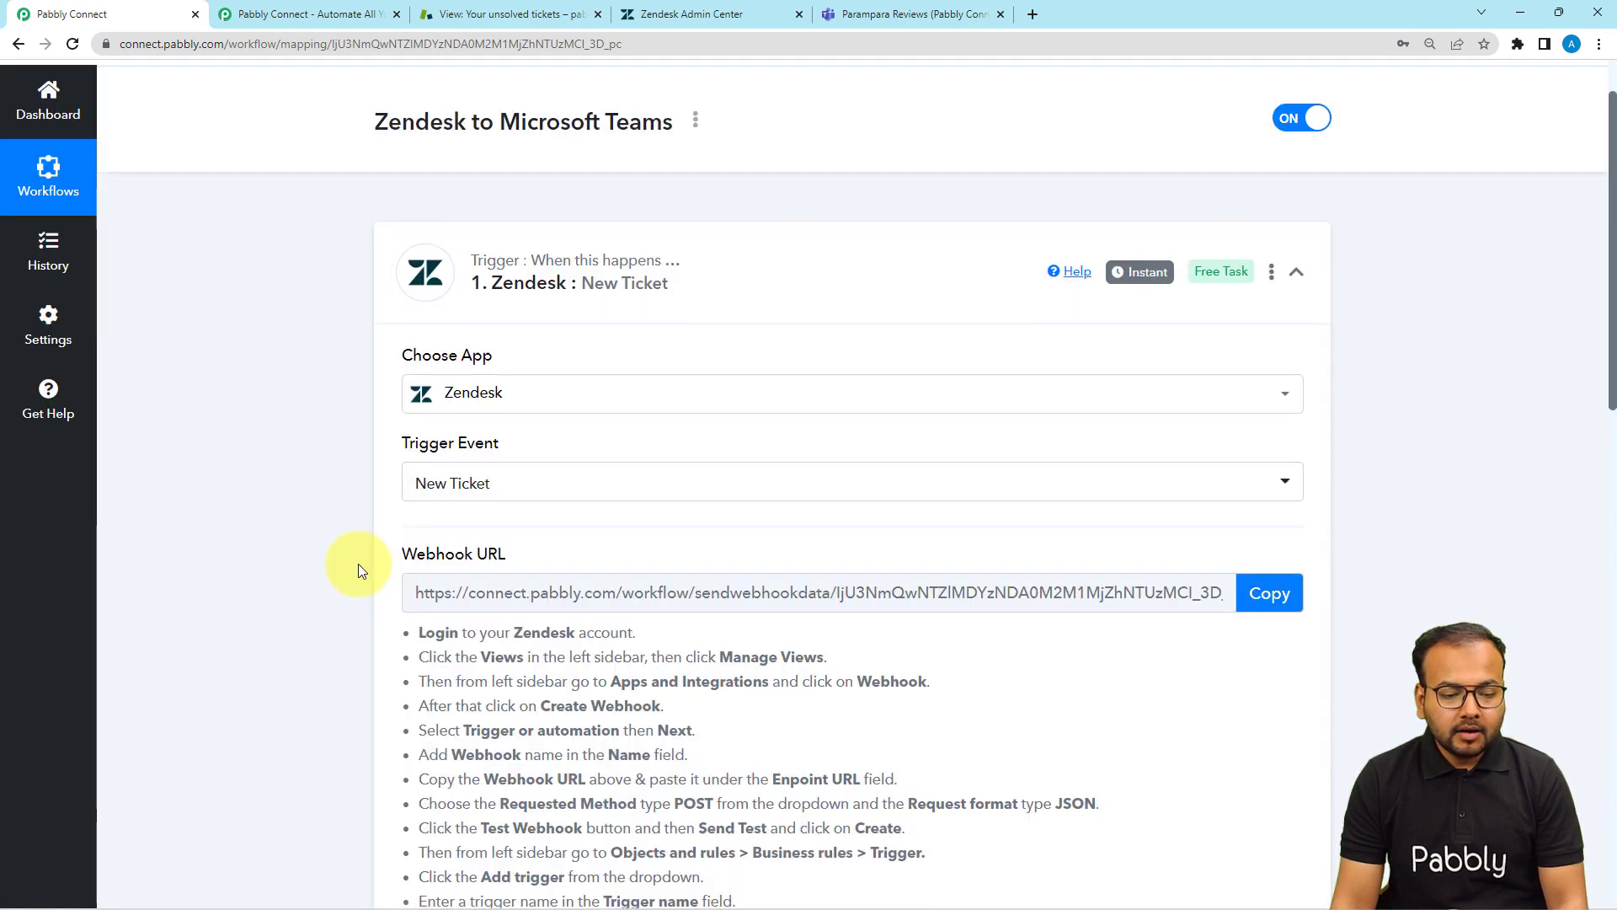
Review the Zendesk setup instructions and the JSON body template below the trigger's webhook URL.
scroll(362, 561, down, 5)
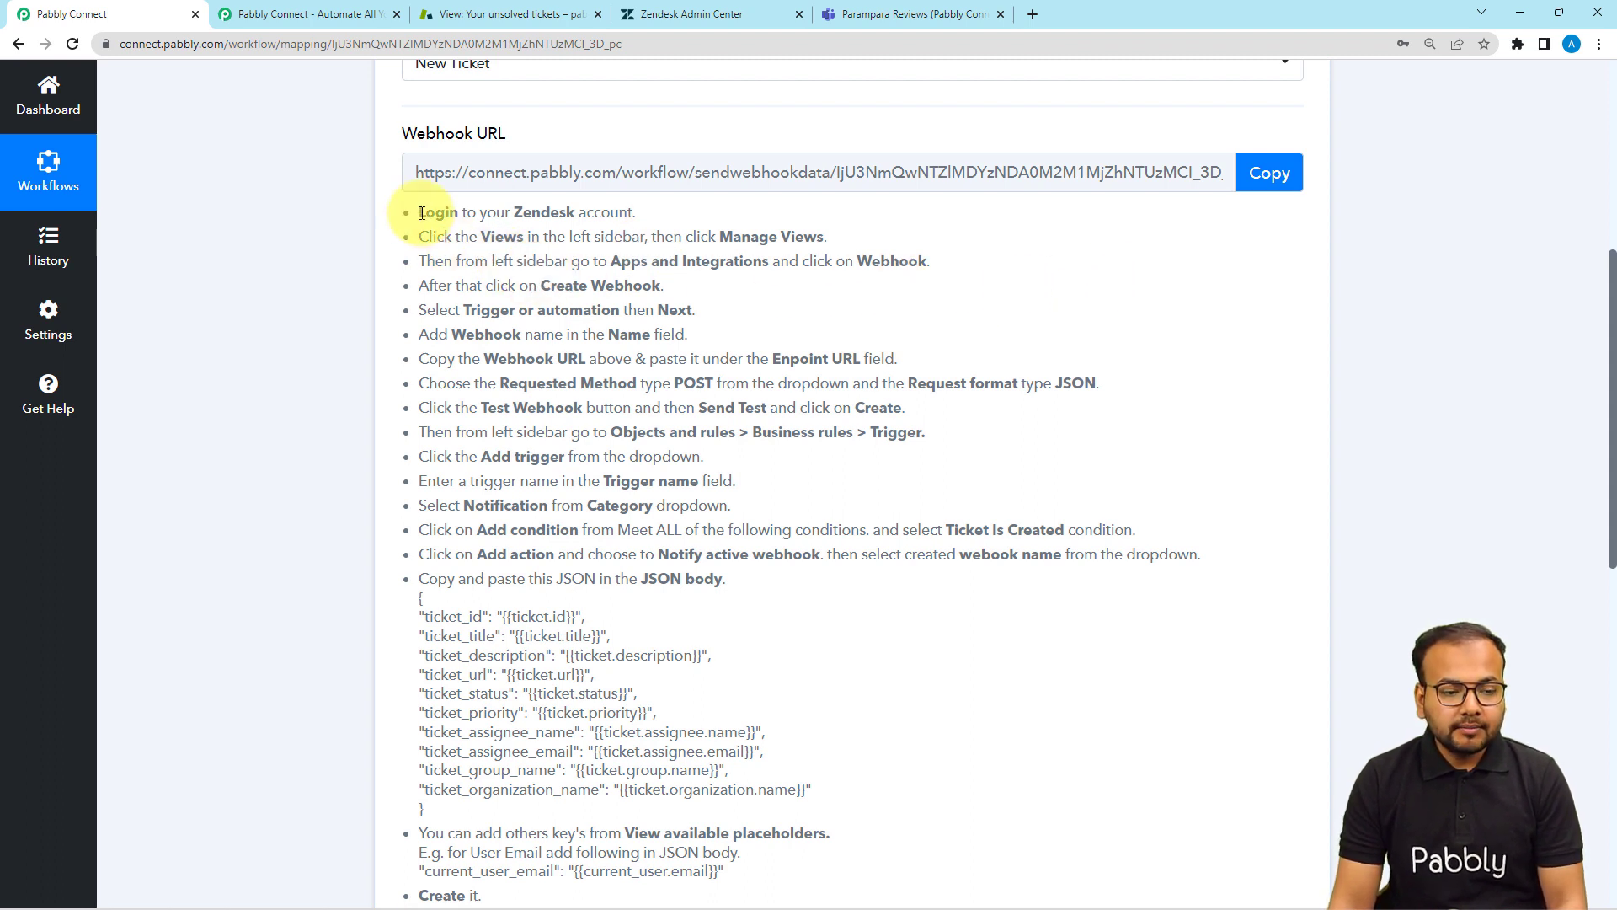
drag(416, 218, 644, 605)
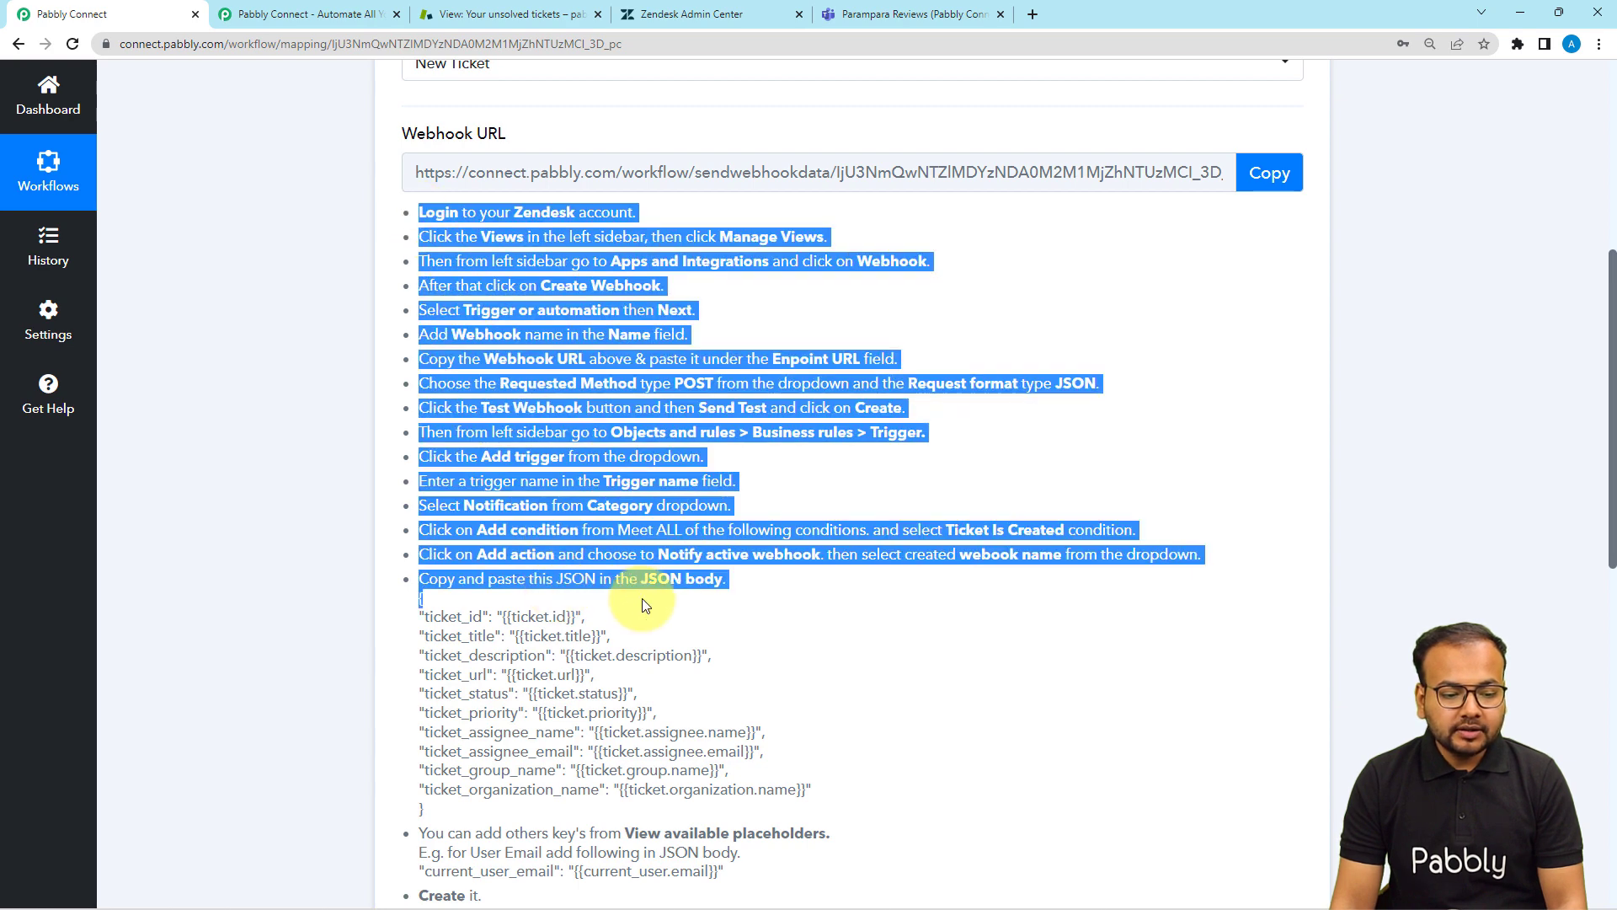
scroll(422, 547, down, 3)
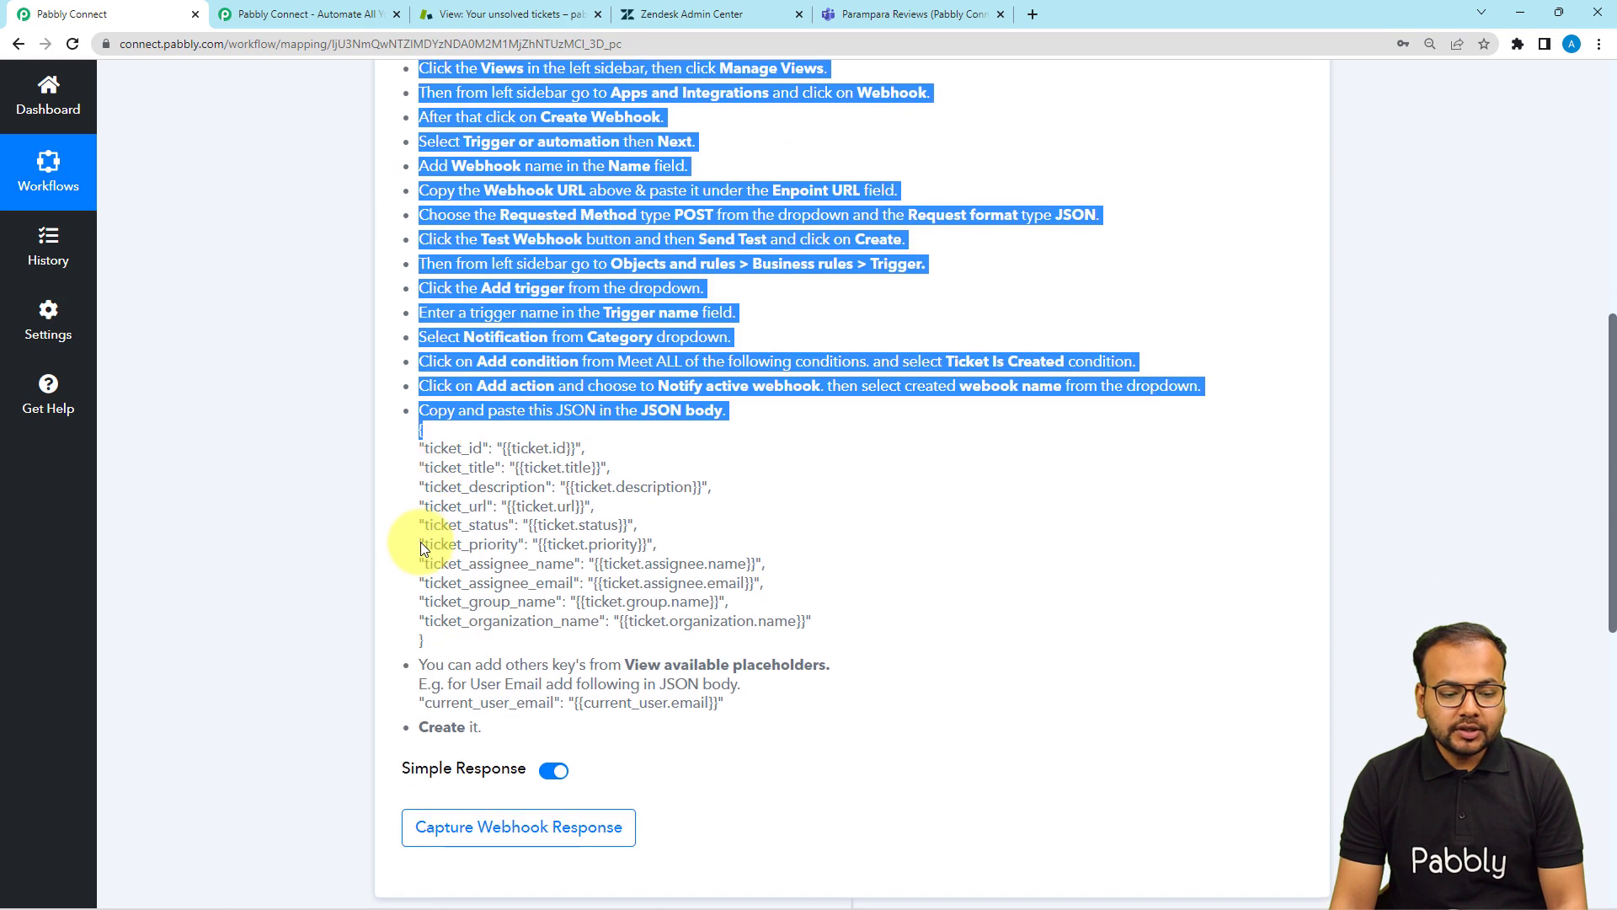
scroll(422, 543, down, 1)
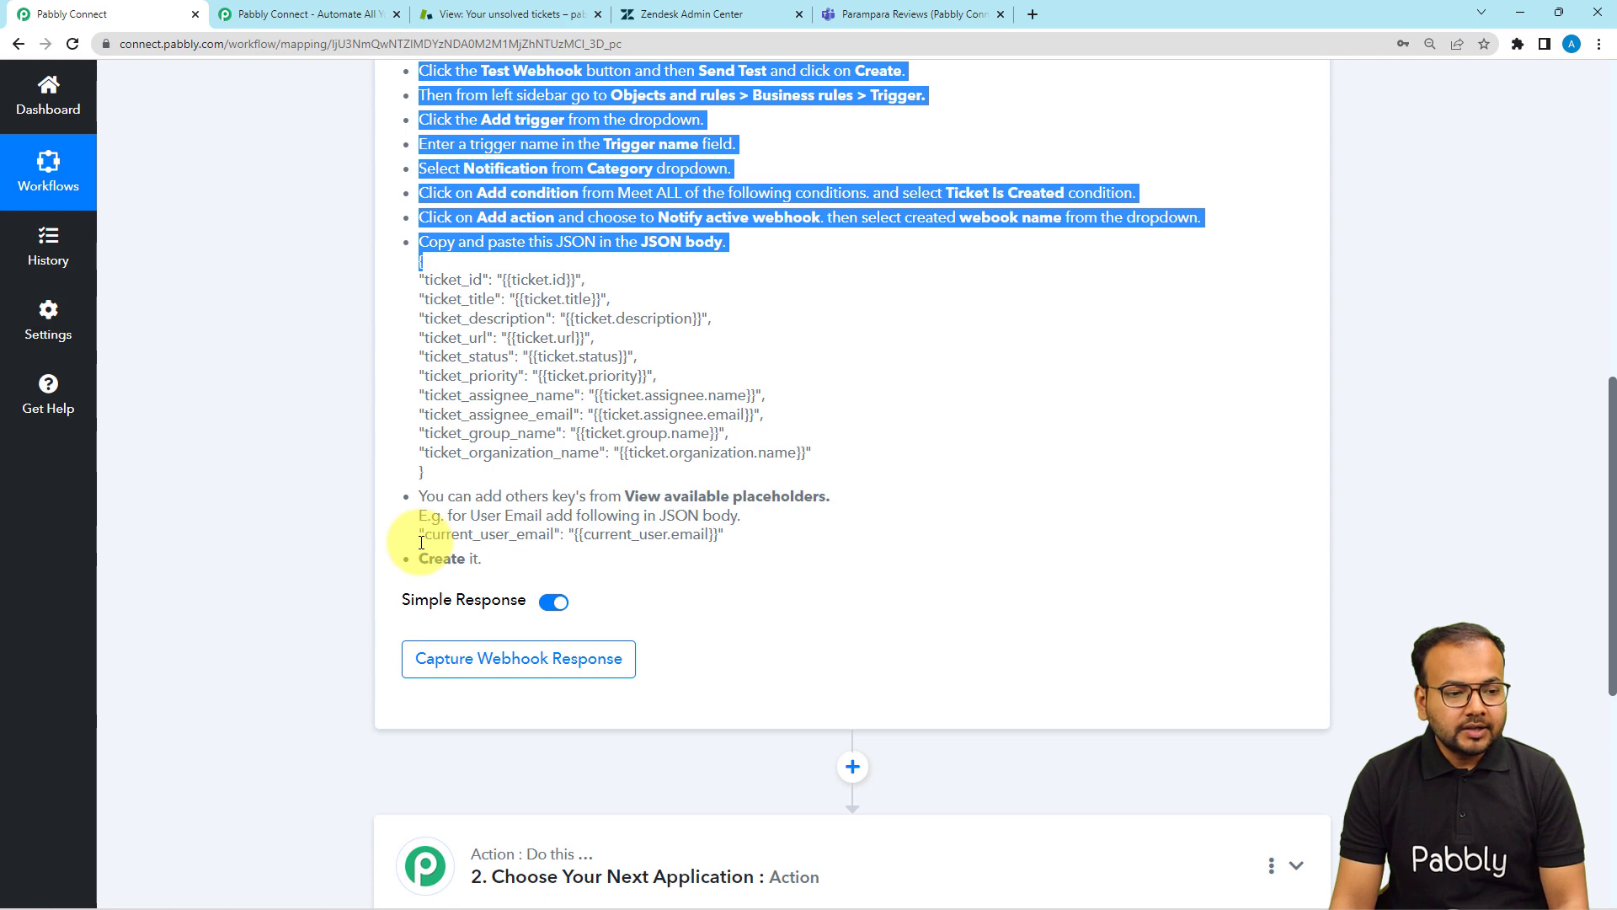
scroll(421, 543, up, 2)
scroll(613, 379, up, 2)
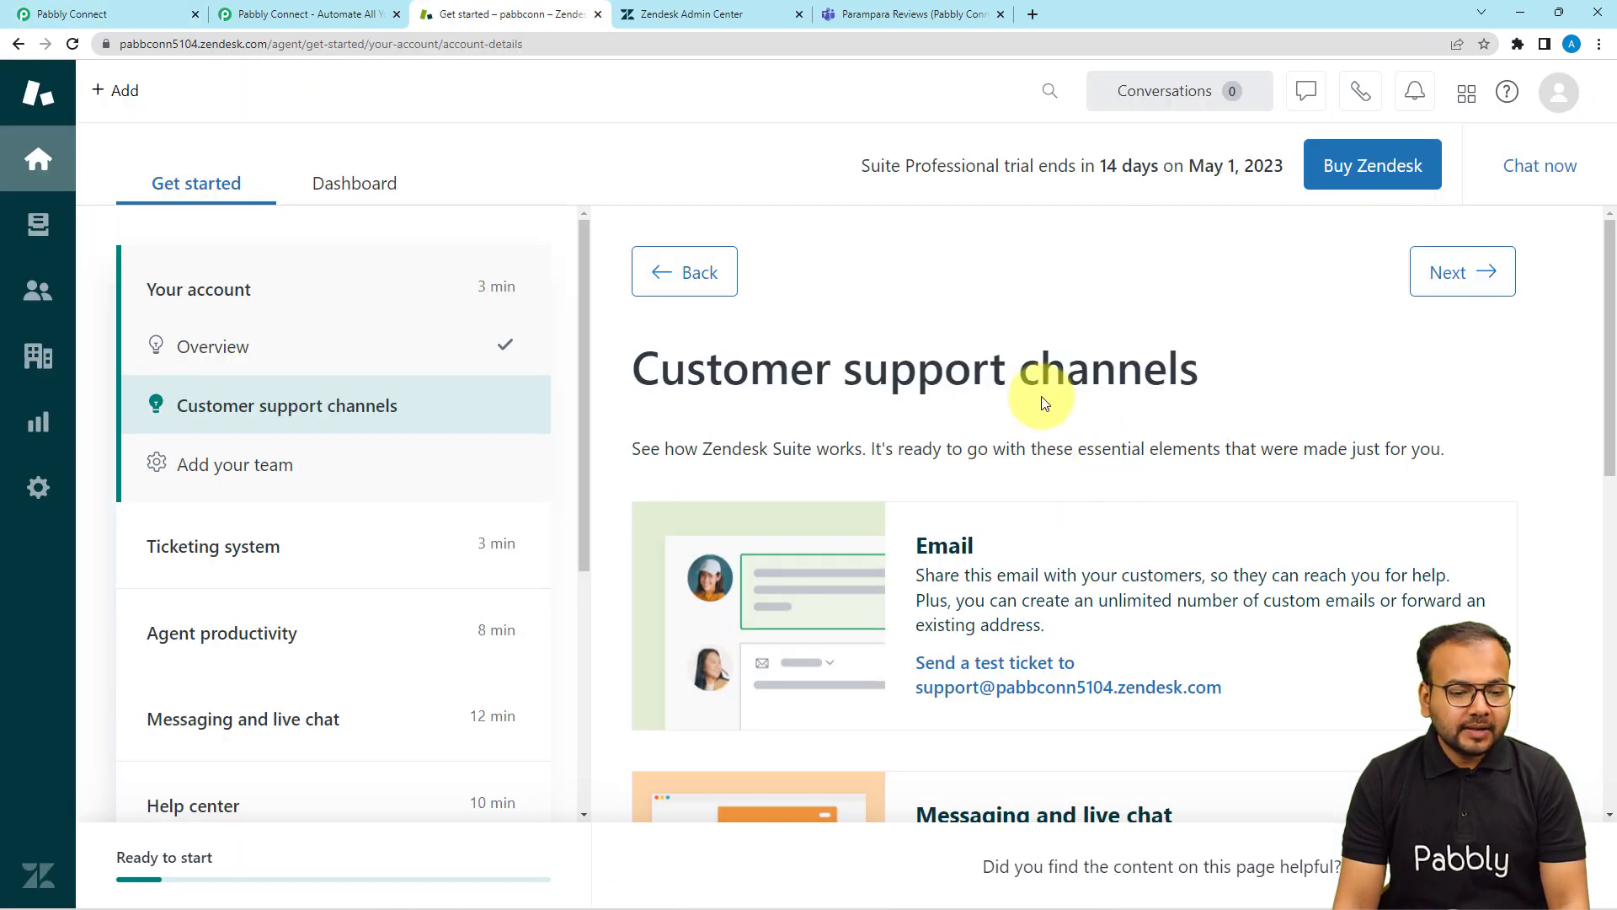
Switch to Zendesk, show the ticket views and open the page for managing views in Admin Center.
click(37, 229)
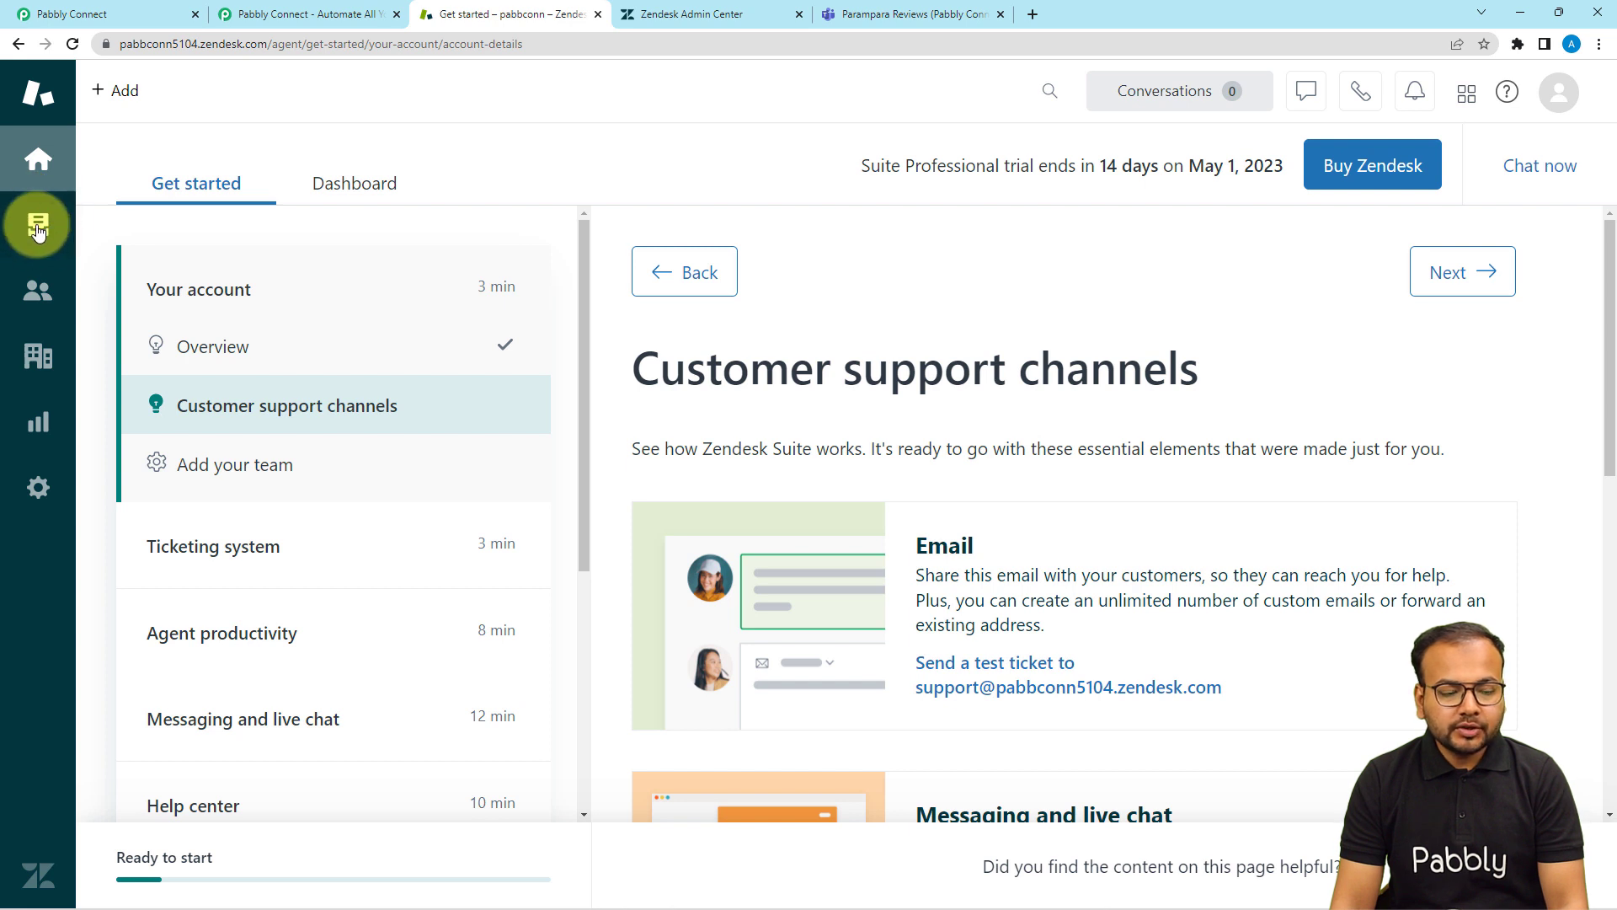
click(38, 227)
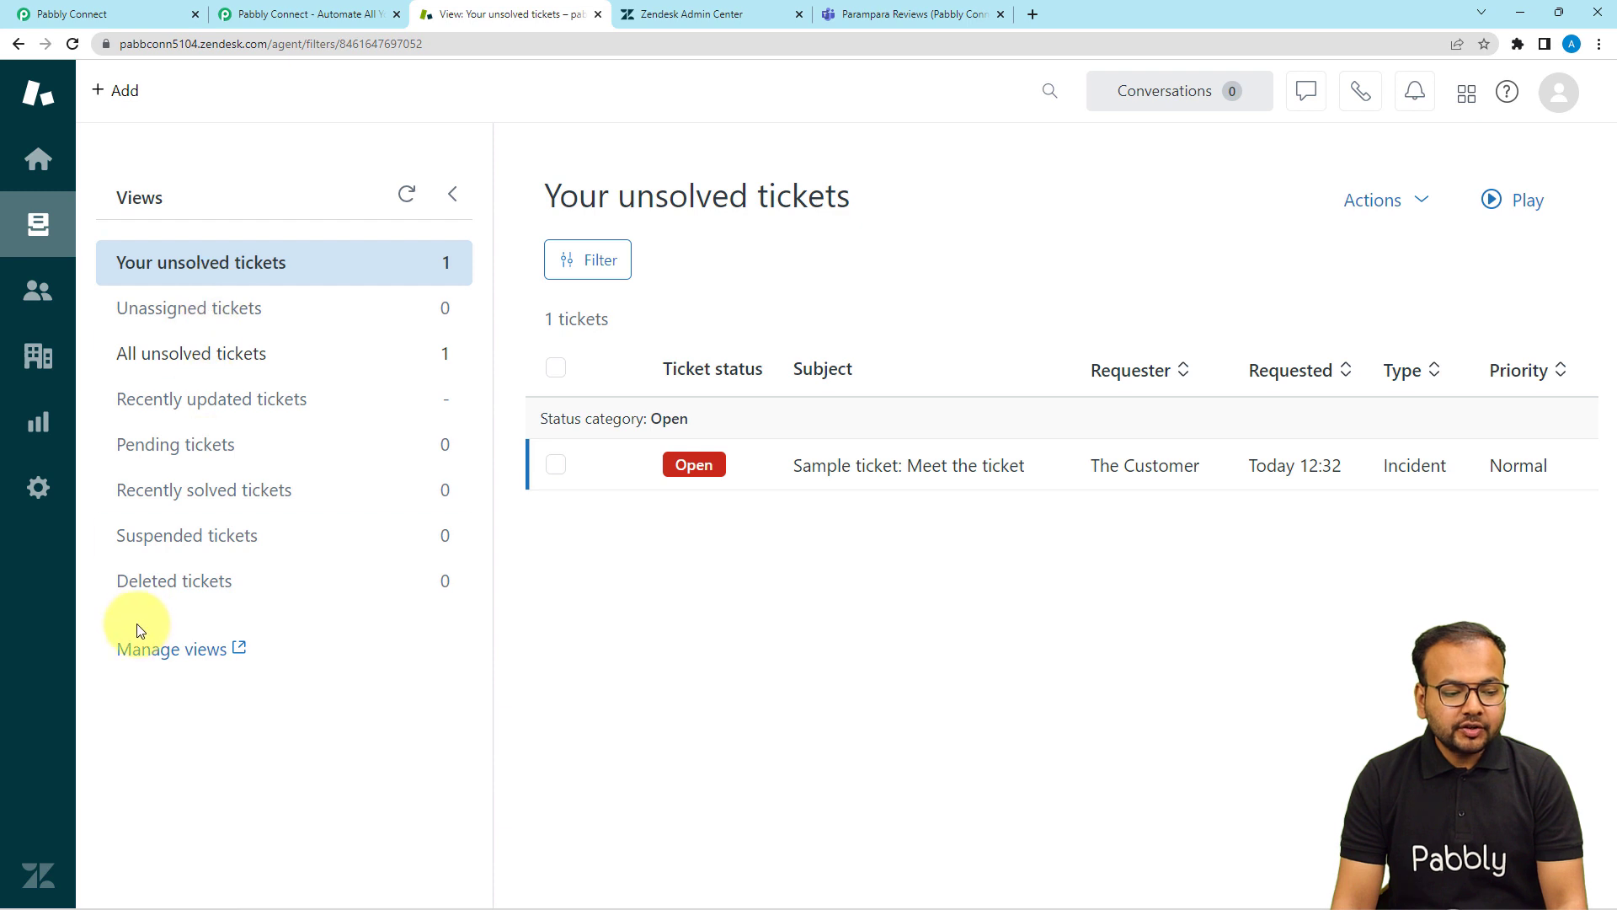
click(203, 660)
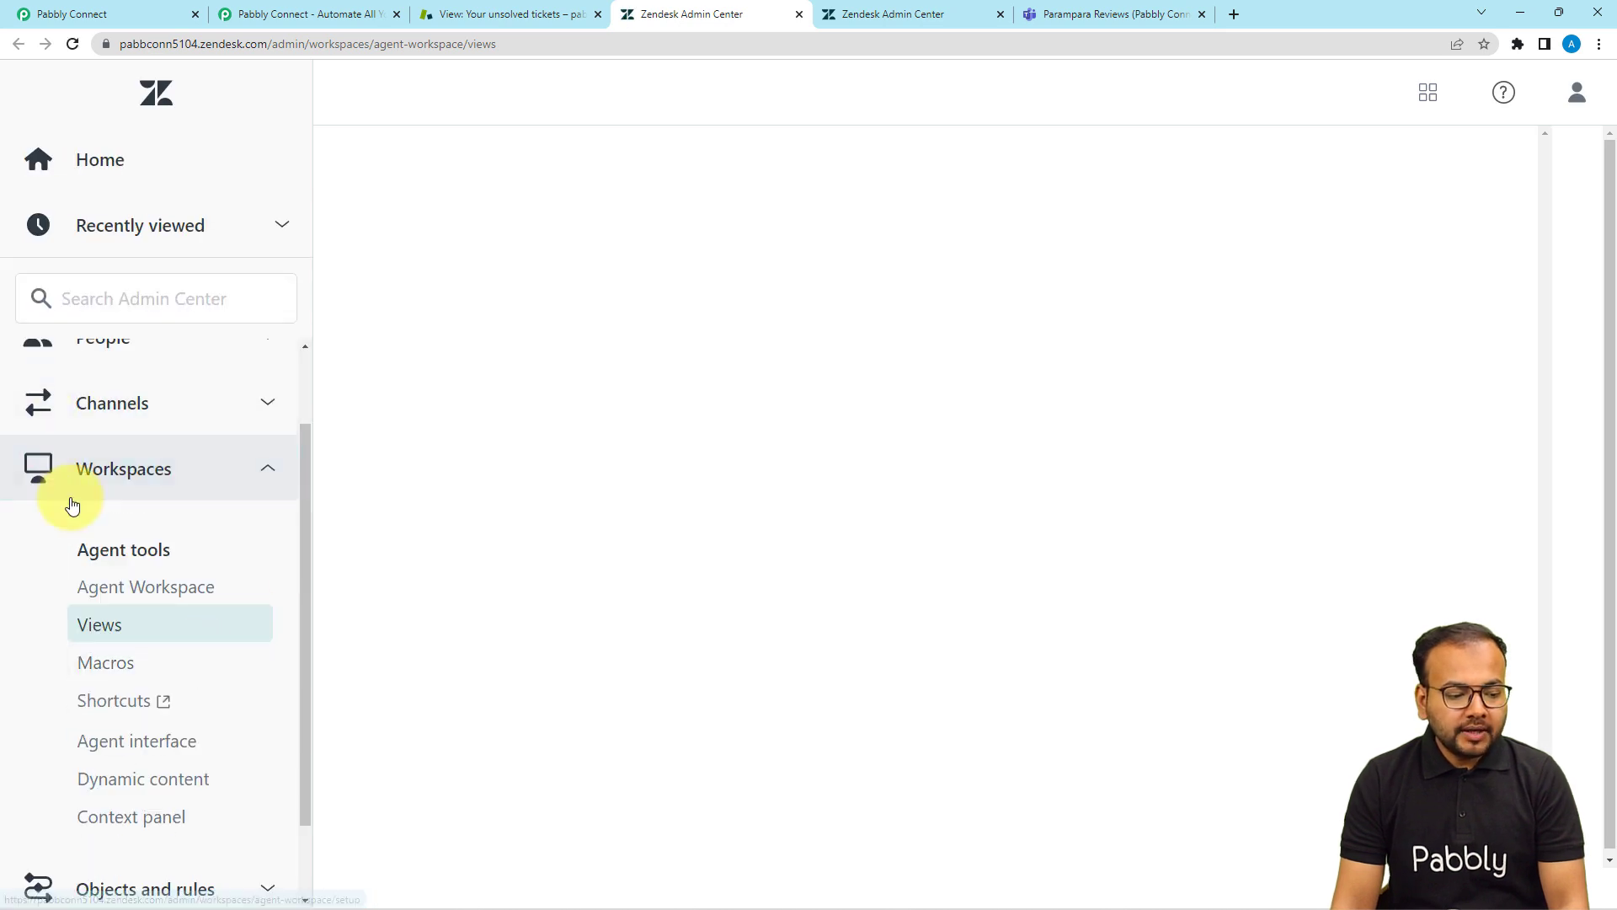
Open the Webhooks page in the Apps and integrations section of Admin Center.
scroll(71, 511, down, 1)
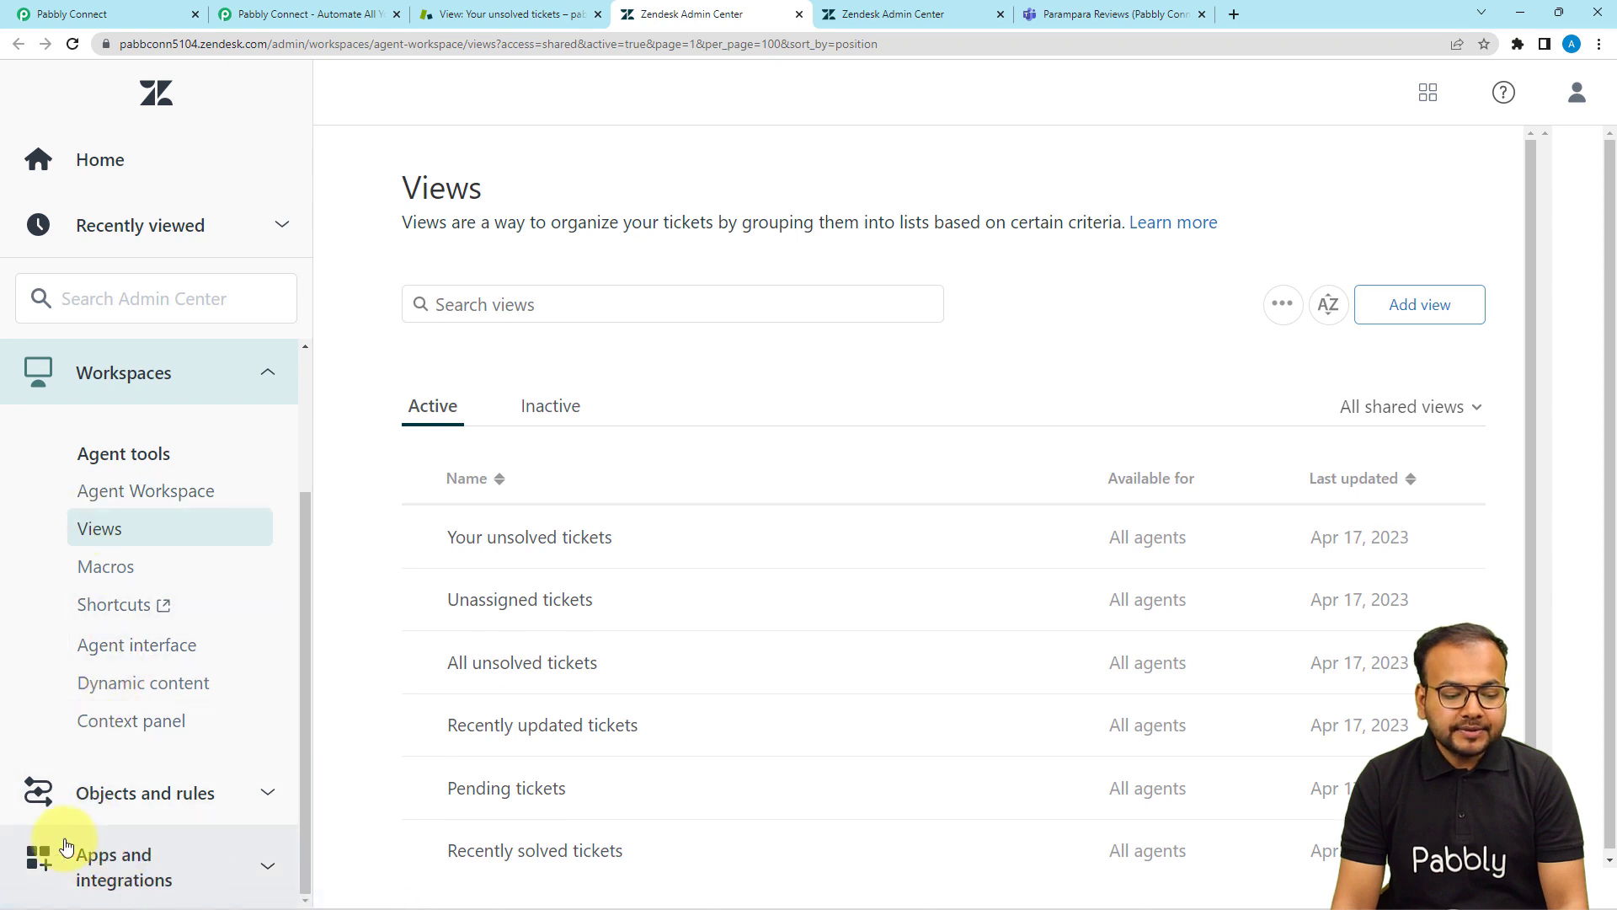
click(109, 877)
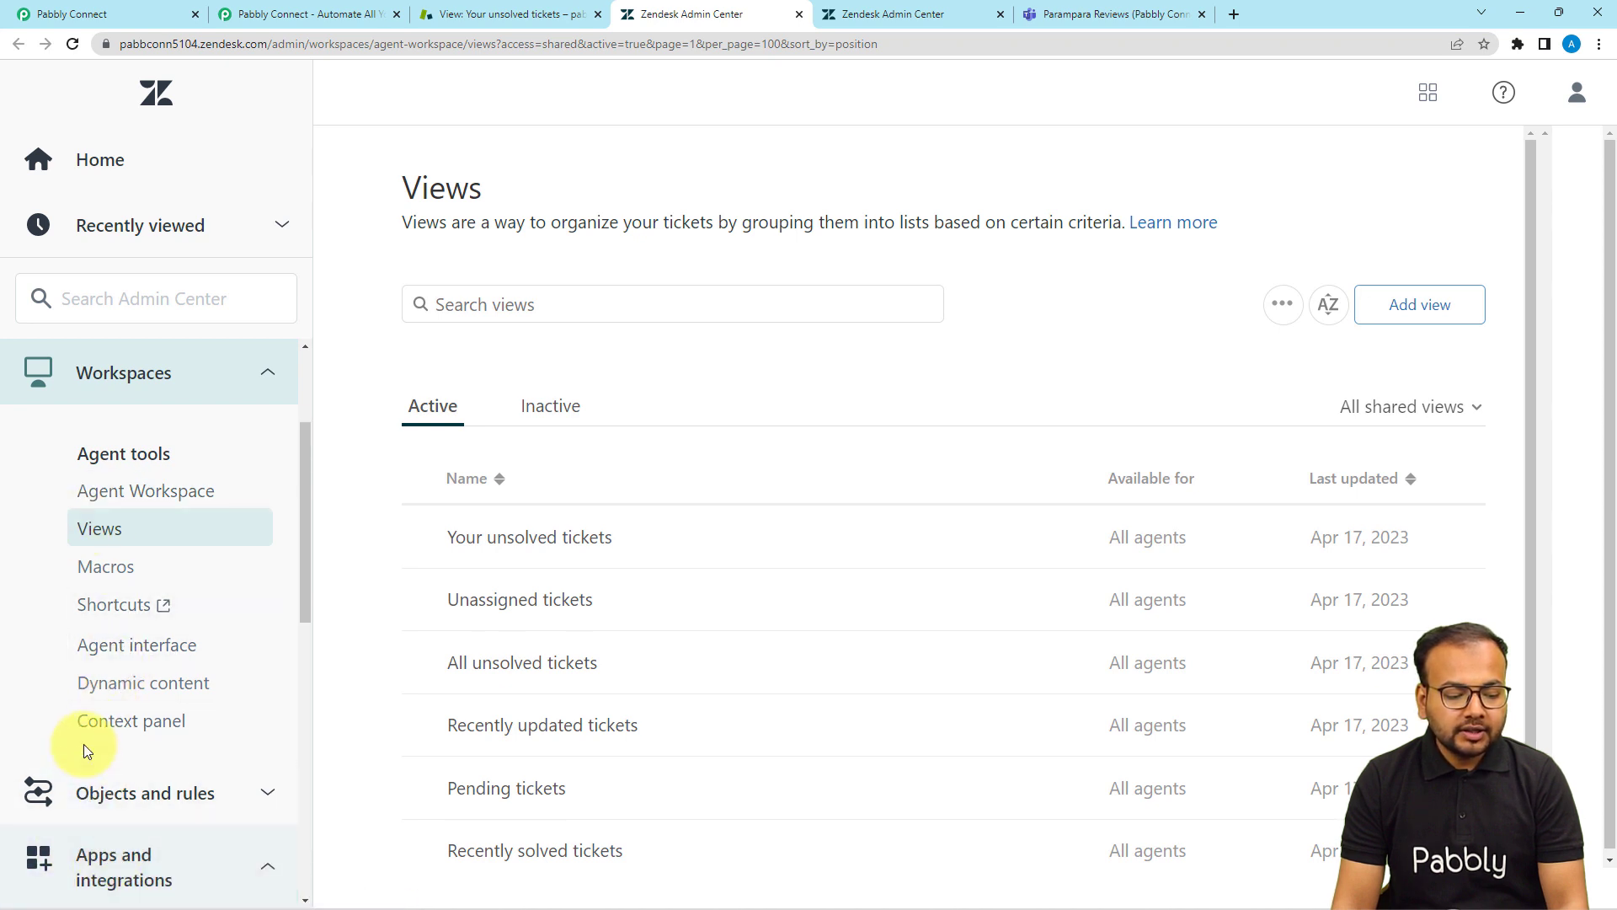
scroll(87, 751, down, 6)
scroll(85, 750, down, 4)
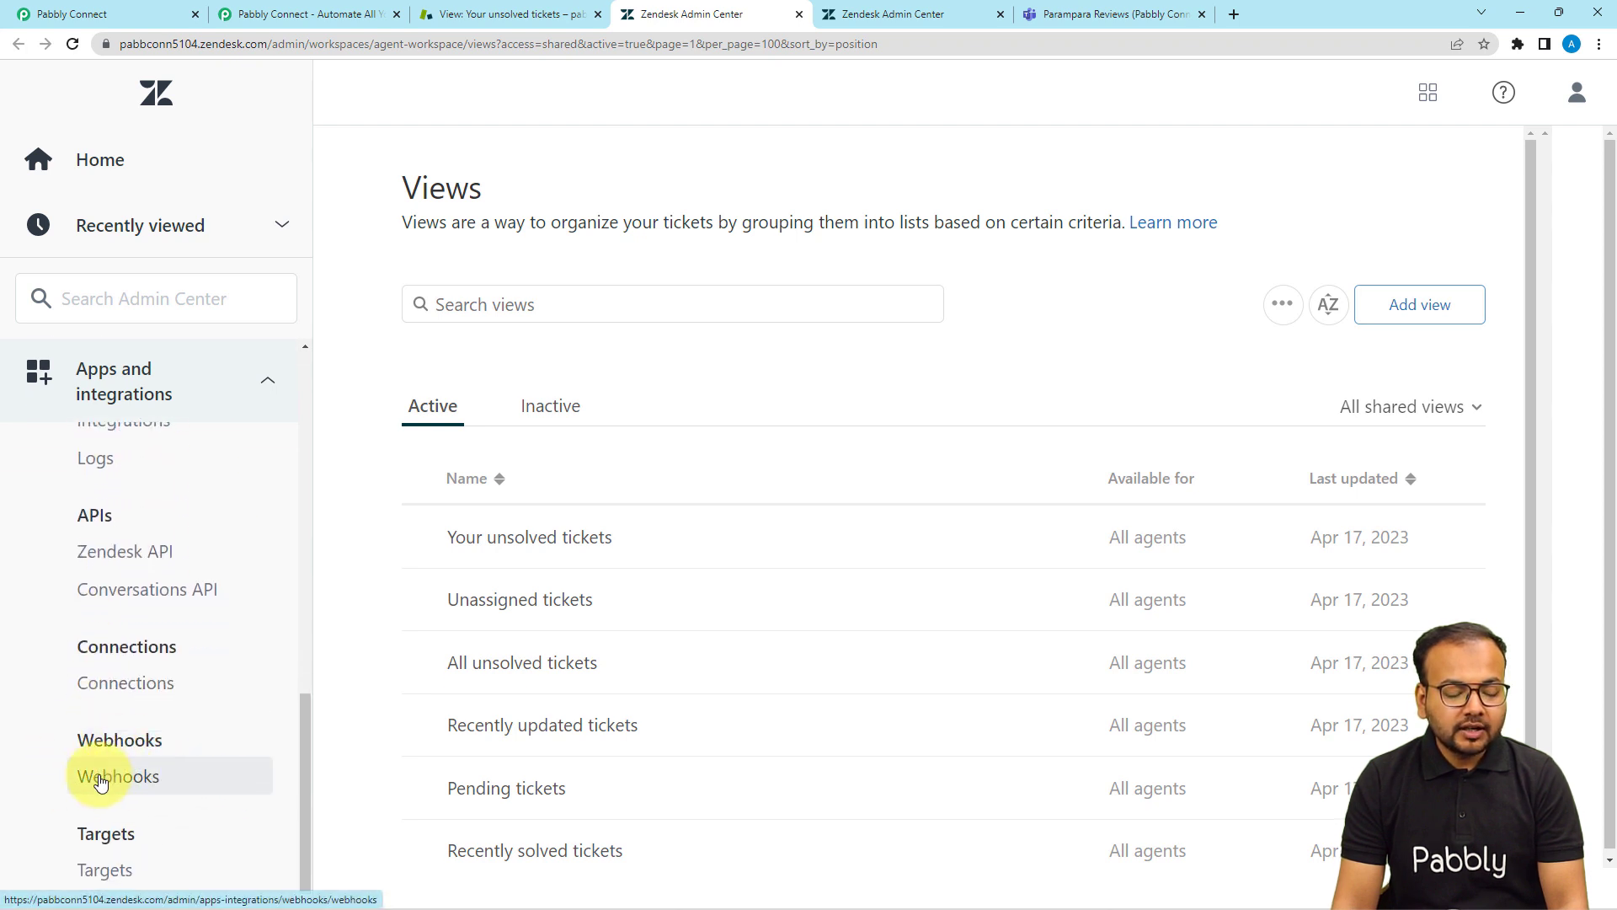
click(100, 779)
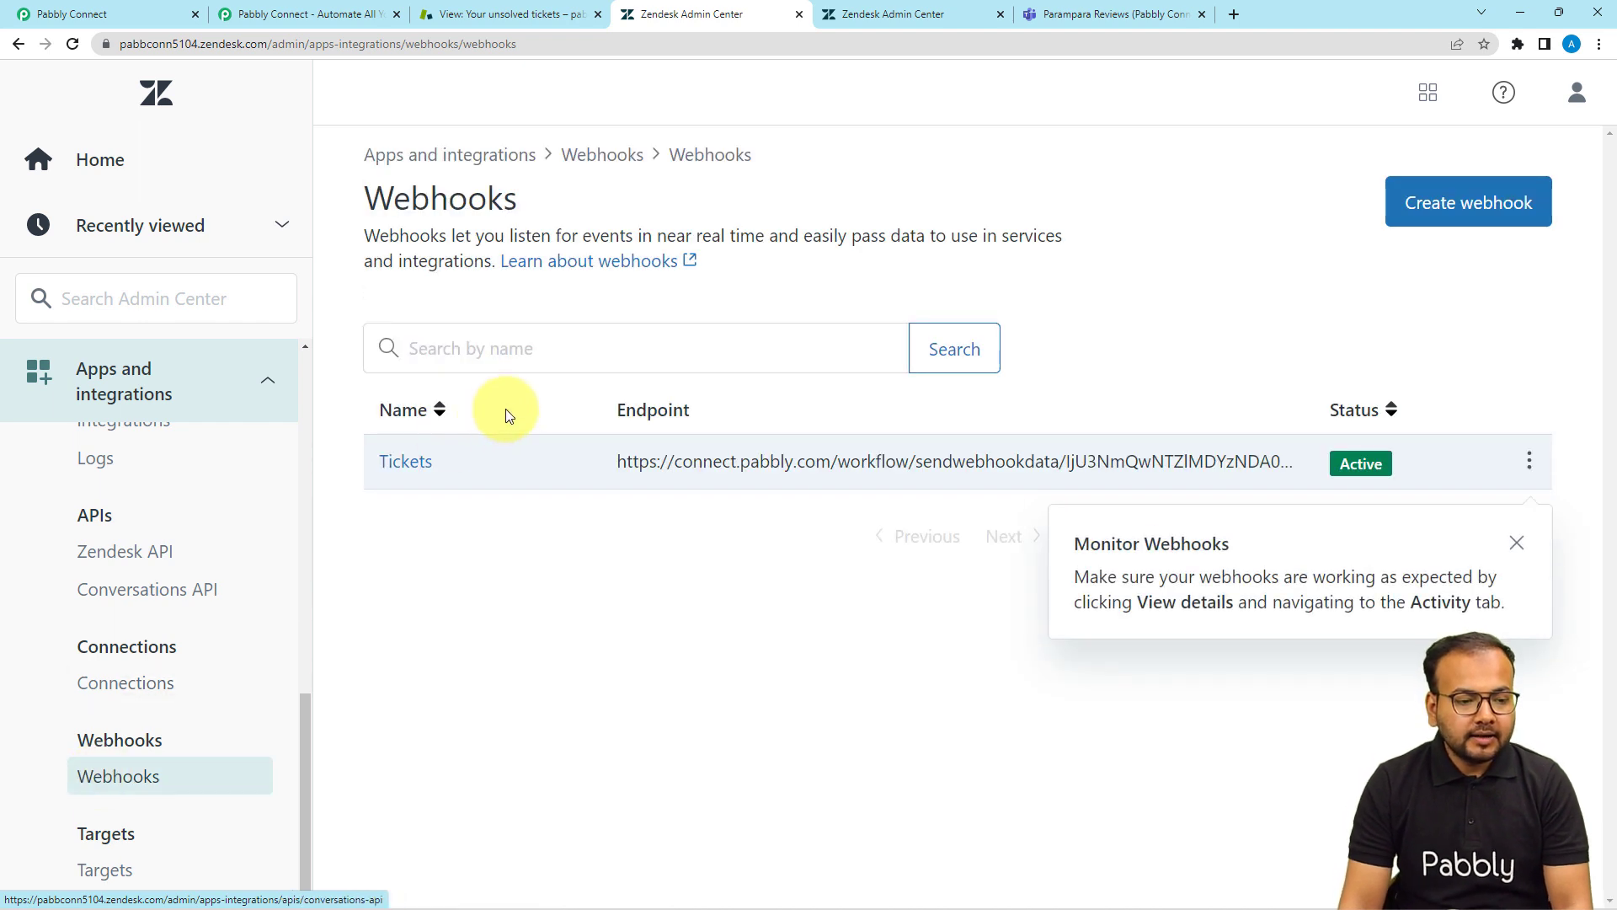
Start a new webhook that connects through Trigger or automation and continue to its details.
click(1480, 209)
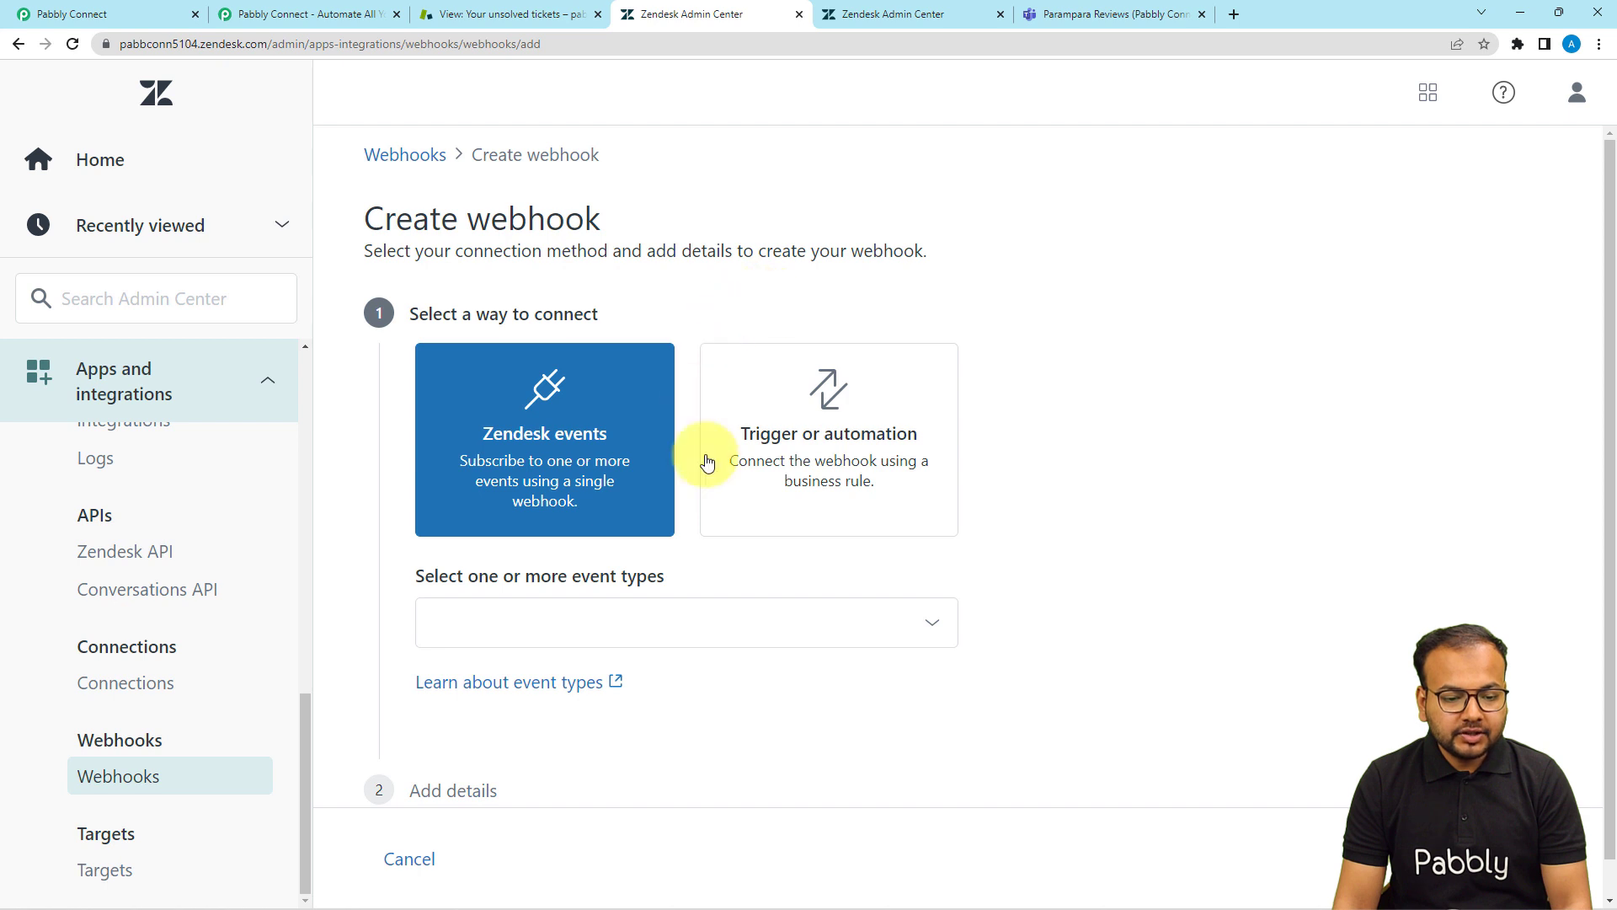
click(822, 483)
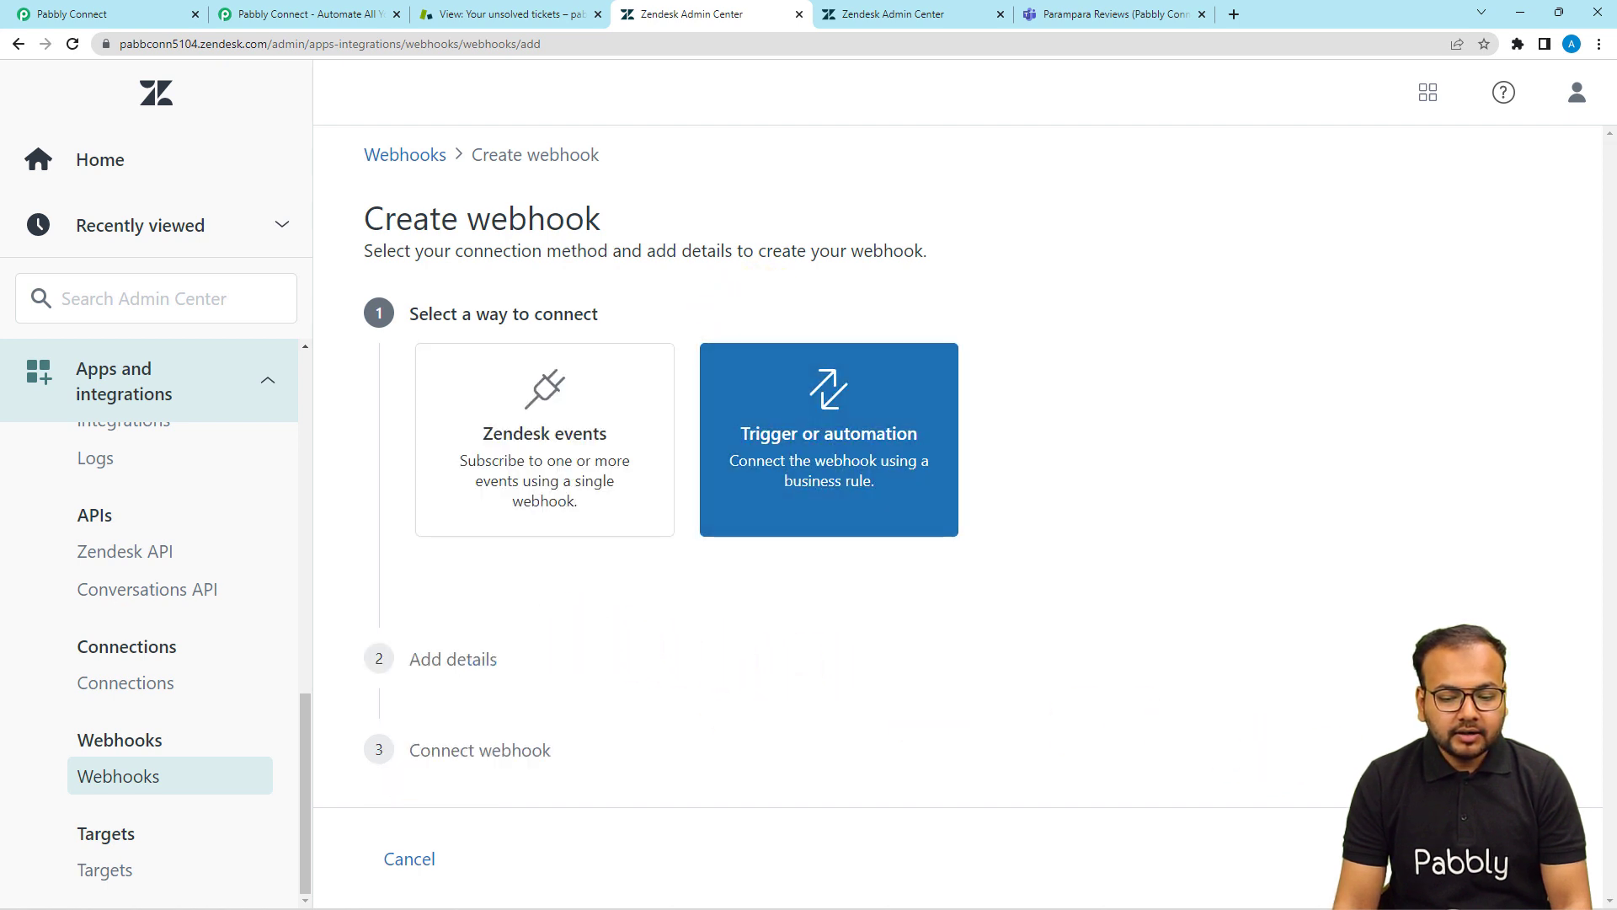
click(1398, 858)
Name the new webhook Test Conn.
click(472, 505)
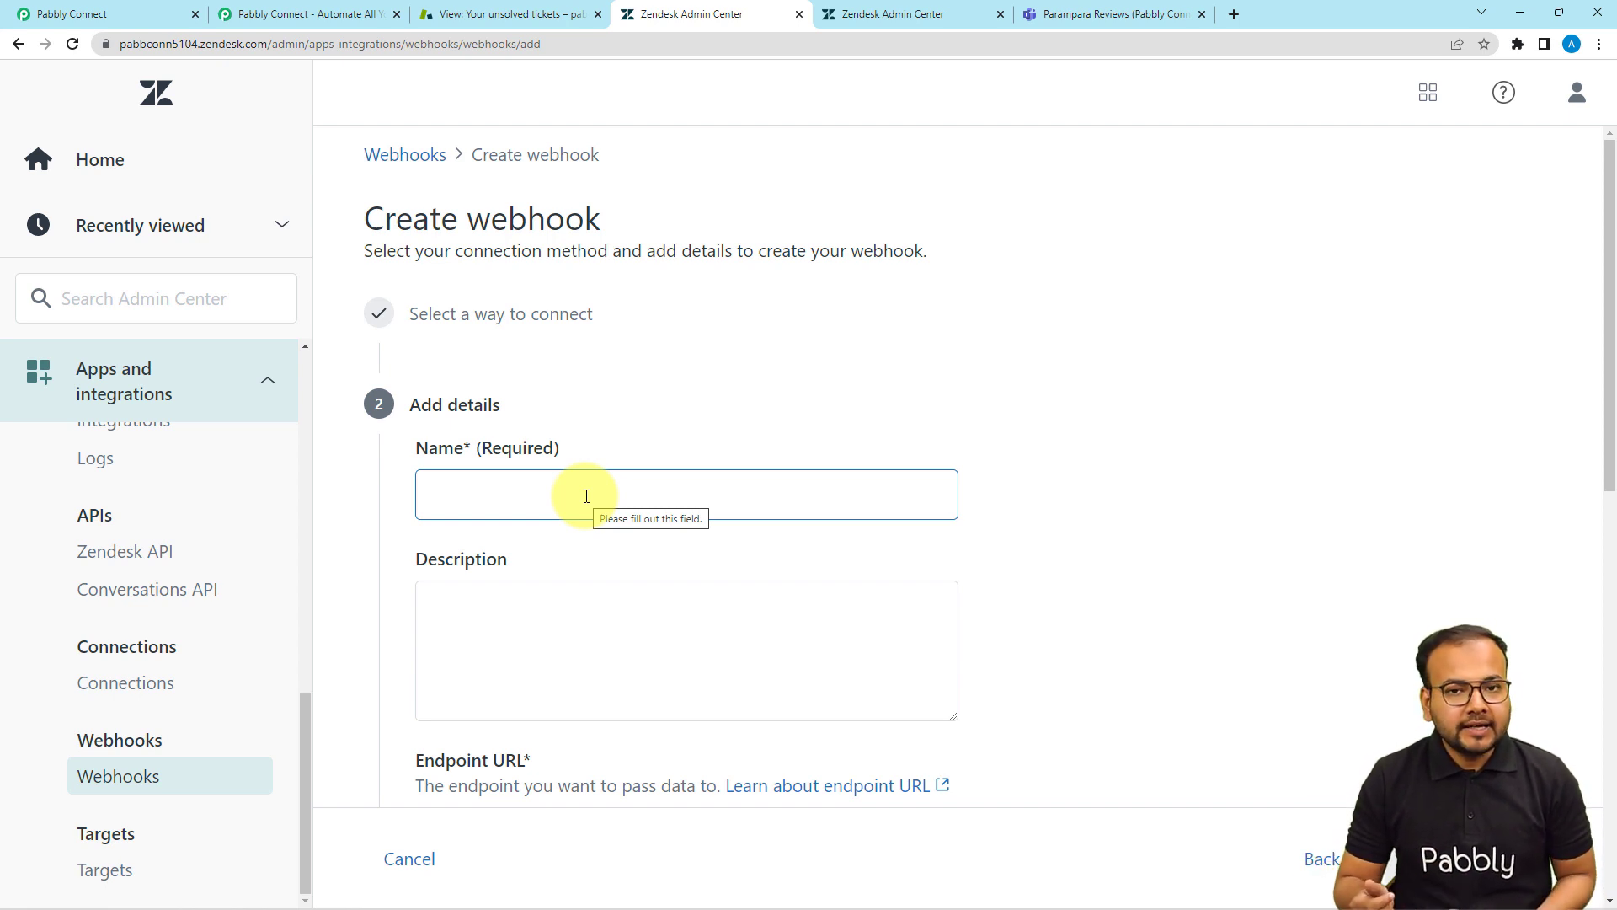
scroll(607, 498, down, 1)
click(495, 417)
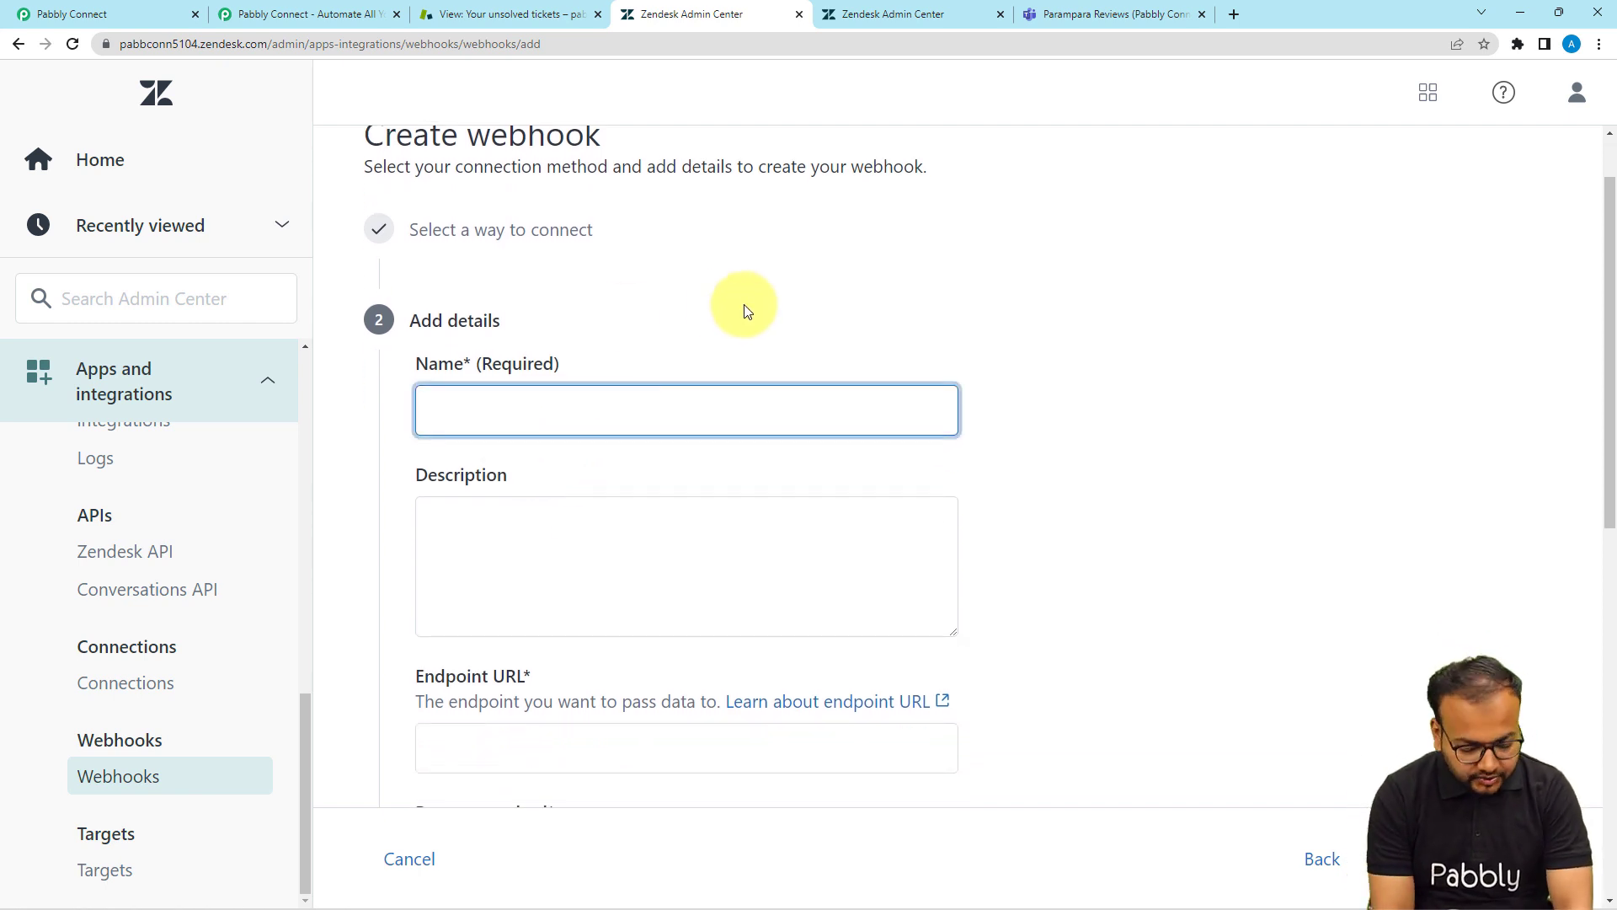
text(Test Conn)
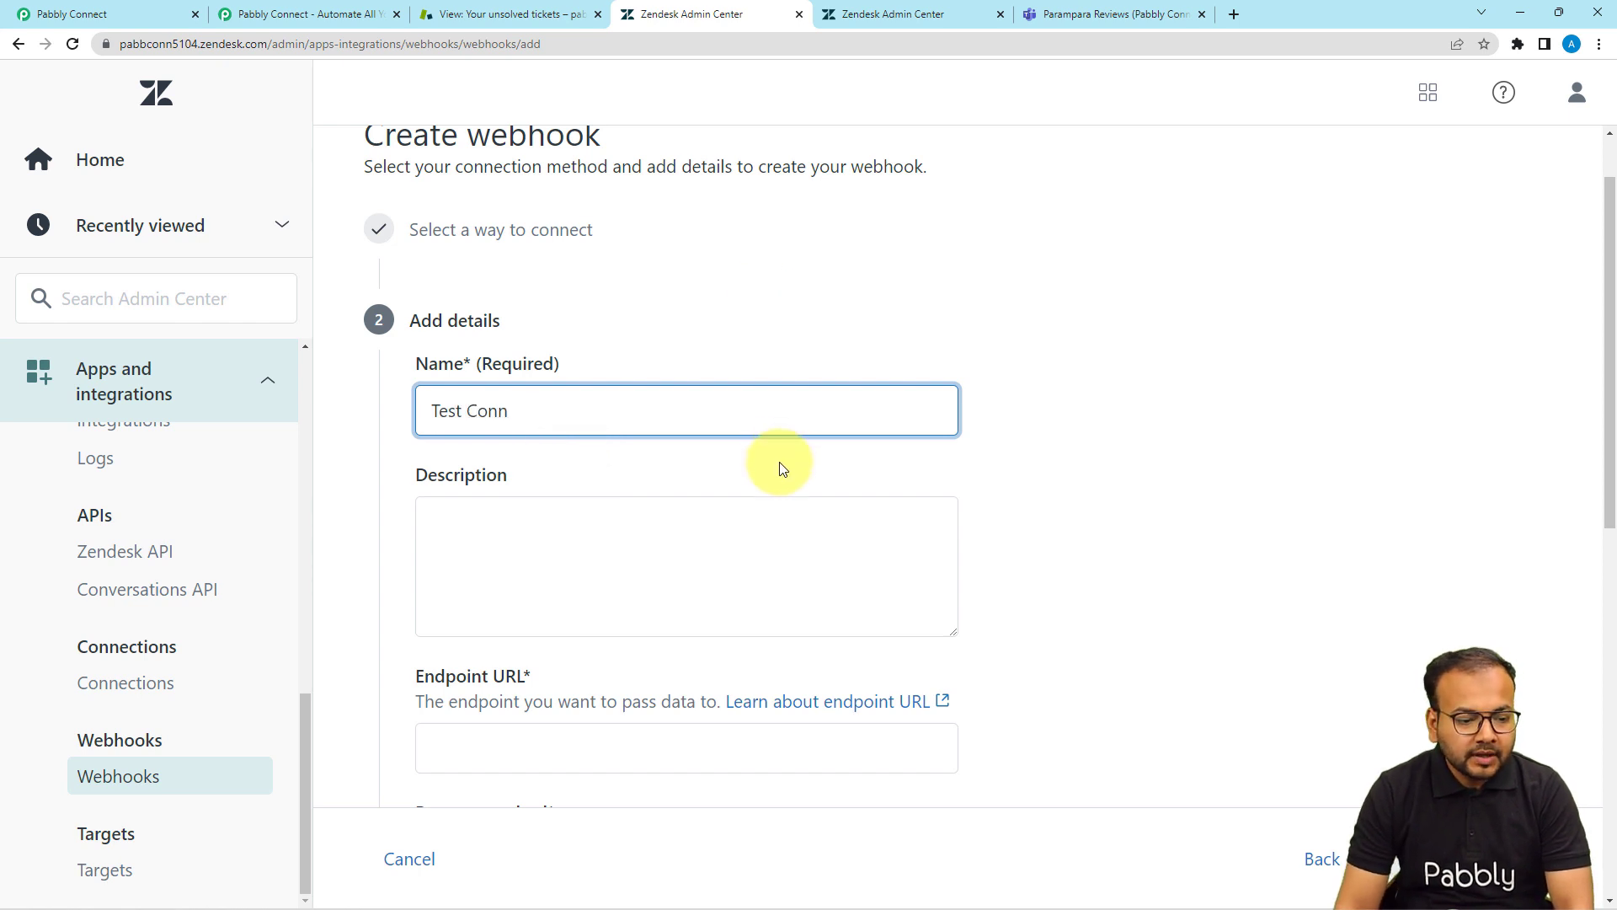
Copy the trigger's webhook URL from Pabbly Connect and paste it as the endpoint URL of the Zendesk webhook.
scroll(808, 467, down, 3)
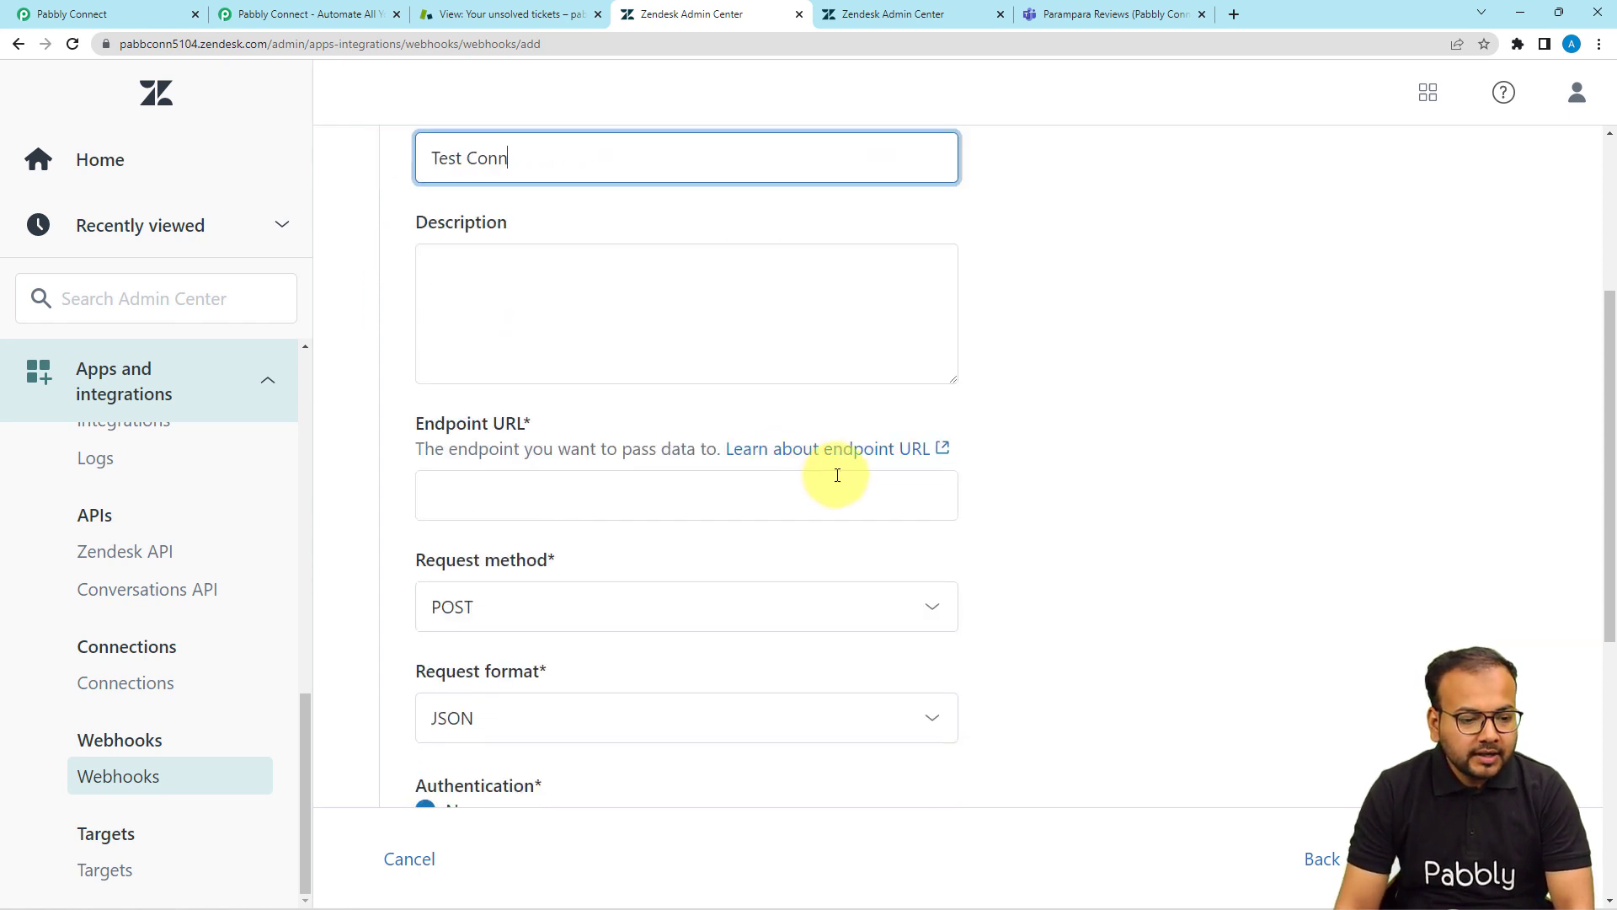
scroll(447, 497, down, 1)
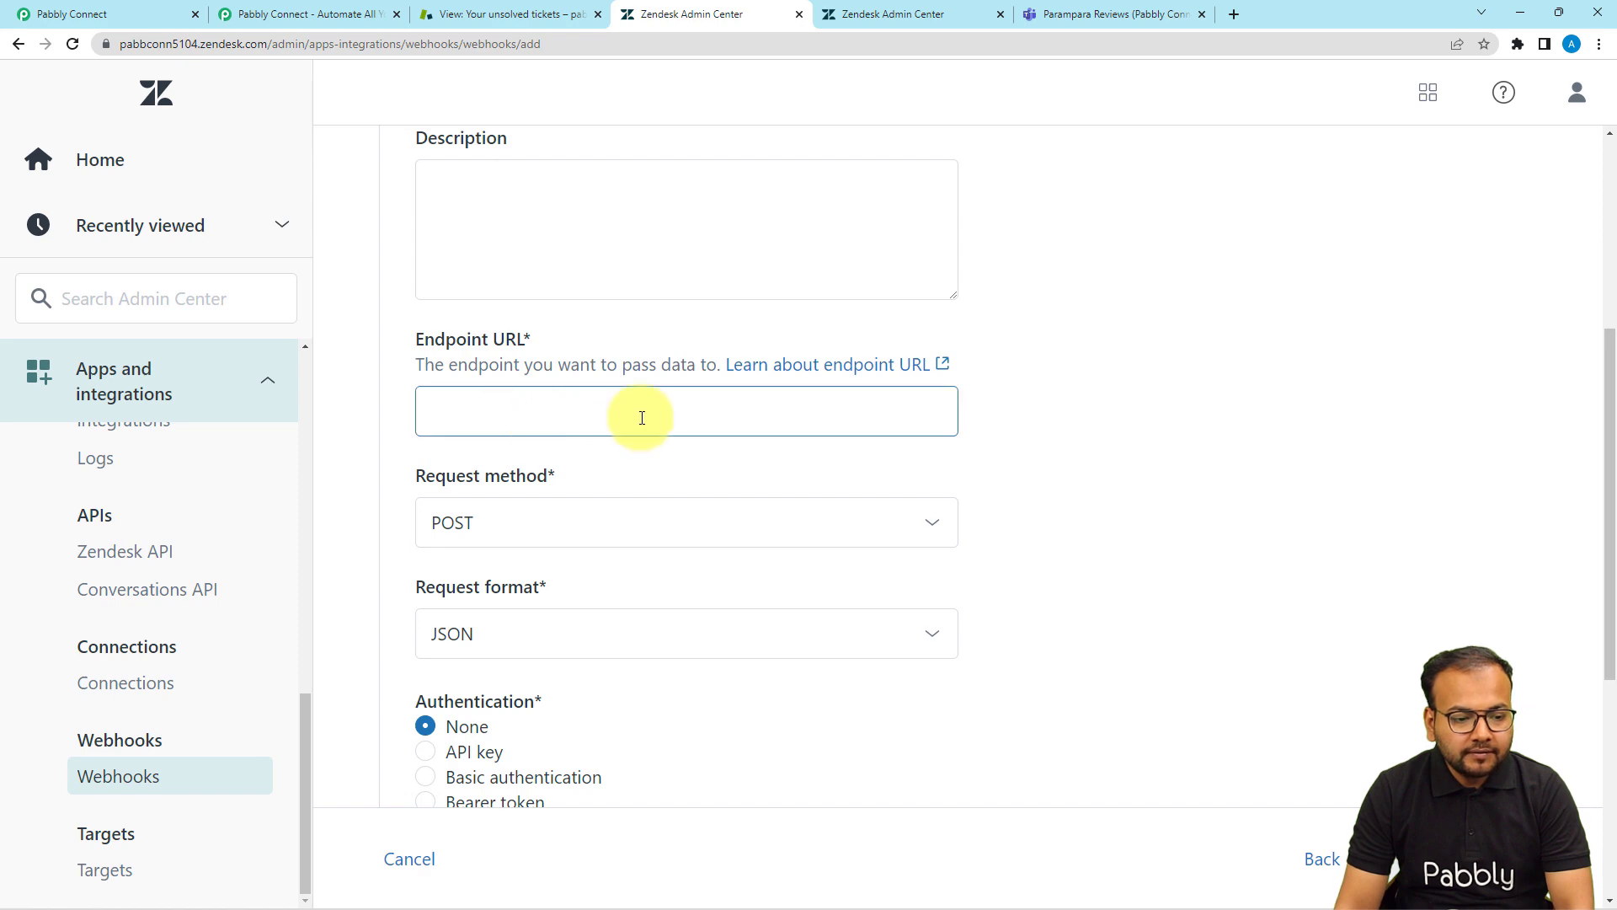
click(137, 14)
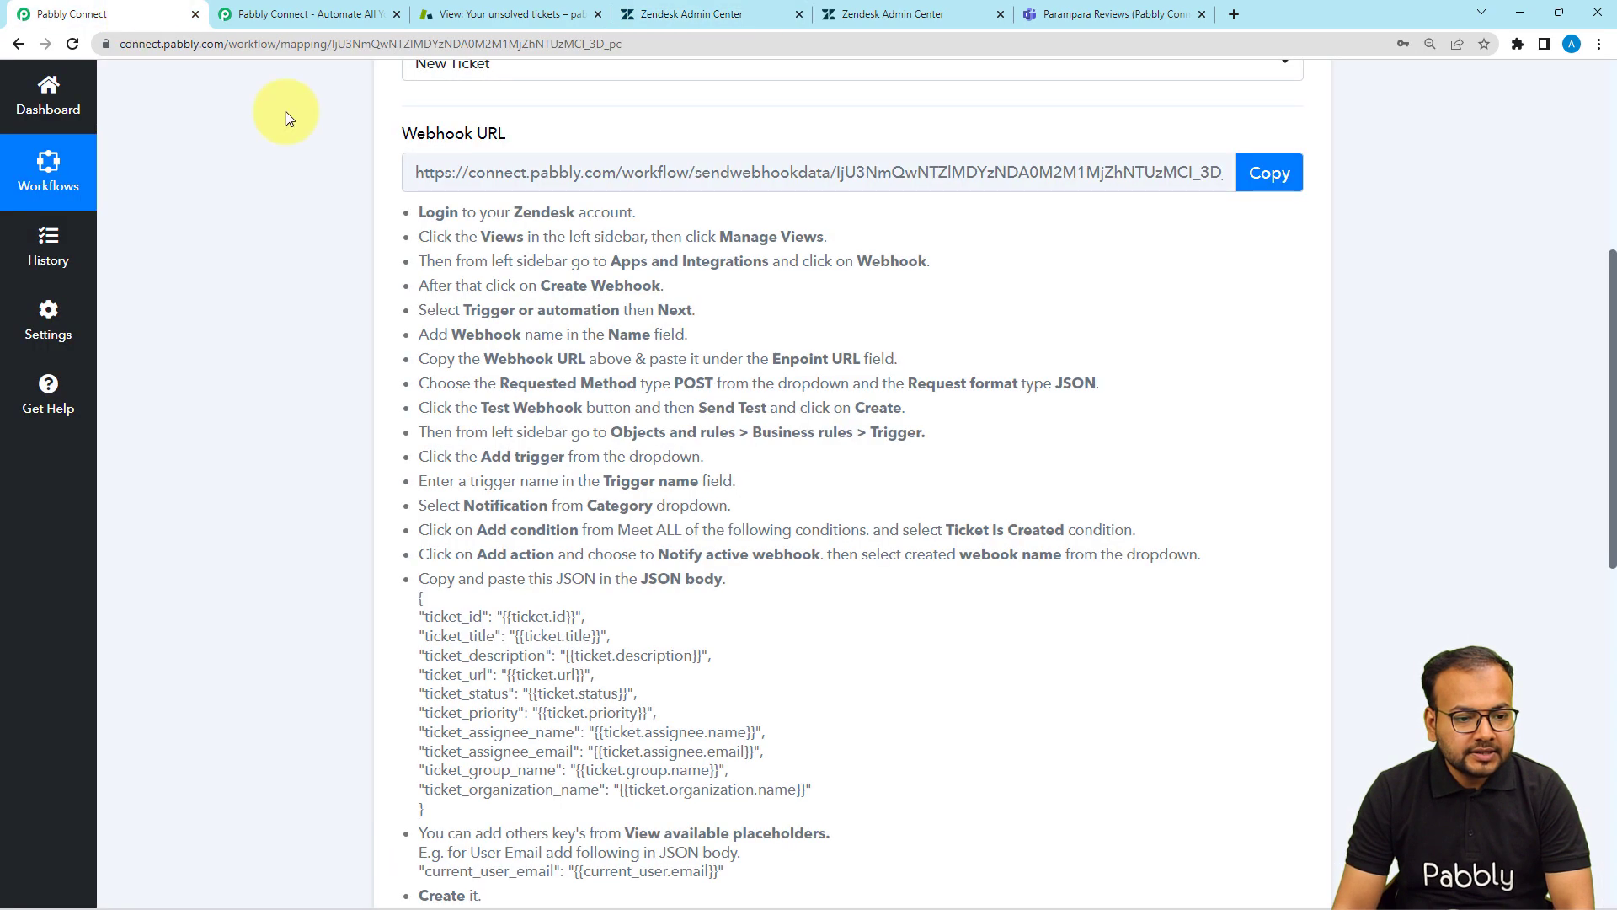
click(1269, 175)
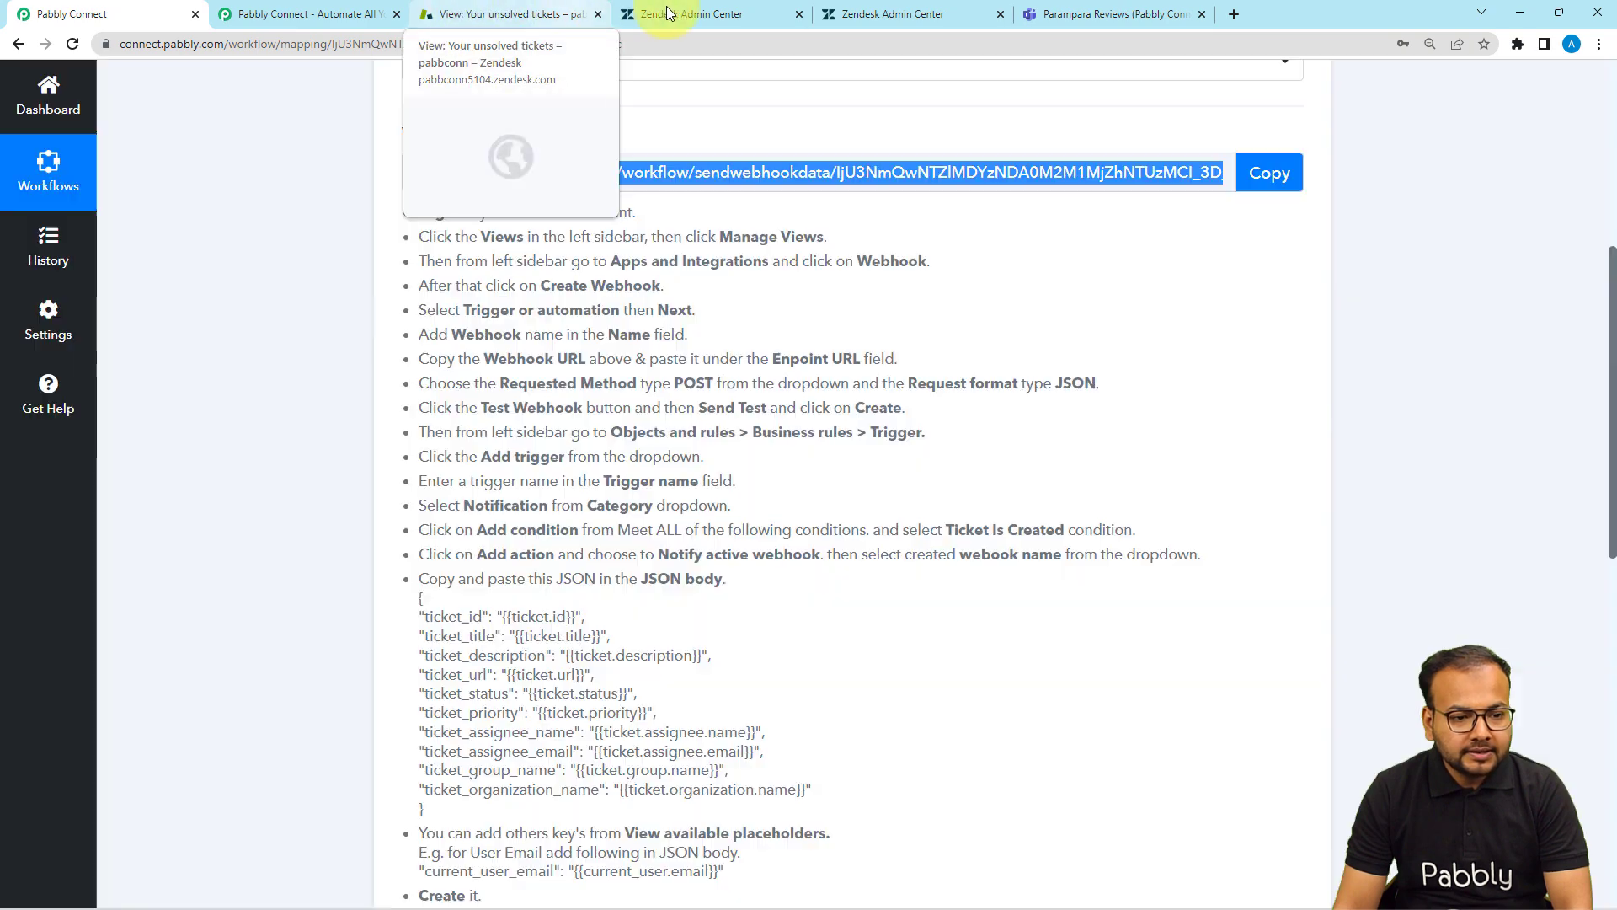
click(665, 14)
click(460, 416)
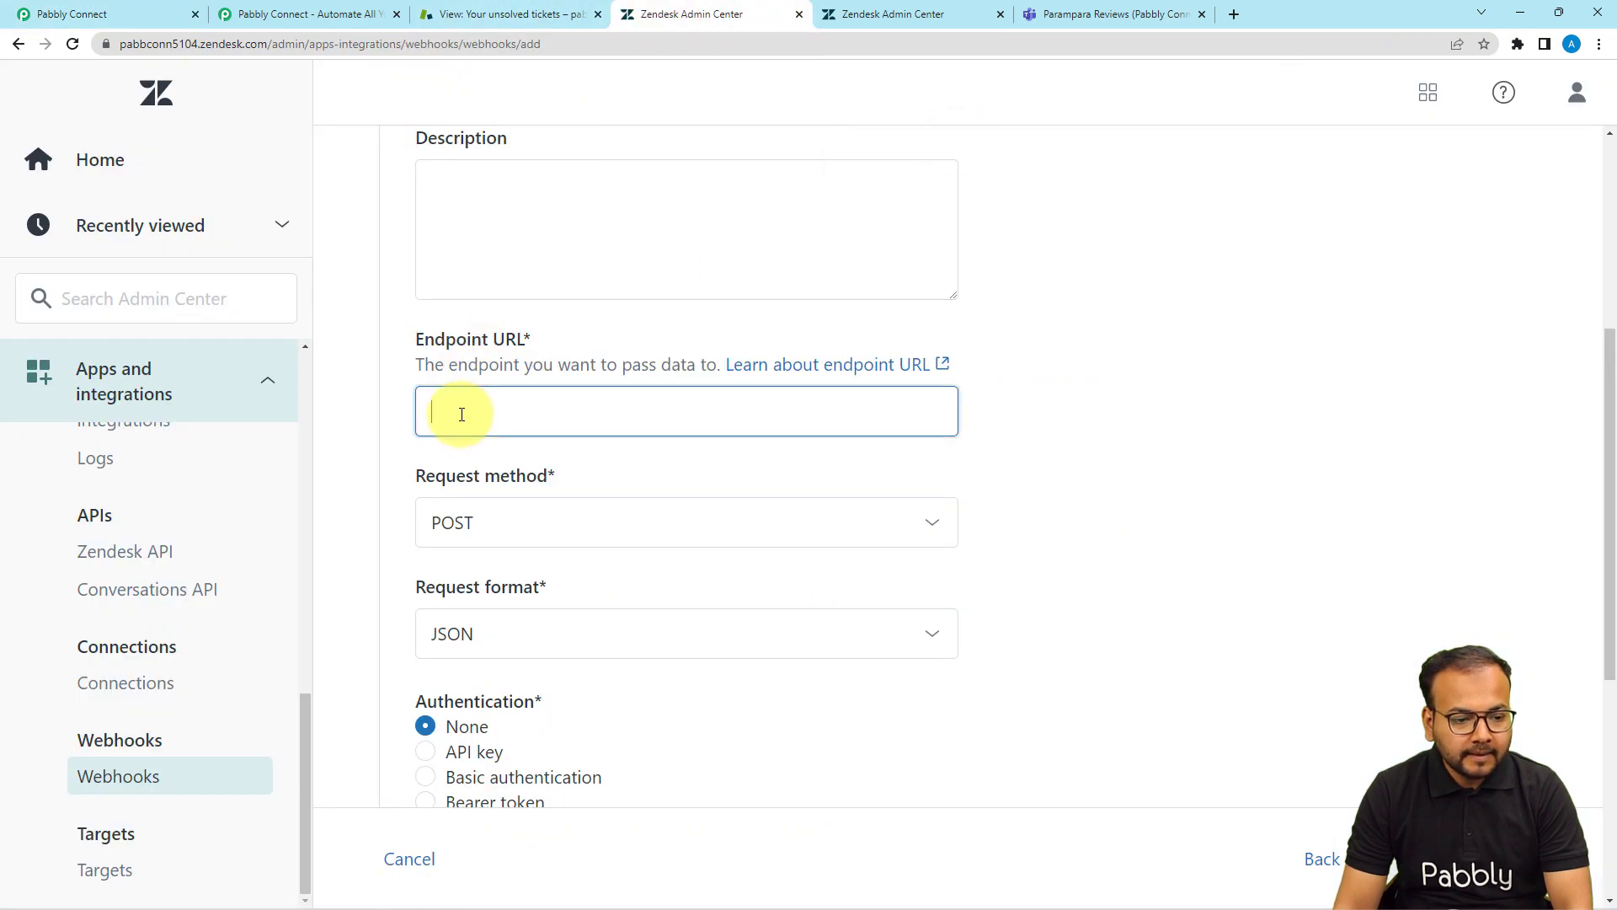
right_click(462, 413)
click(528, 558)
scroll(741, 594, down, 1)
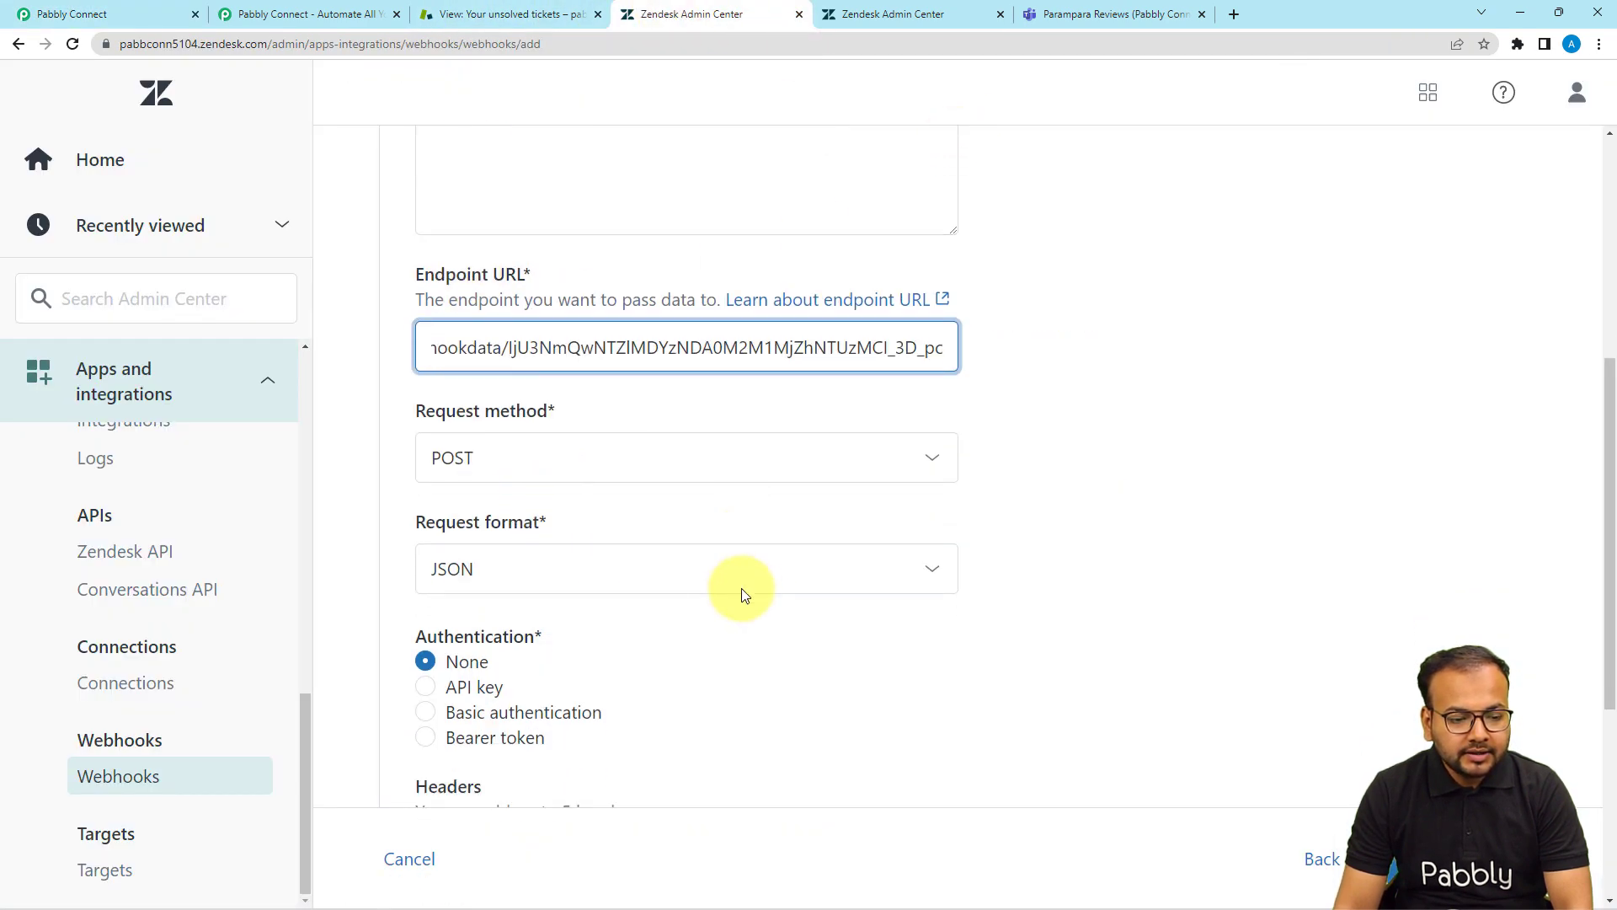
Set the webhook's request method to POST and its request format to JSON.
scroll(741, 588, down, 1)
click(550, 404)
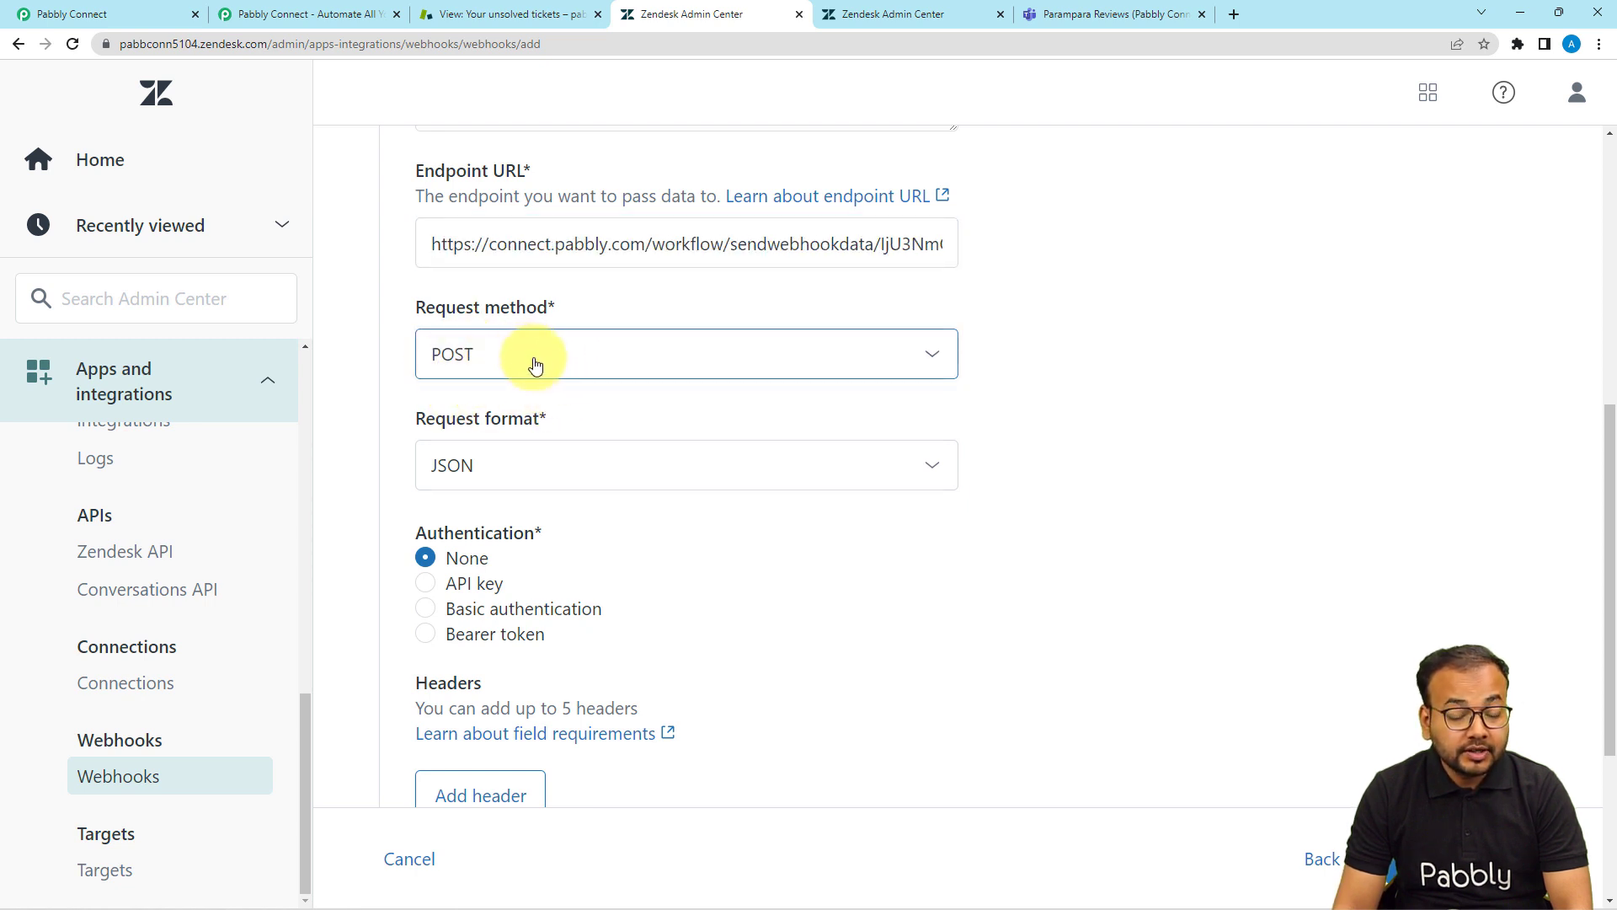
click(603, 375)
click(467, 464)
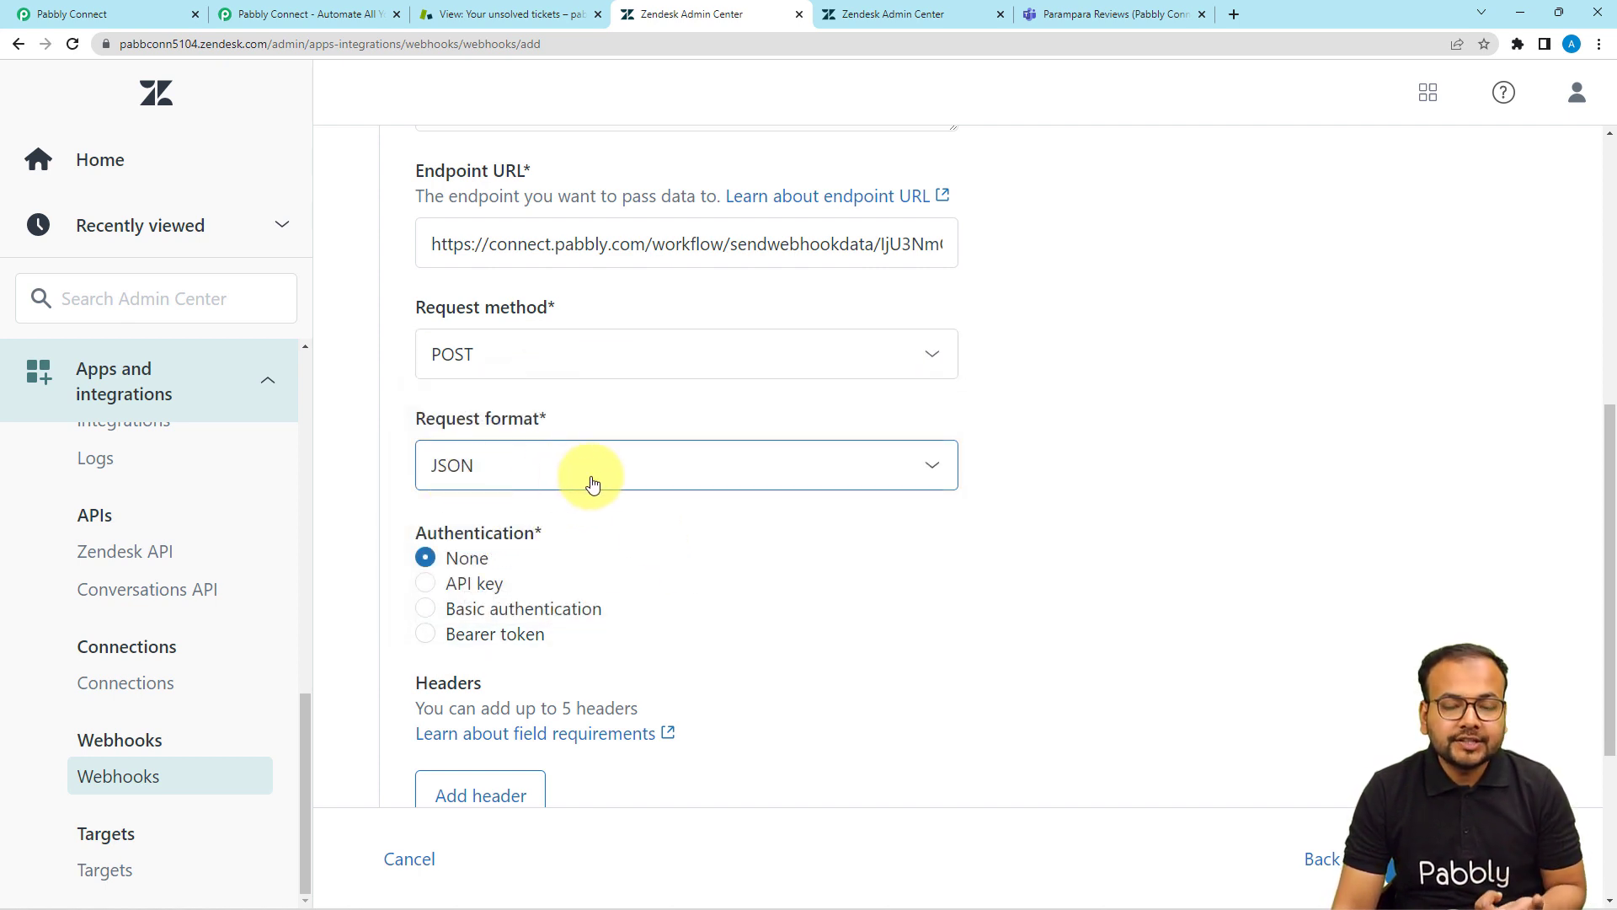
Open the webhook test with the Sample Support ticket event and its request JSON body.
scroll(594, 528, down, 3)
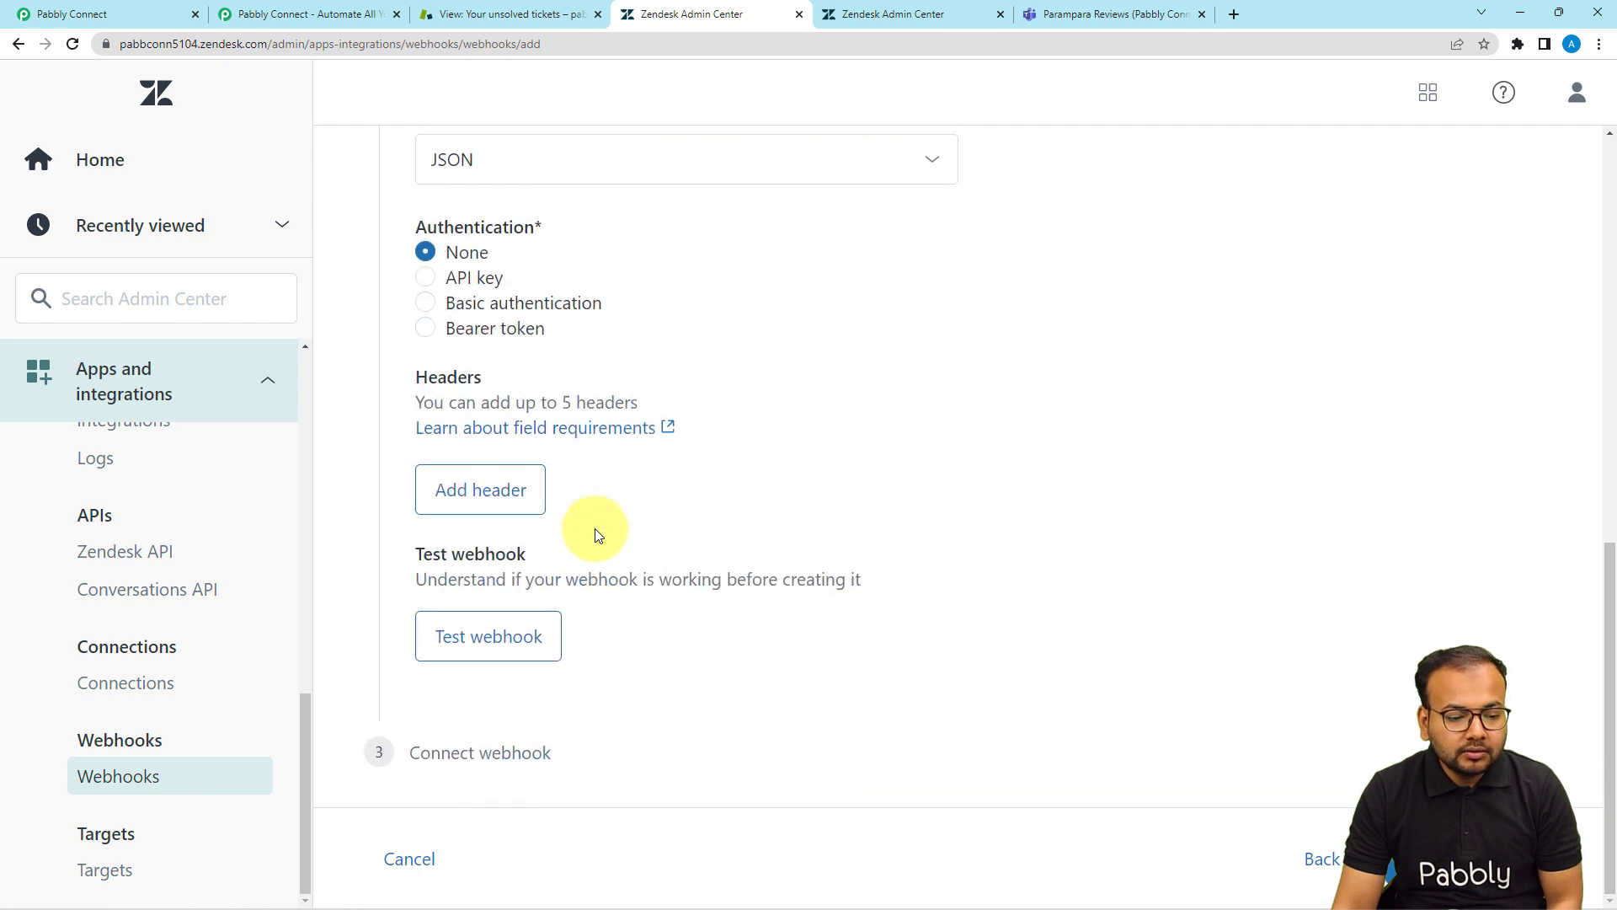
click(495, 649)
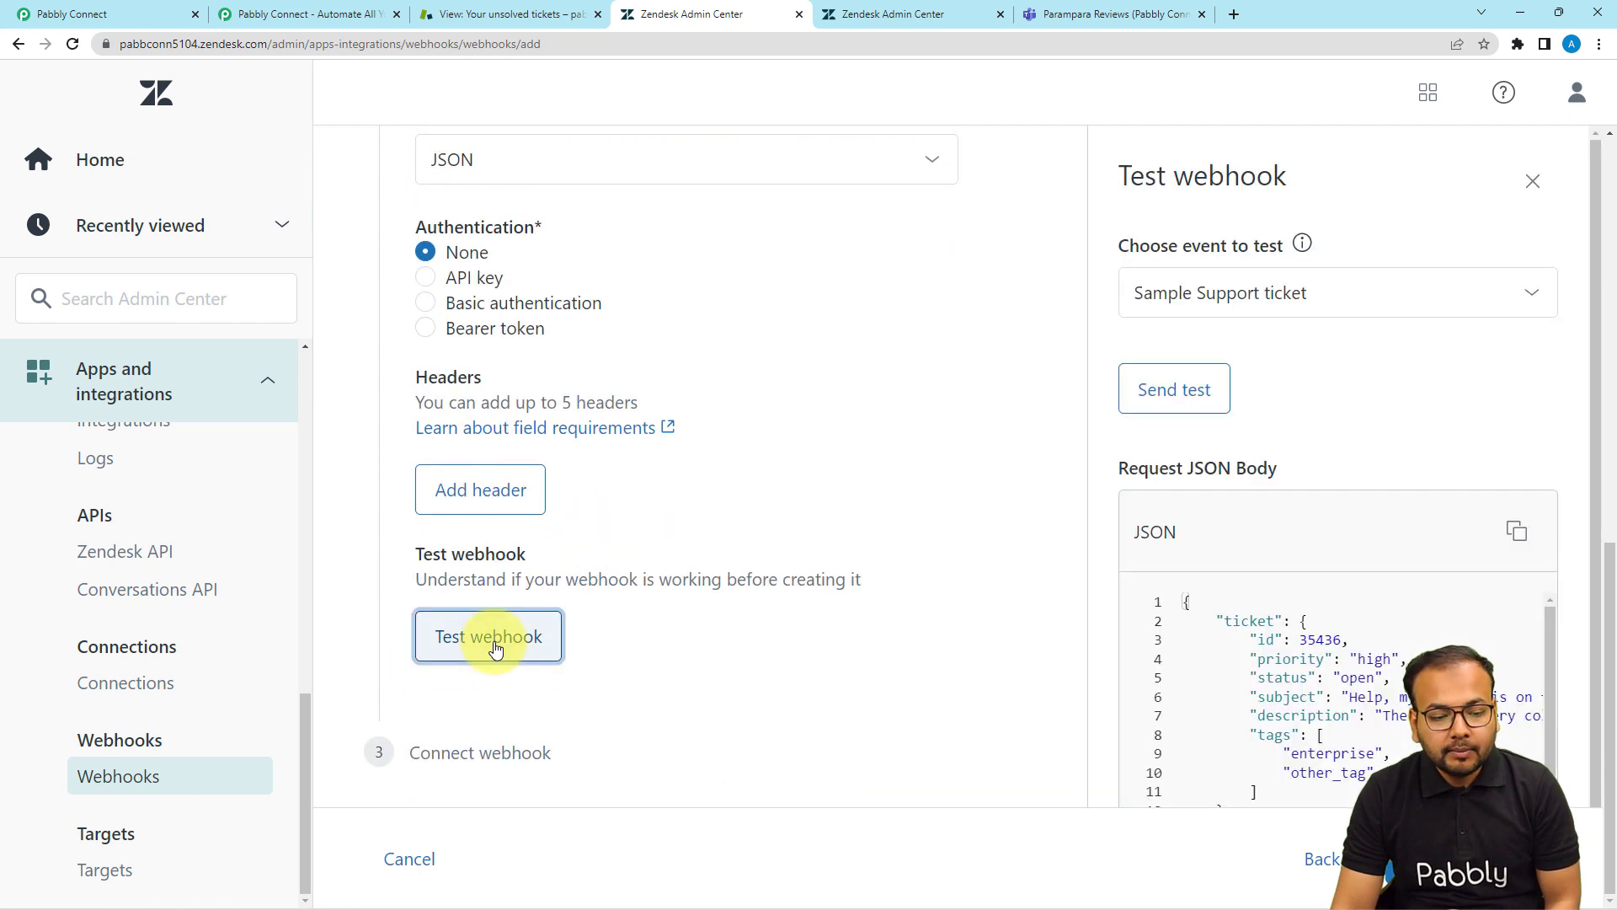
scroll(1390, 476, down, 1)
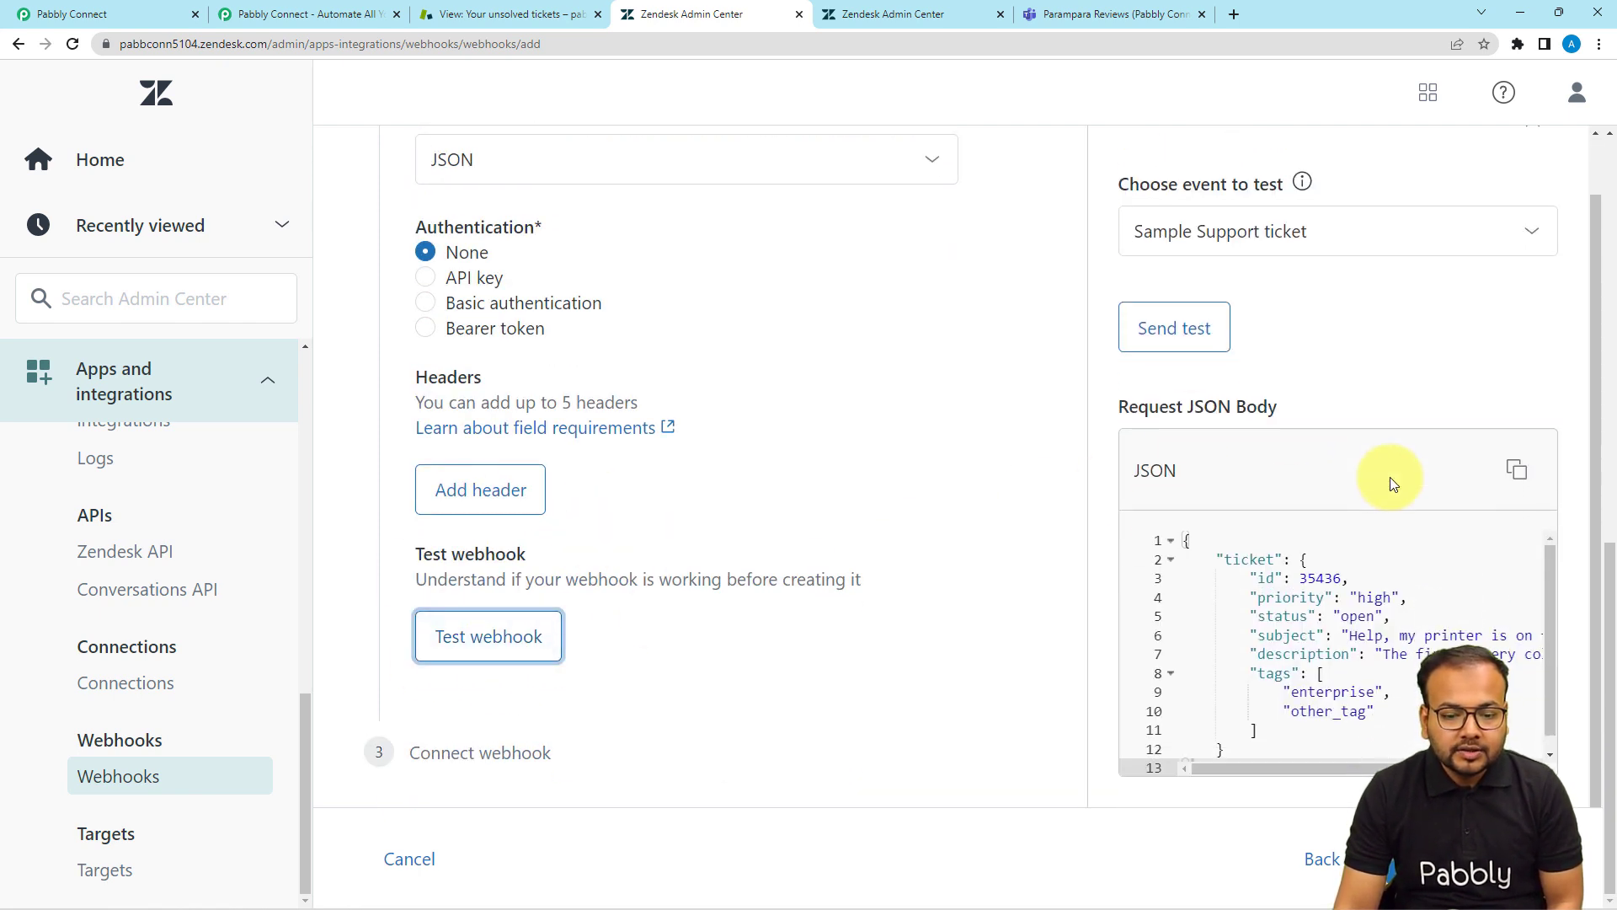
Switch to Pabbly Connect and check the trigger's webhook response status and the note about doing a test submission.
click(160, 15)
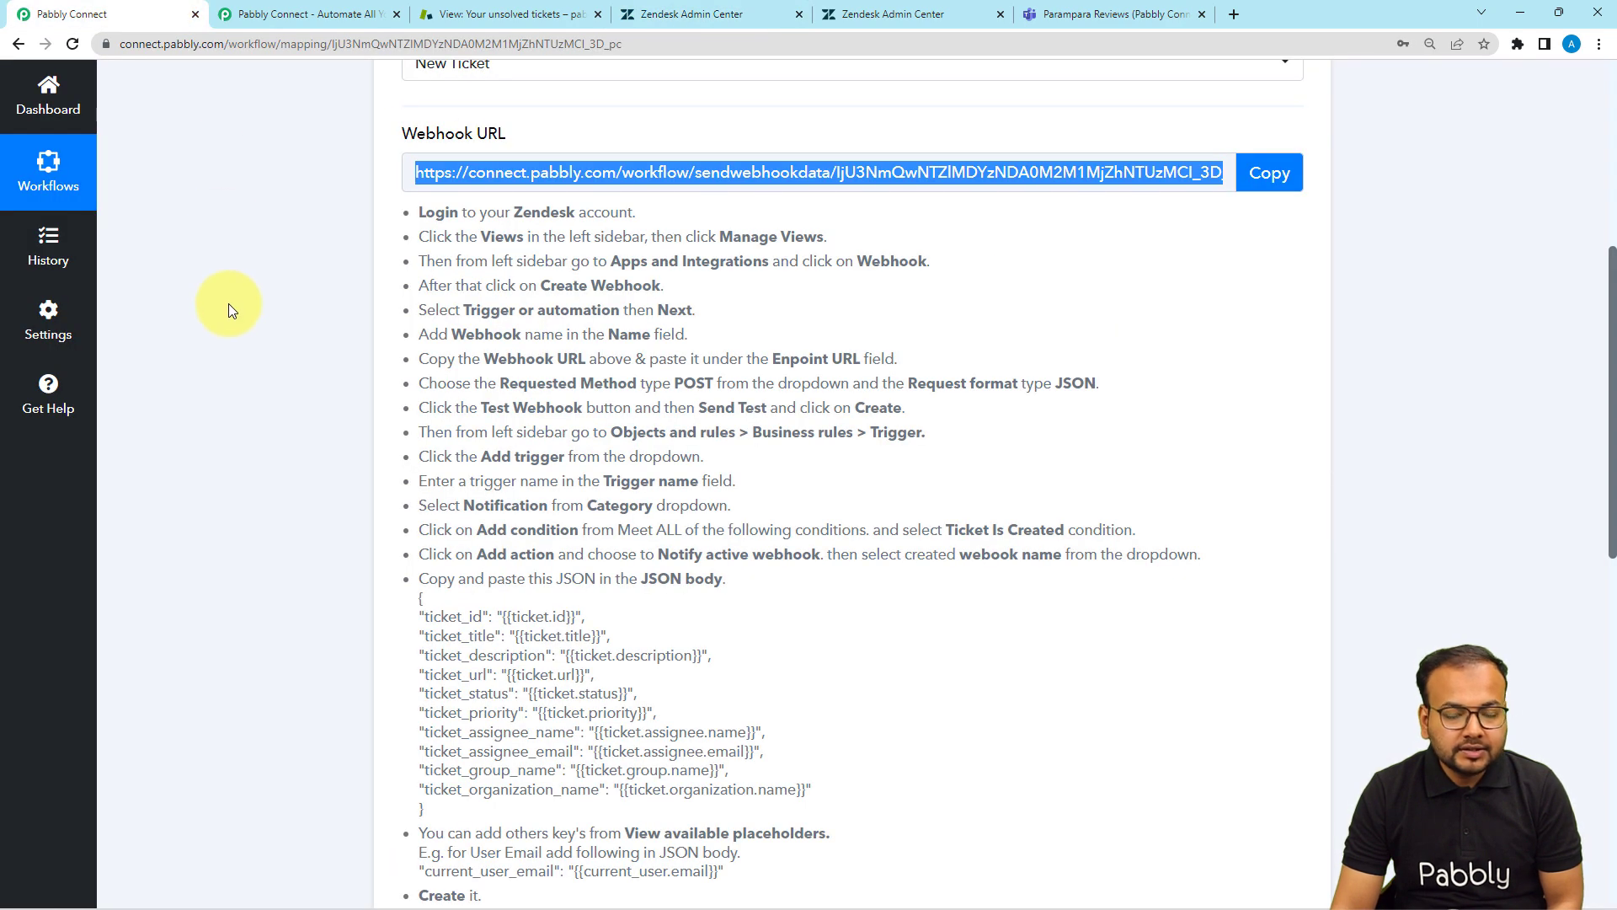
scroll(401, 302, down, 3)
scroll(373, 336, up, 2)
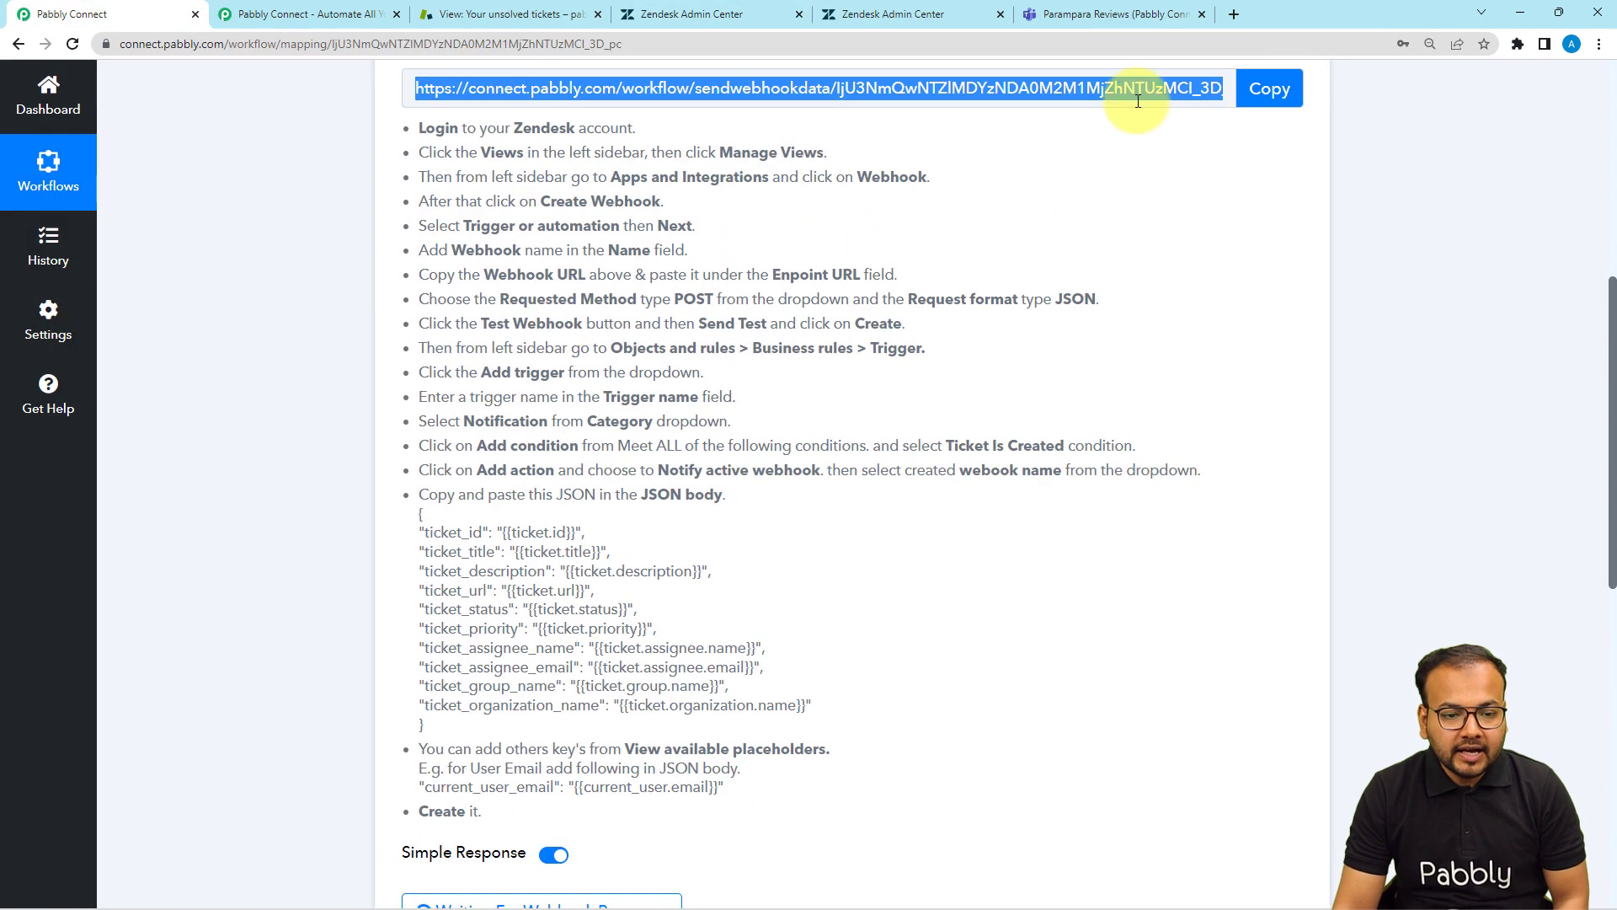
scroll(516, 314, down, 5)
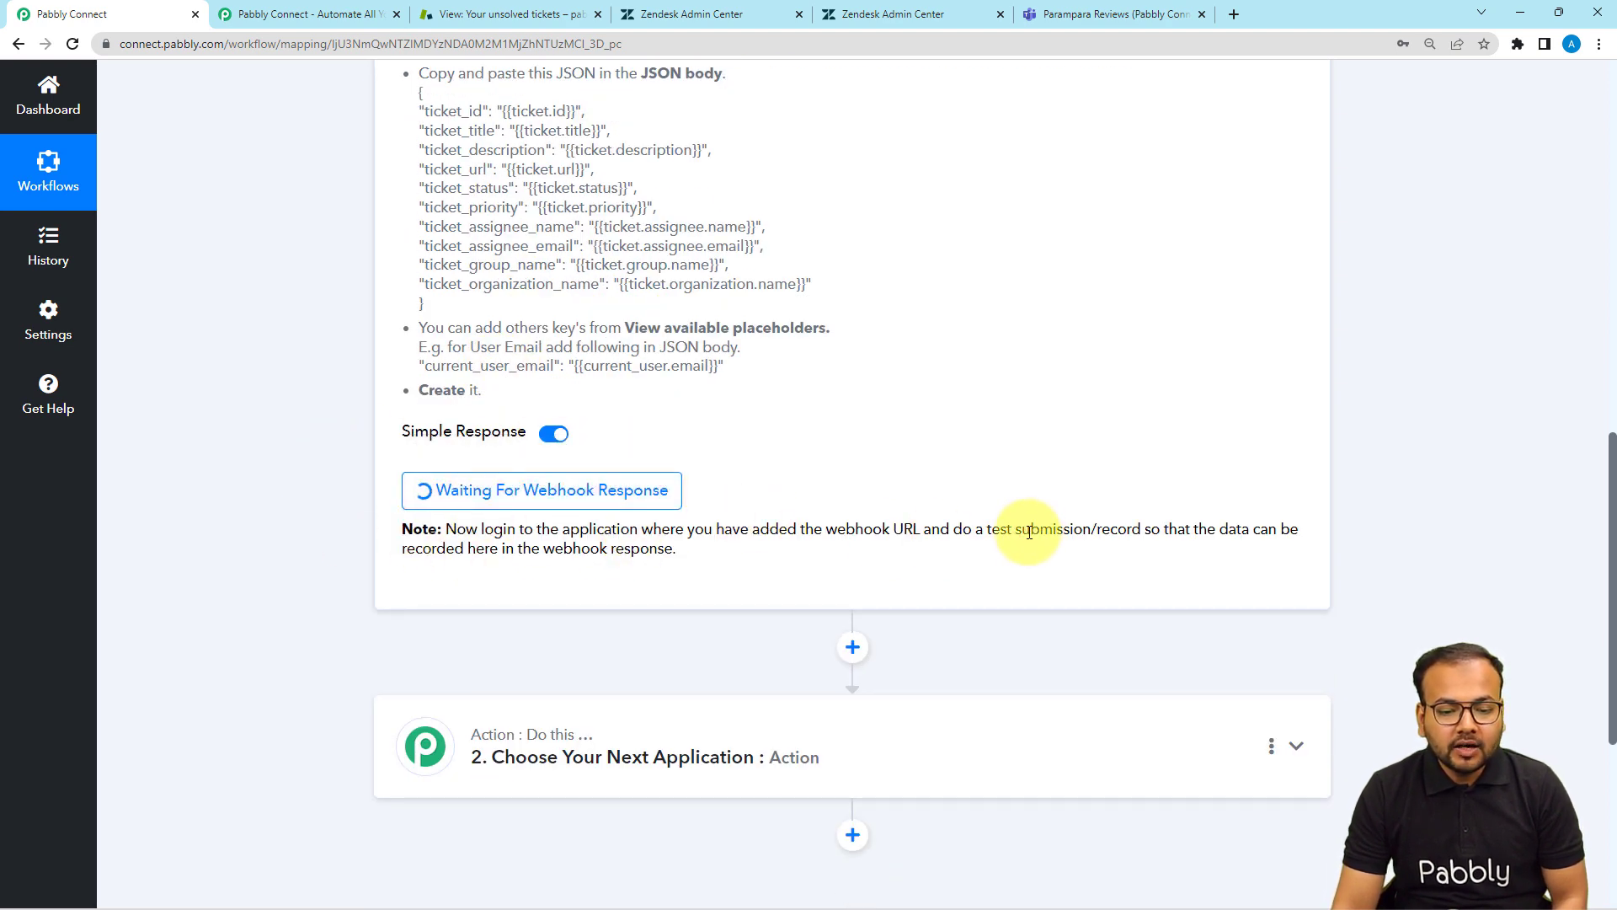
drag(991, 533, 1070, 533)
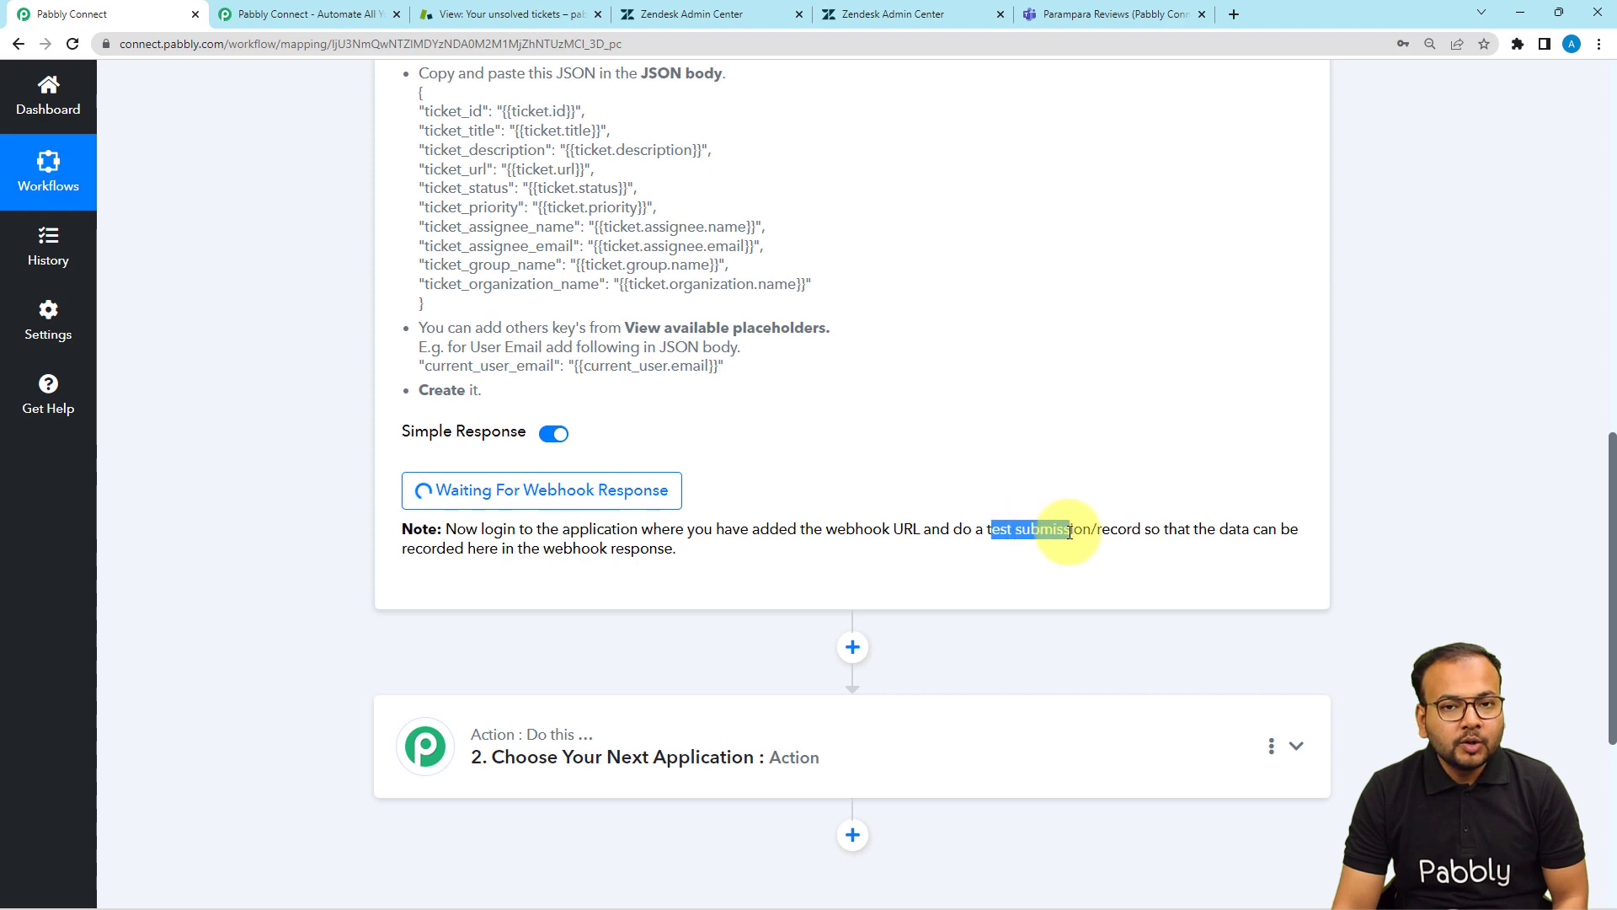
Switch back to Zendesk, send the Sample Support ticket test and view the response body.
click(658, 10)
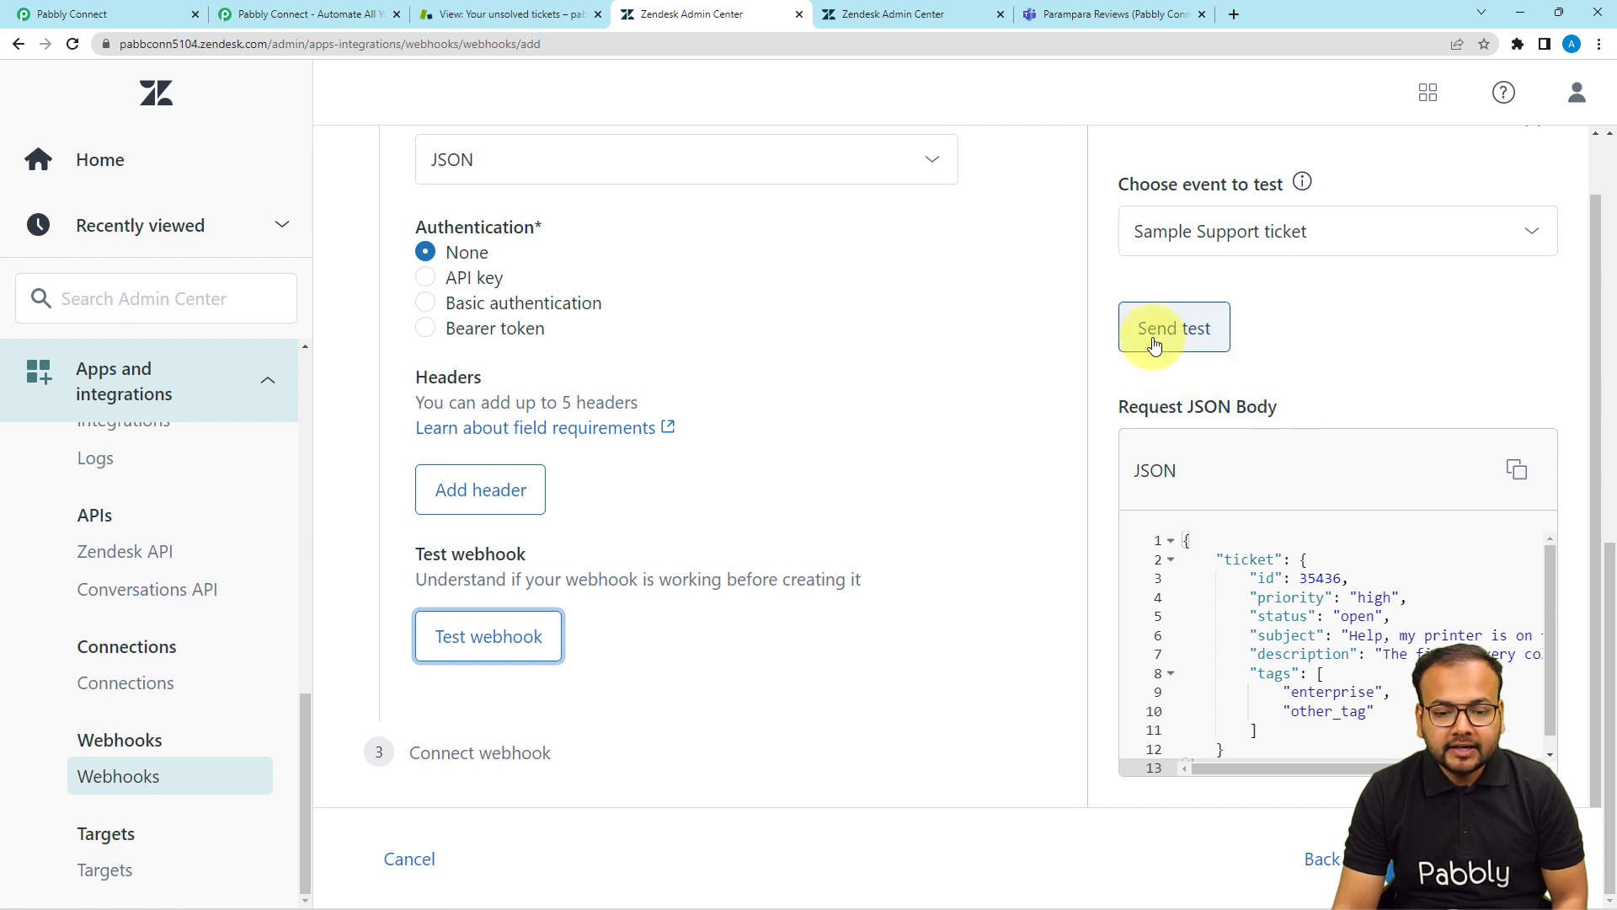
click(1191, 346)
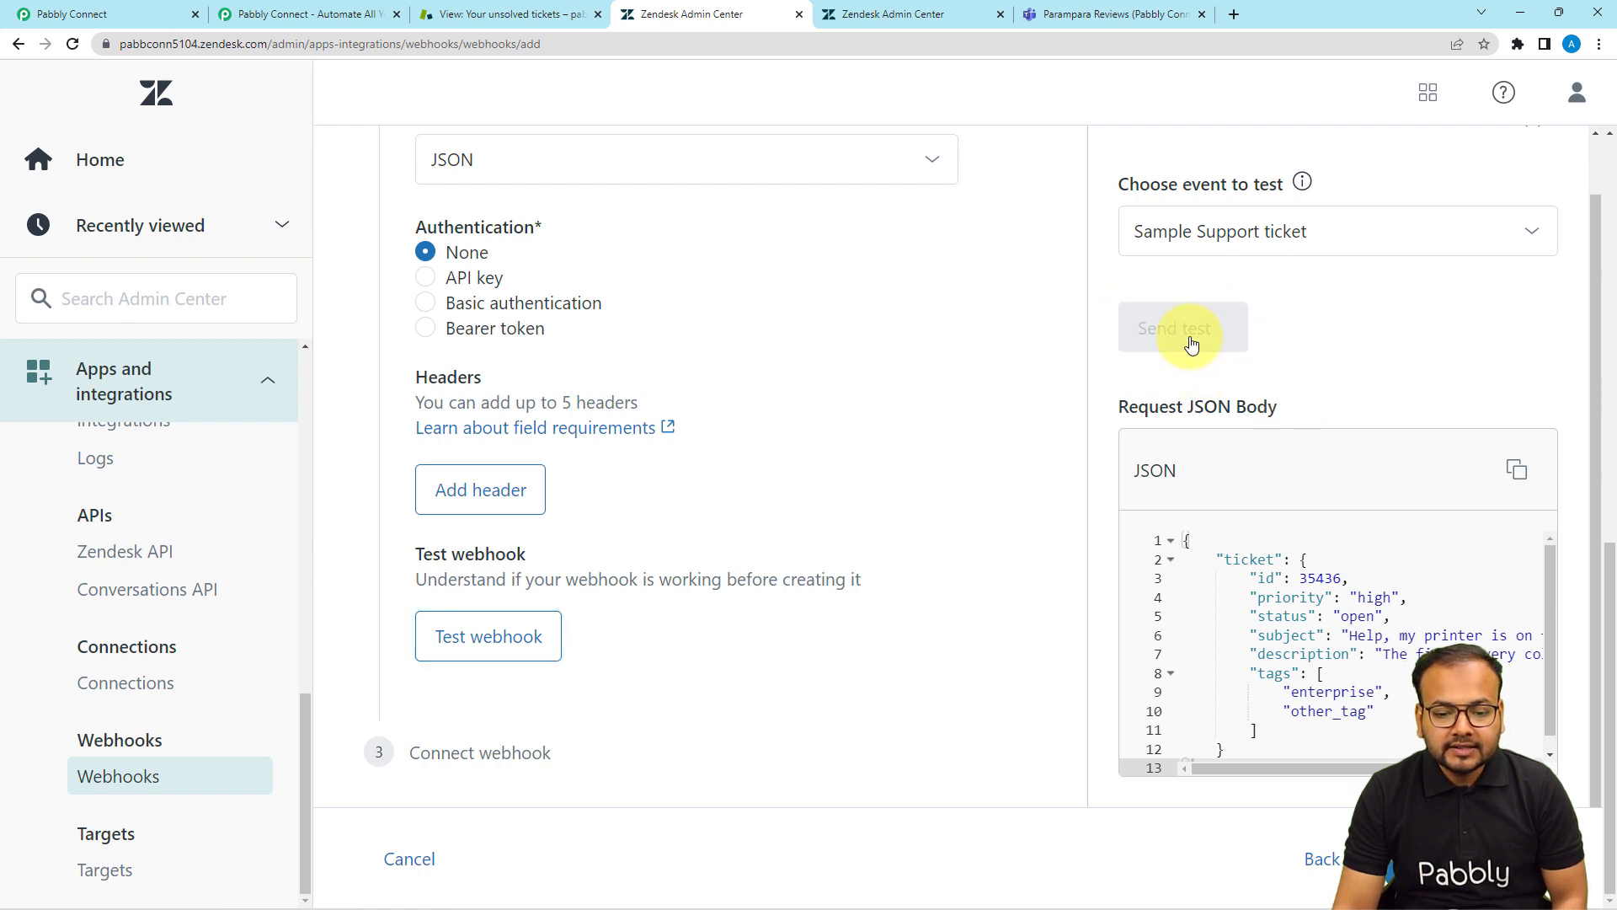
scroll(1267, 427, down, 6)
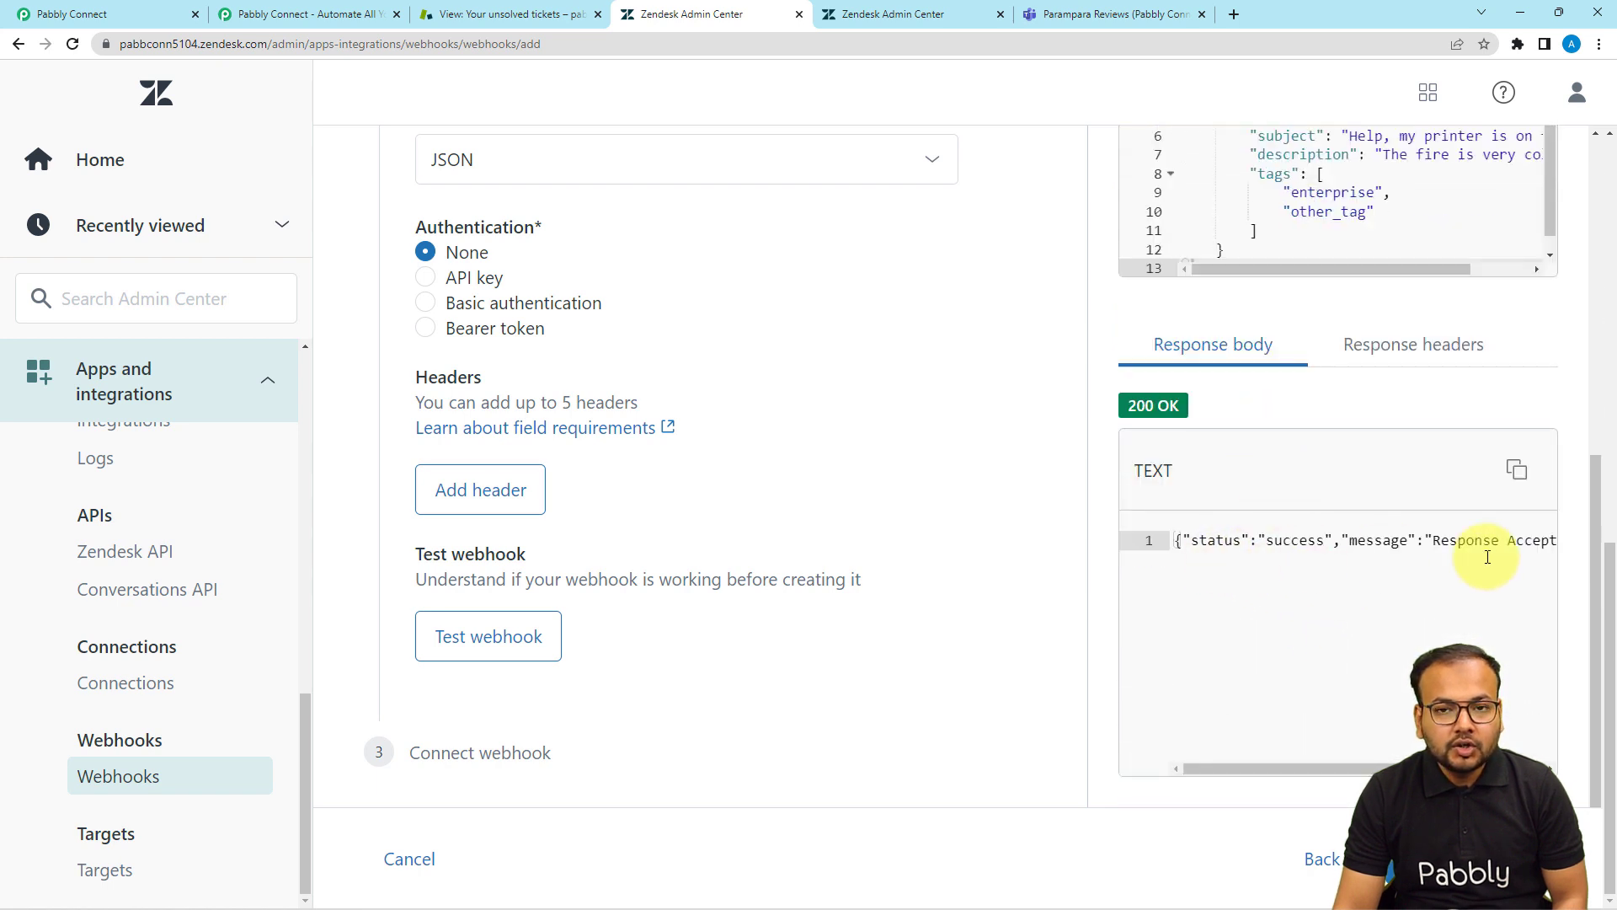
Switch to Pabbly Connect and examine the ticket subject, status, priority and description in the trigger's received response.
click(131, 18)
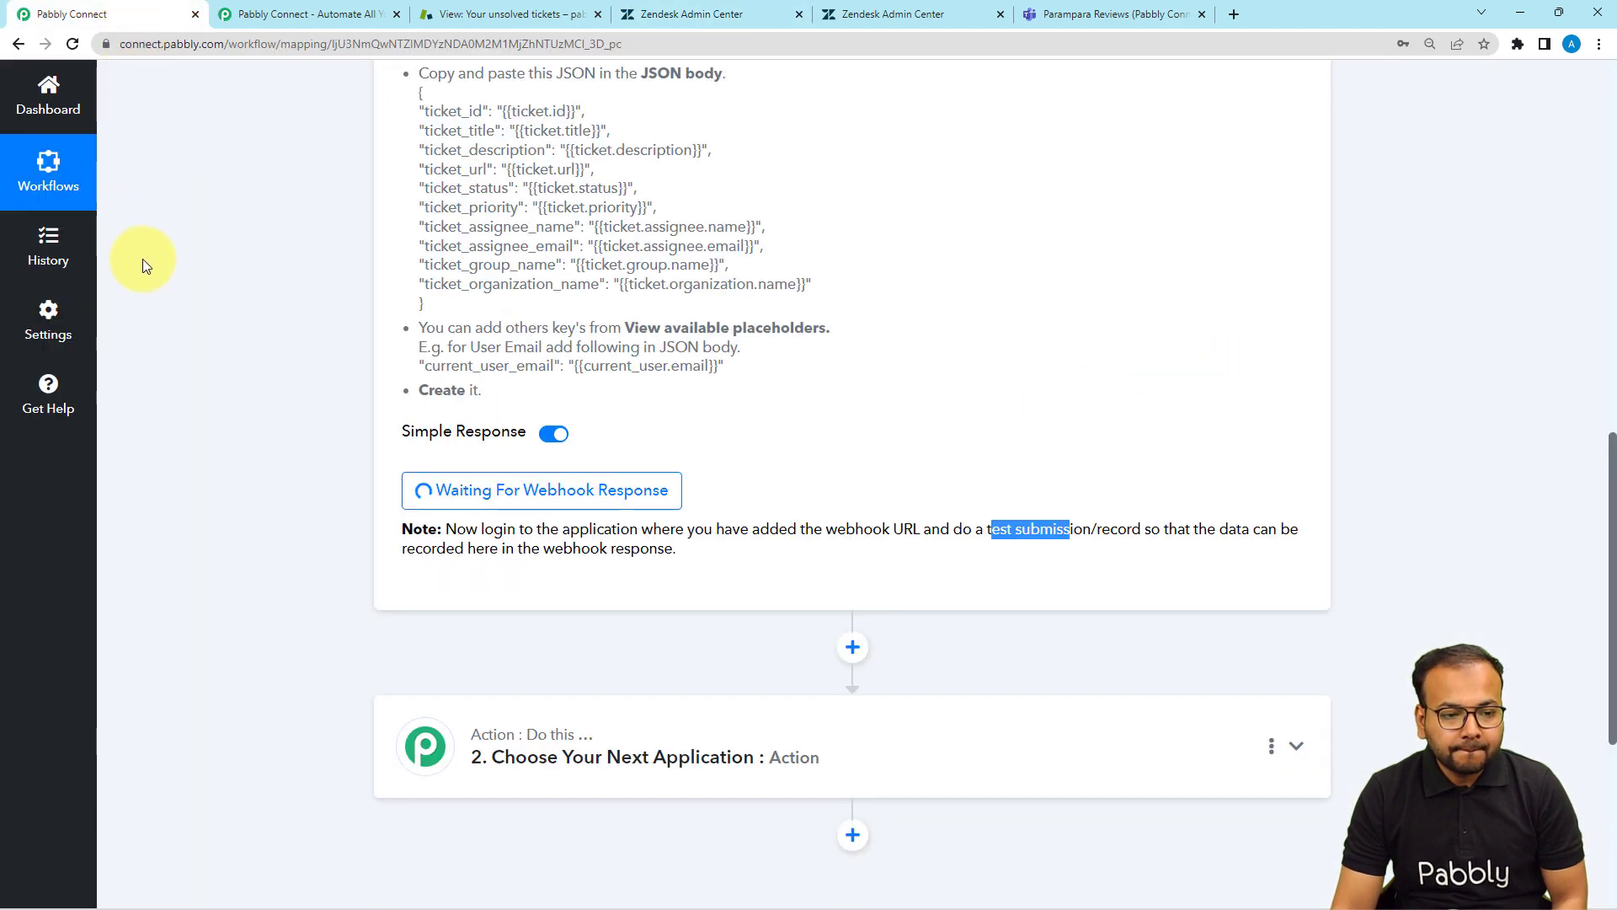
scroll(144, 259, down, 3)
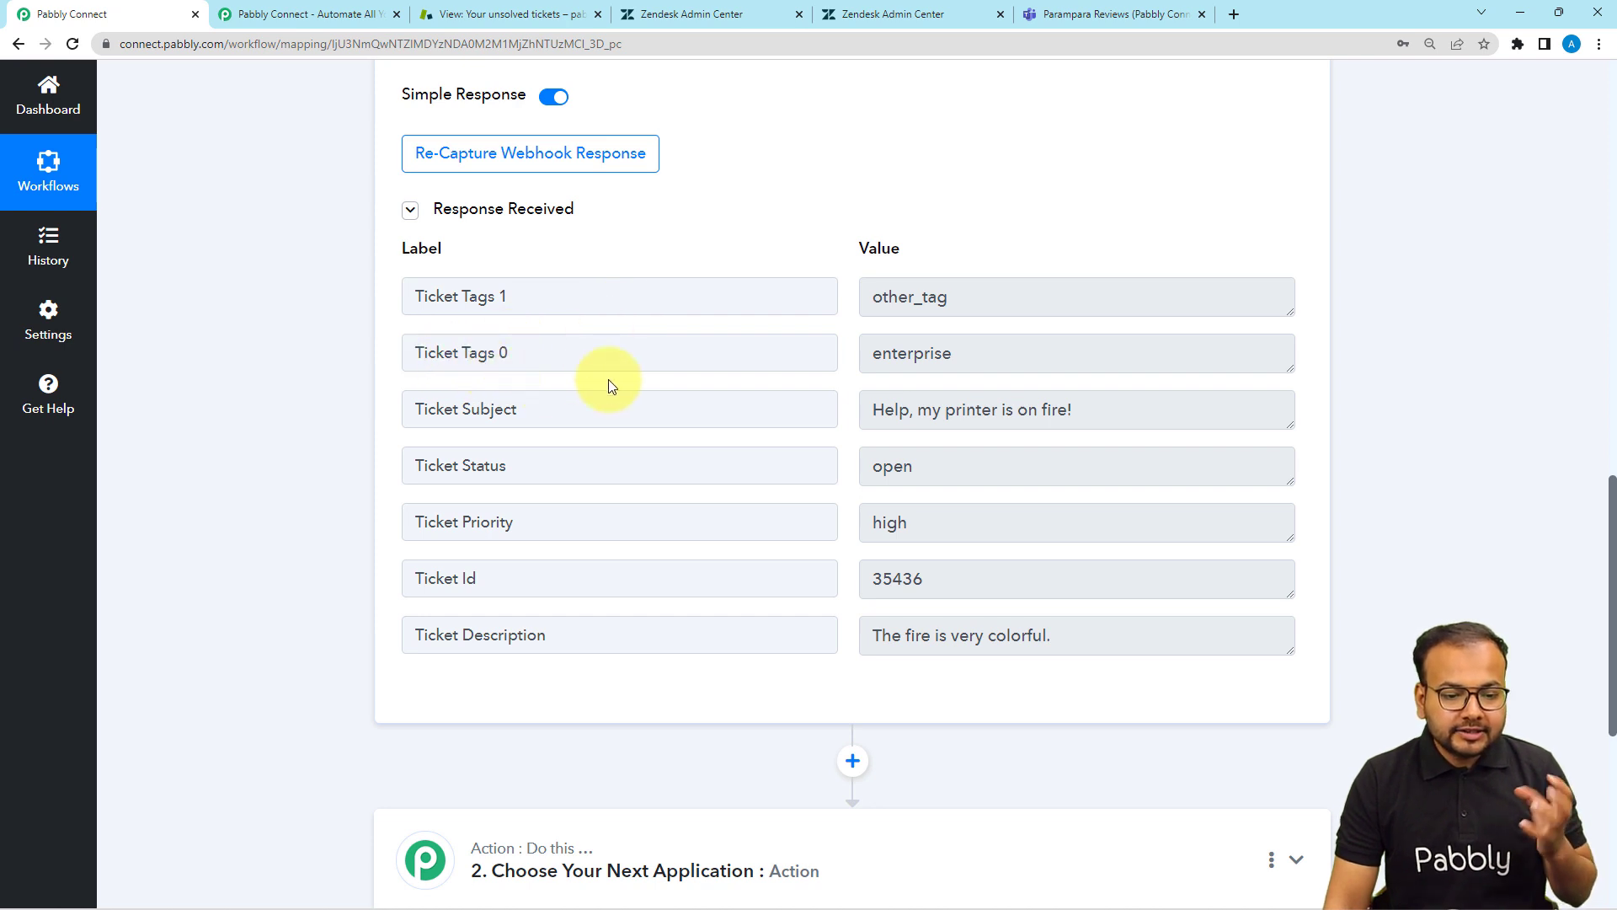
click(472, 408)
double_click(475, 408)
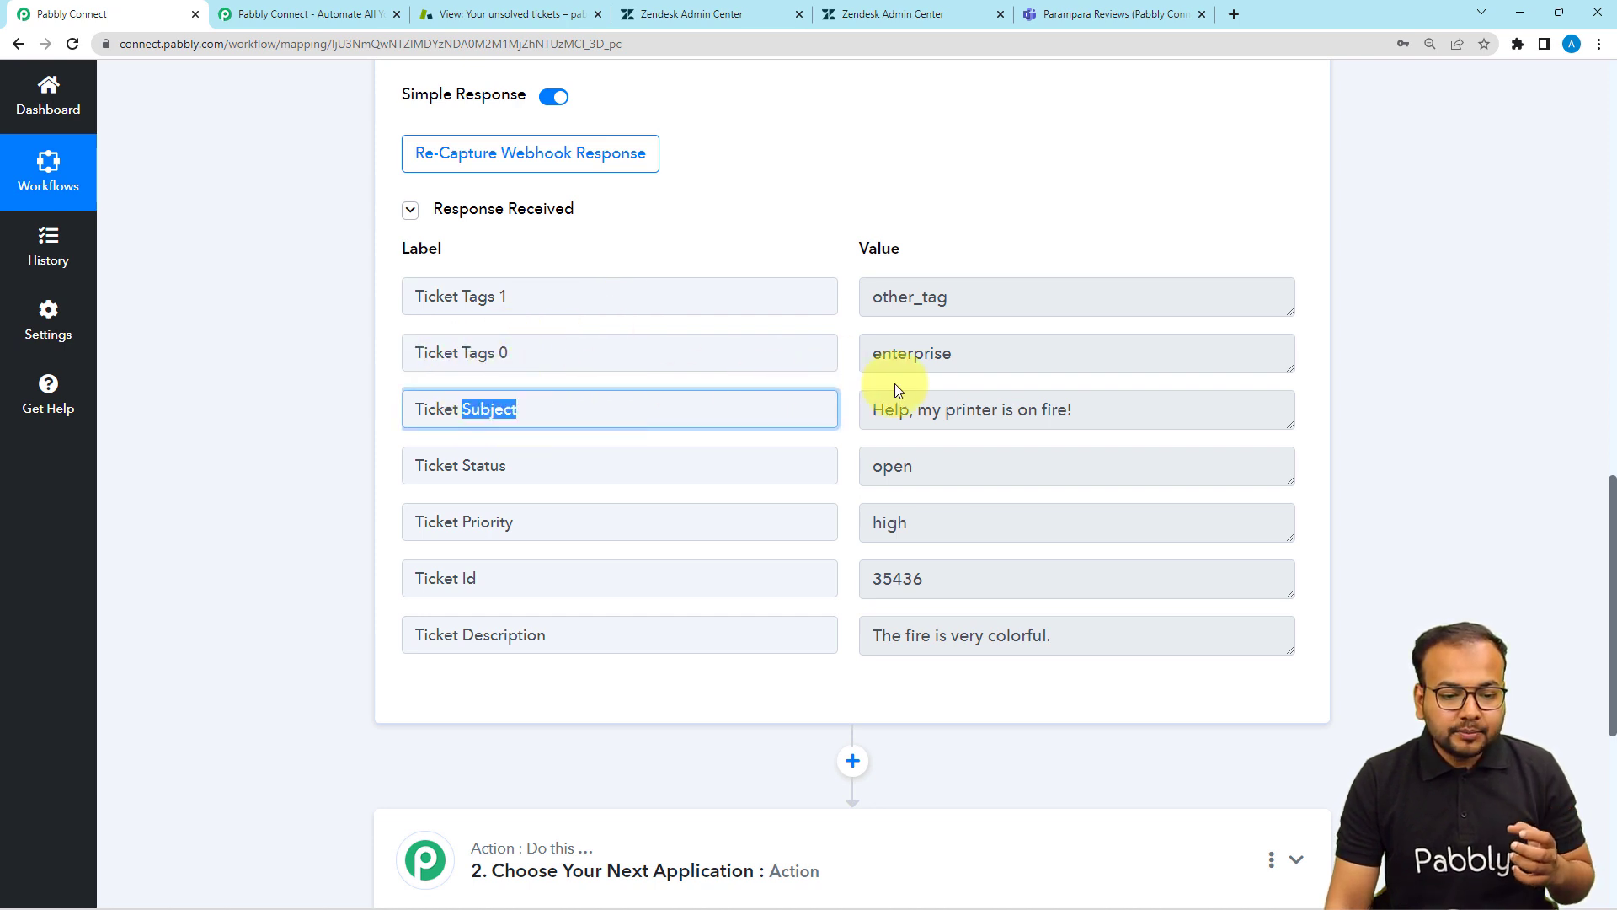
drag(1090, 416, 869, 410)
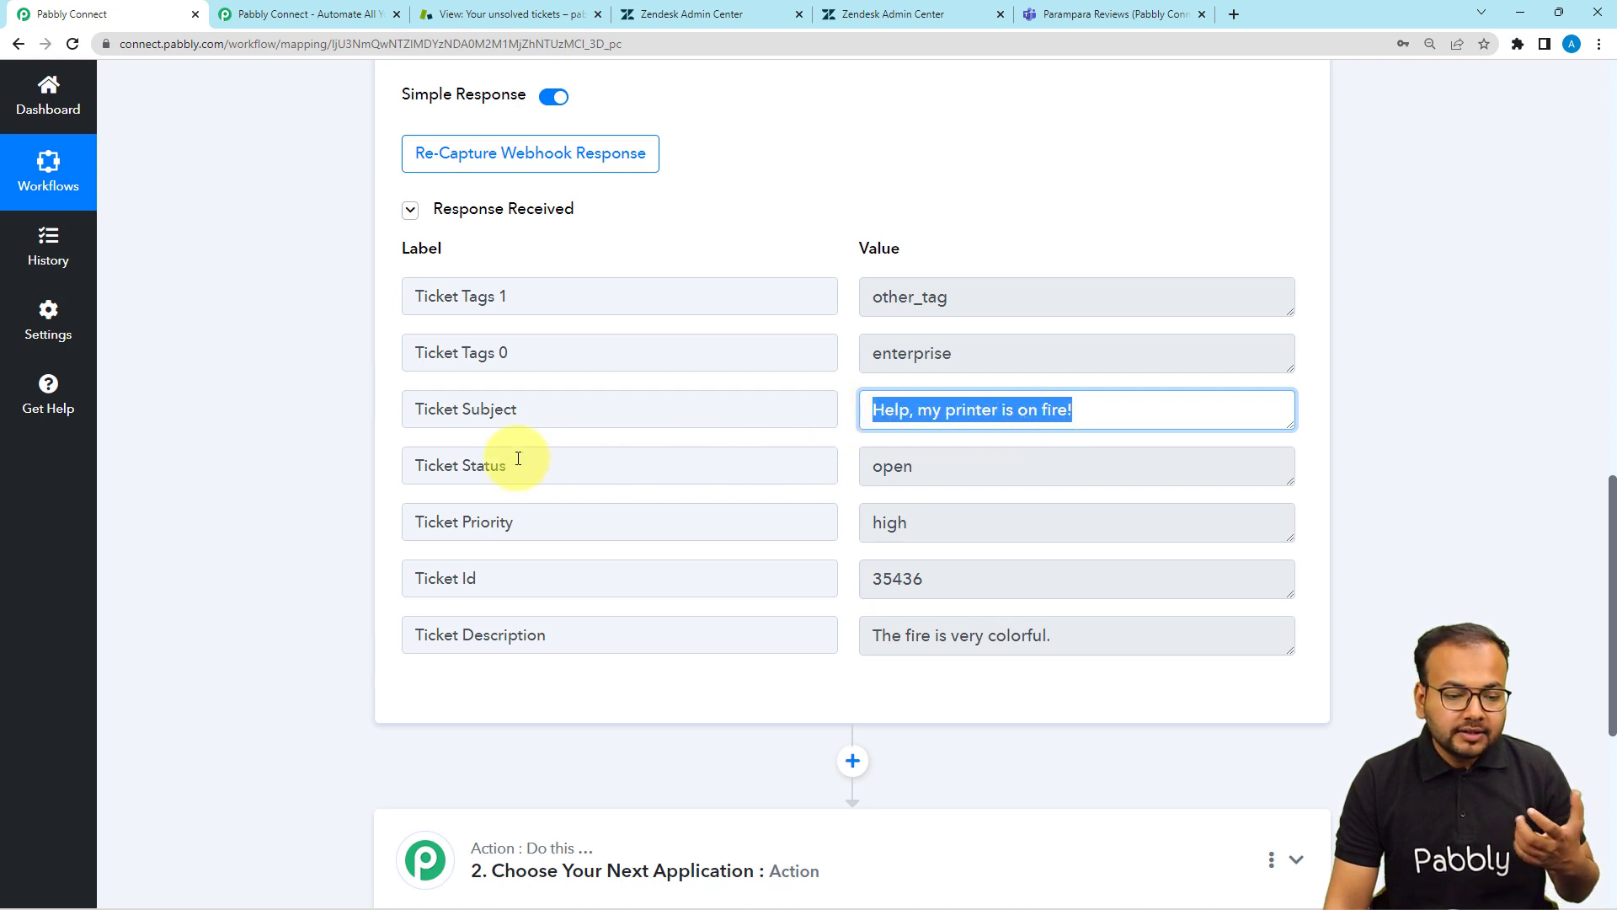
click(447, 465)
double_click(485, 465)
drag(911, 469, 857, 468)
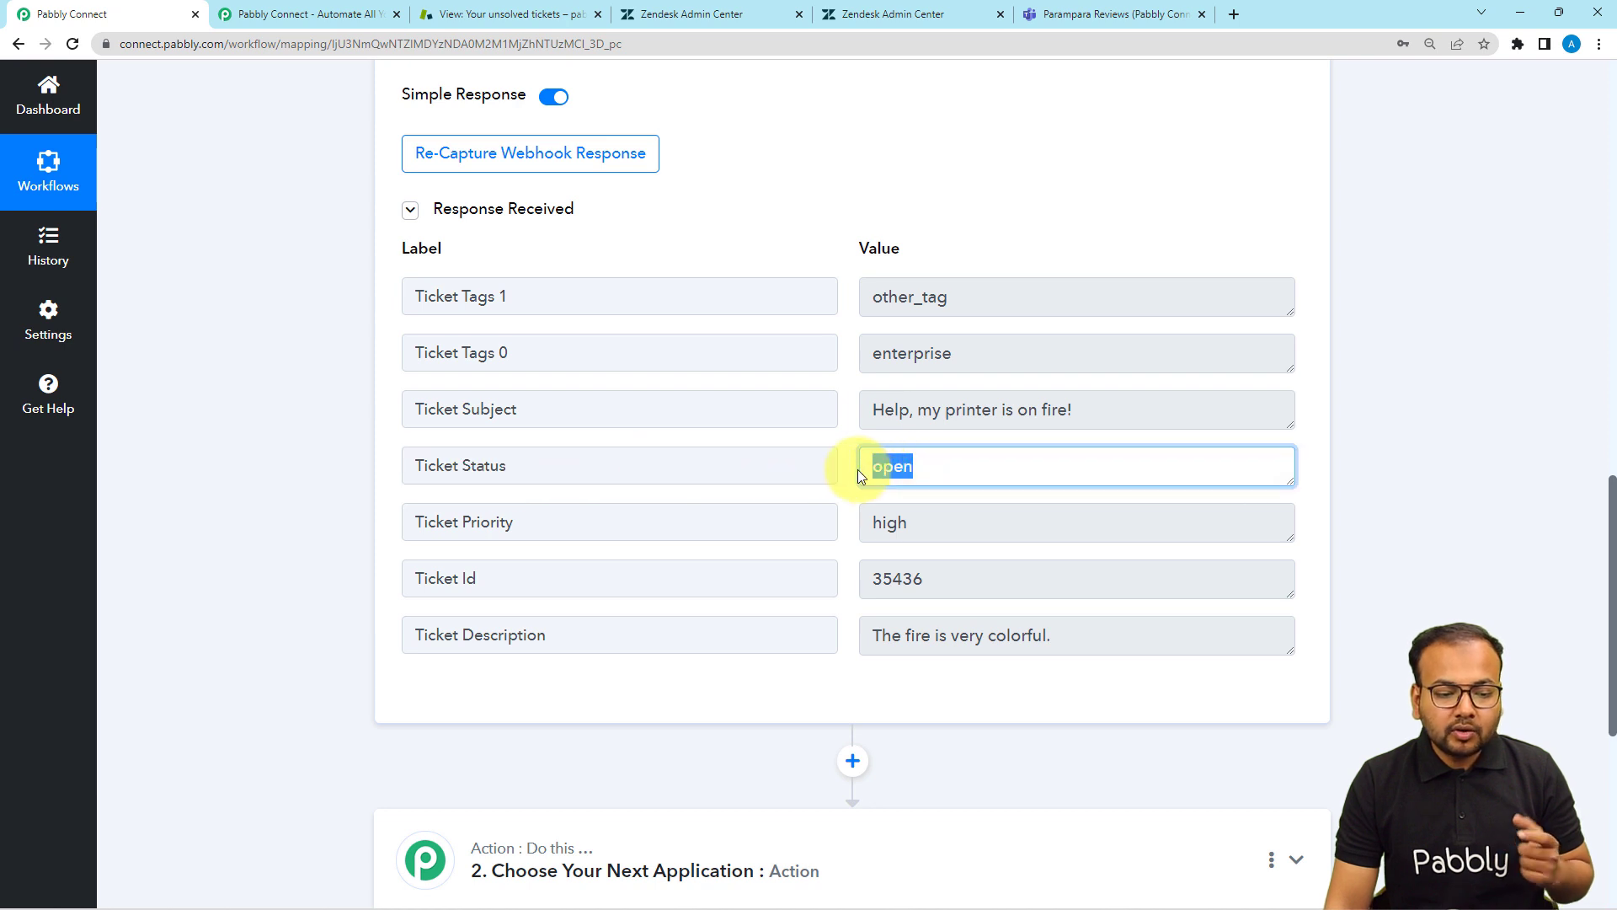
double_click(480, 523)
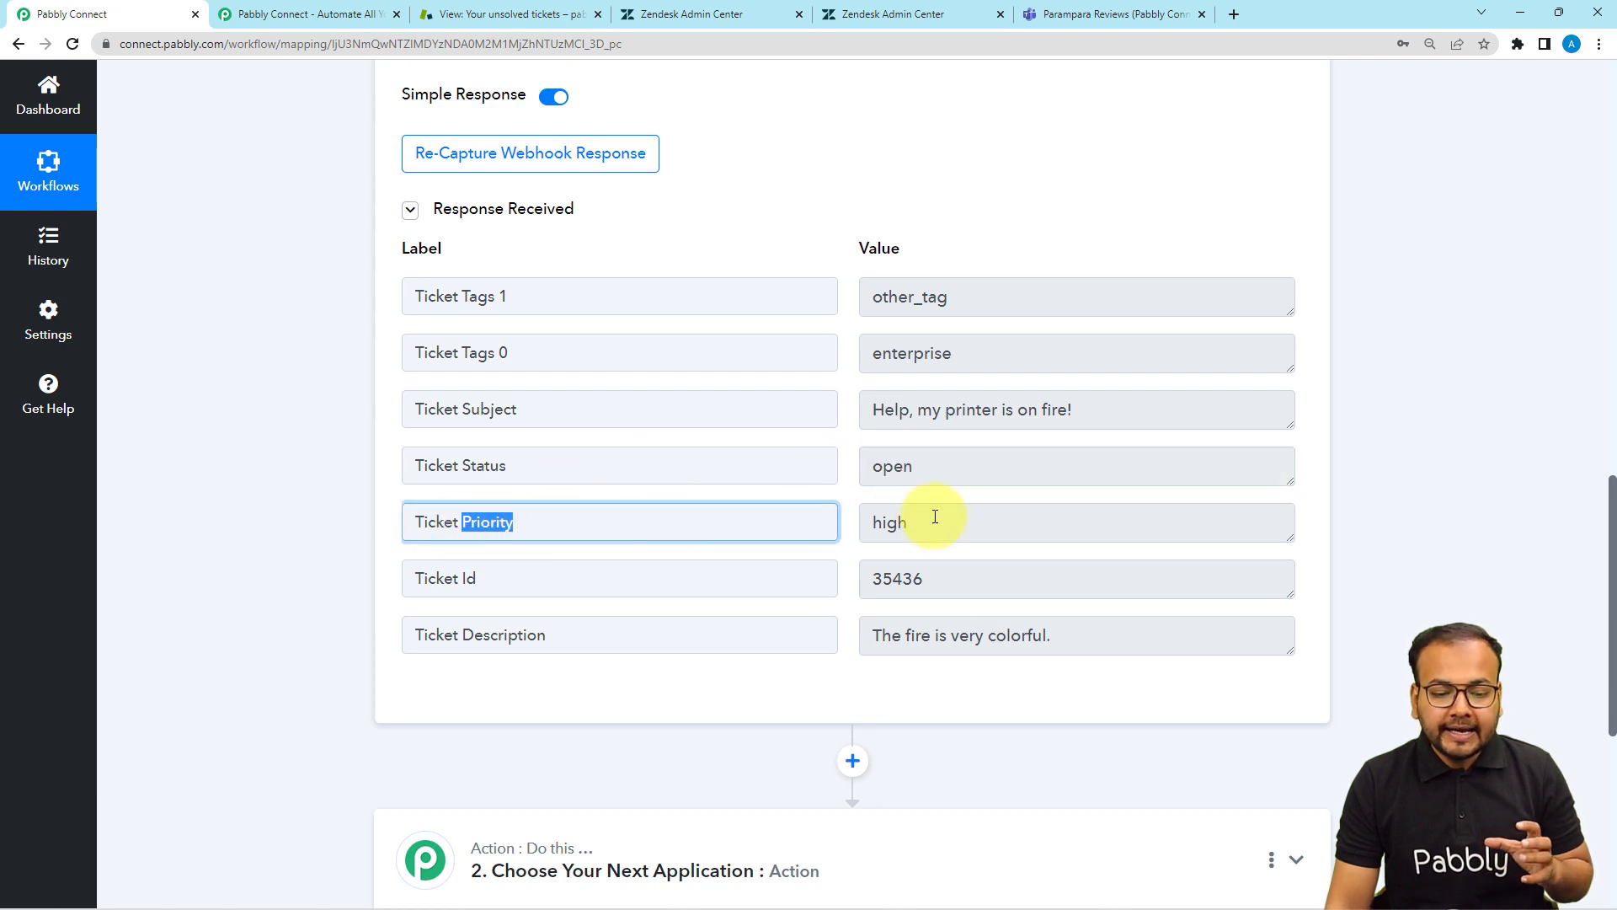
drag(932, 518, 837, 531)
scroll(620, 569, down, 3)
drag(554, 387, 462, 393)
scroll(643, 407, up, 3)
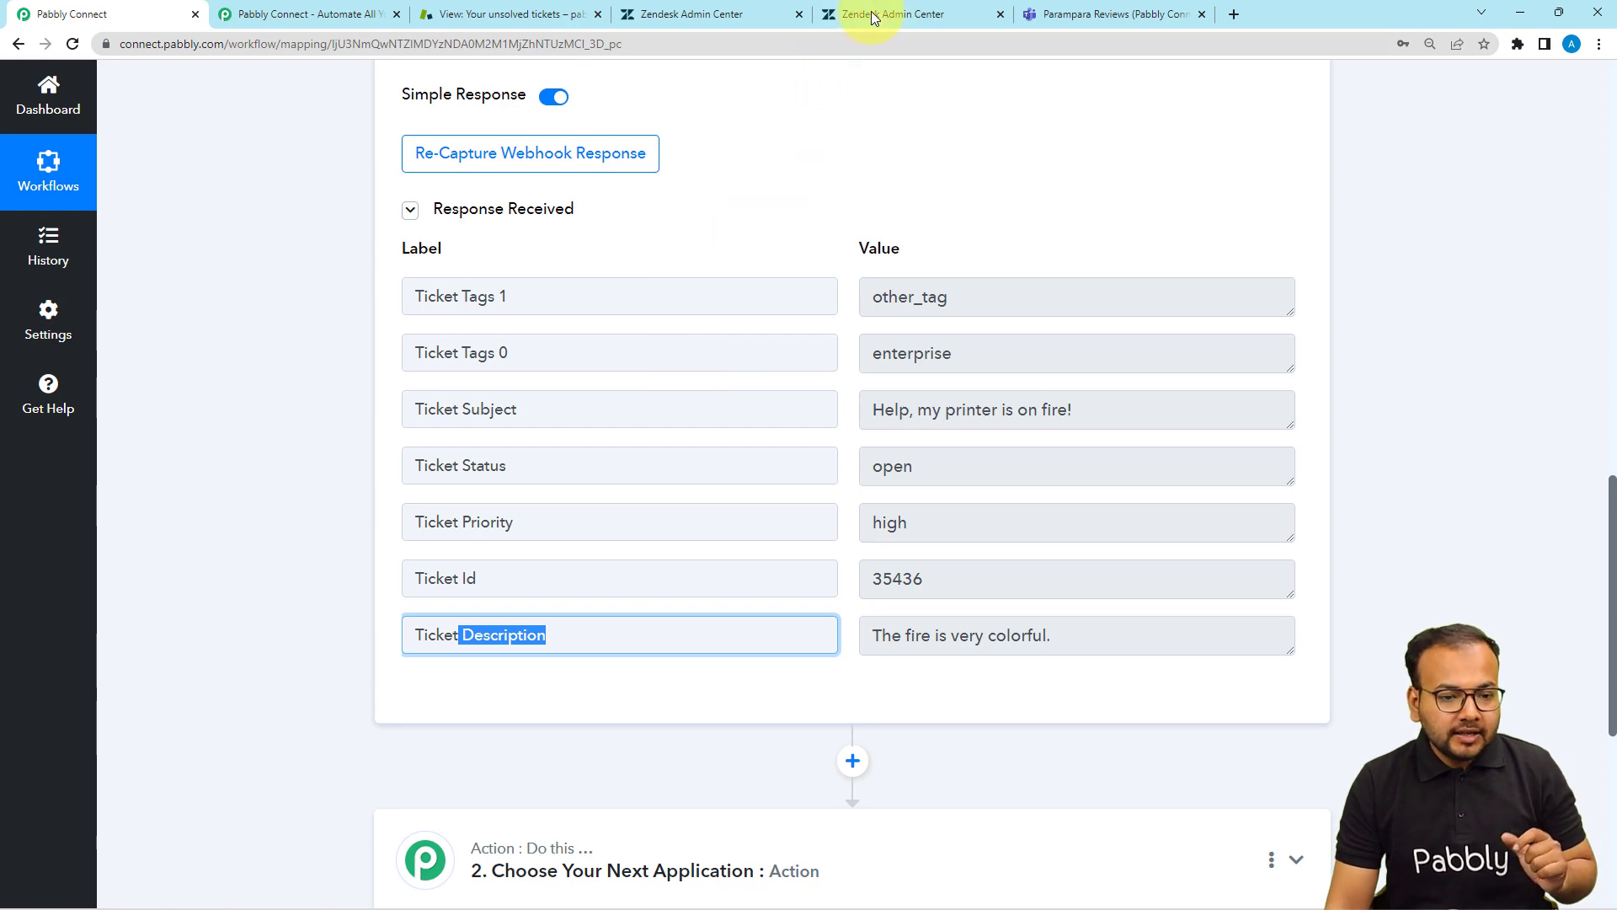
Return to Zendesk and create the webhook.
click(721, 15)
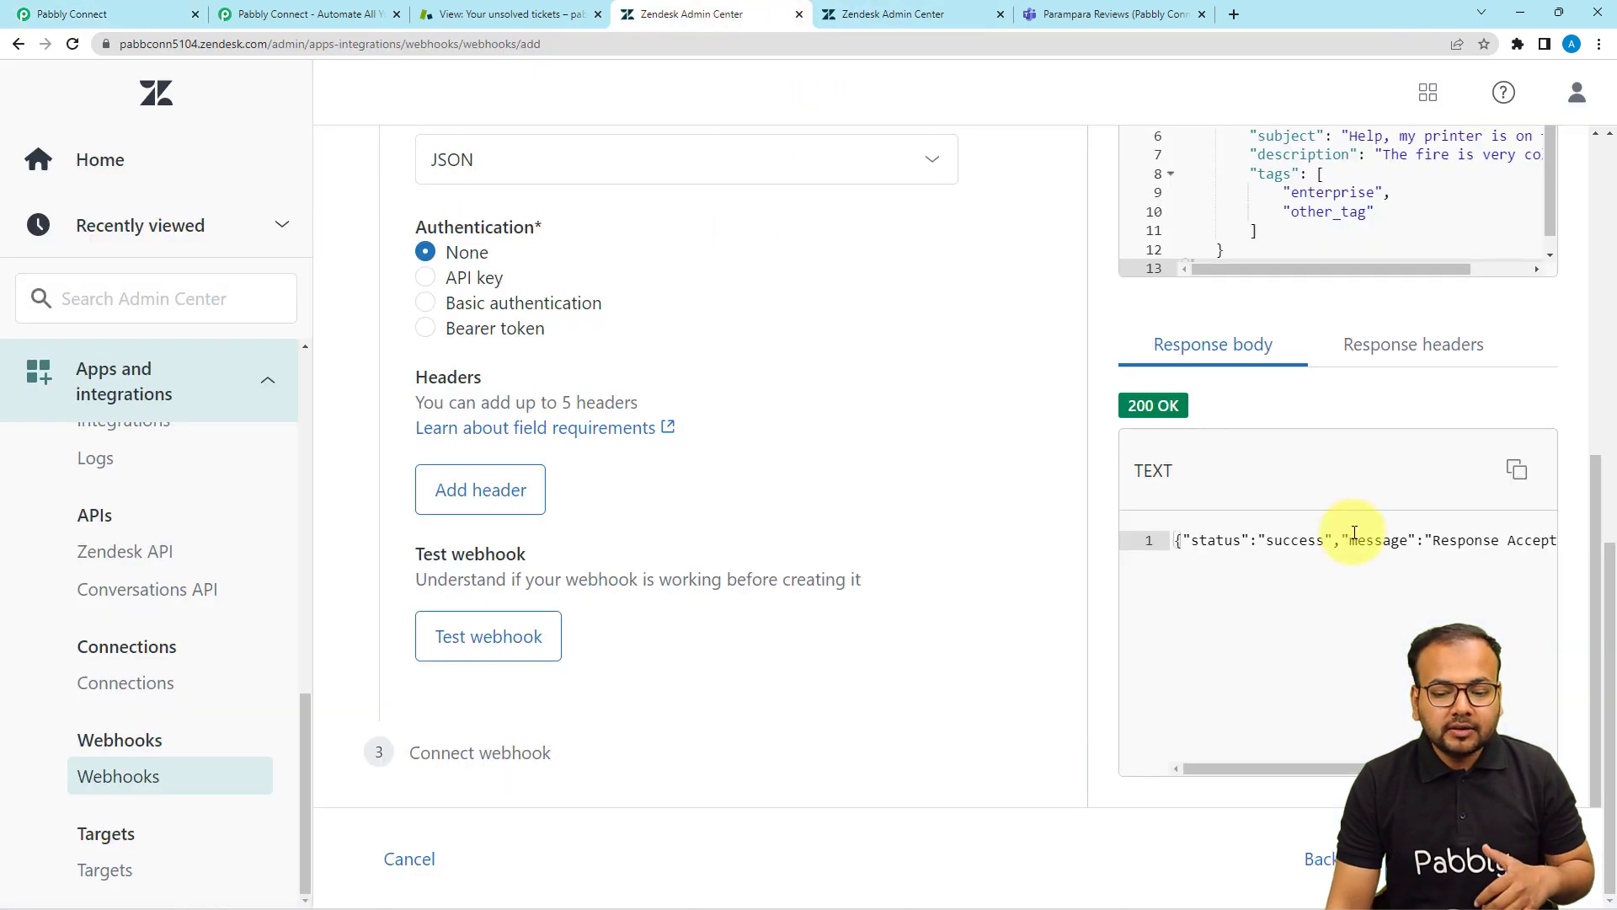
click(1507, 858)
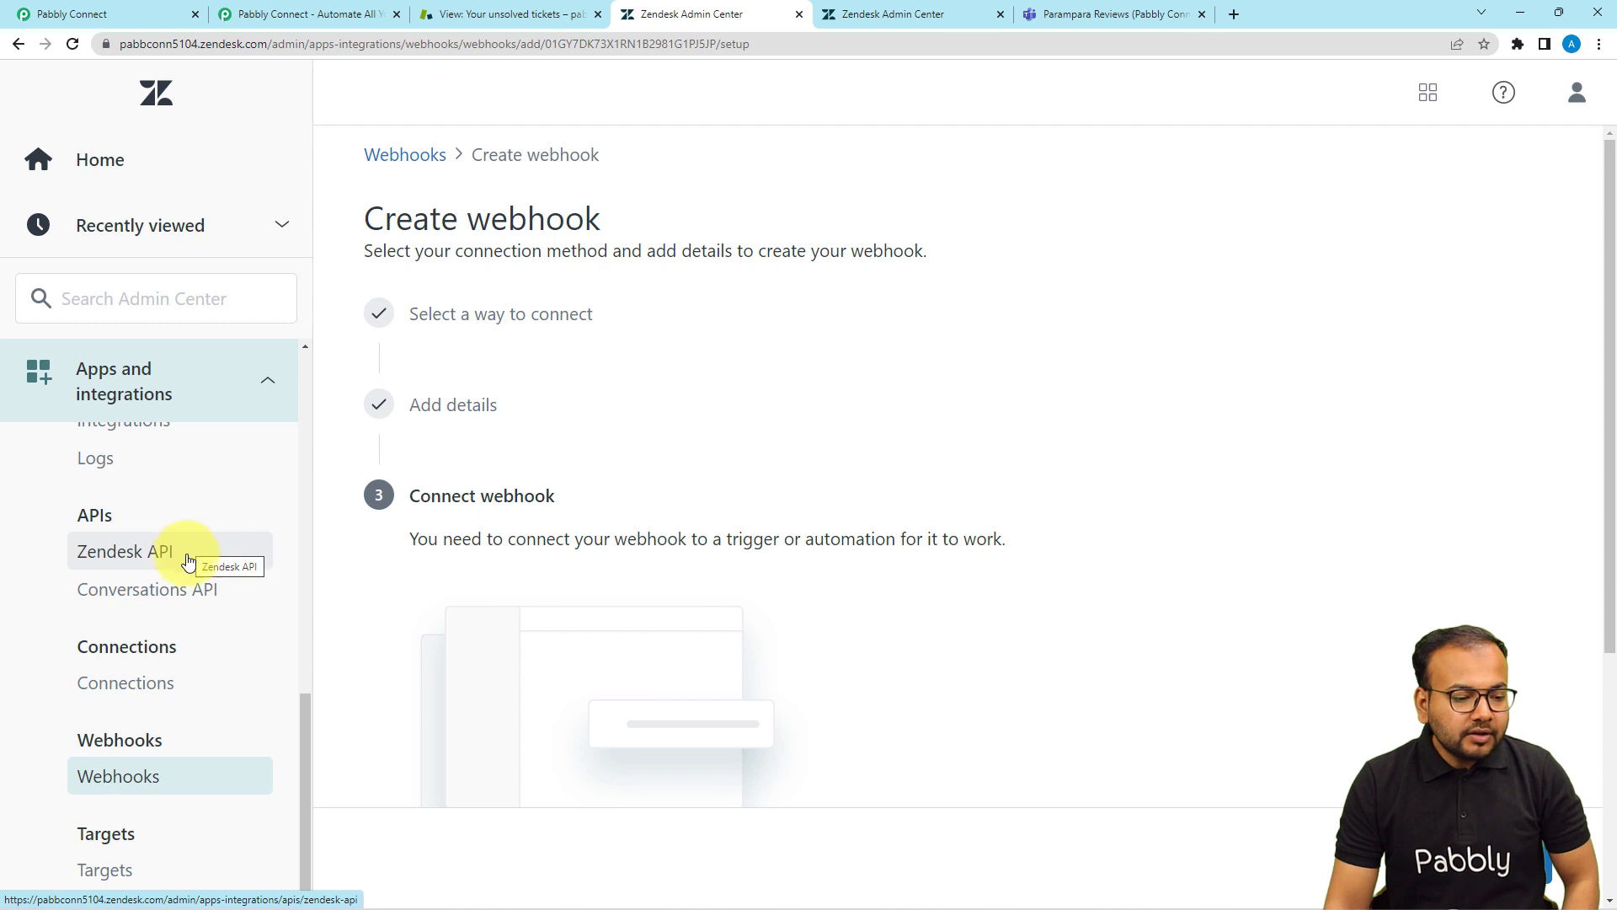
Open the business-rule Triggers page under Objects and rules in the Zendesk Admin Center.
scroll(195, 590, up, 1)
scroll(195, 594, up, 6)
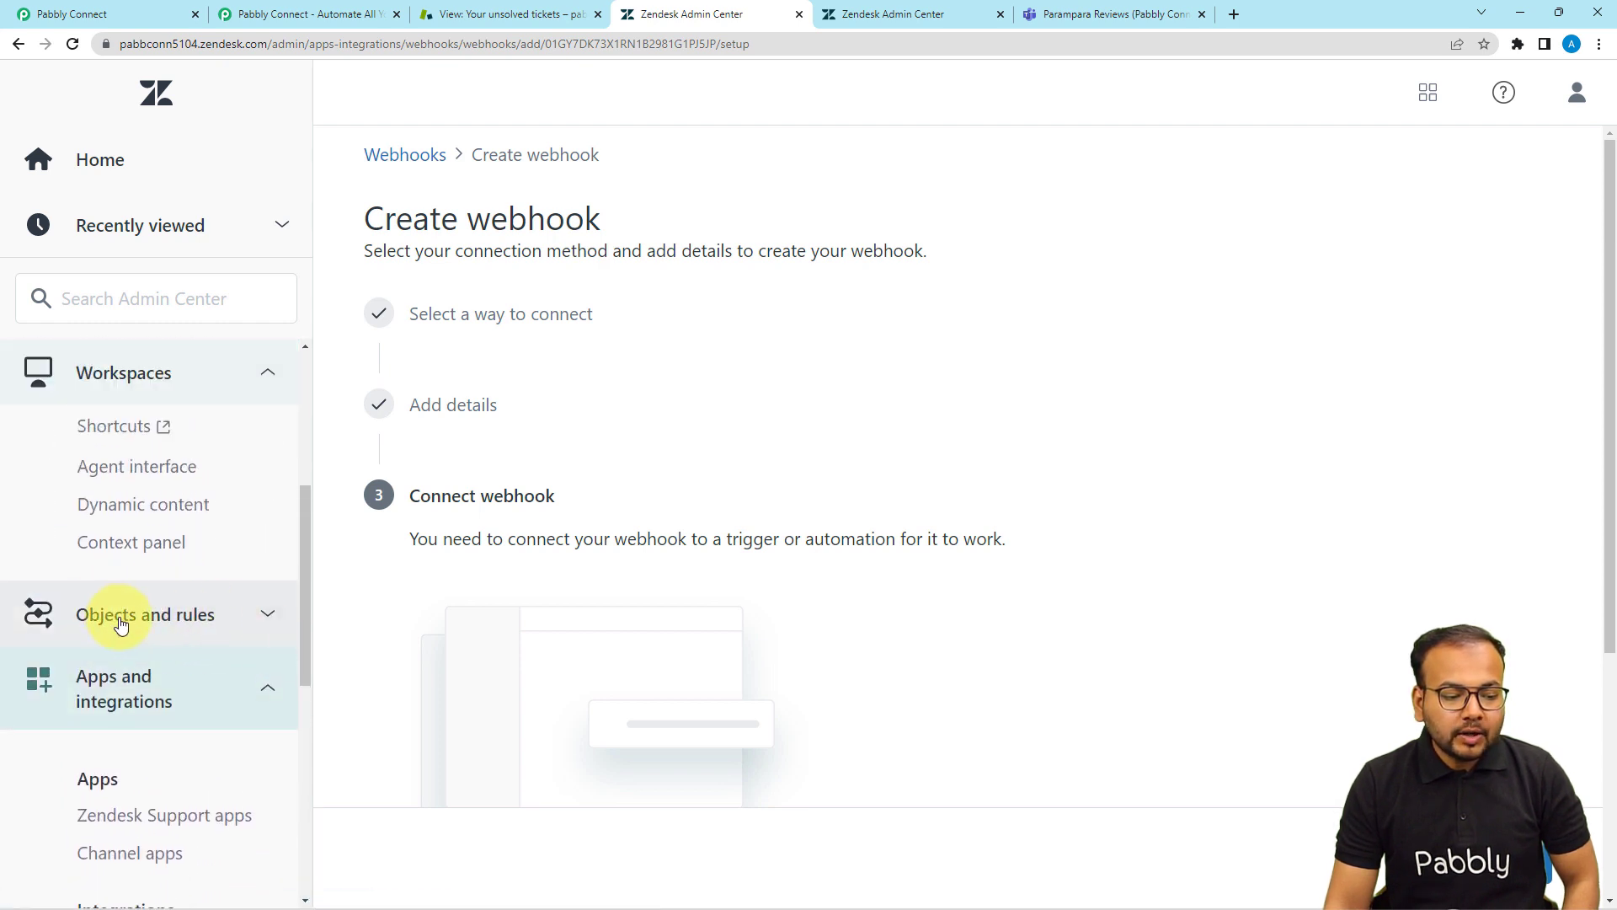
click(184, 624)
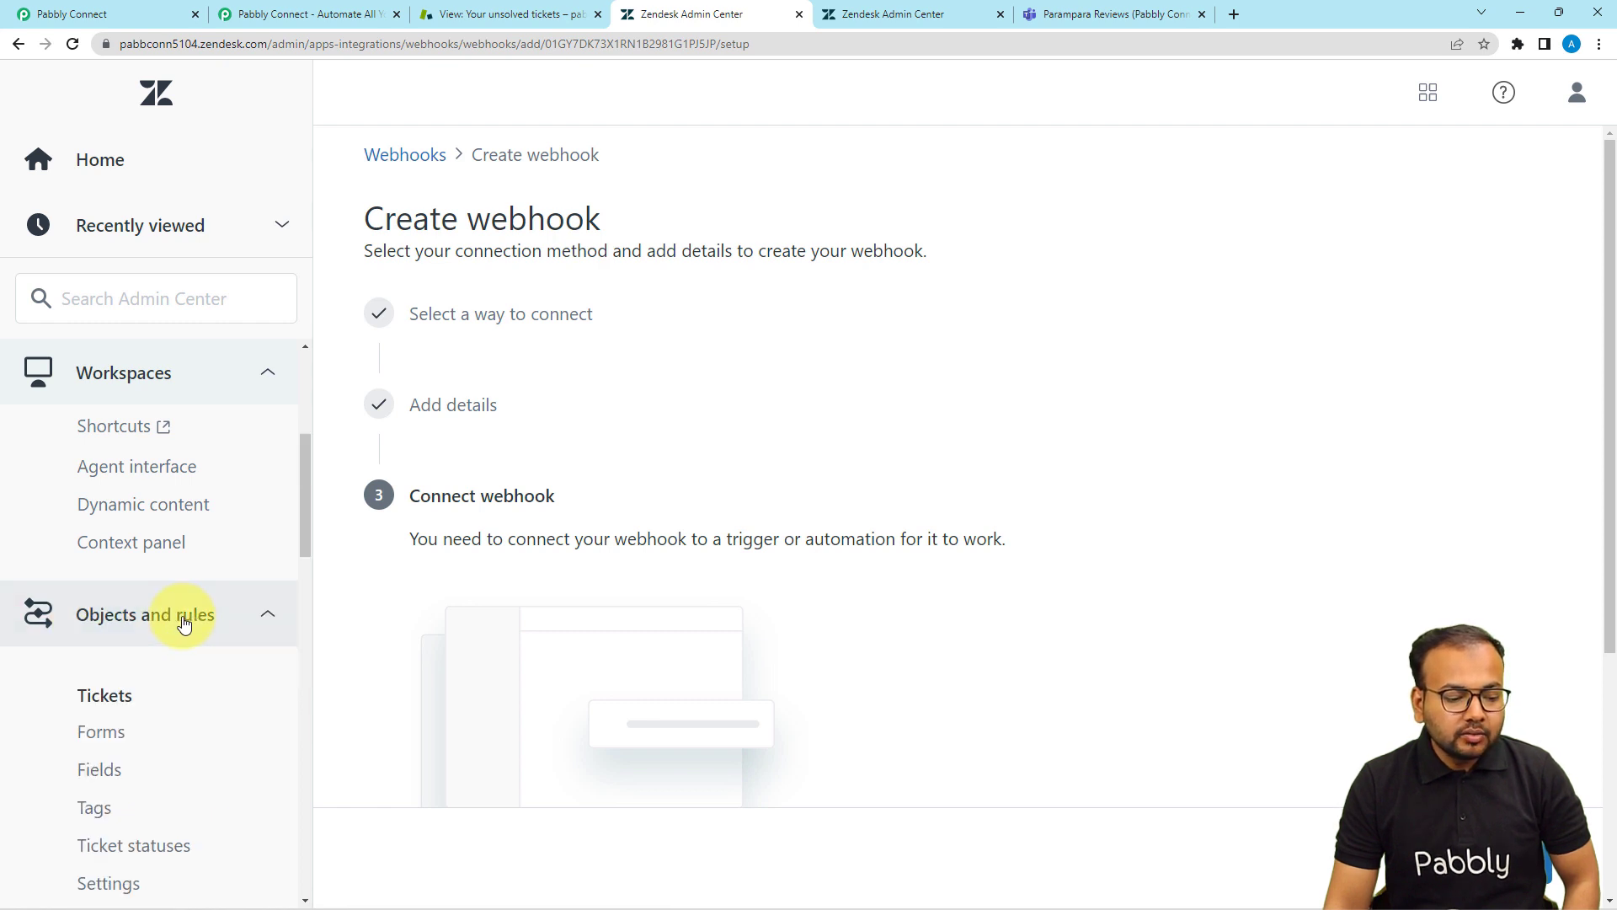
scroll(183, 623, down, 2)
scroll(184, 623, down, 1)
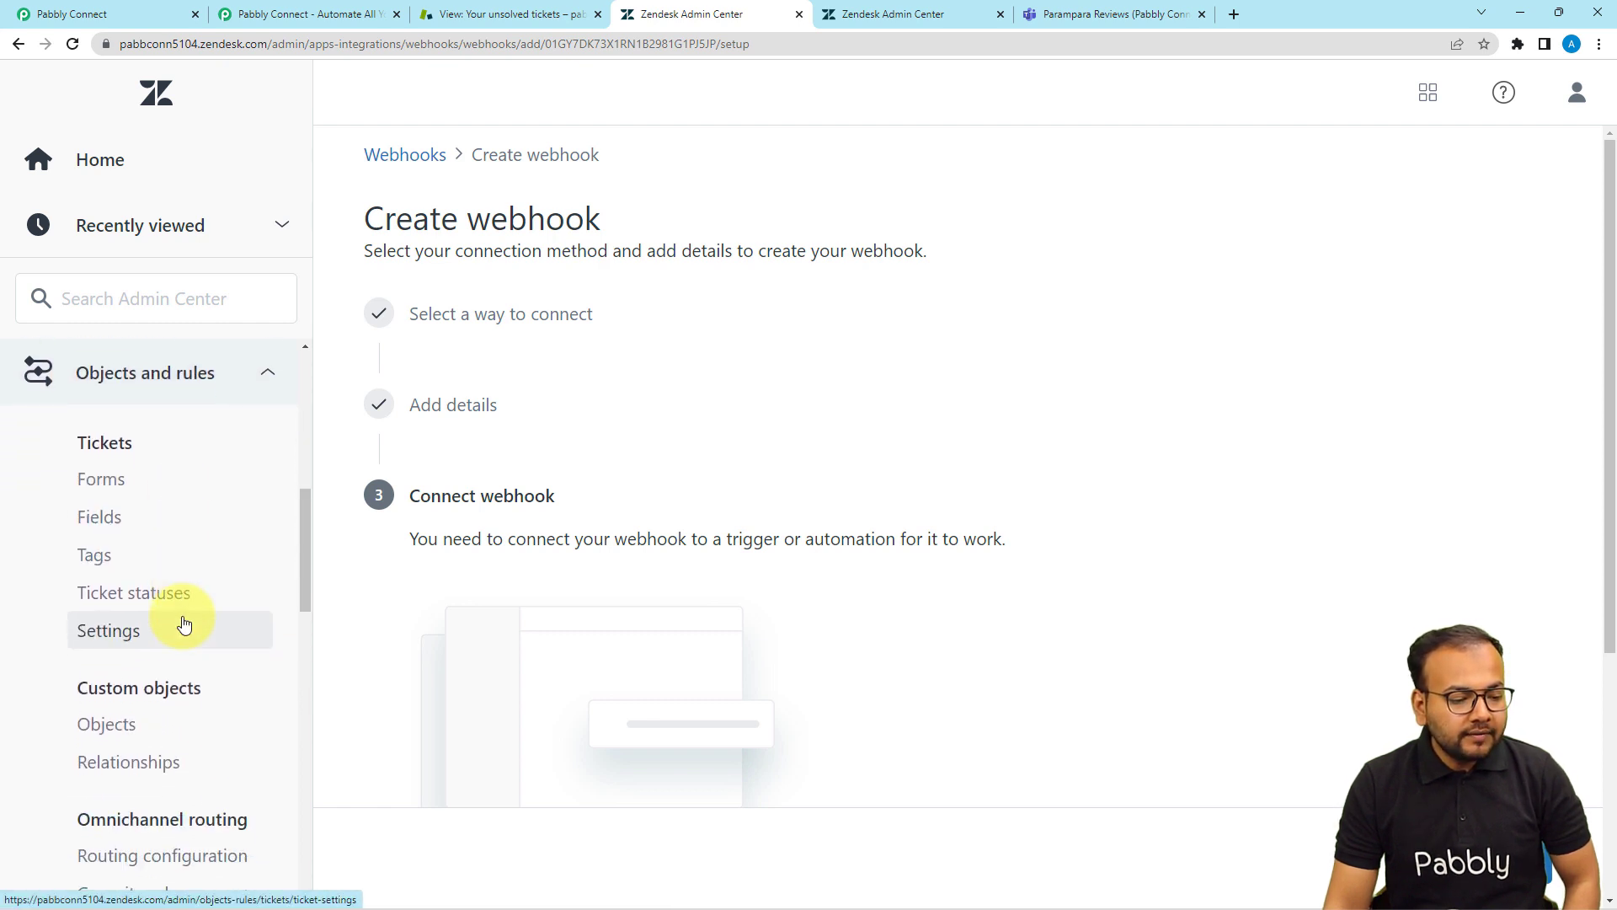
scroll(185, 624, down, 4)
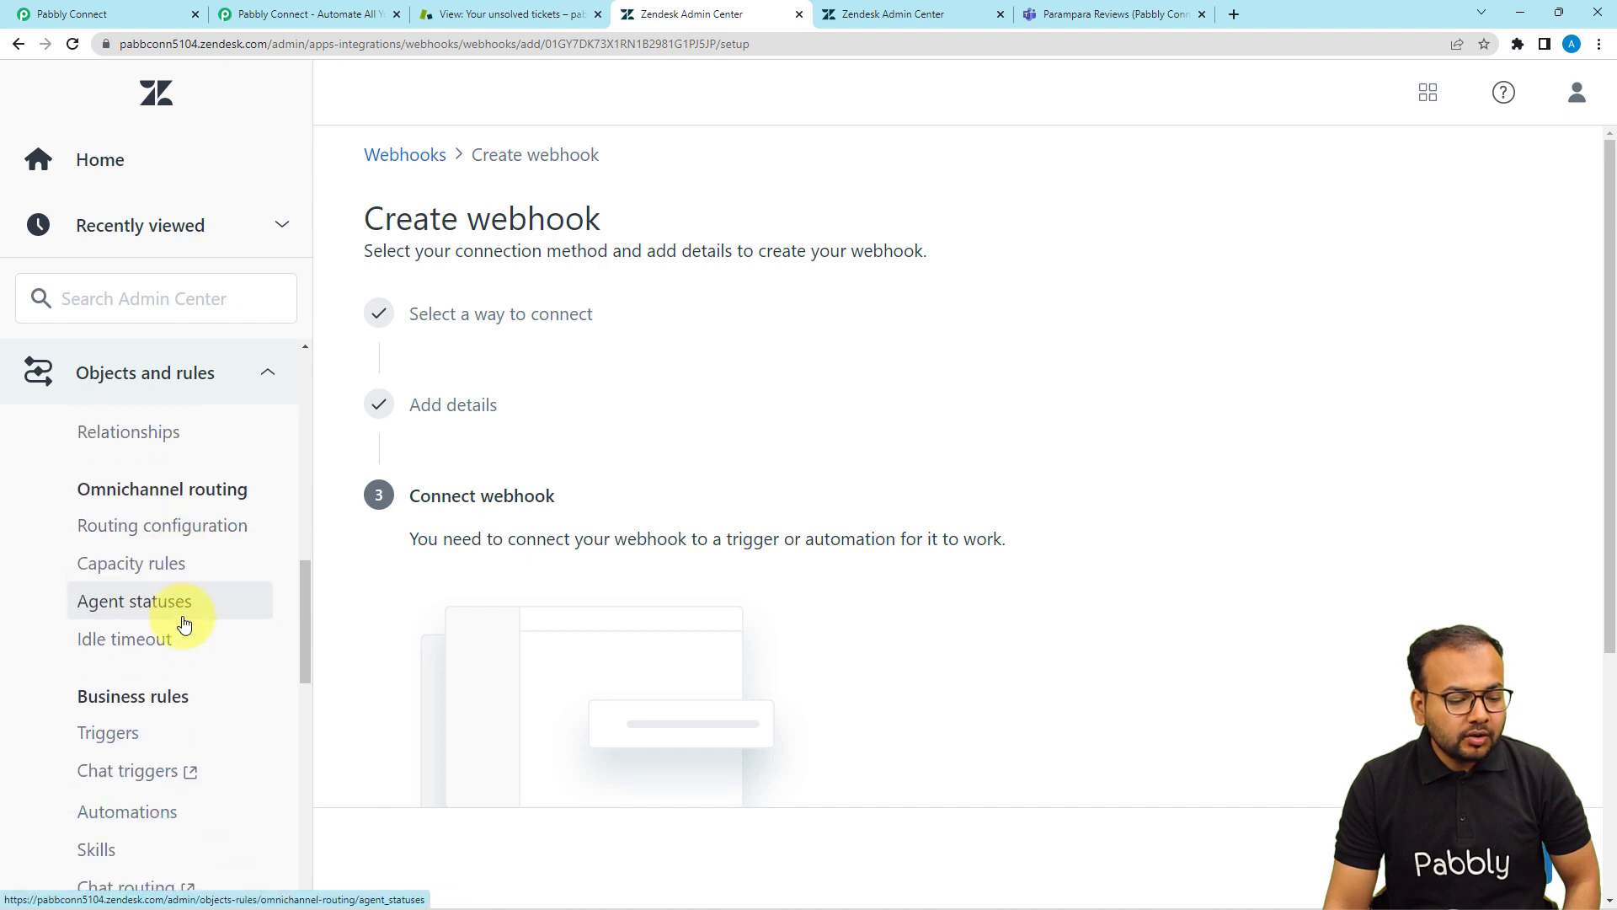
scroll(185, 625, down, 1)
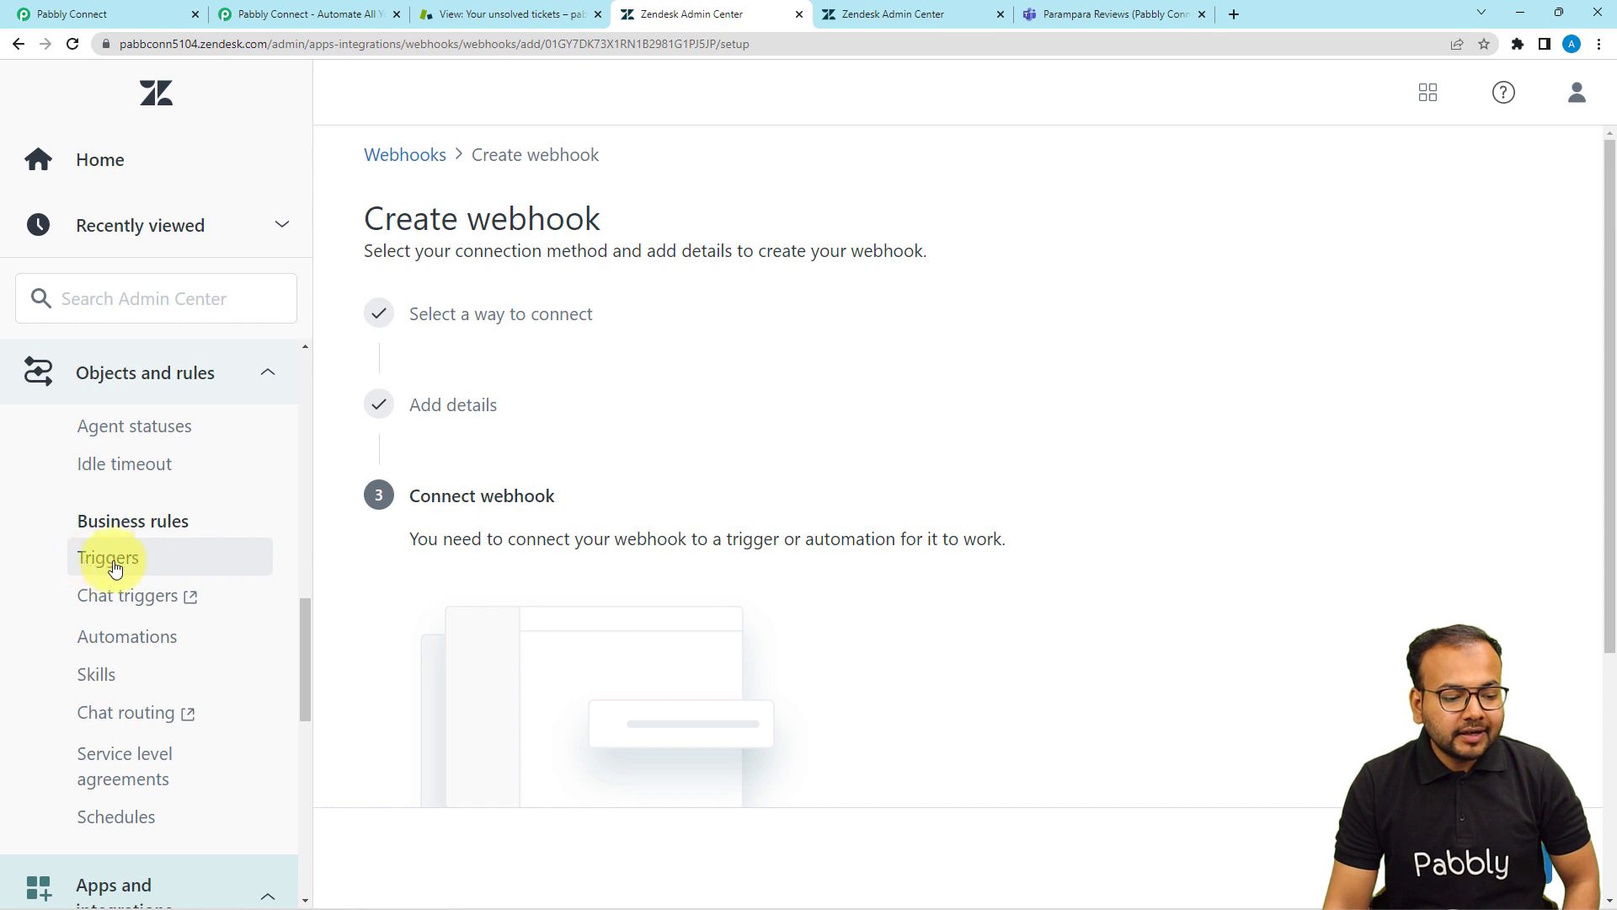
click(122, 566)
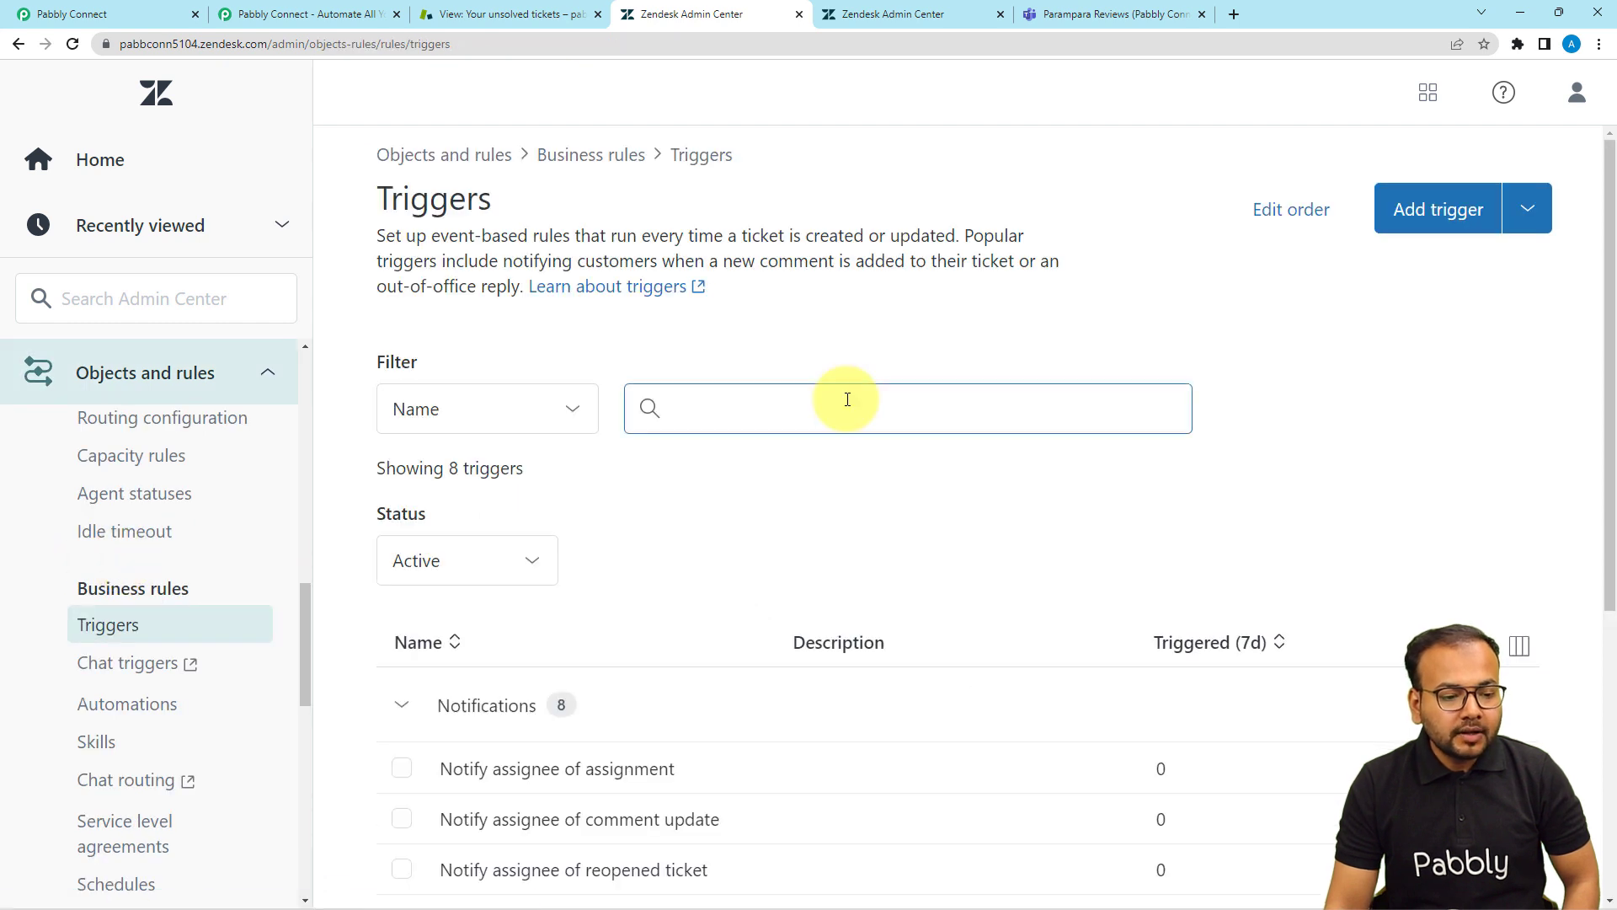
Add a new trigger and name it "test trigger".
scroll(848, 400, down, 1)
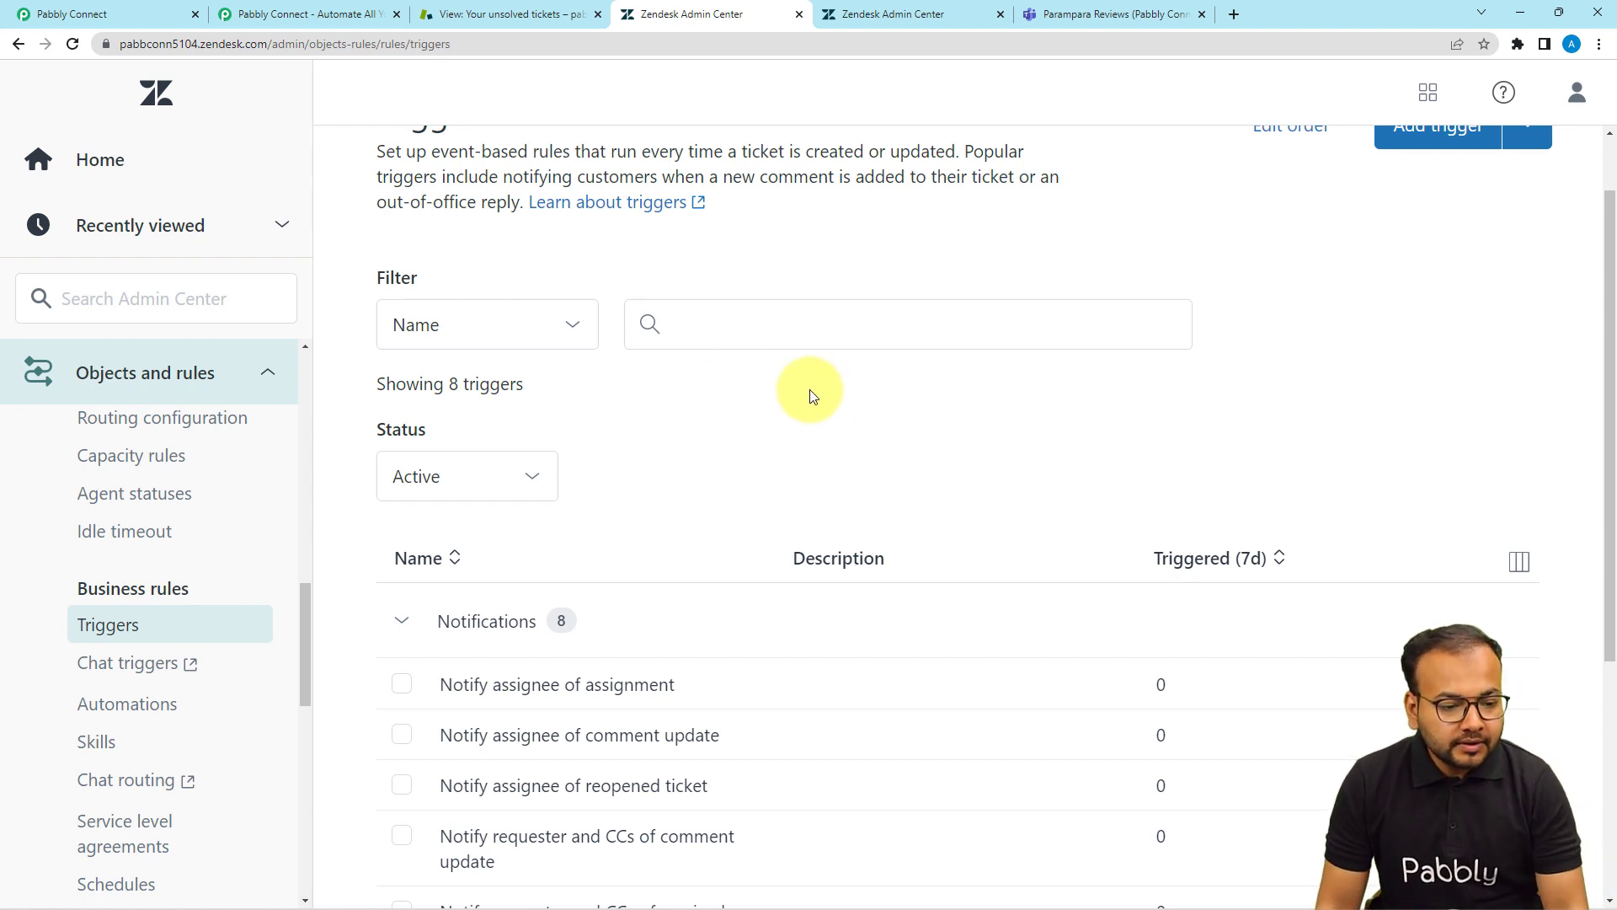
scroll(558, 459, up, 1)
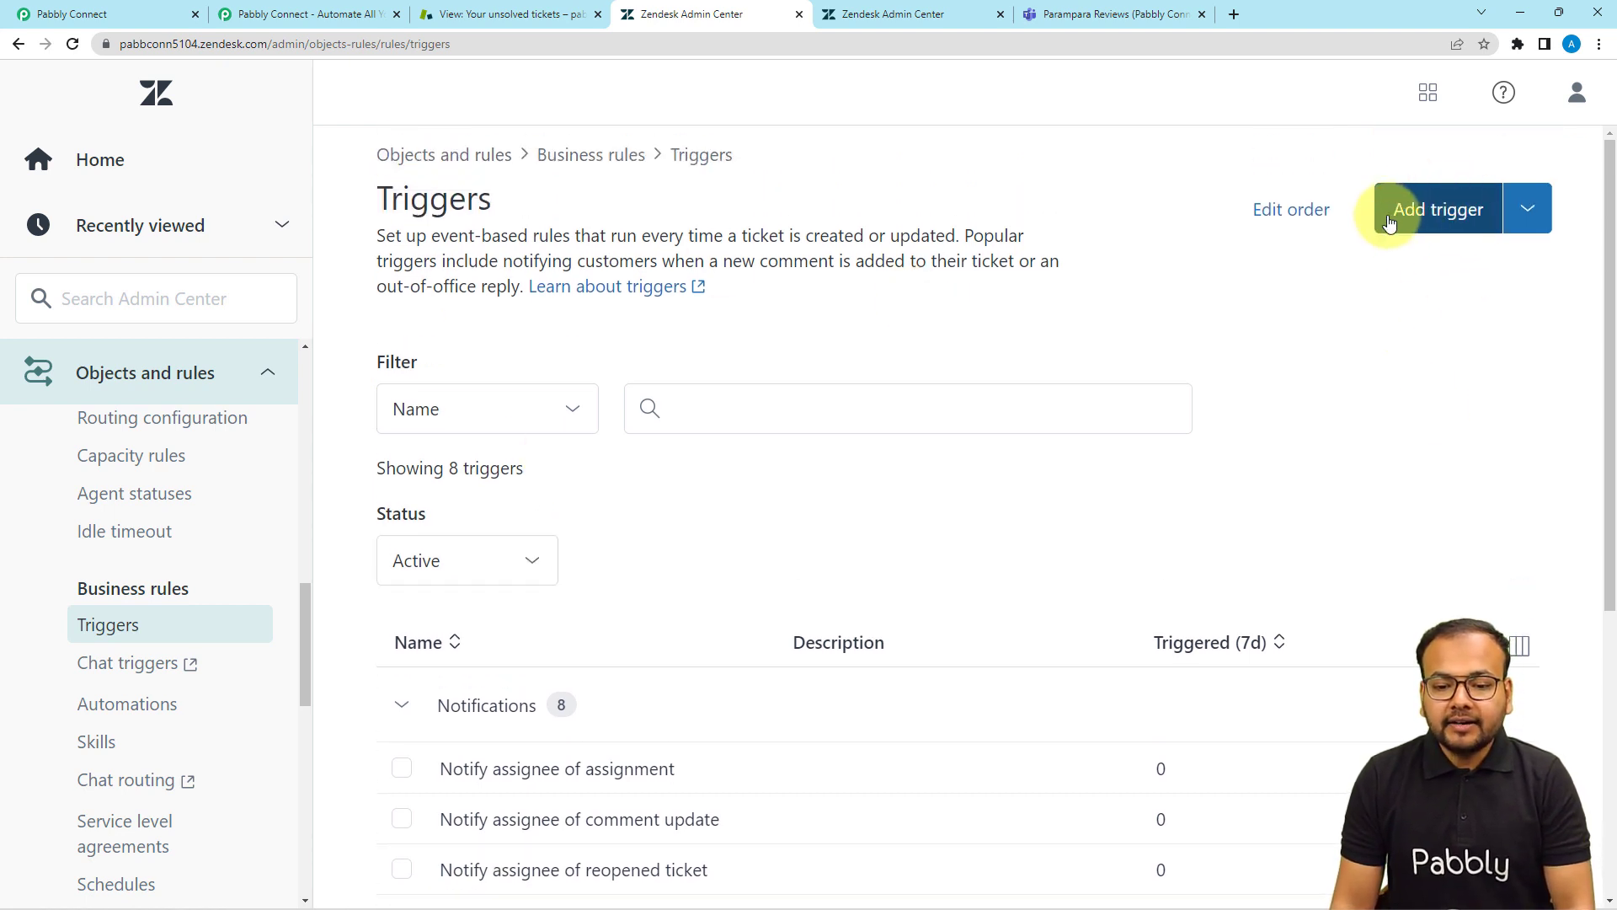
click(1454, 217)
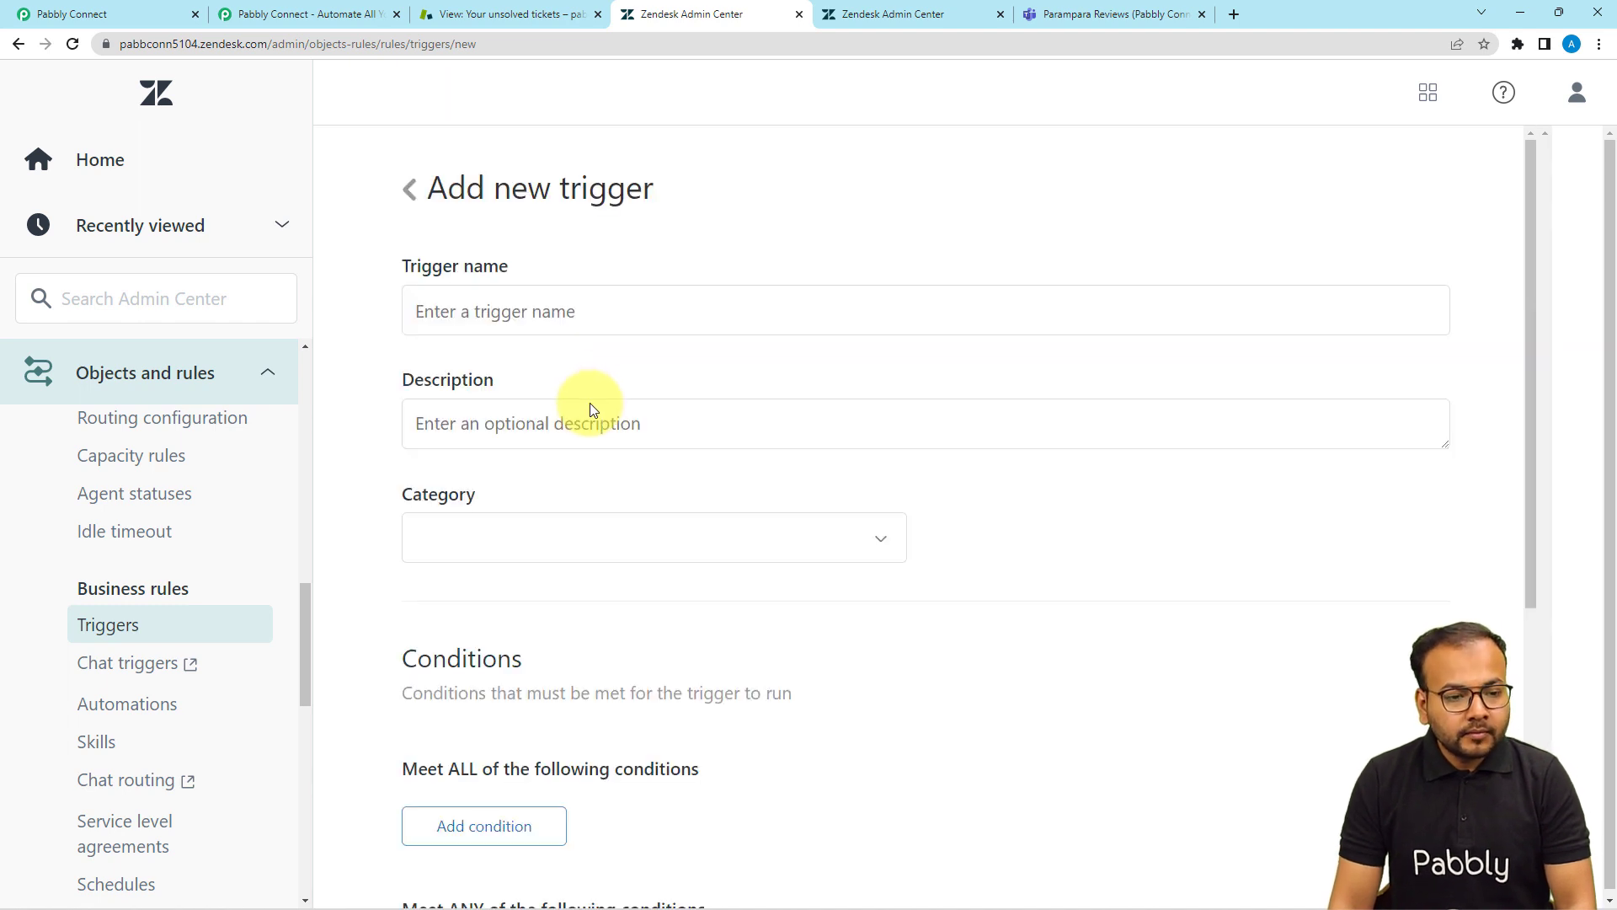
scroll(539, 379, down, 1)
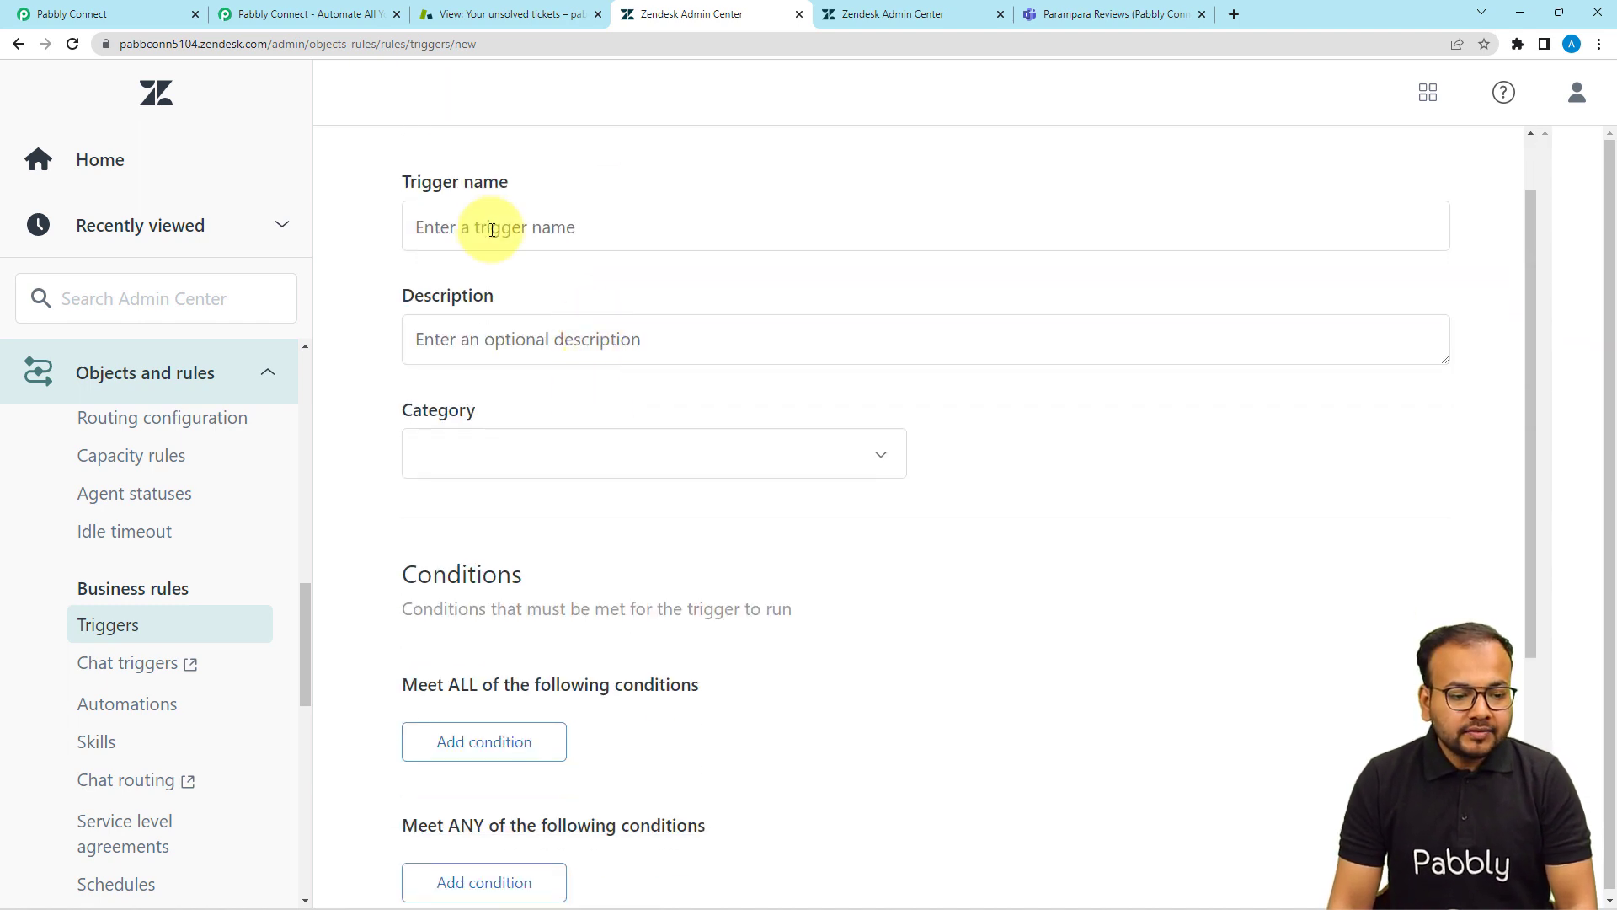
scroll(486, 325, down, 1)
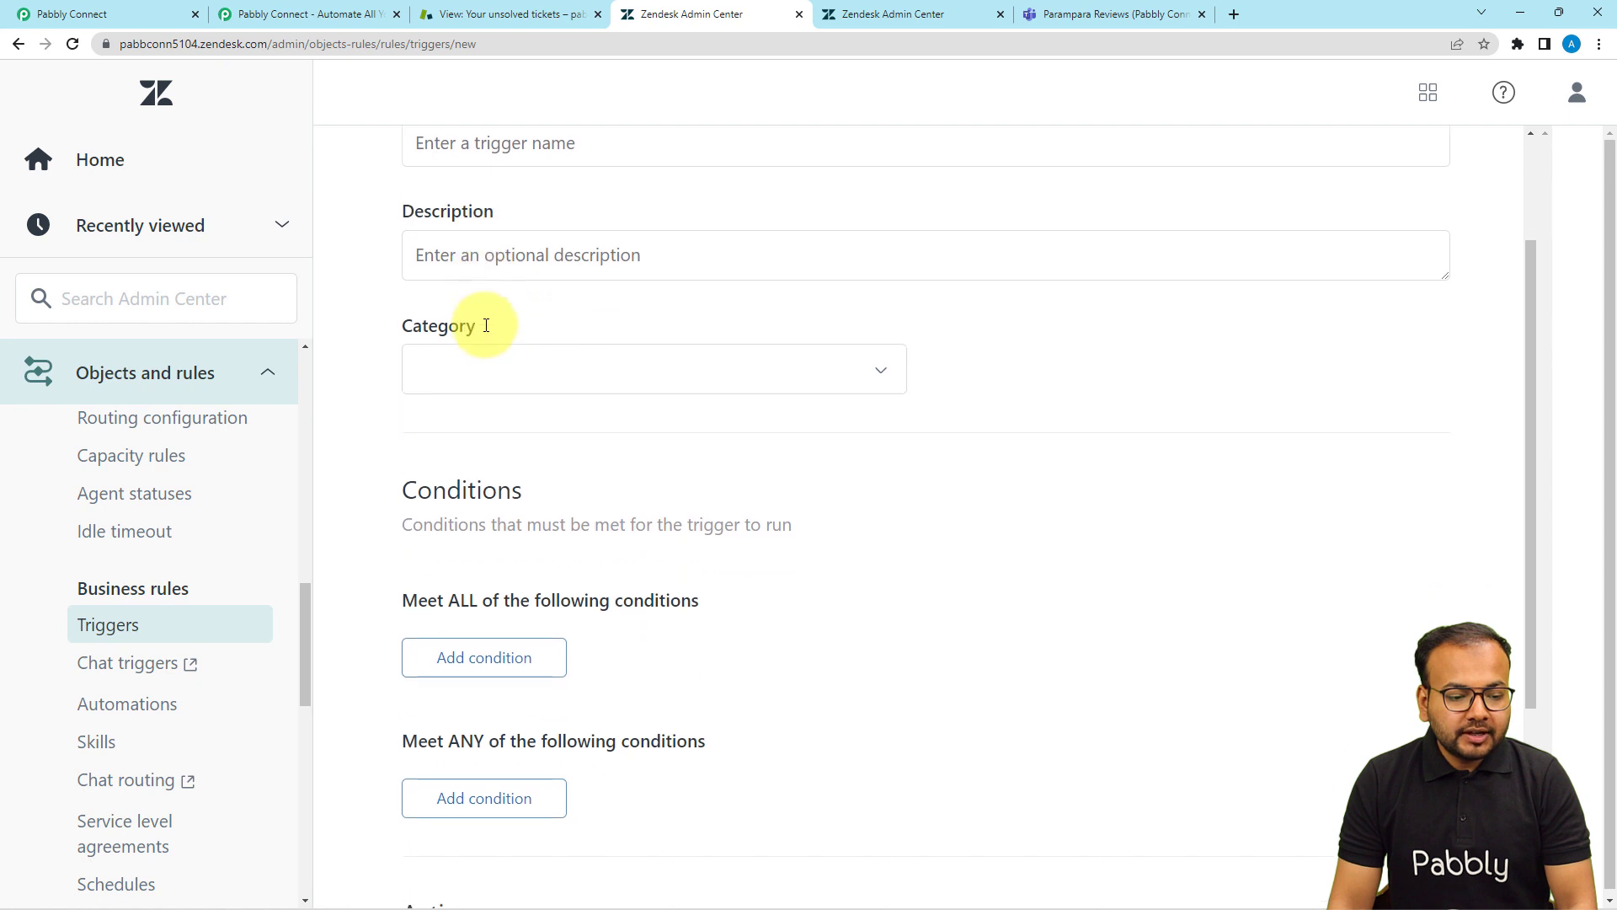
scroll(486, 330, up, 2)
click(489, 325)
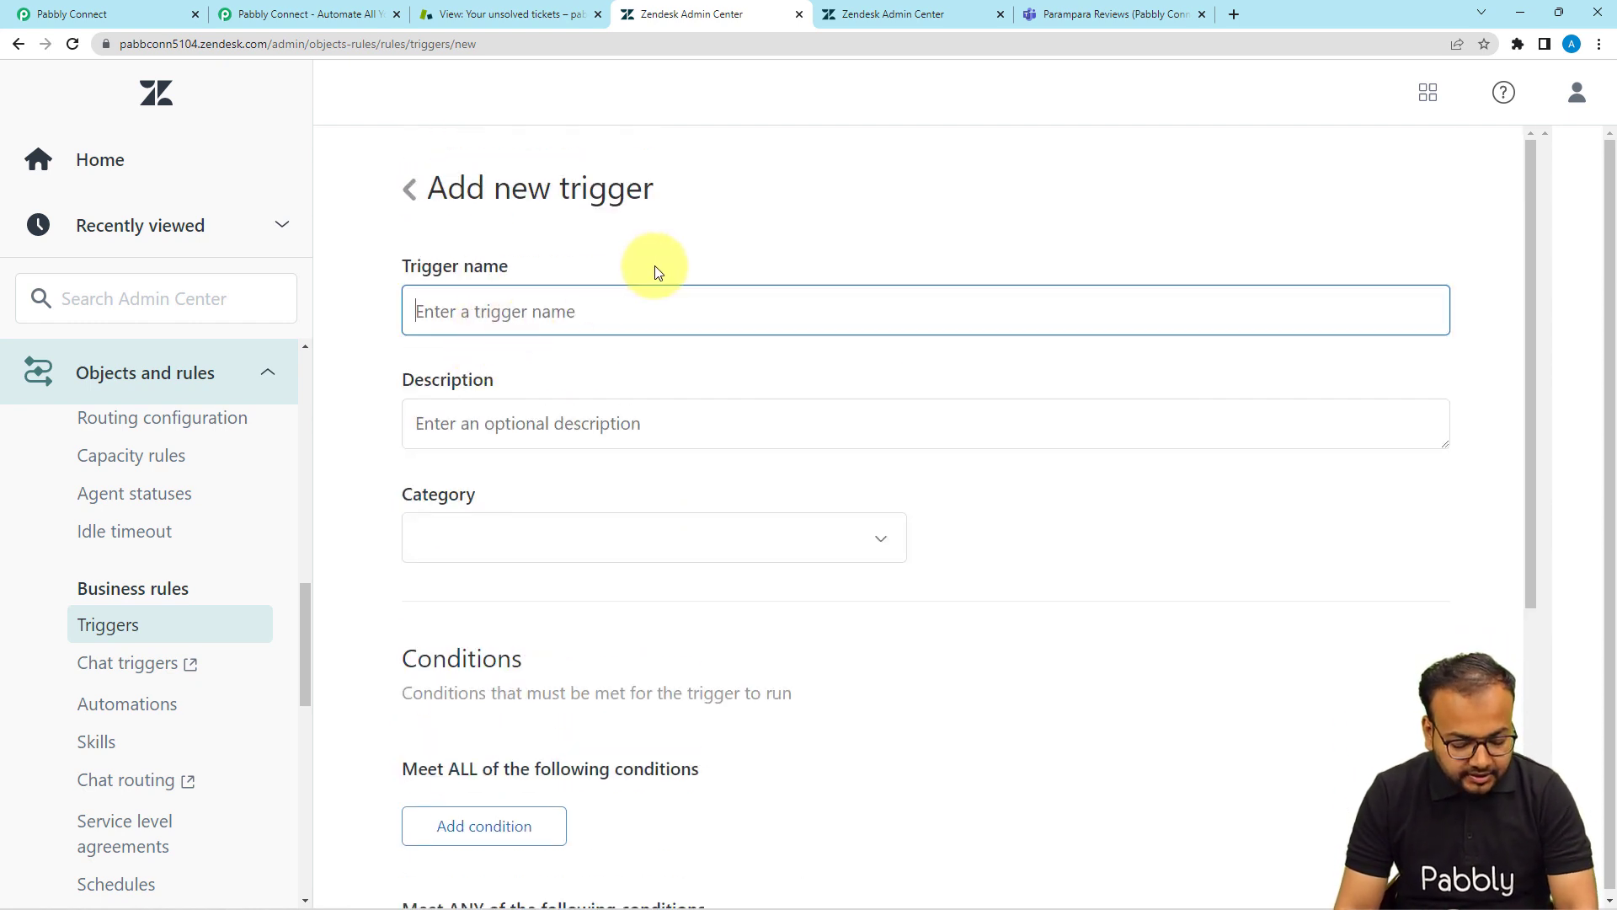
text(test t)
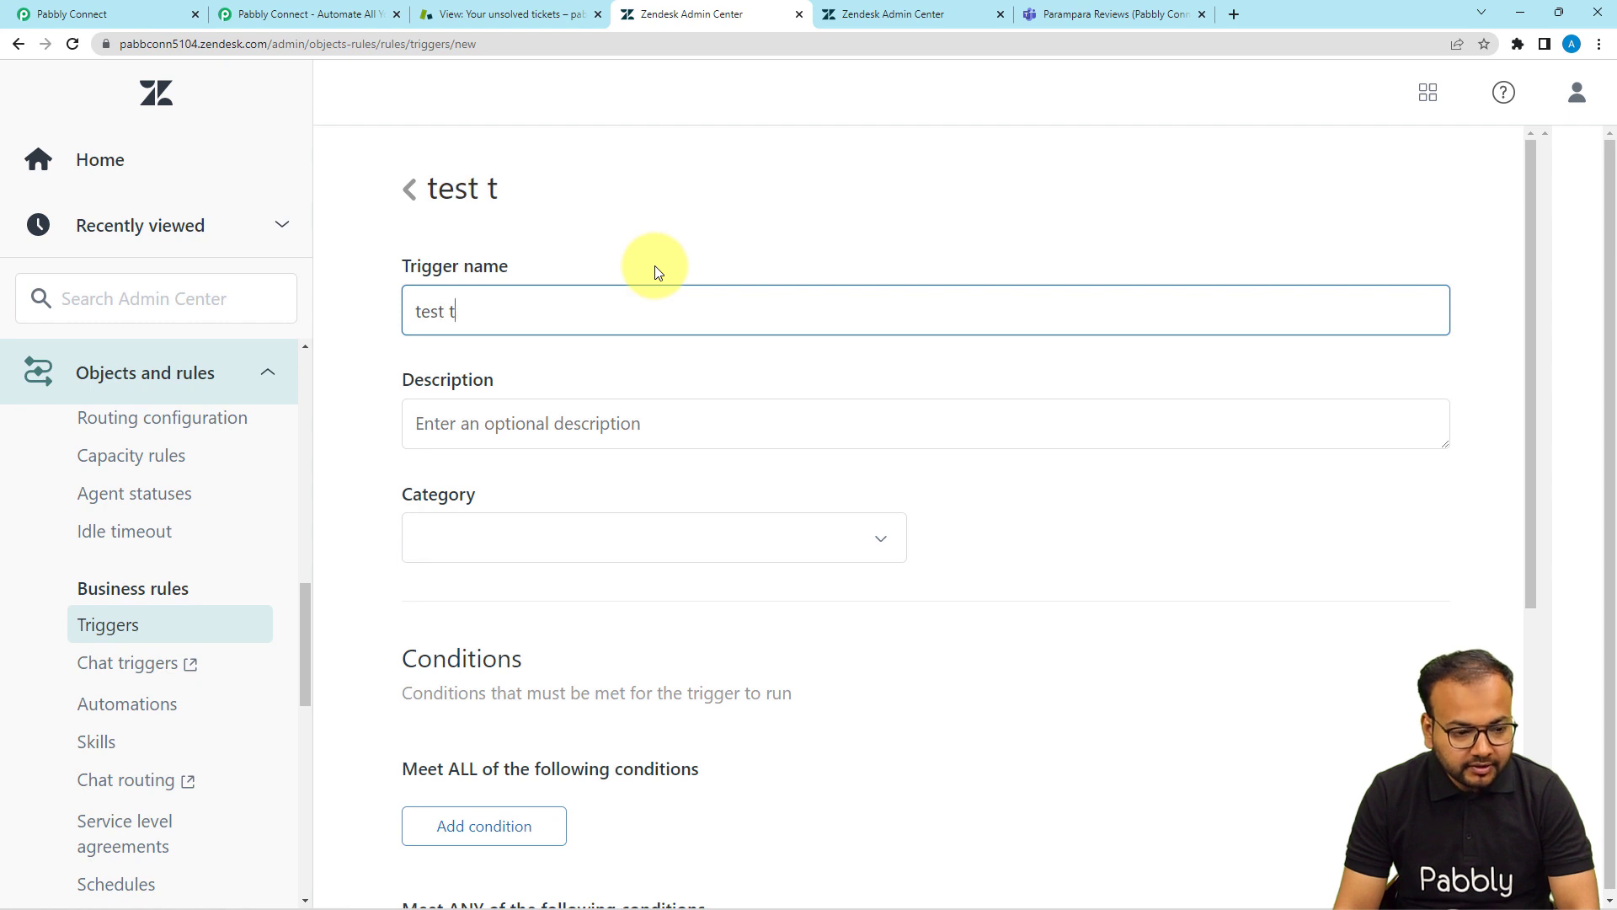
text(rigger)
scroll(645, 294, down, 2)
click(614, 252)
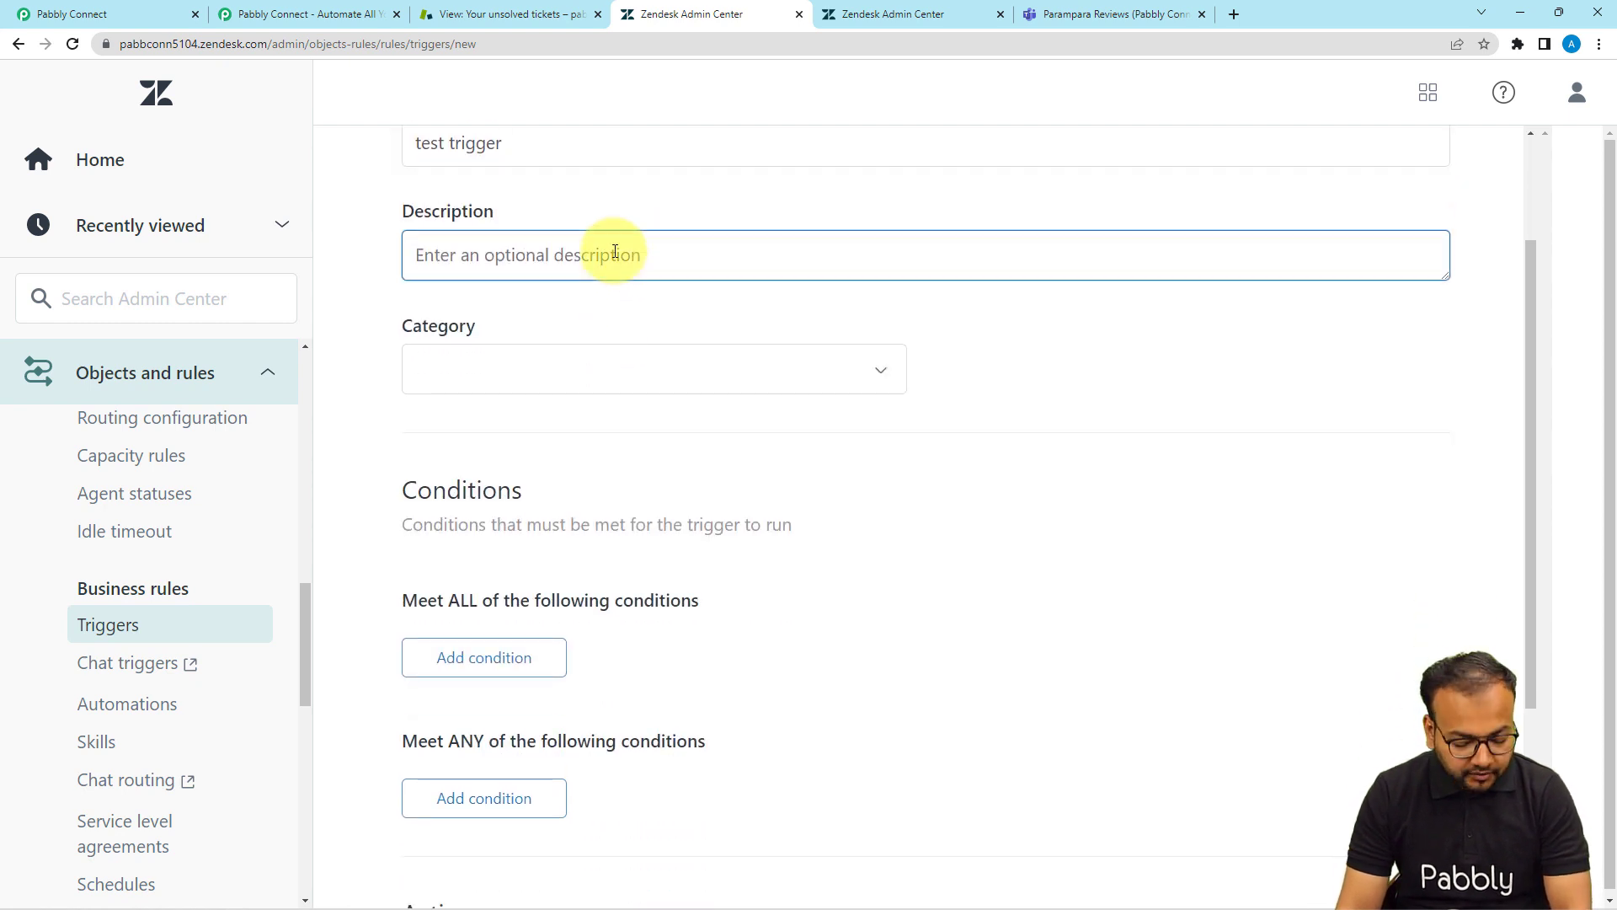
text(so)
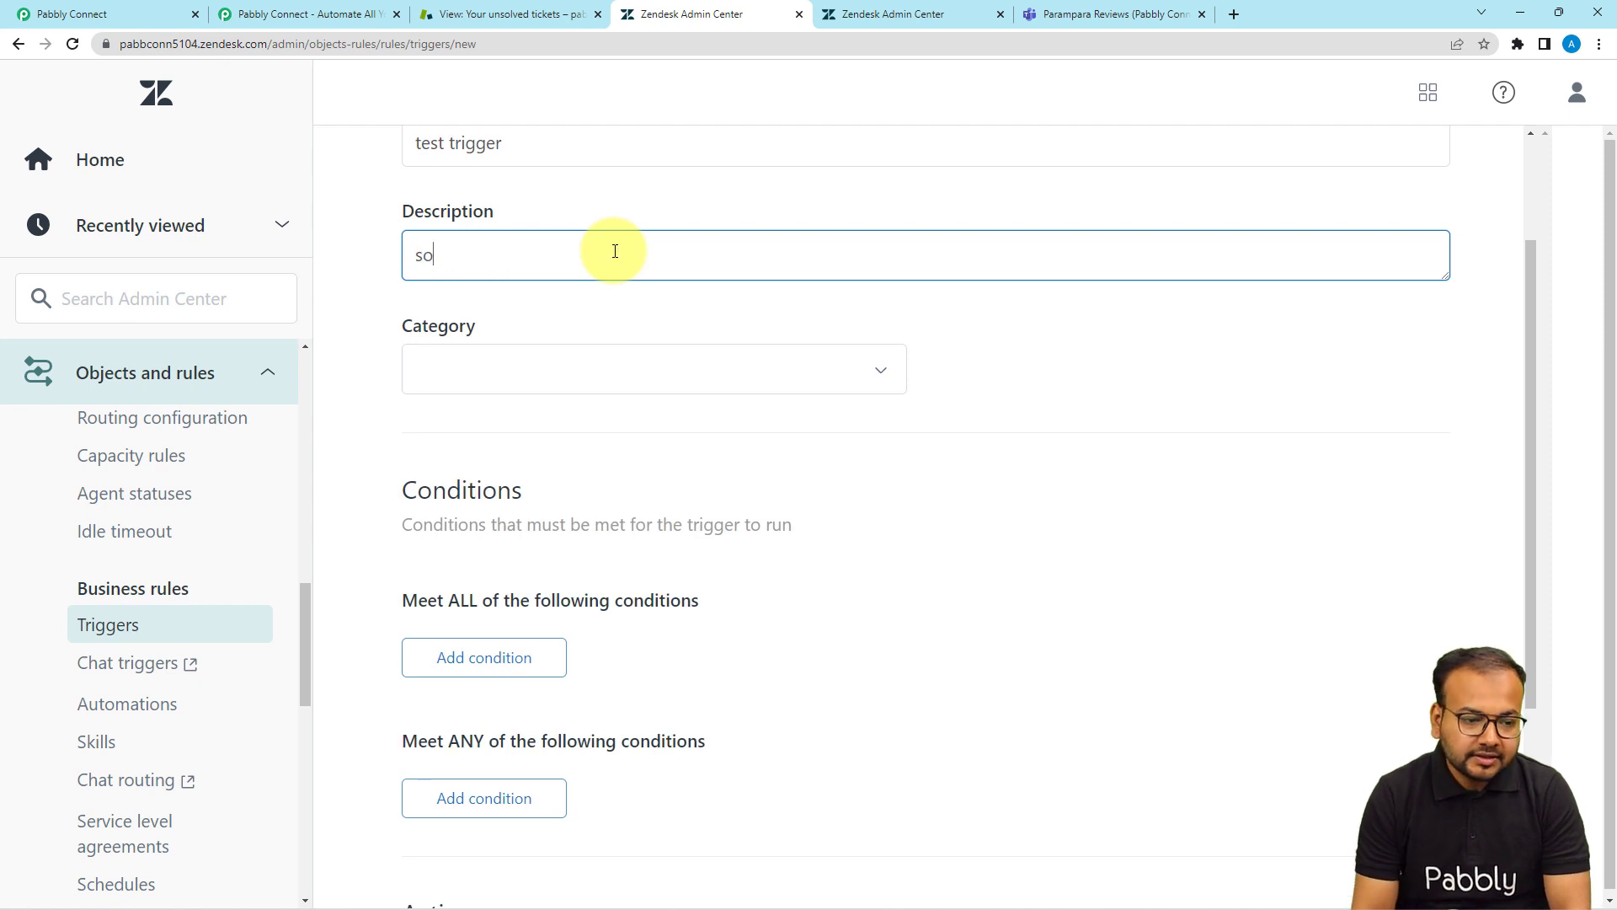
key(BackSpace)
key(BackSpace)
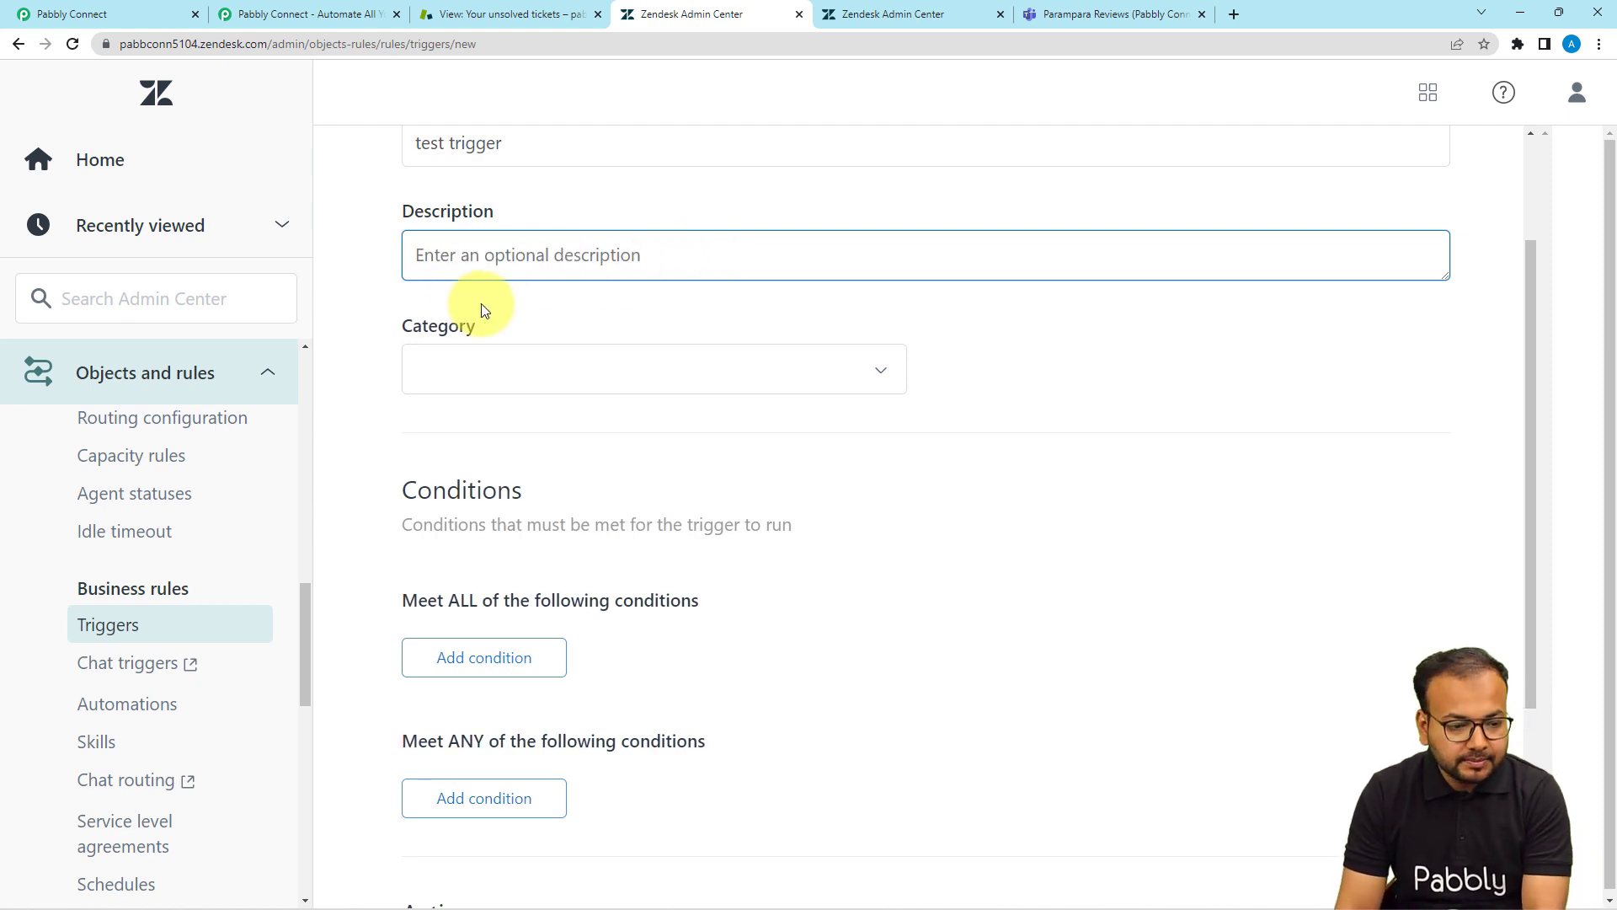
Set the trigger's category to Notifications and add an empty condition under Meet ALL of the following conditions.
click(548, 374)
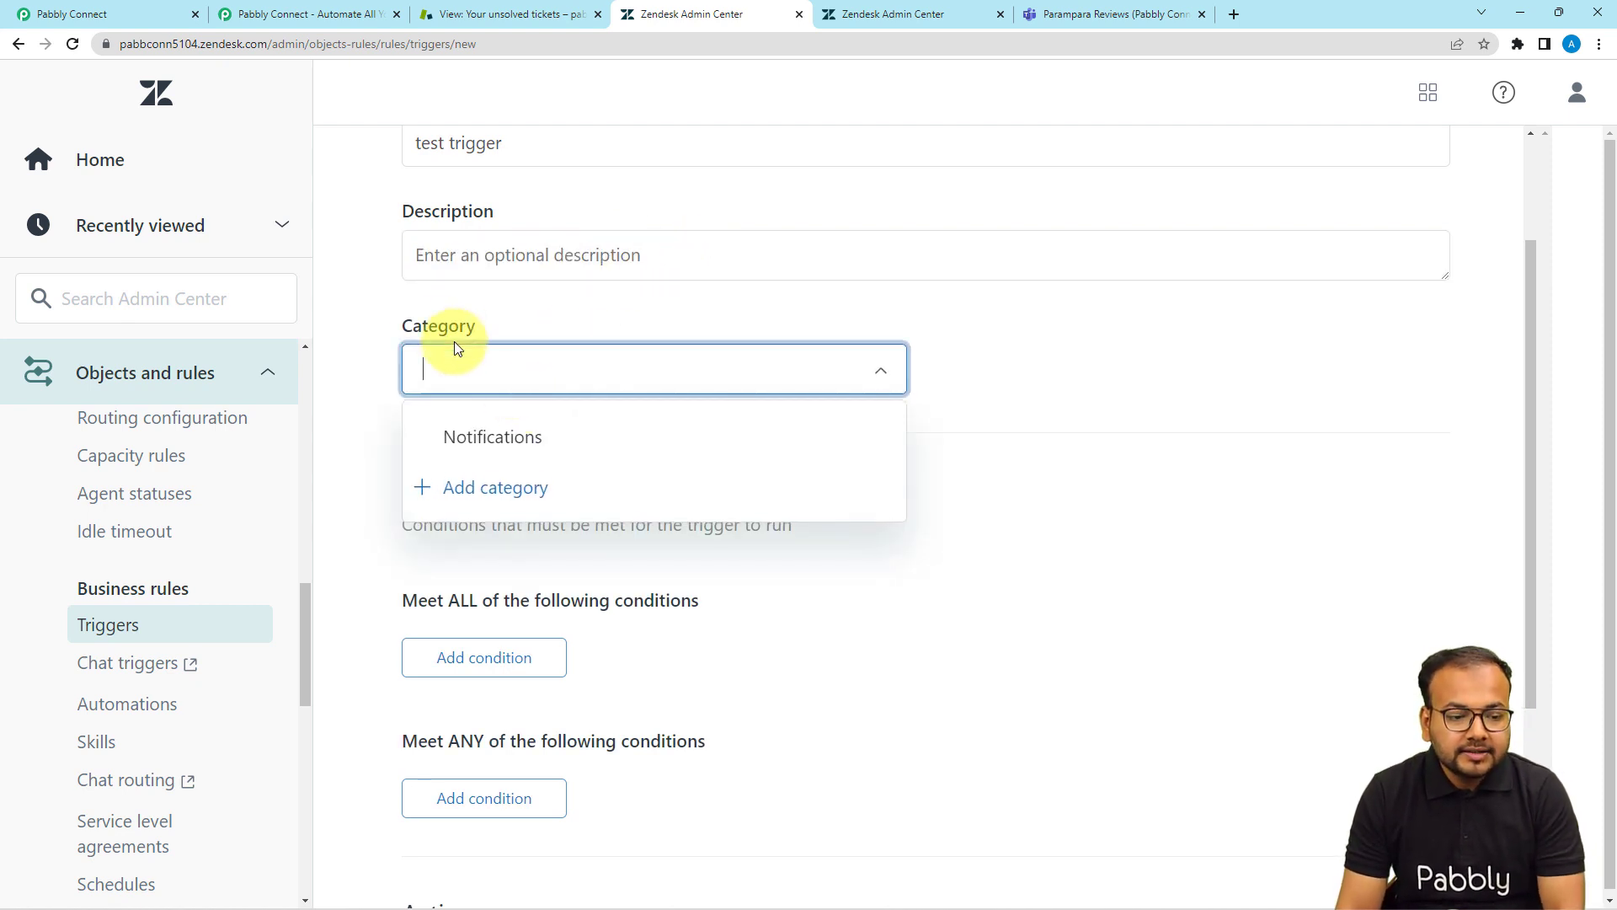
click(503, 446)
scroll(921, 480, down, 2)
scroll(422, 469, down, 1)
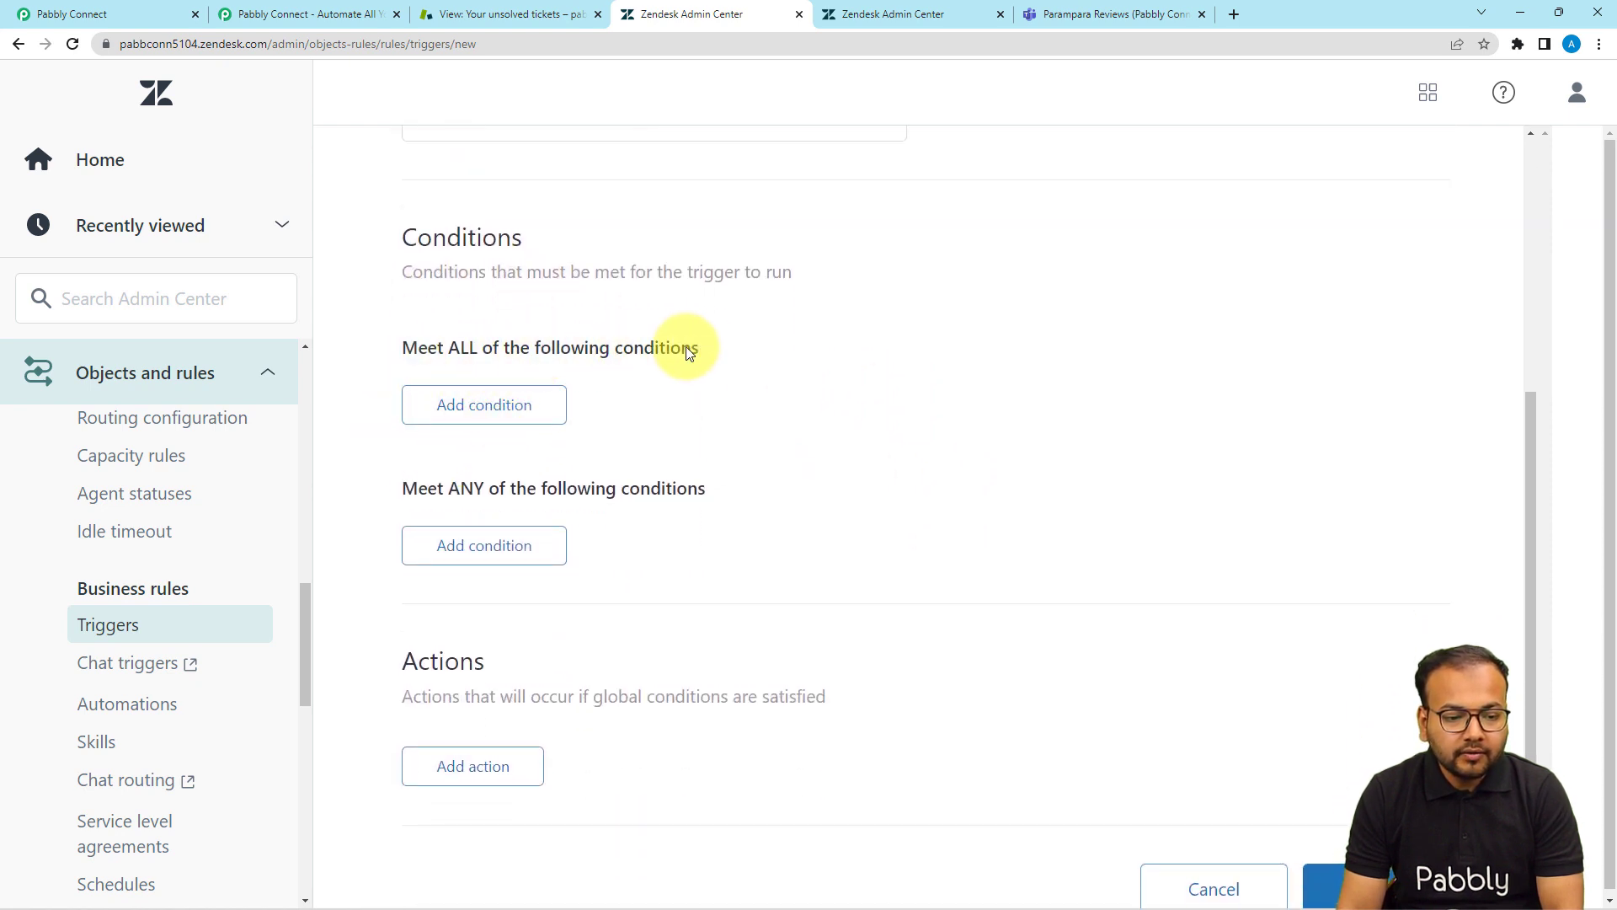
click(523, 426)
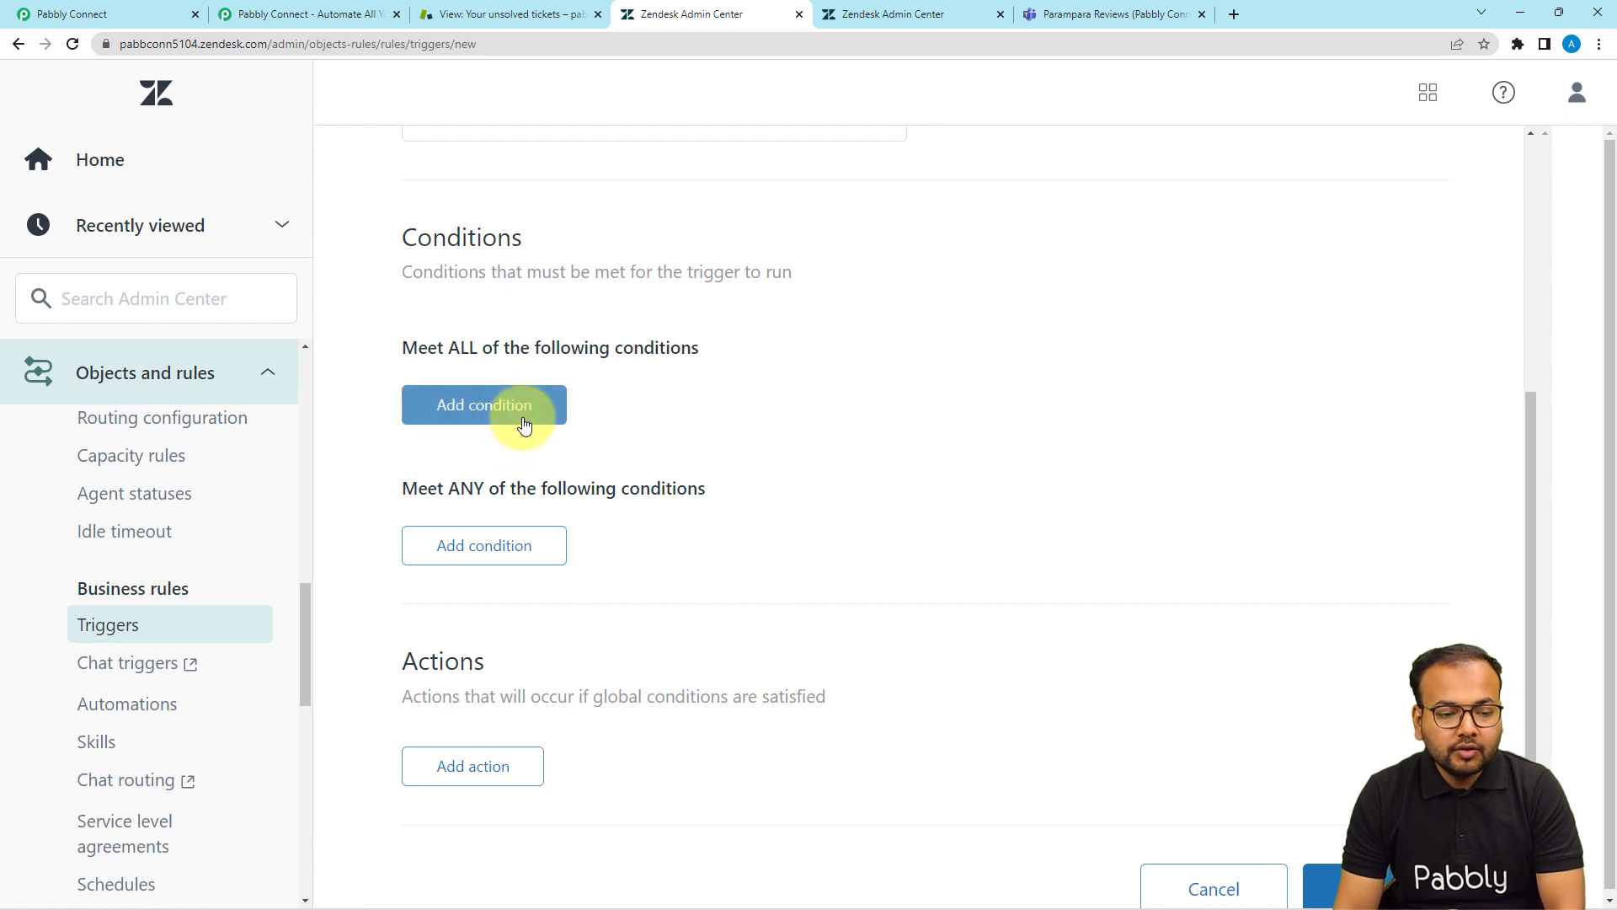
click(517, 422)
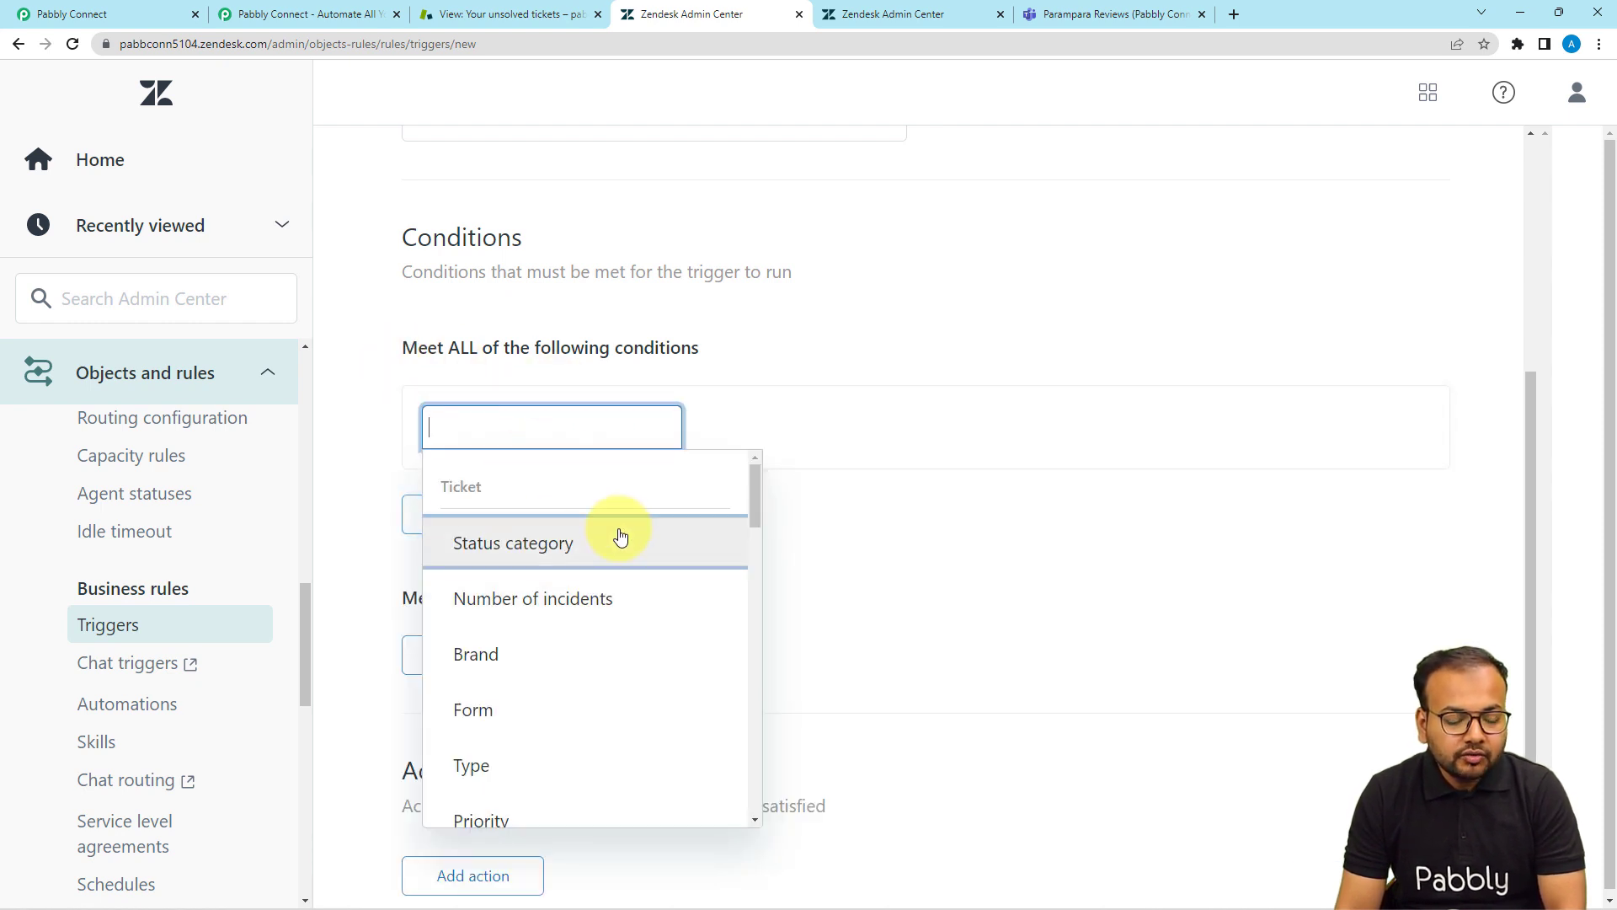
Switch to Pabbly Connect and look up the required trigger condition in the Zendesk setup instructions.
click(108, 13)
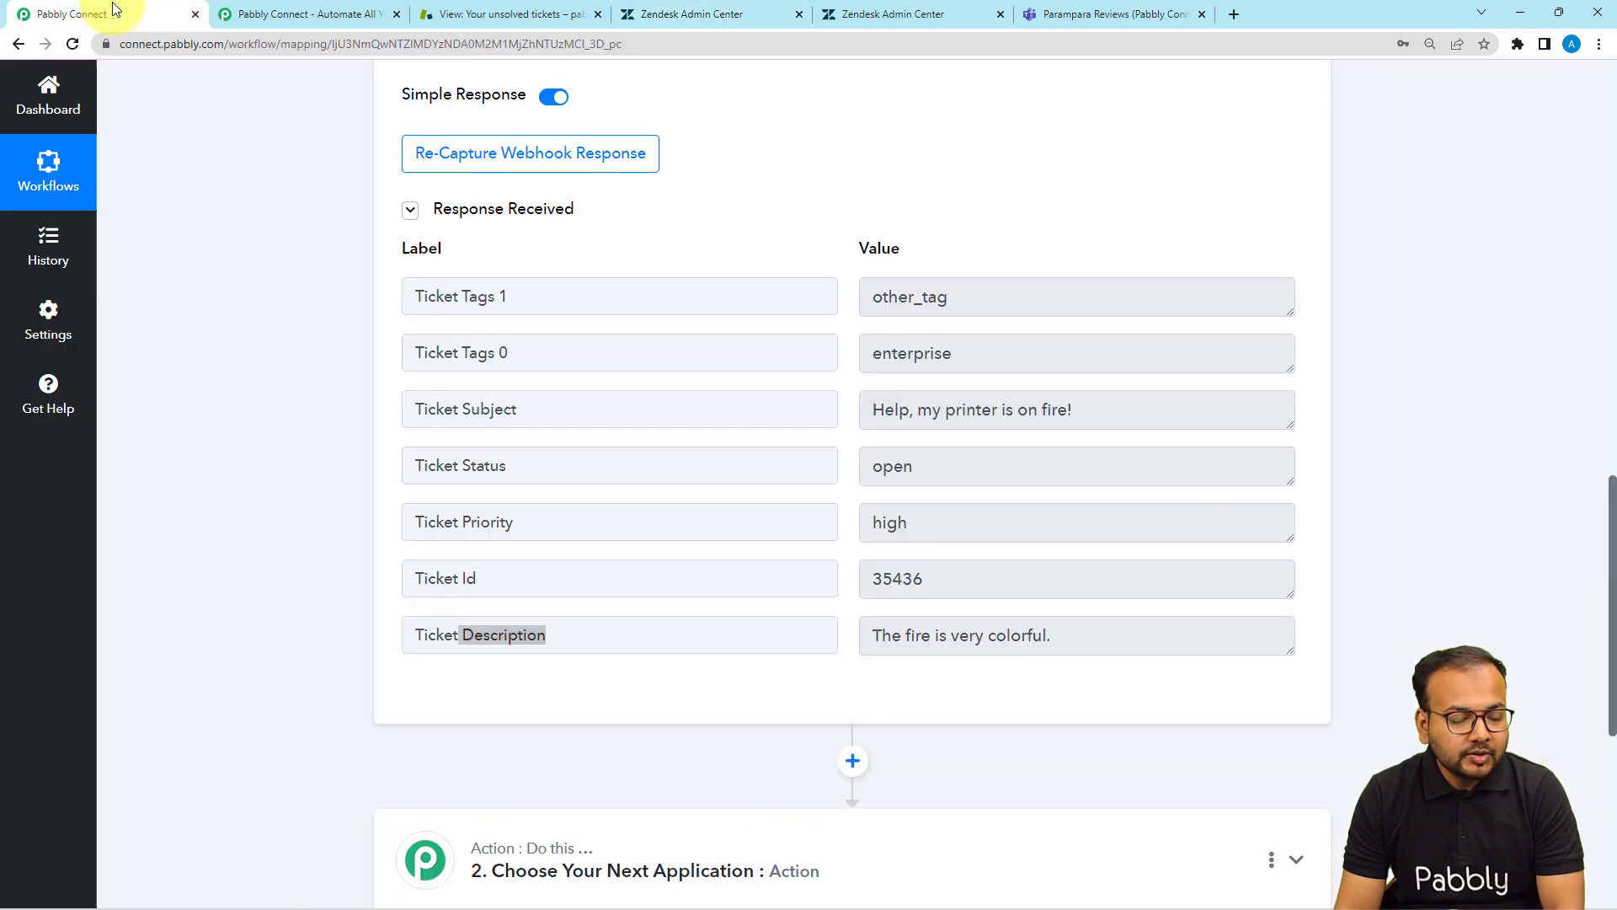
scroll(321, 260, up, 1)
scroll(325, 268, up, 8)
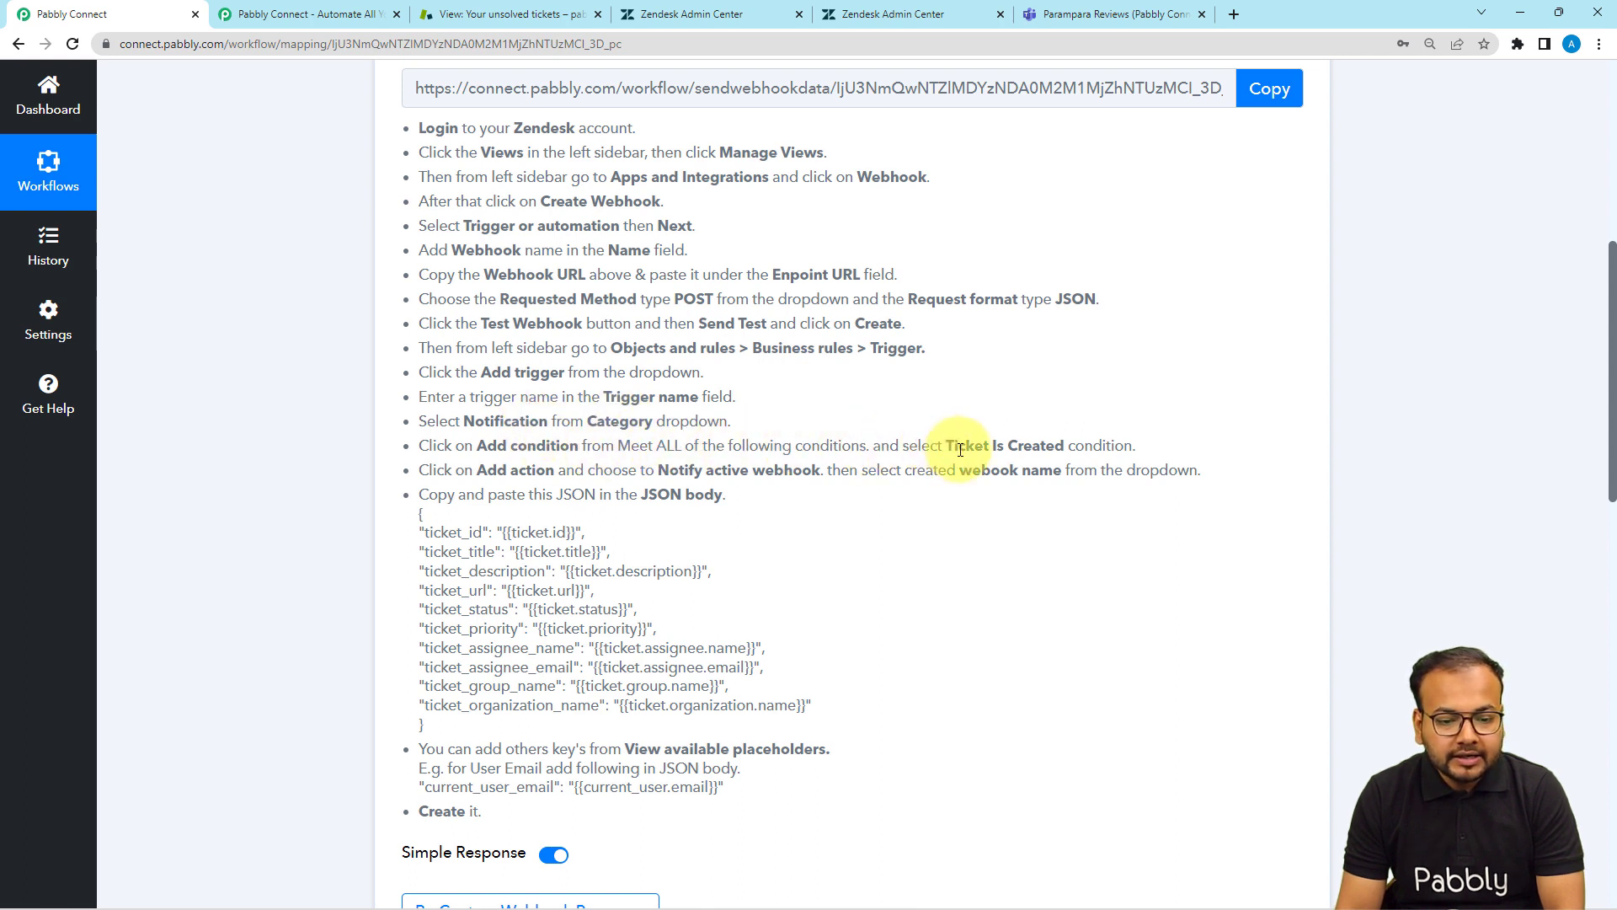
drag(946, 447, 1067, 445)
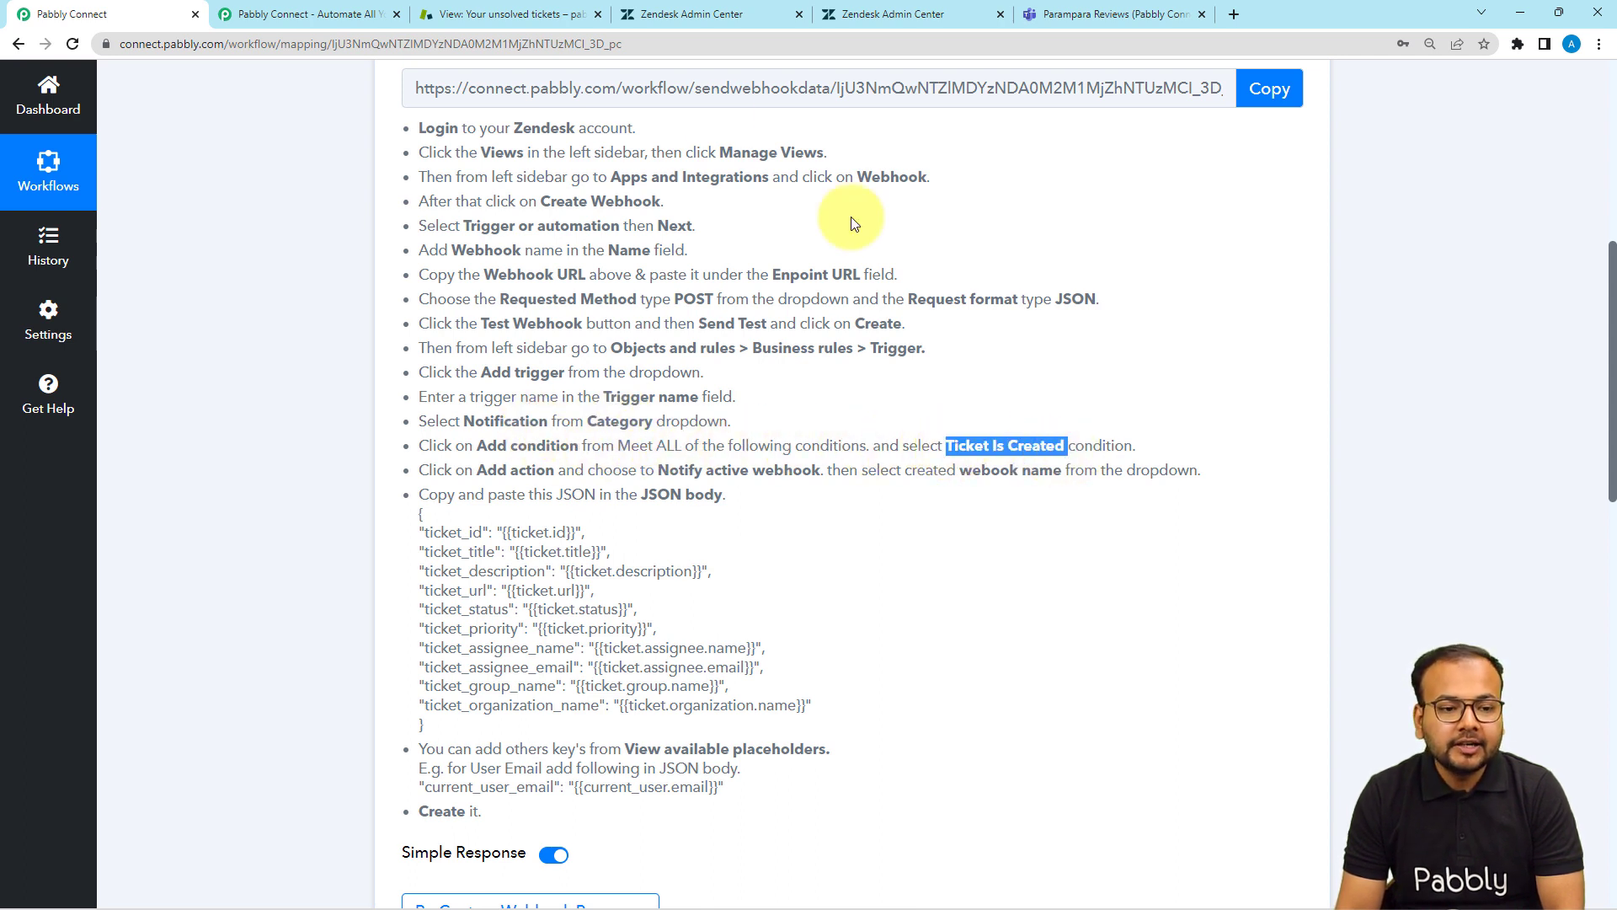
Return to Zendesk and set the Meet ALL condition to Ticket Is Created.
click(626, 16)
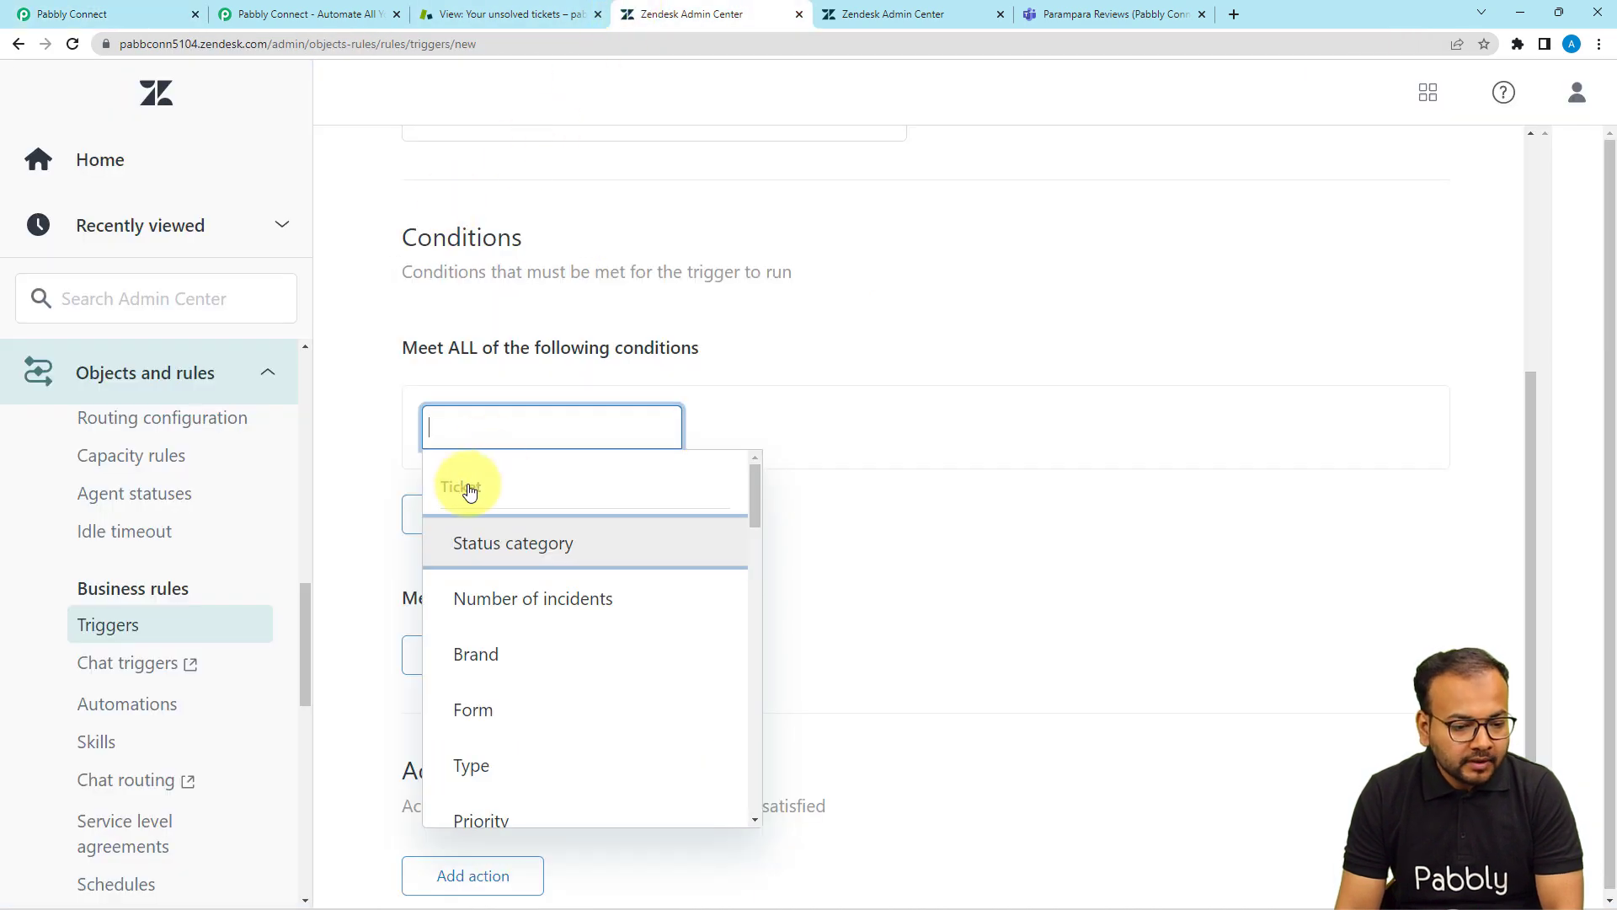
scroll(524, 608, down, 6)
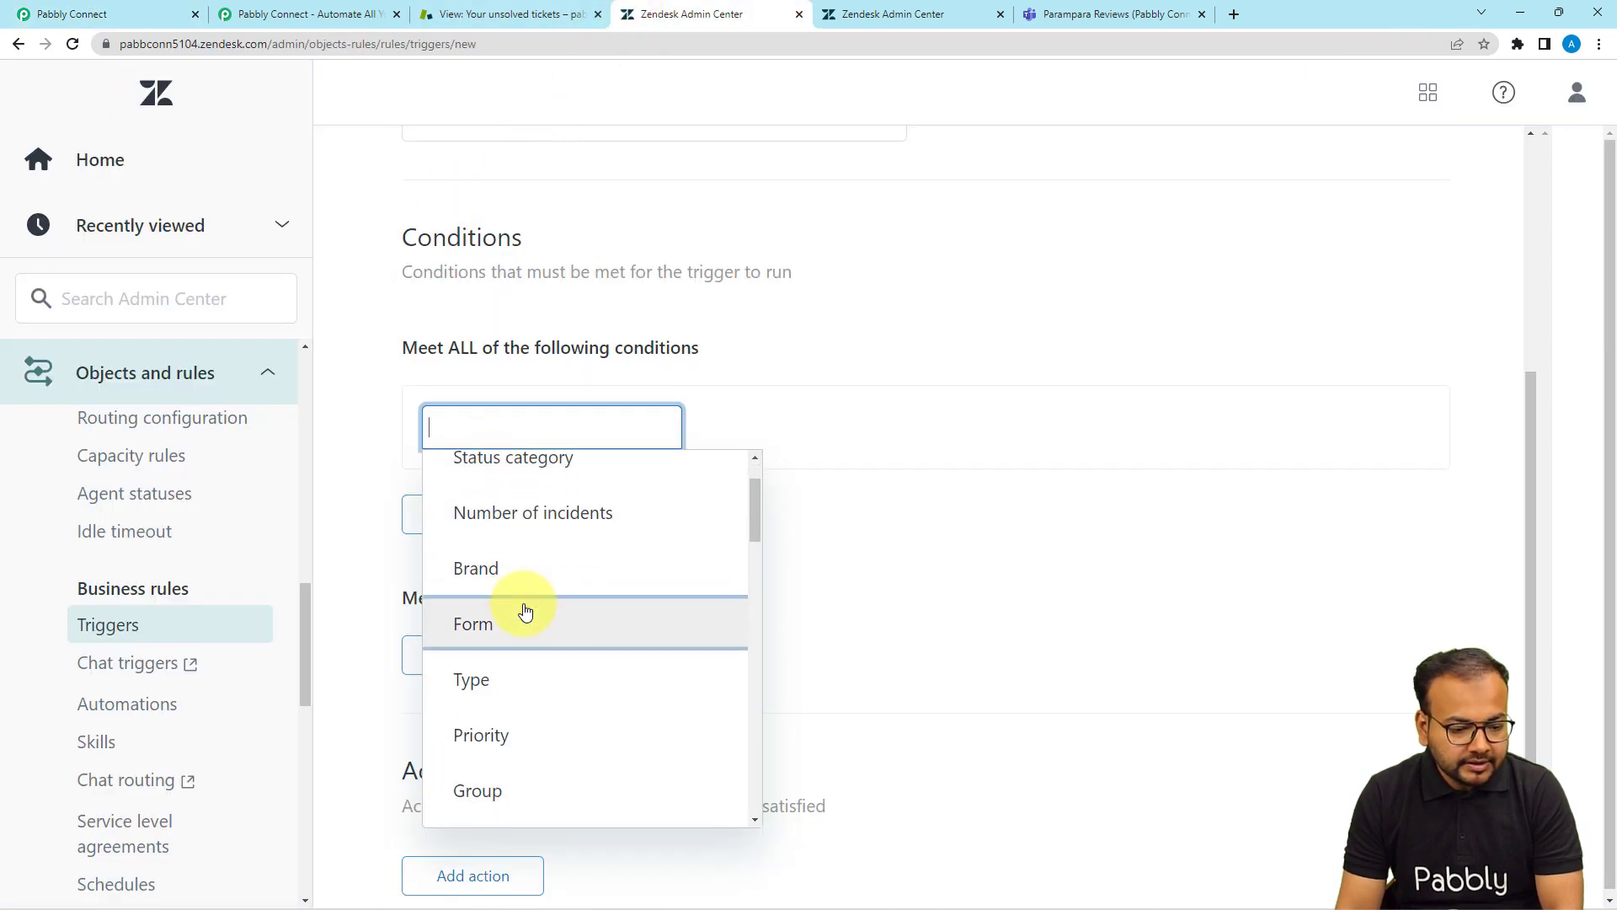
scroll(524, 608, down, 4)
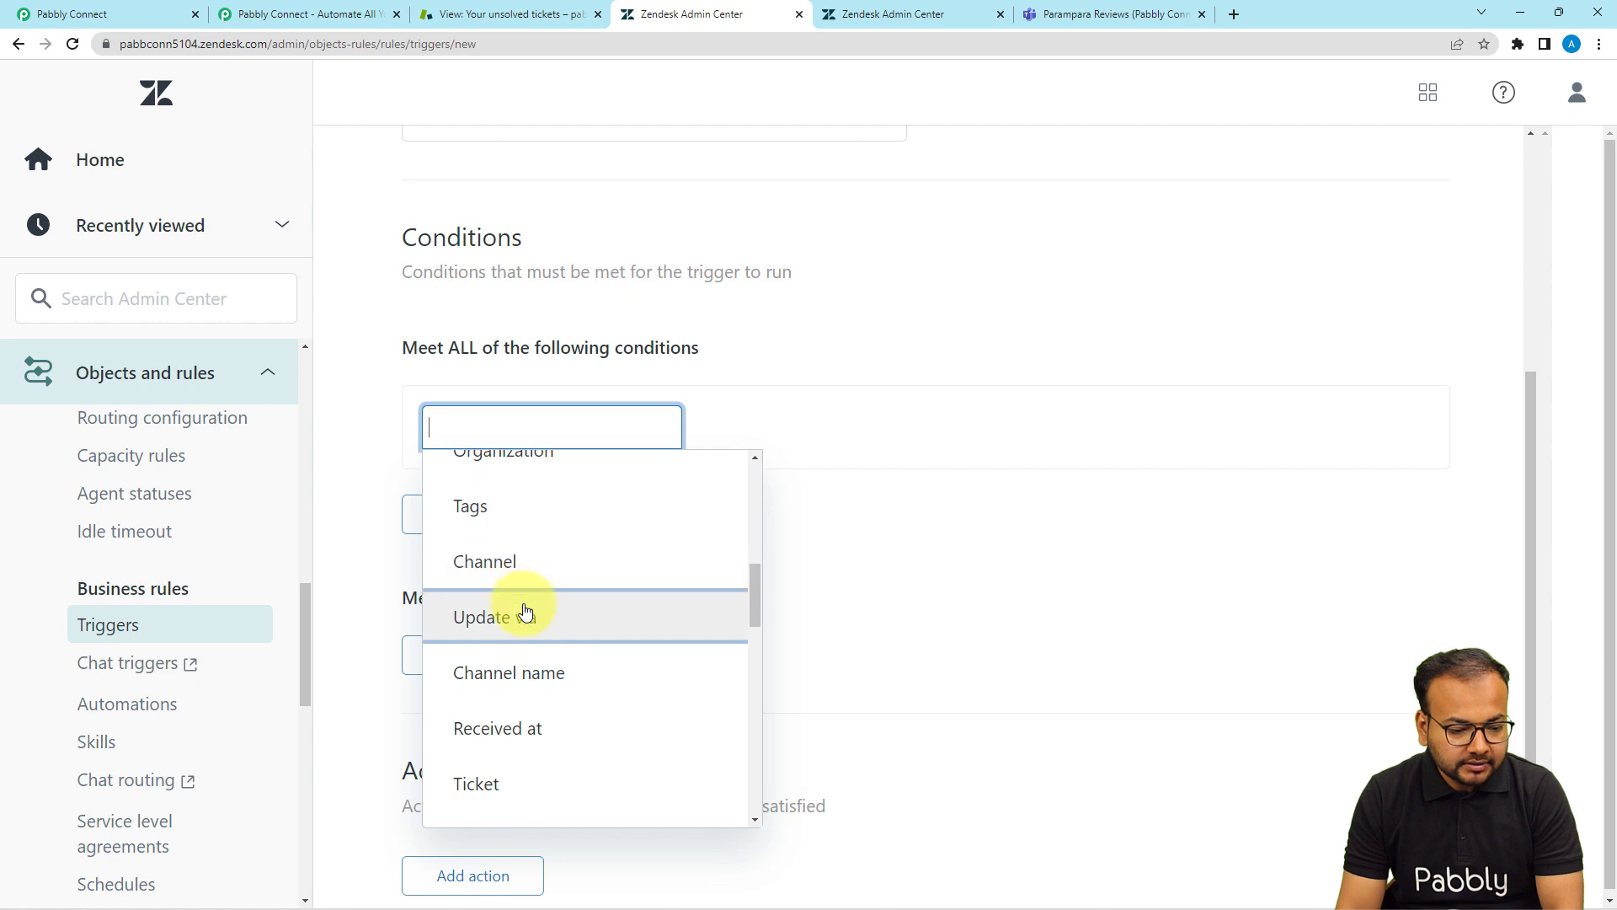
click(523, 628)
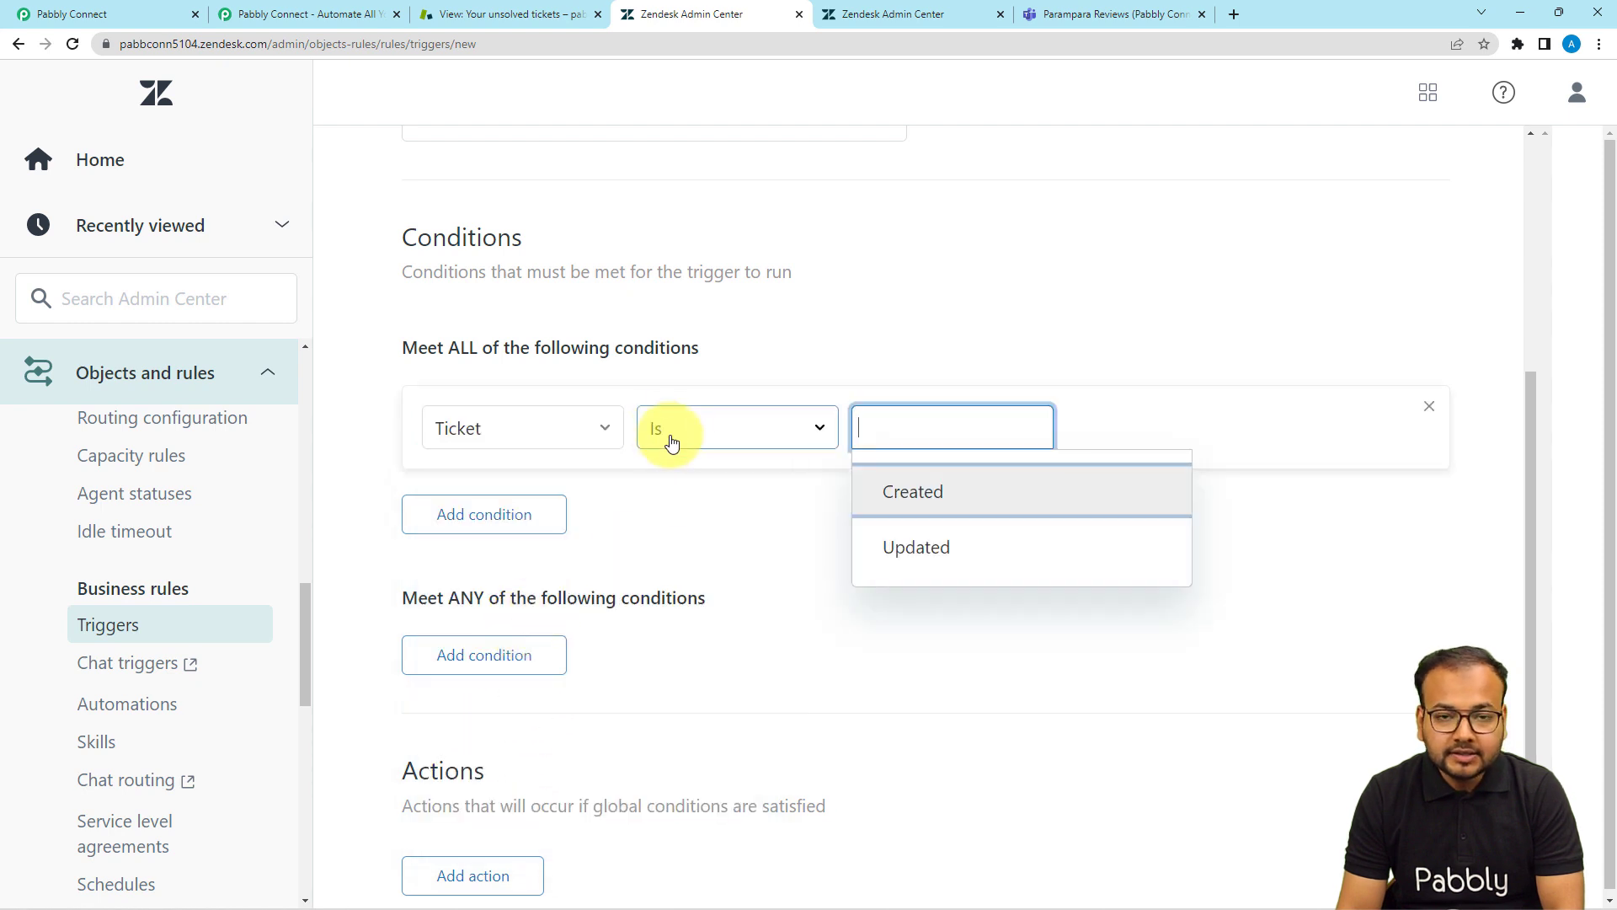
click(929, 497)
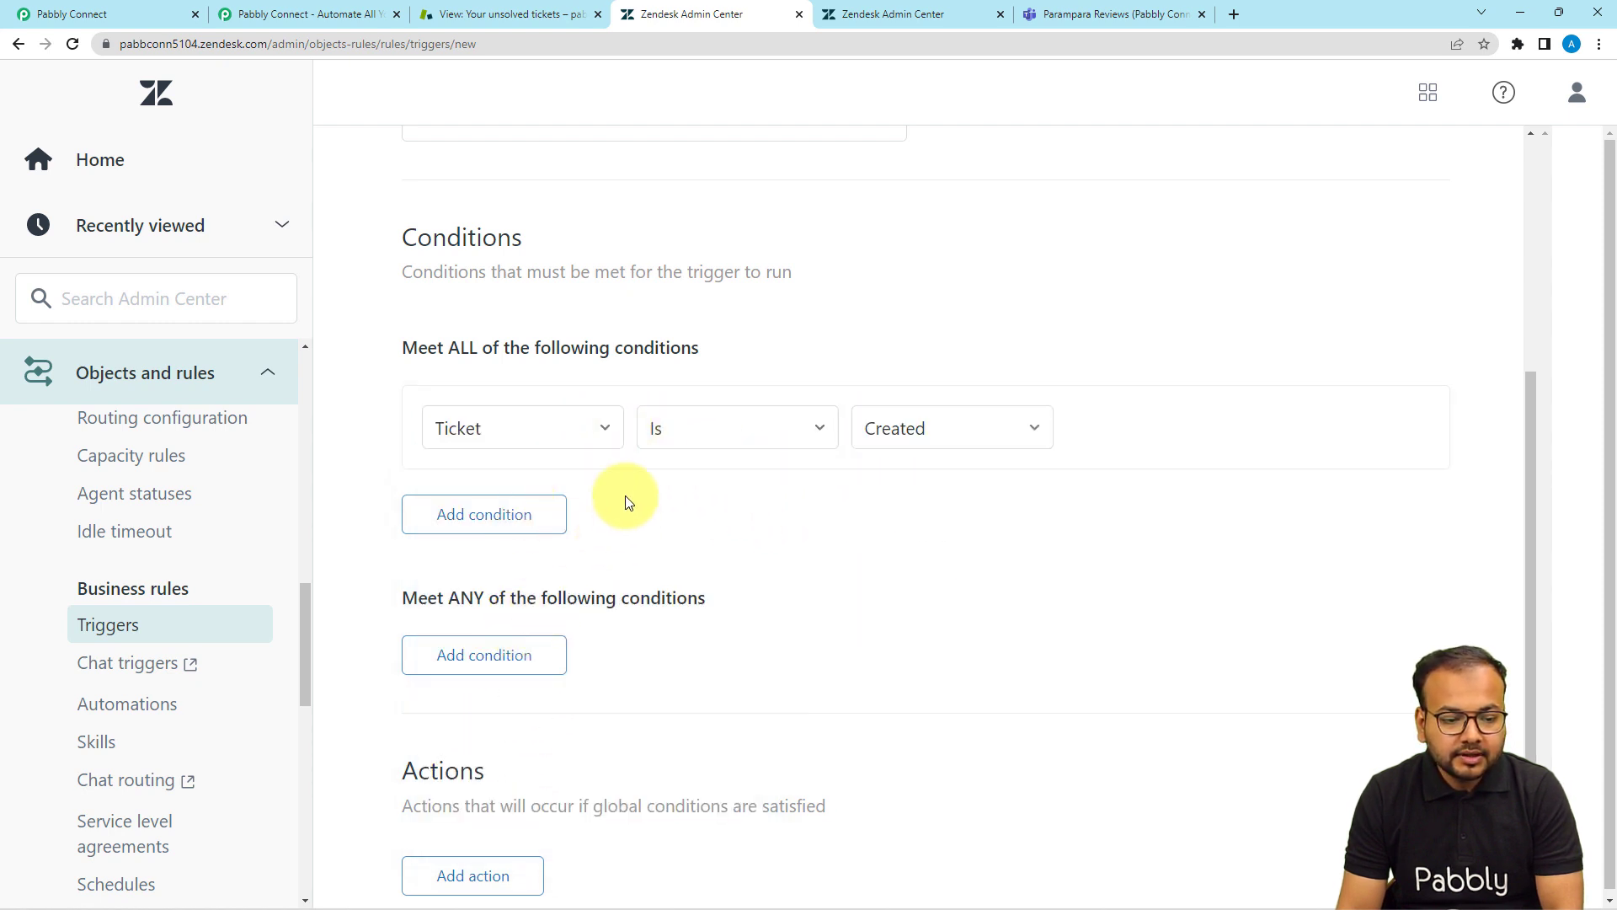
Switch to Pabbly Connect and check the setup instruction for the trigger's action.
scroll(640, 539, down, 2)
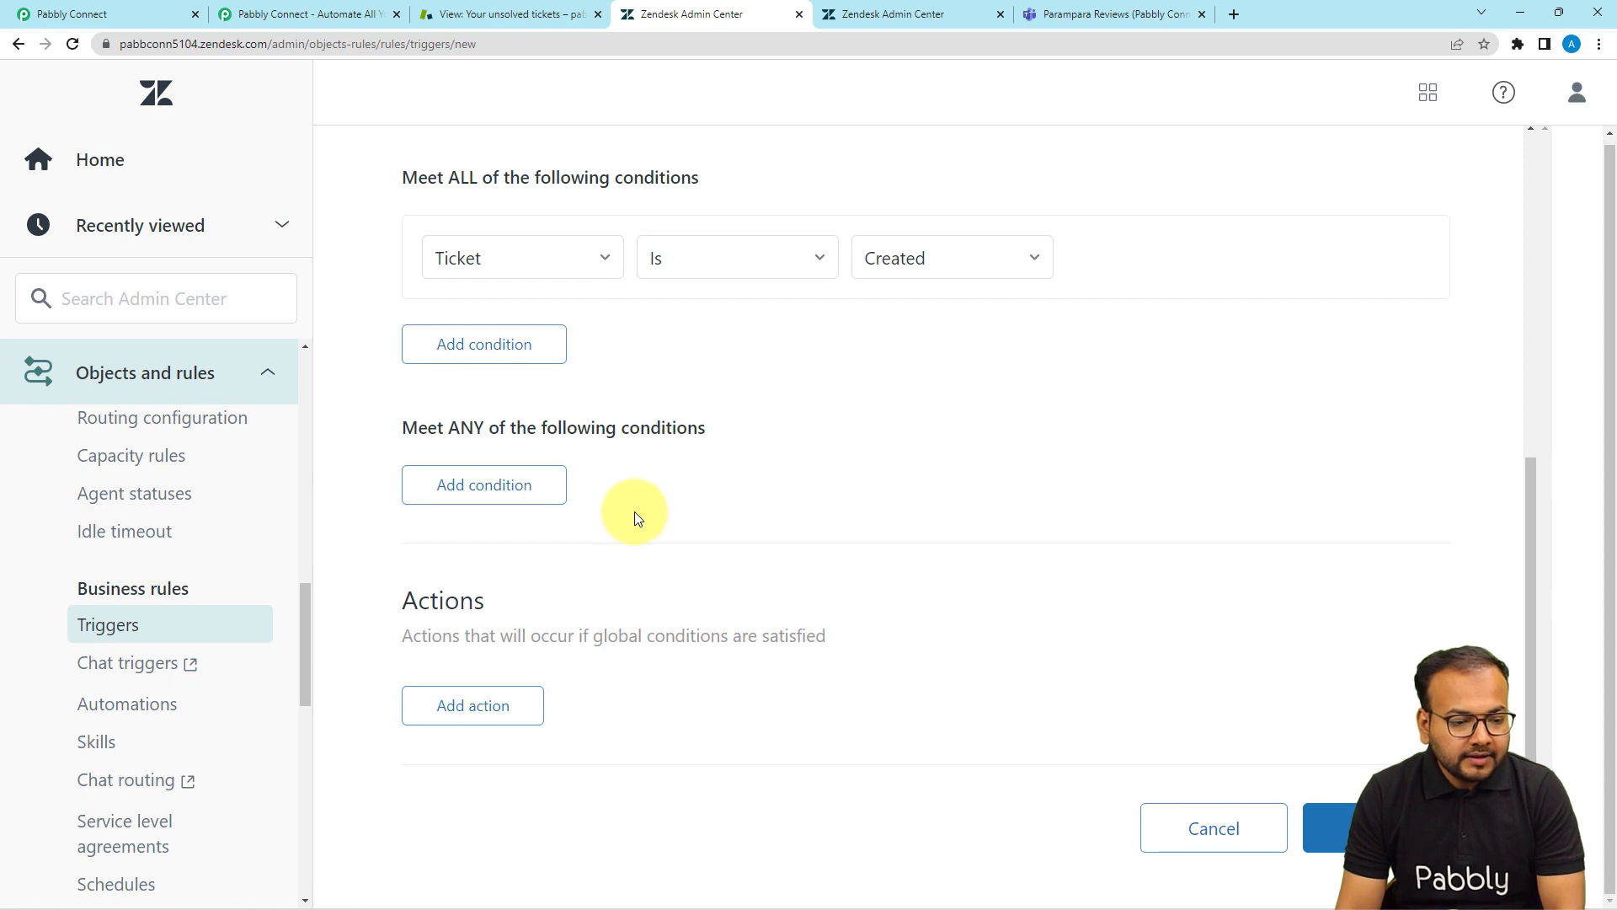
click(151, 14)
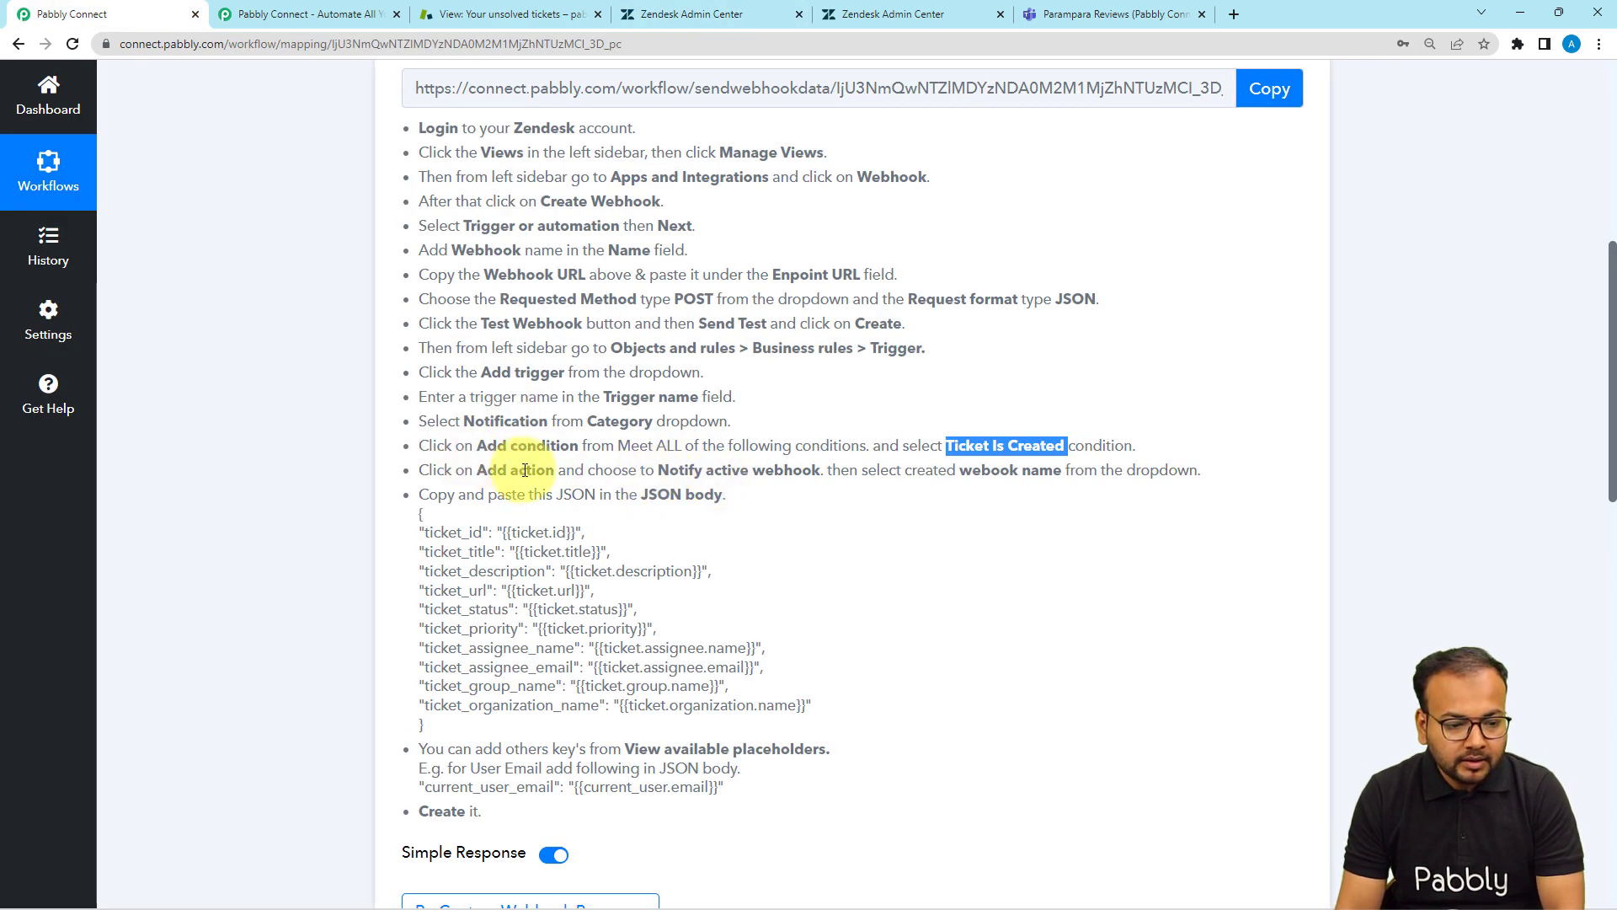
Return to Zendesk and add a Notify active webhook action to the trigger.
click(678, 14)
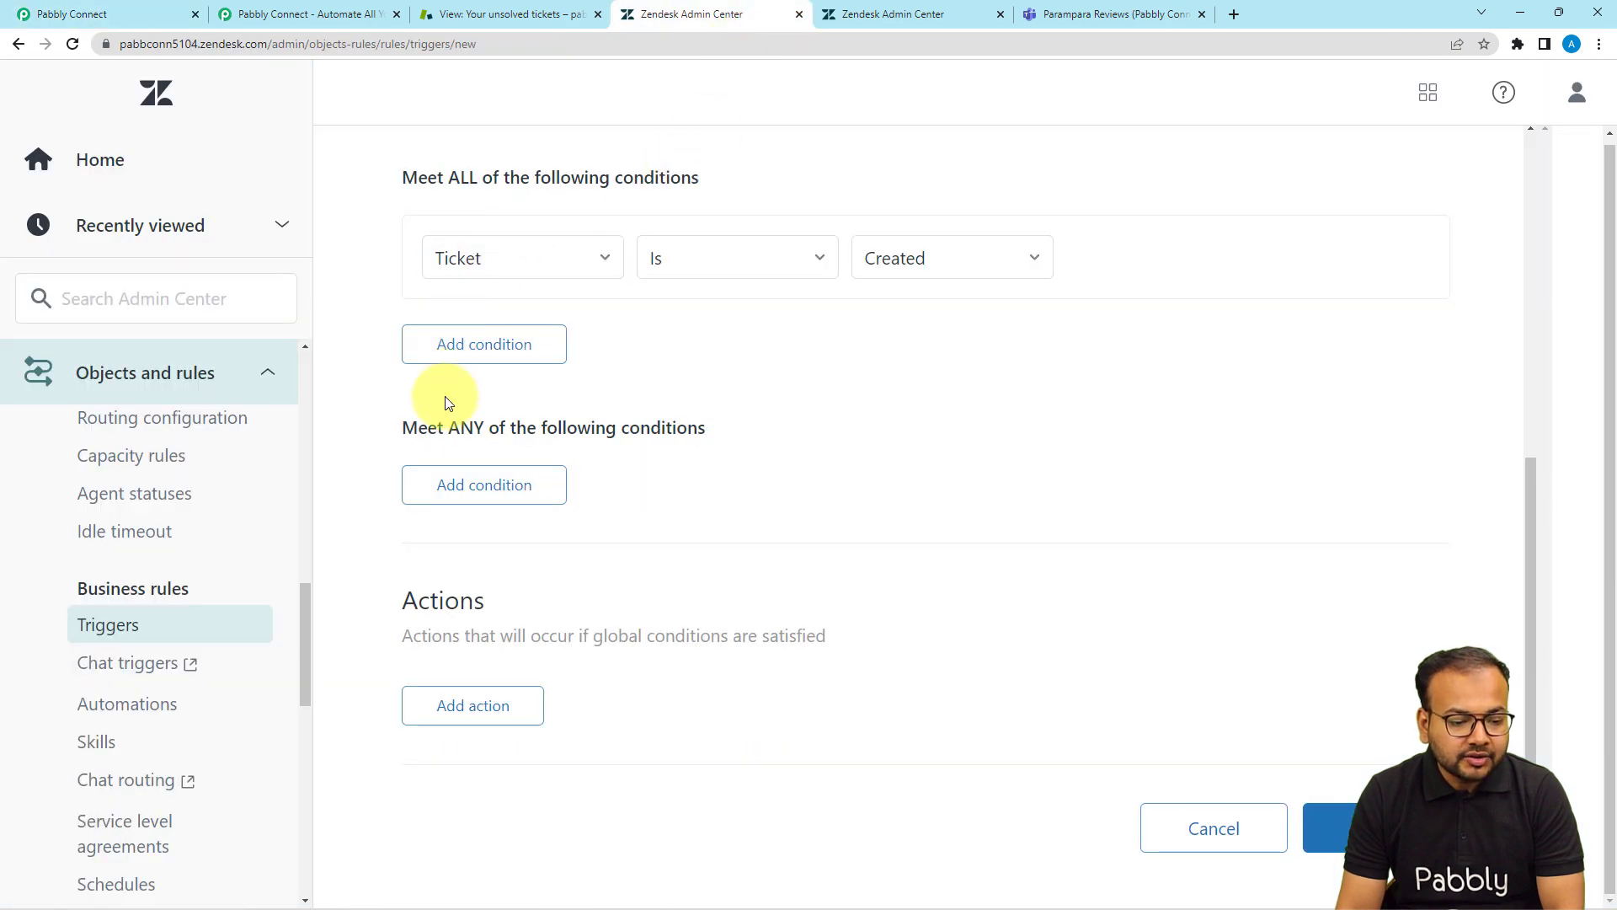
click(462, 708)
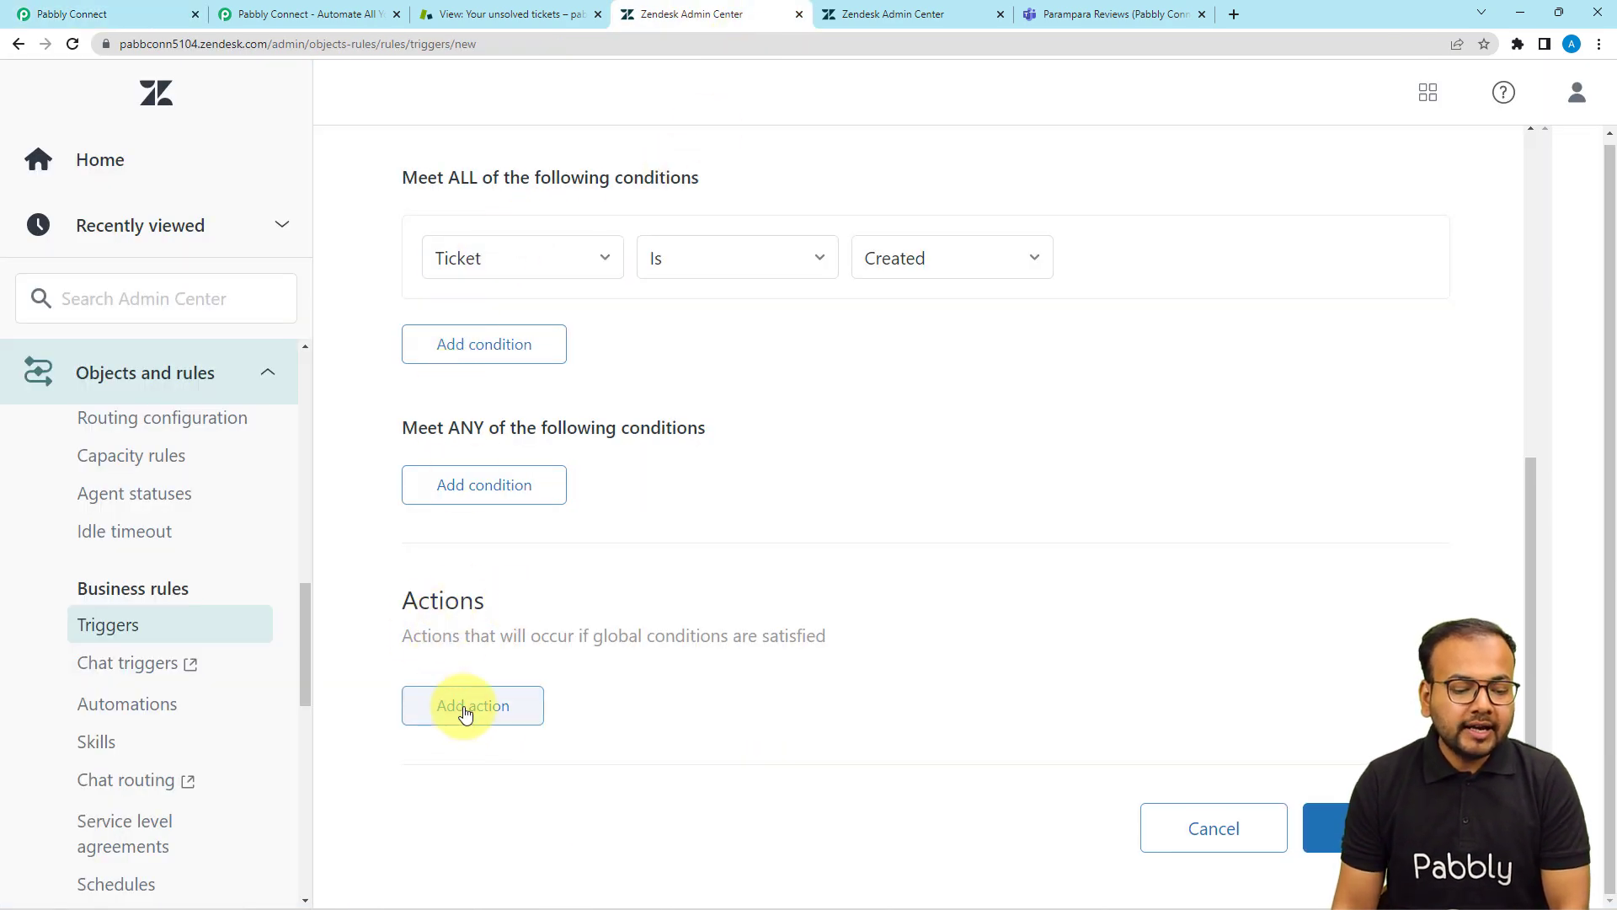
scroll(516, 541, down, 6)
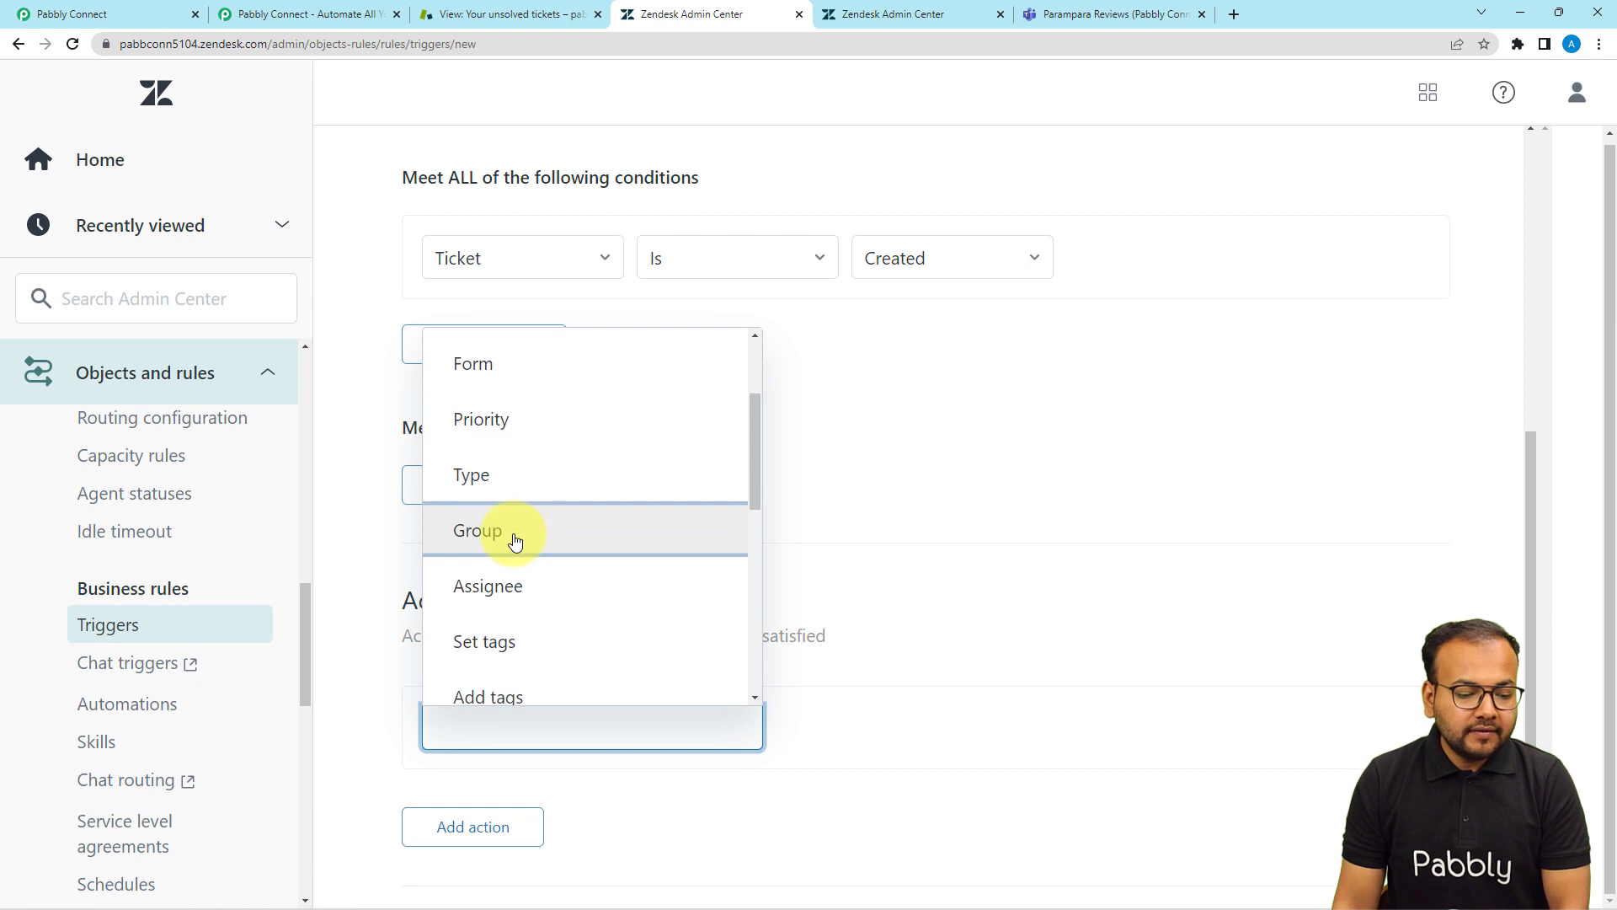
scroll(515, 541, down, 1)
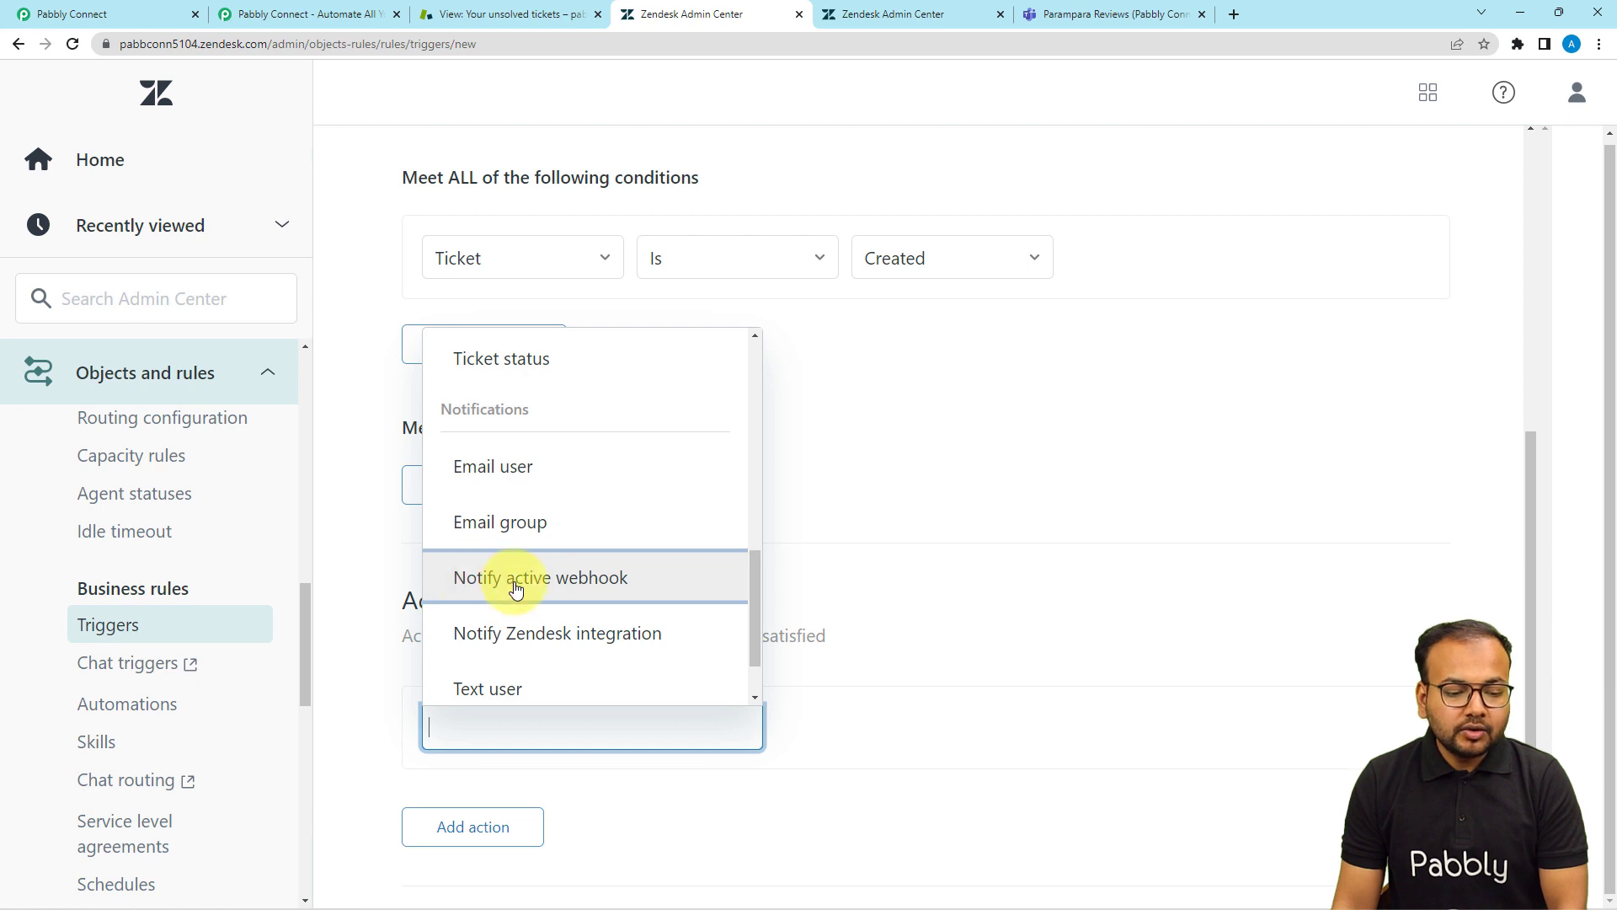
click(467, 582)
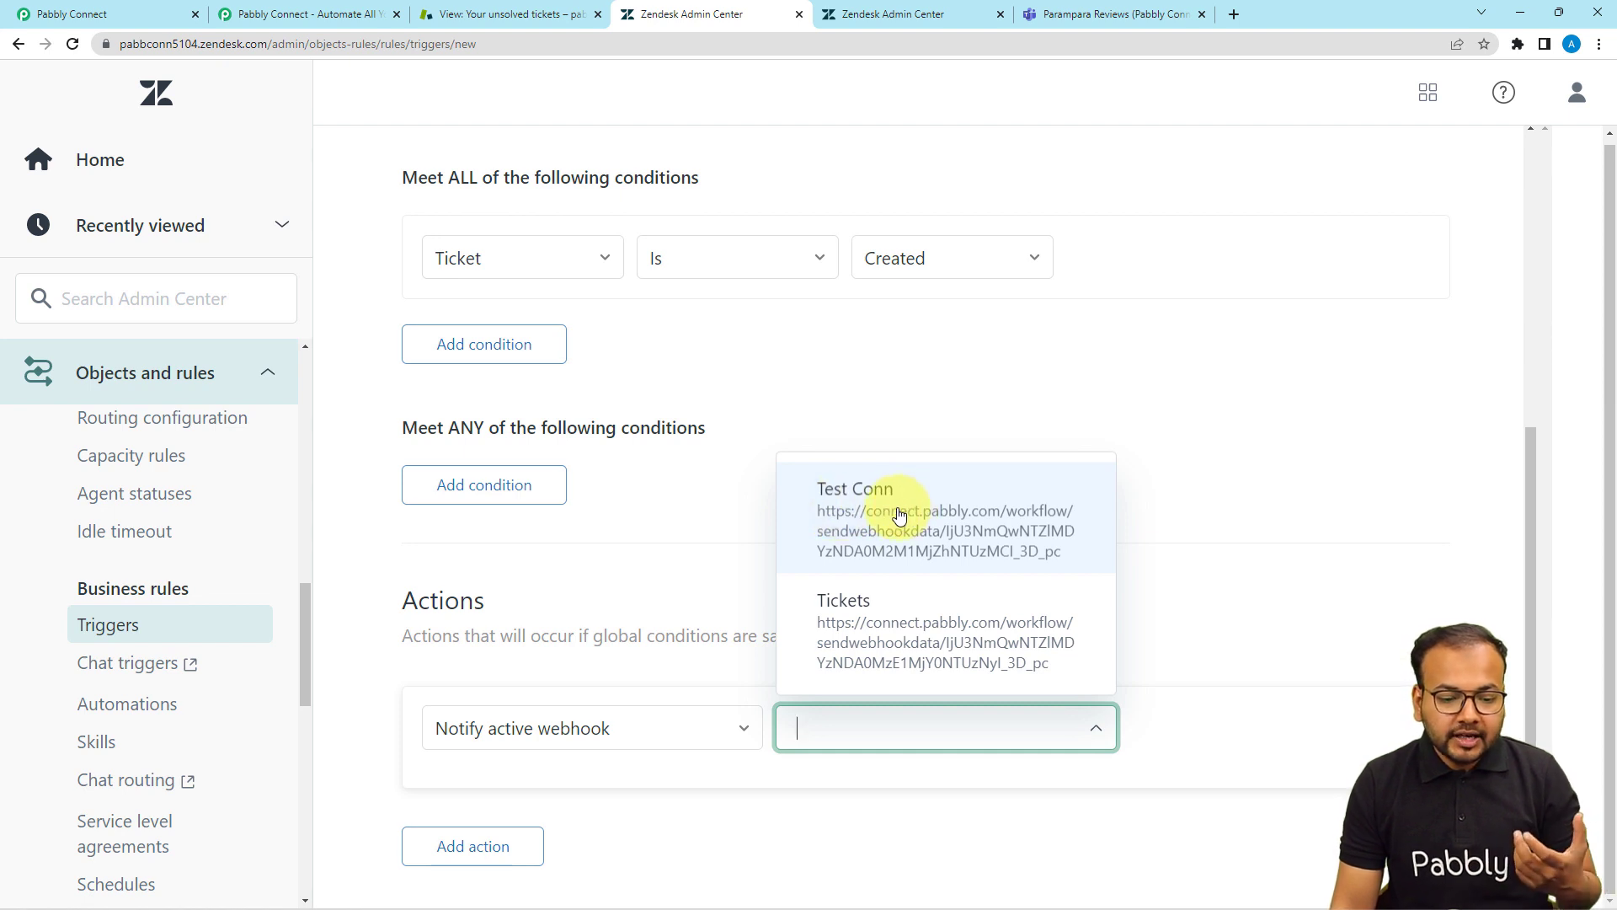
Select the Test Conn webhook for the trigger's notify action.
click(981, 523)
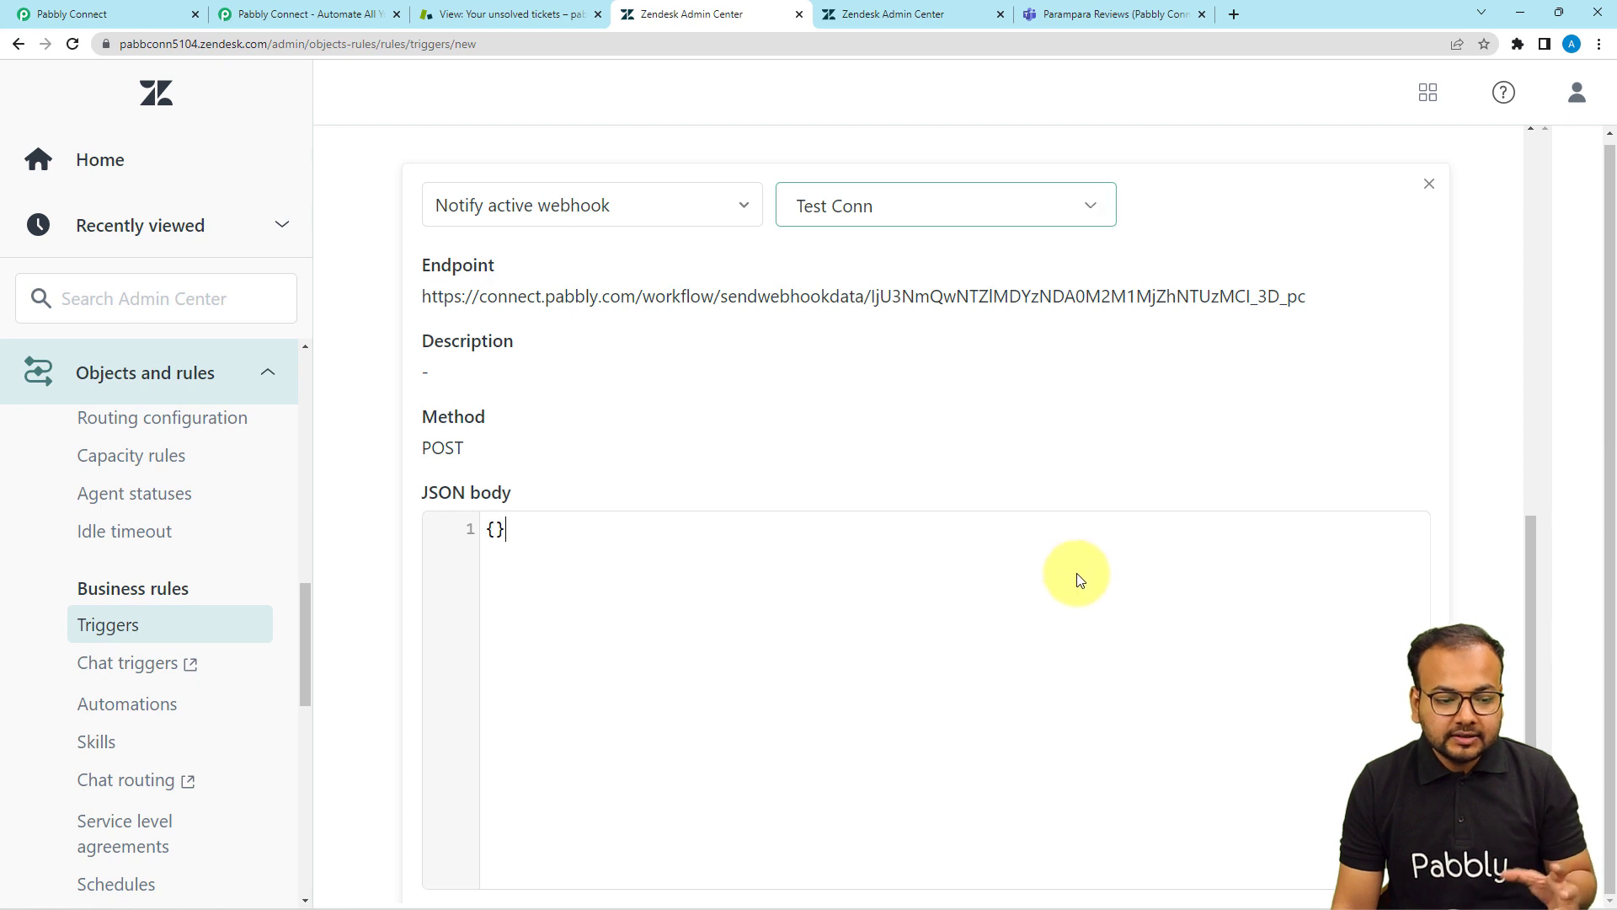
scroll(866, 472, down, 4)
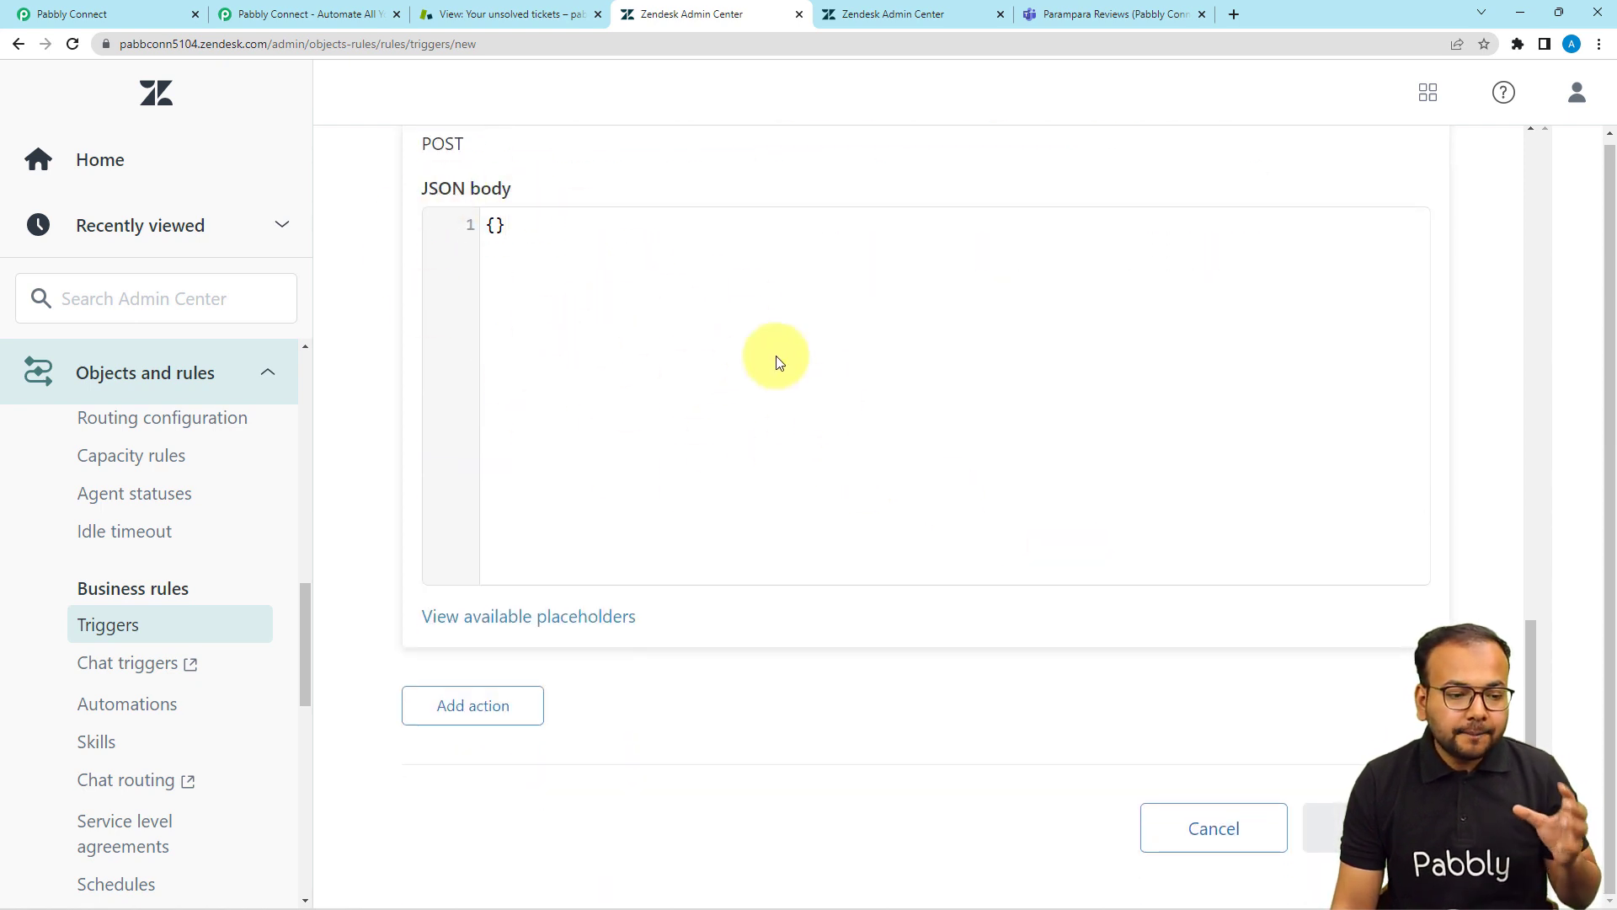
Switch to Pabbly Connect and copy the ticket field lines inside the braces of the JSON sample in the setup instructions.
click(108, 15)
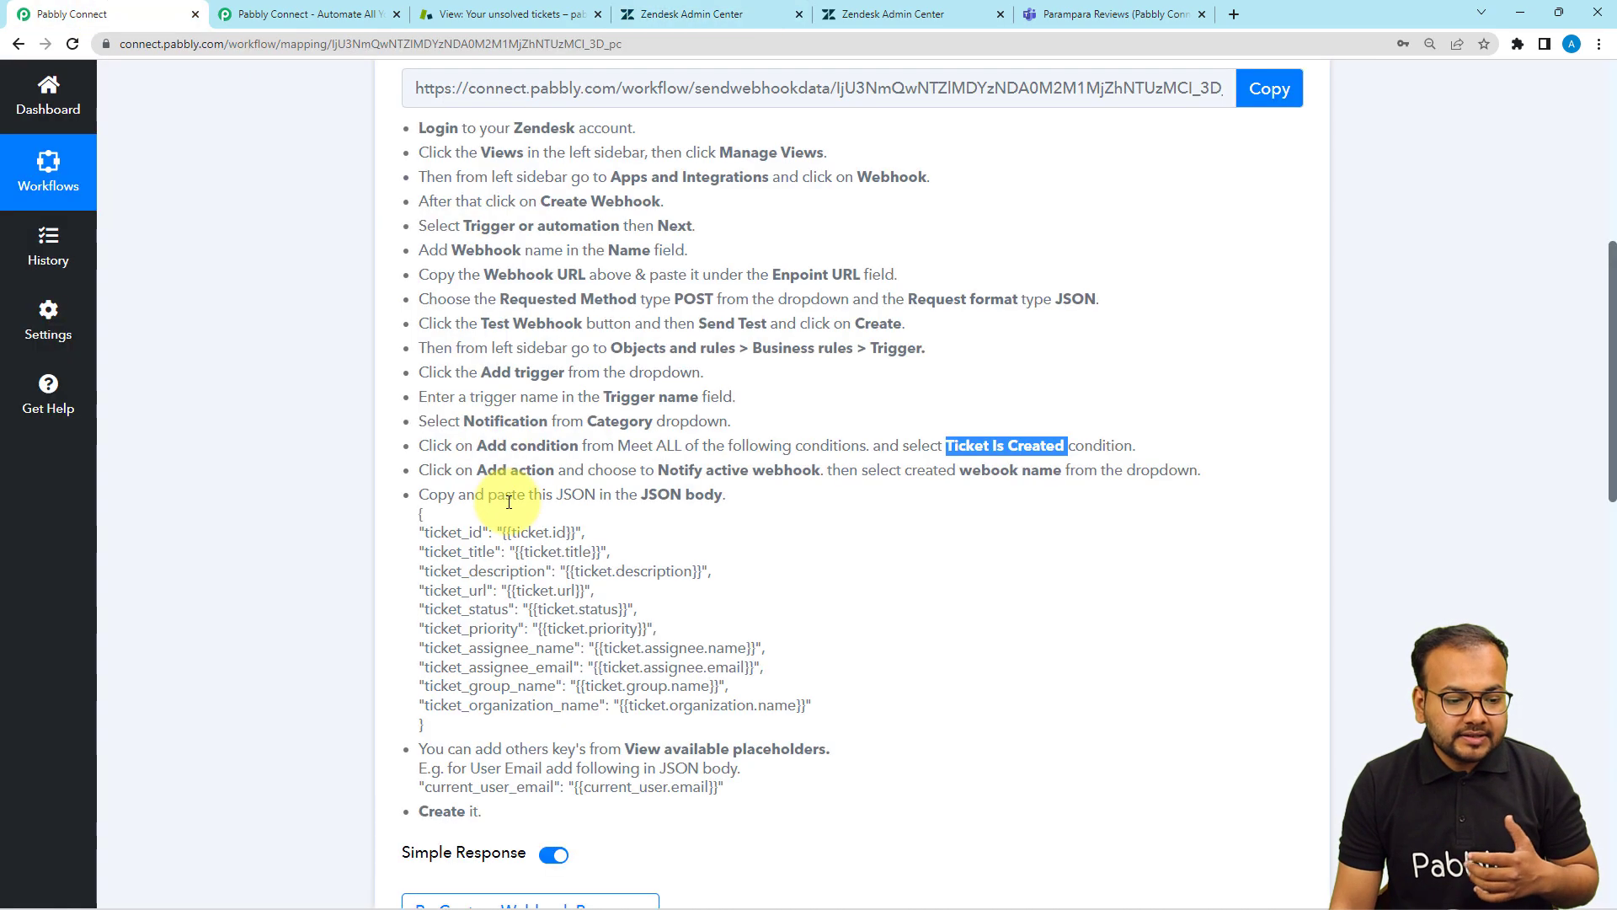
scroll(447, 459, down, 1)
drag(417, 452, 812, 624)
right_click(561, 578)
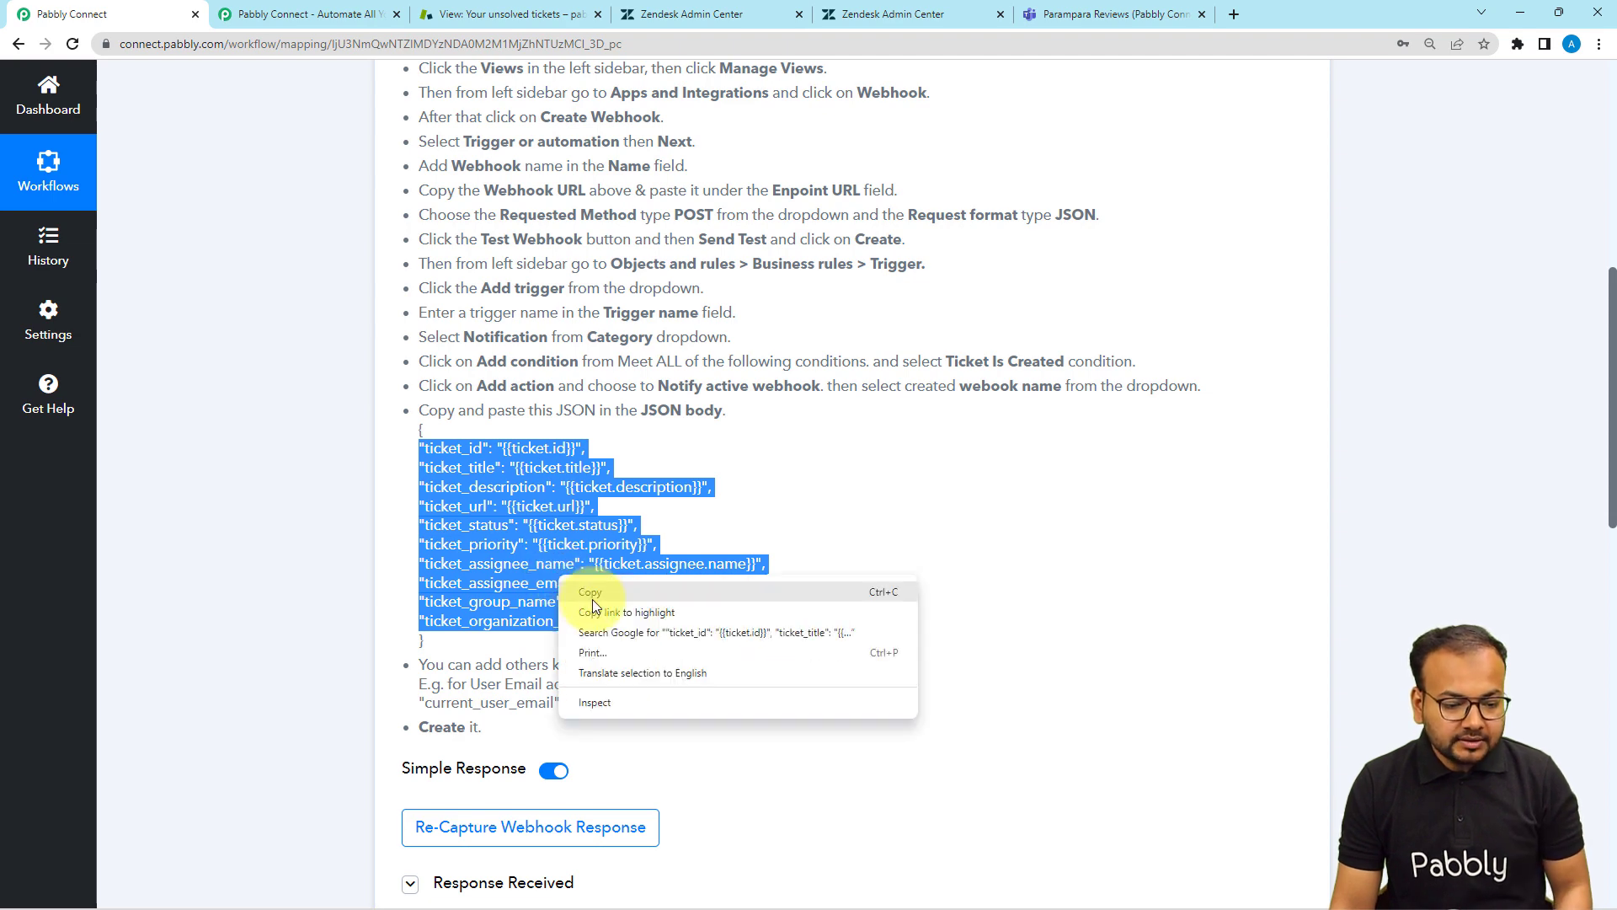
click(593, 596)
Return to the Zendesk trigger, paste the ticket fields between the JSON body's braces on separate lines, and create the trigger.
click(715, 9)
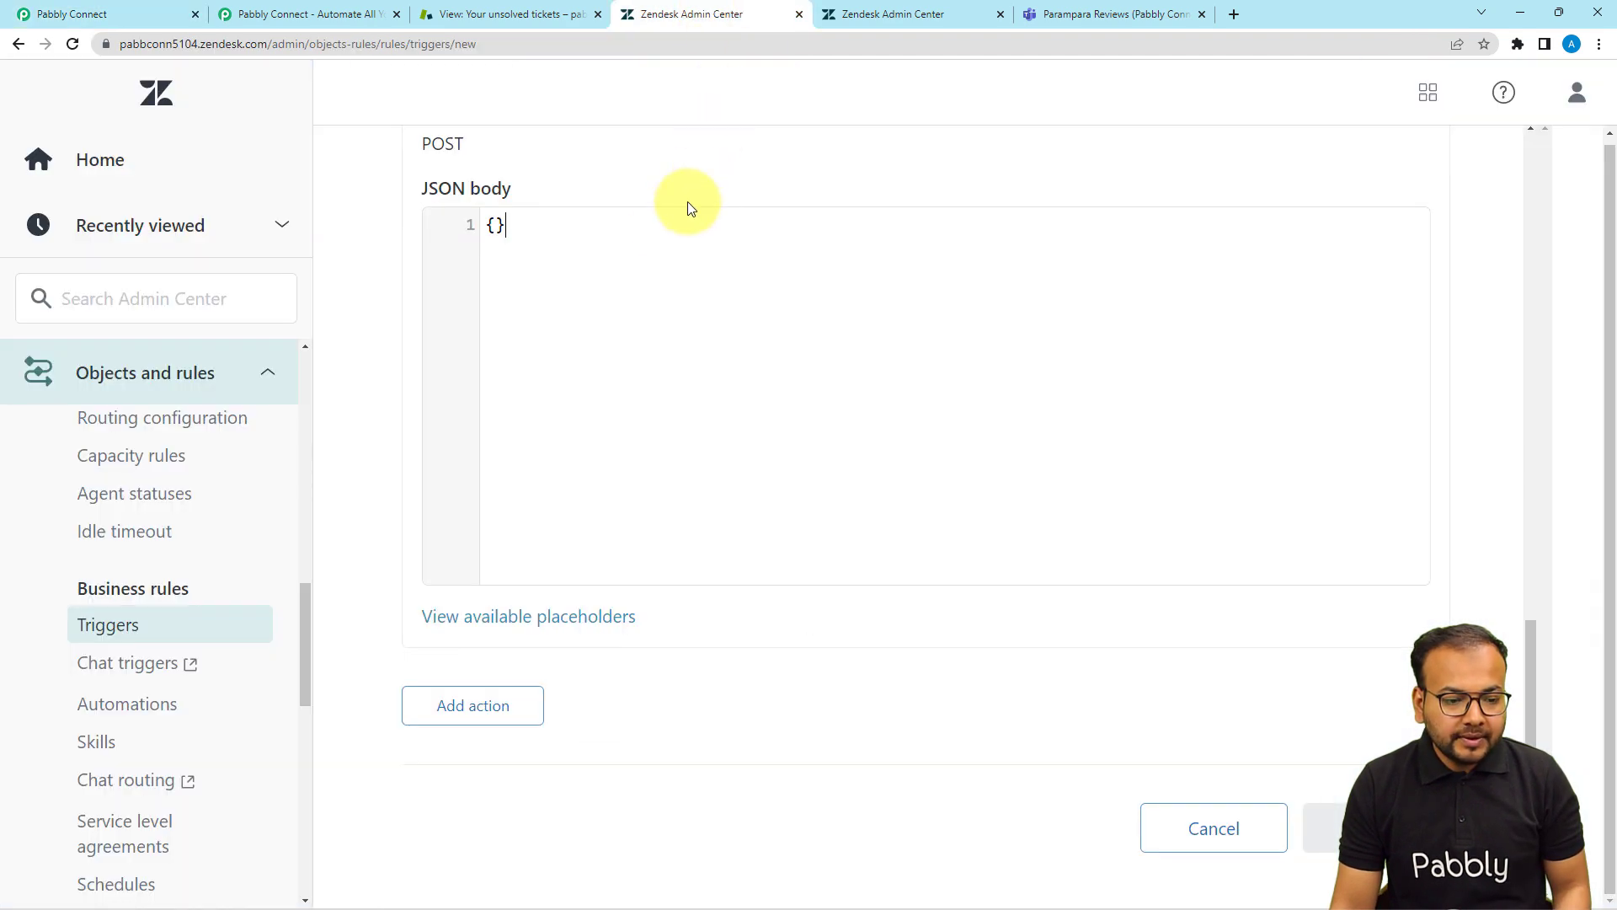
click(495, 226)
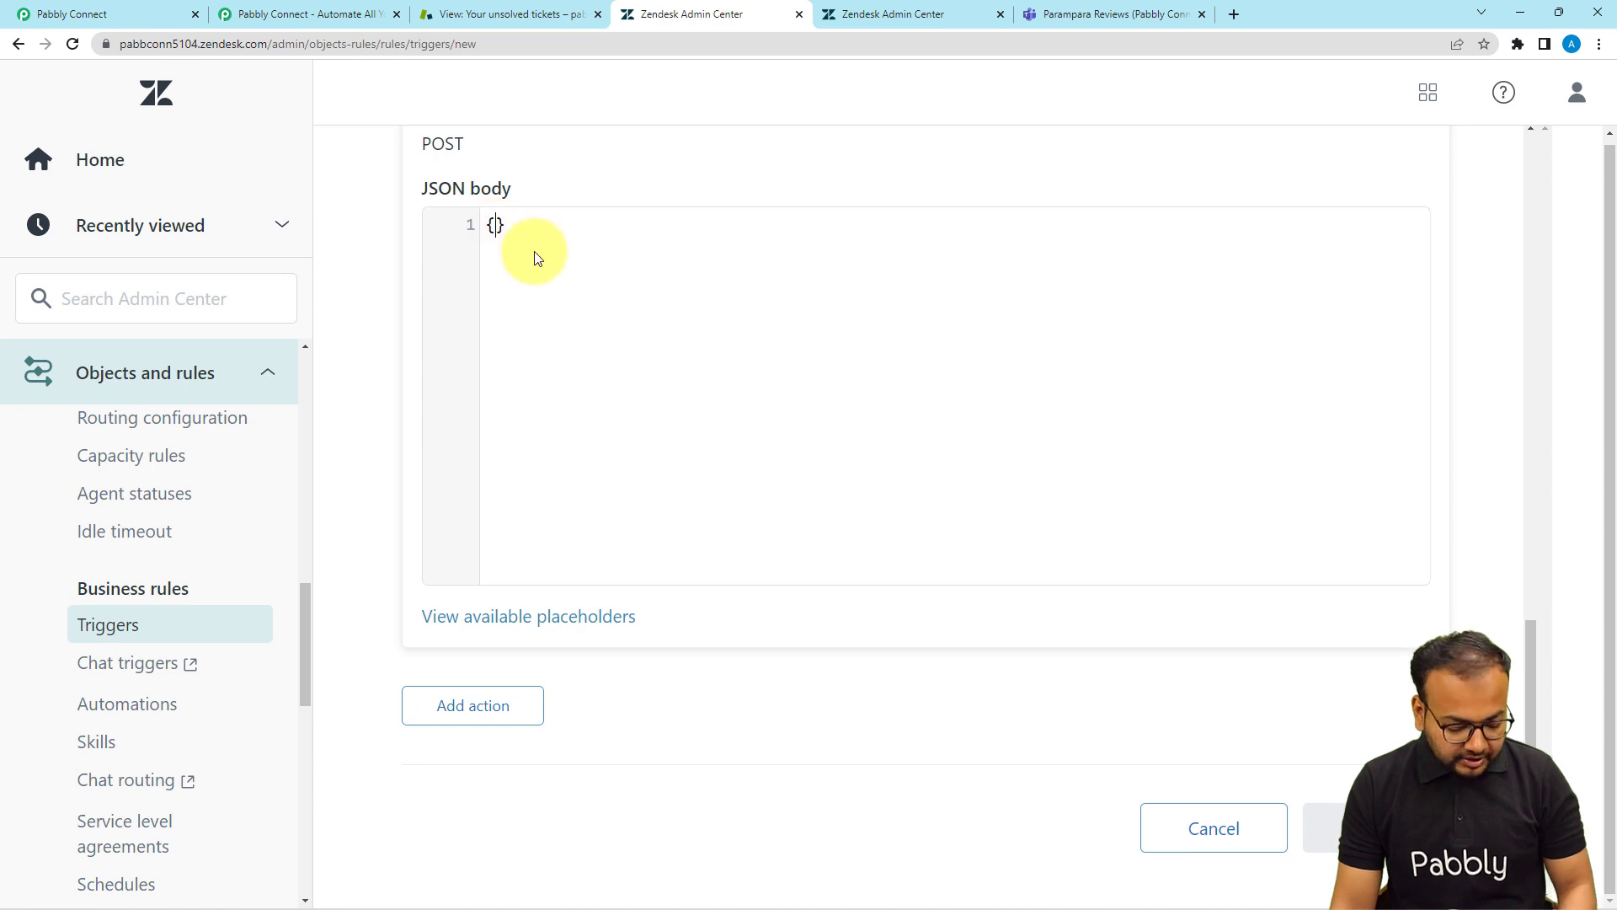
key(ctrl+v)
click(500, 227)
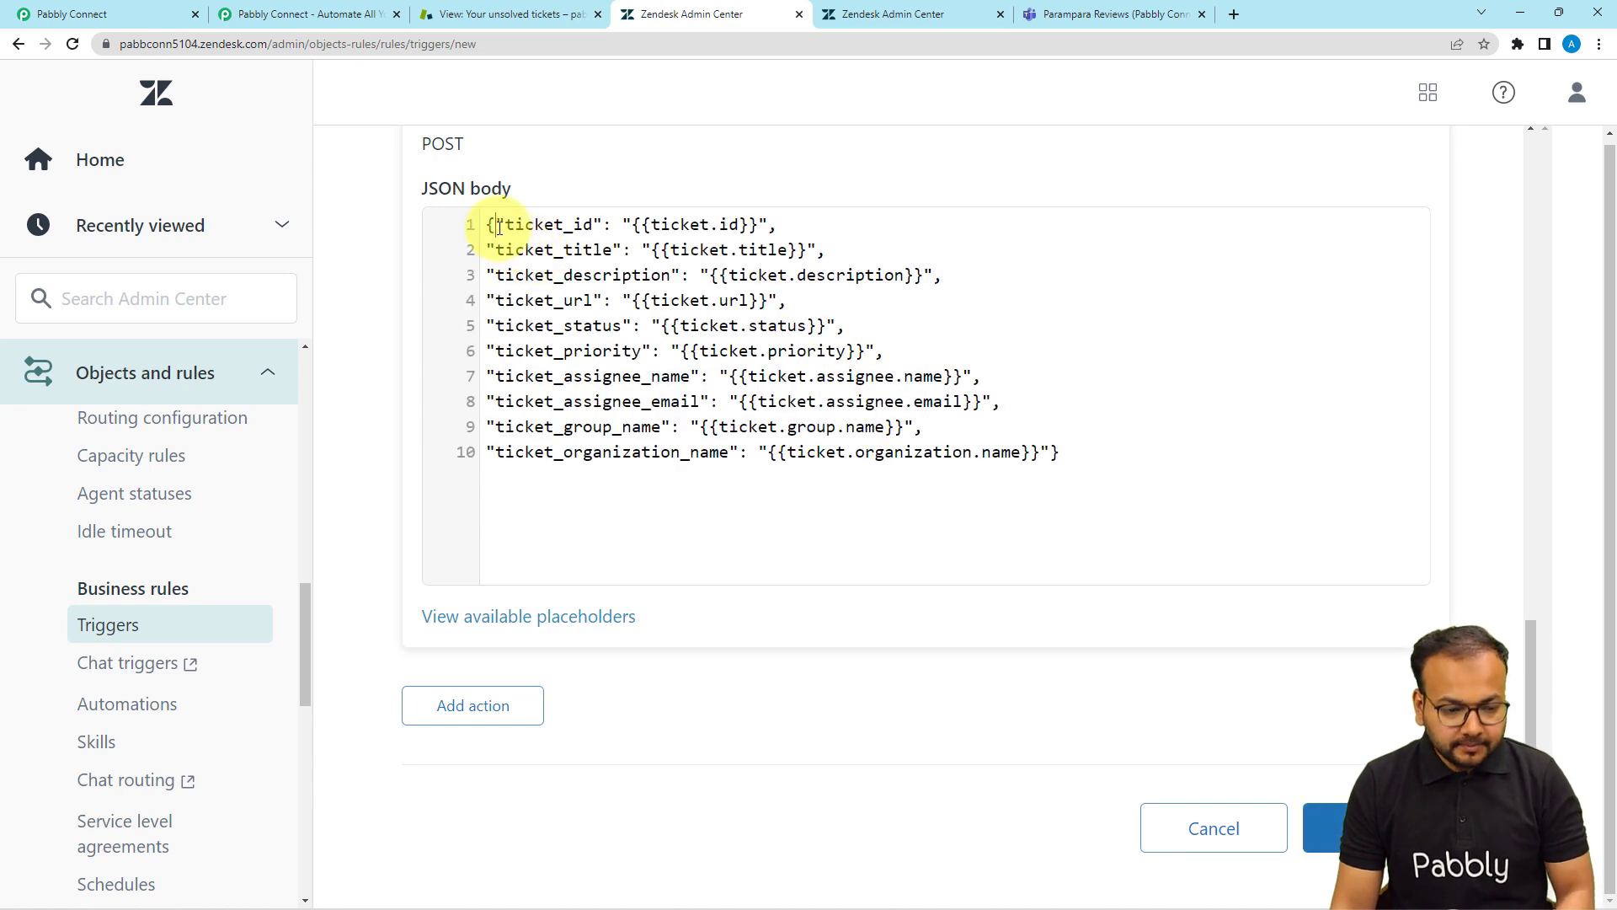
key(Return)
key(Return)
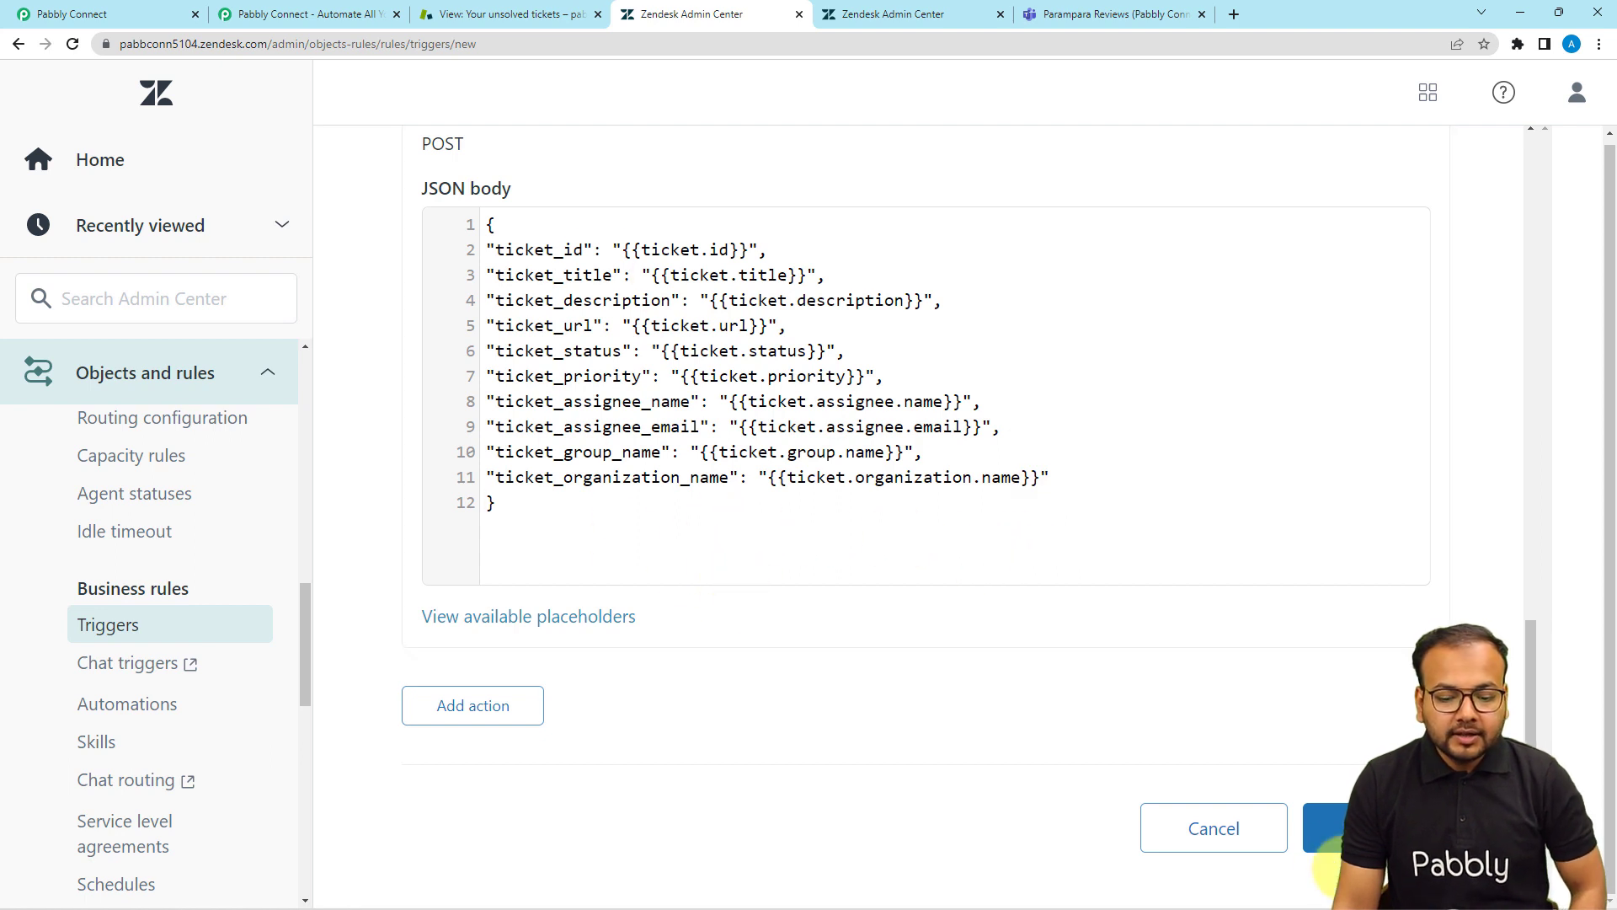
click(1339, 828)
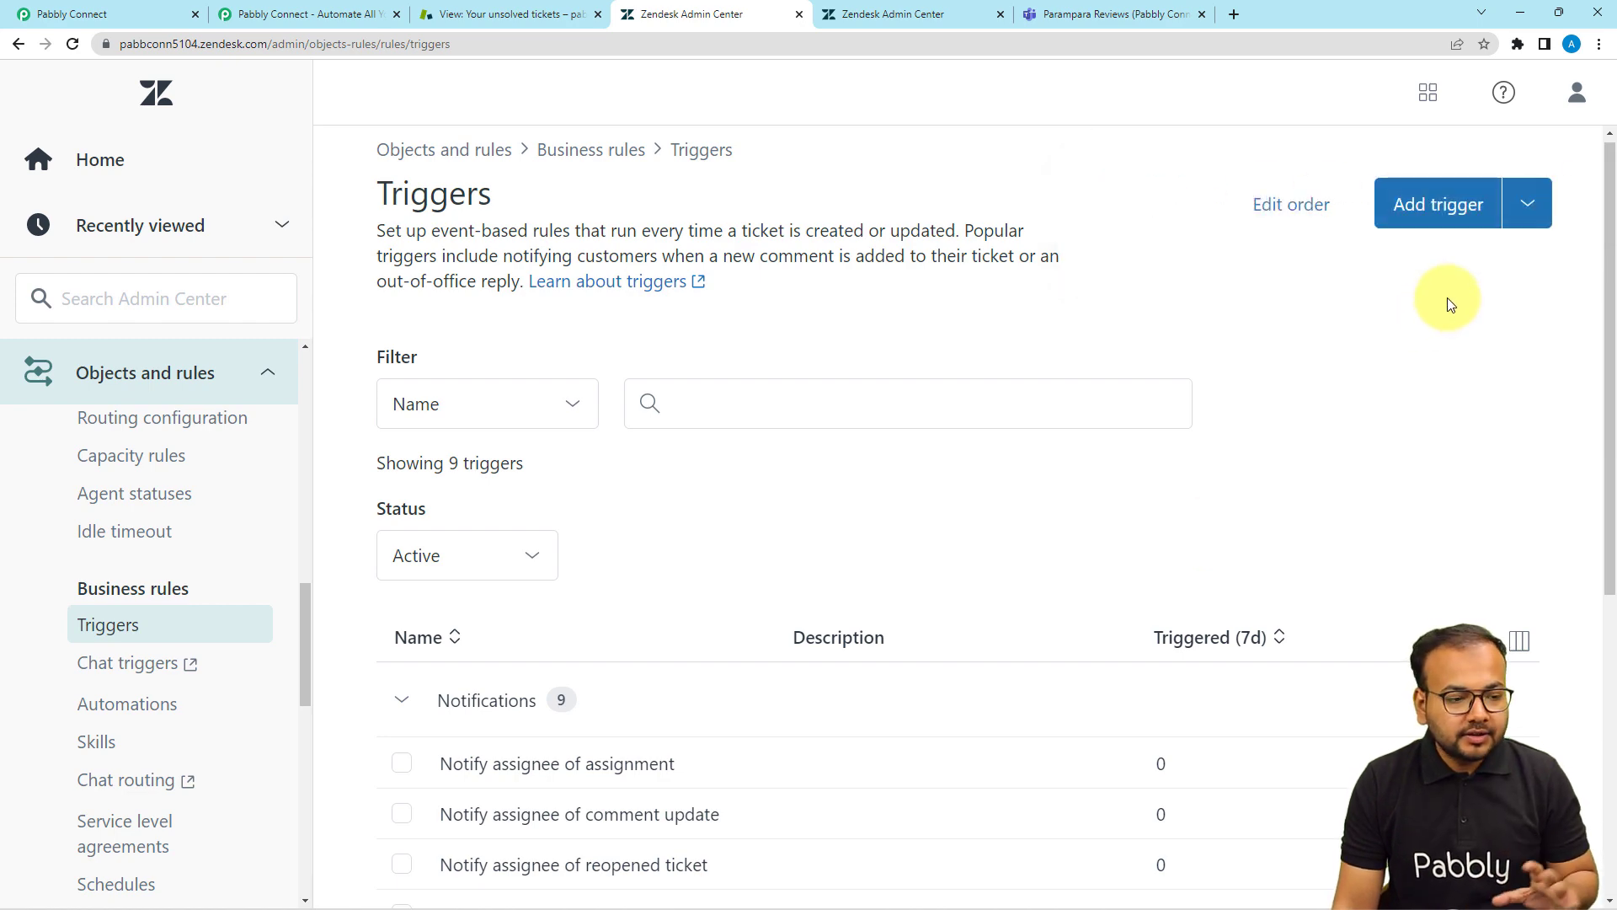
Switch to Pabbly Connect and start re-capturing the webhook response, confirming the recapture.
click(144, 14)
scroll(239, 281, down, 5)
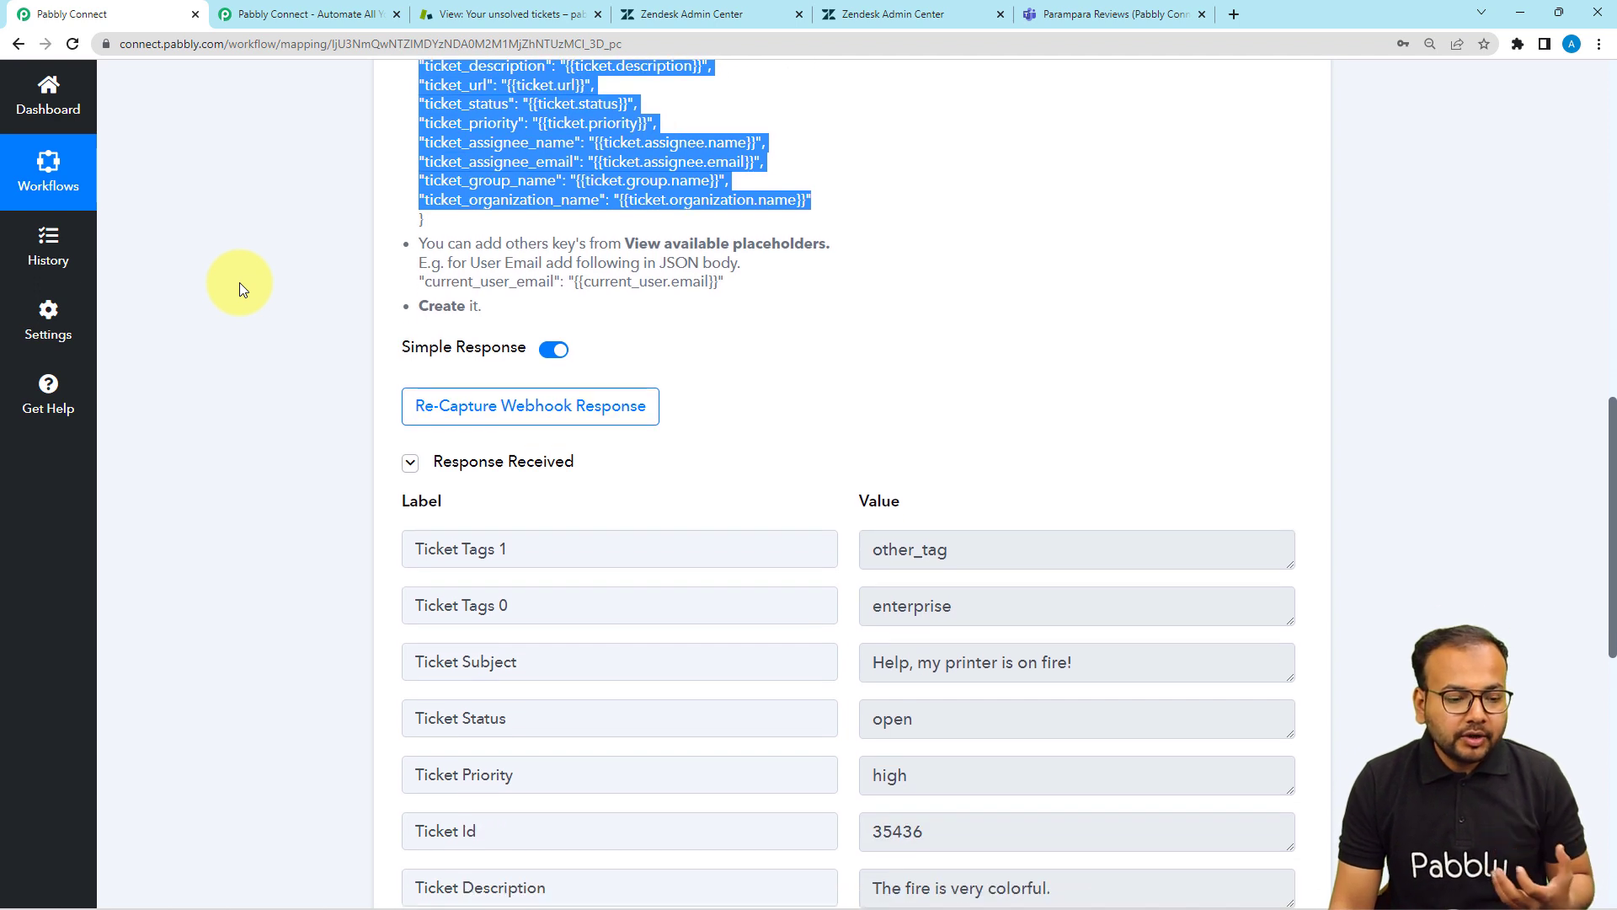
scroll(588, 426, down, 1)
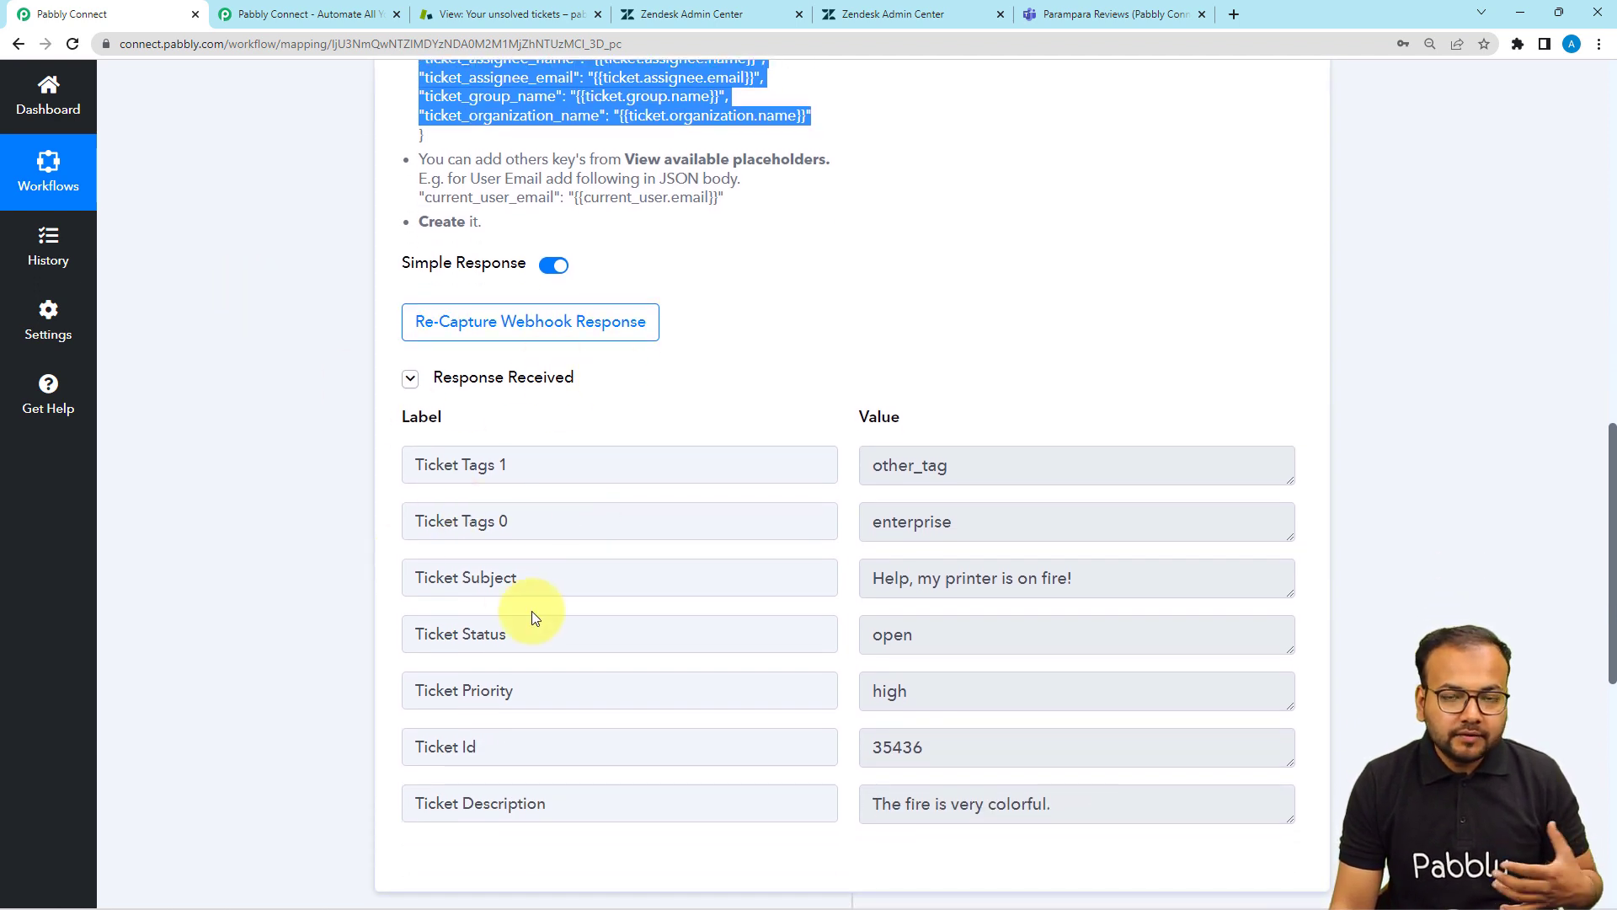
click(521, 336)
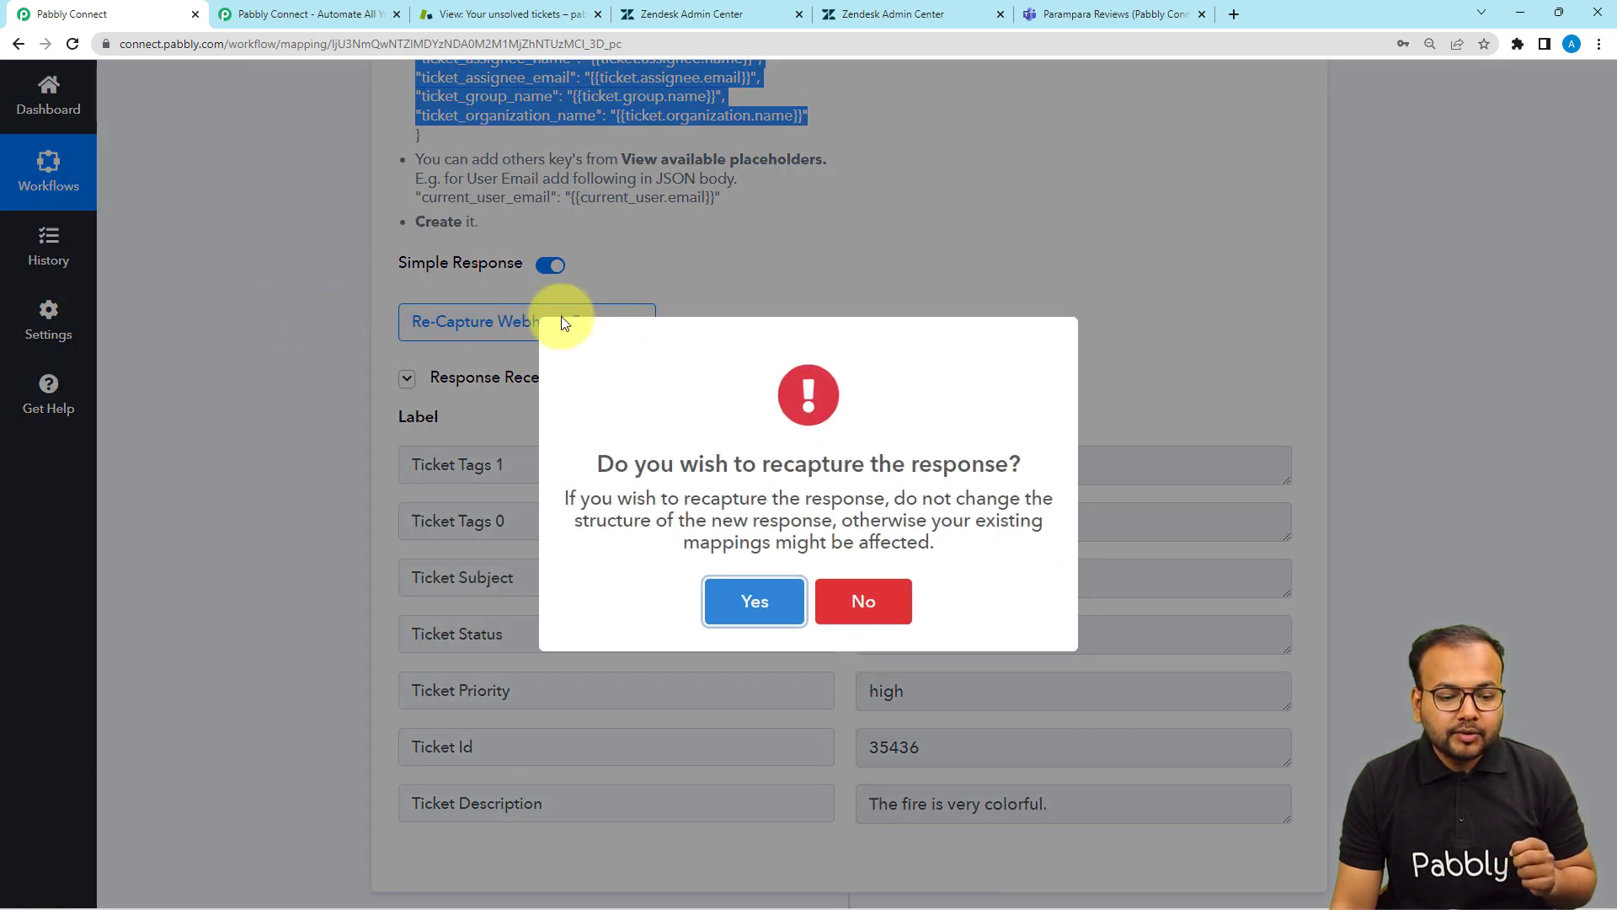
click(747, 605)
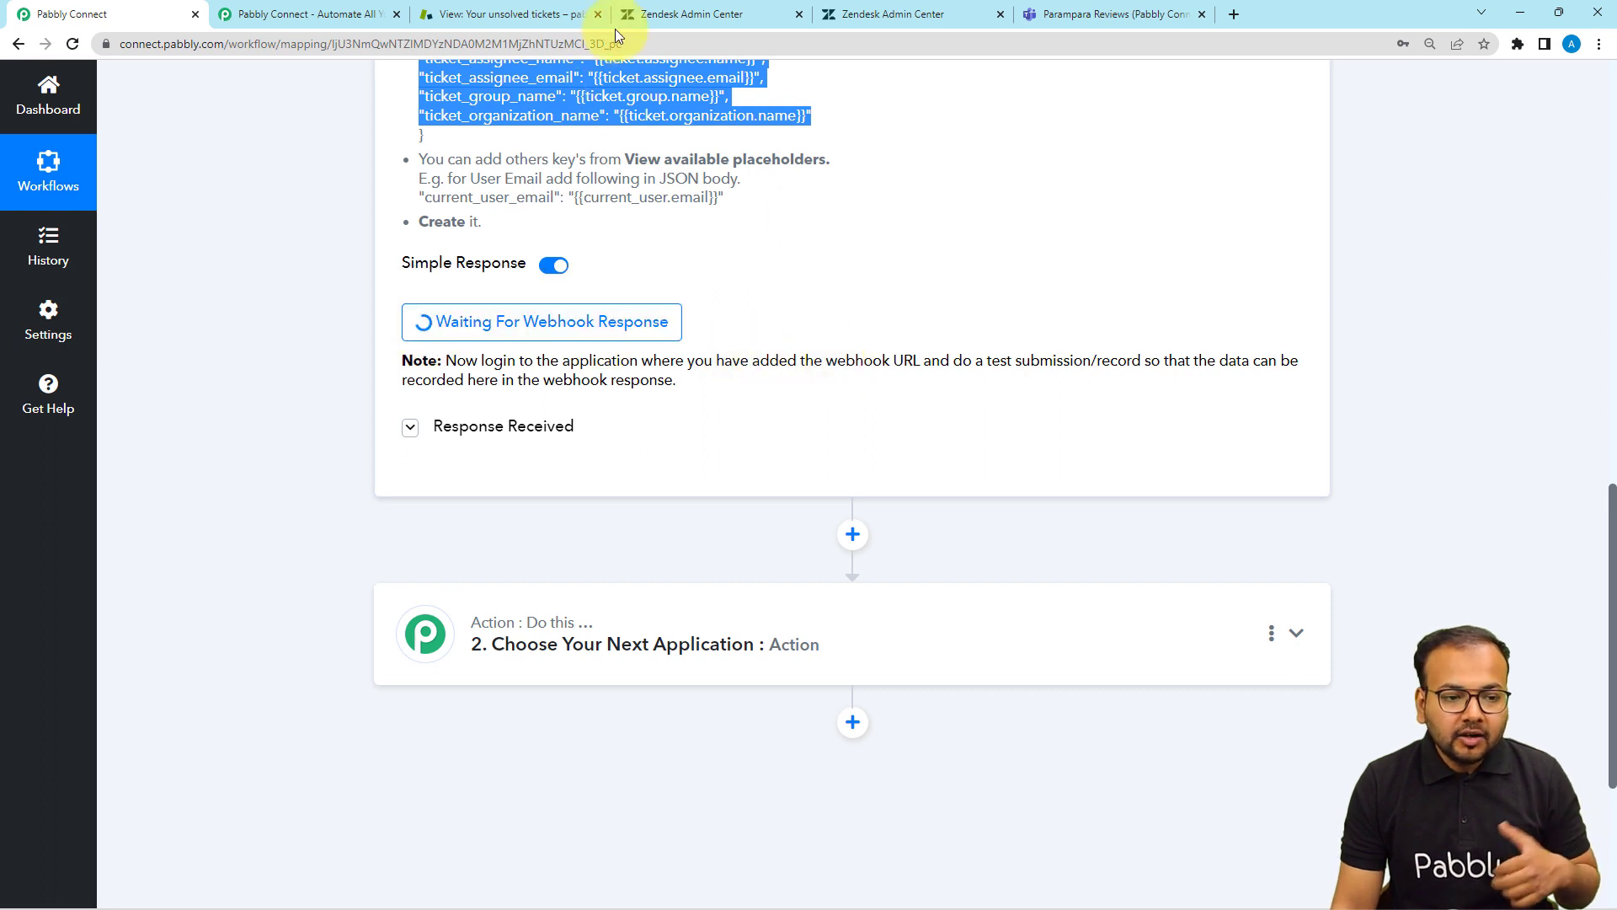
Switch to the Zendesk ticket views, start a new ticket, and set the existing pabbconn user as its requester.
click(551, 19)
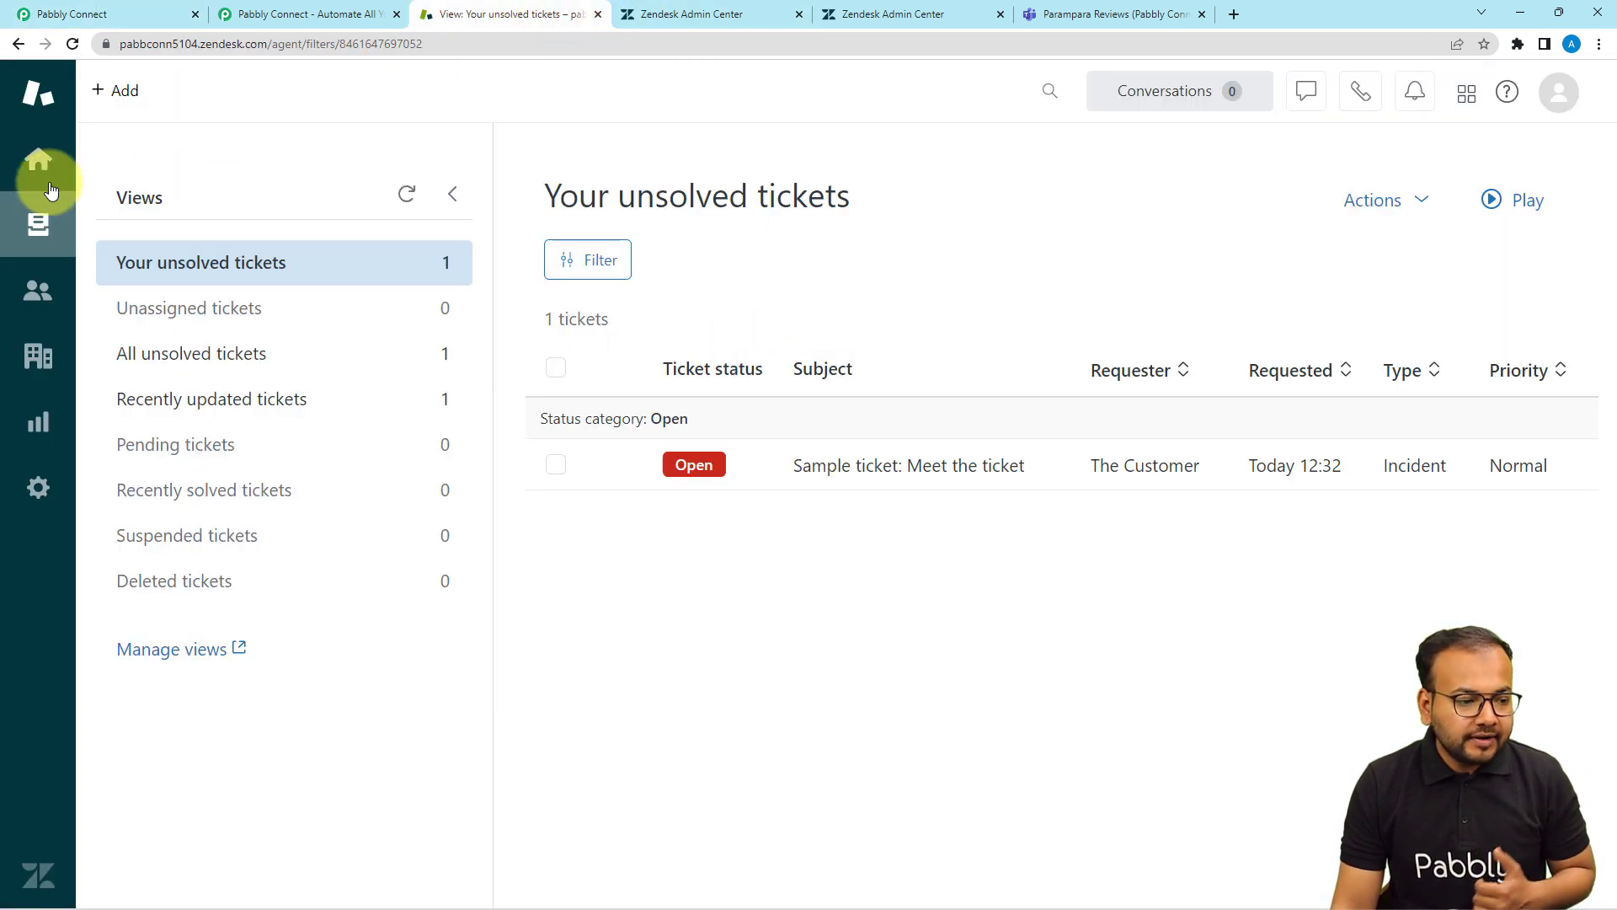
click(104, 91)
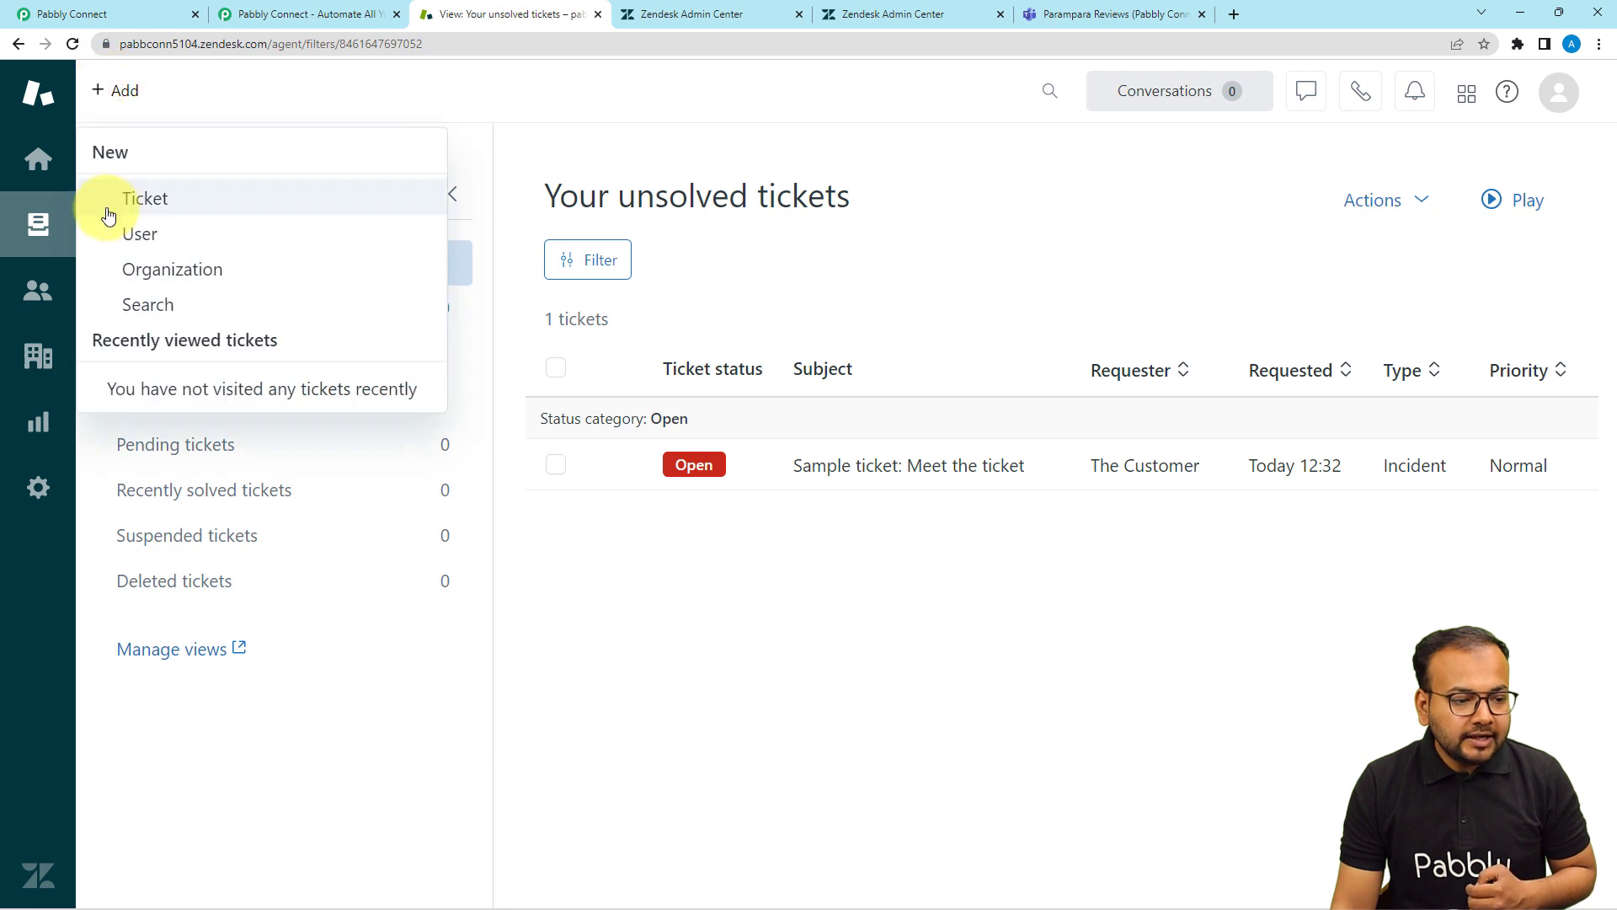
click(139, 199)
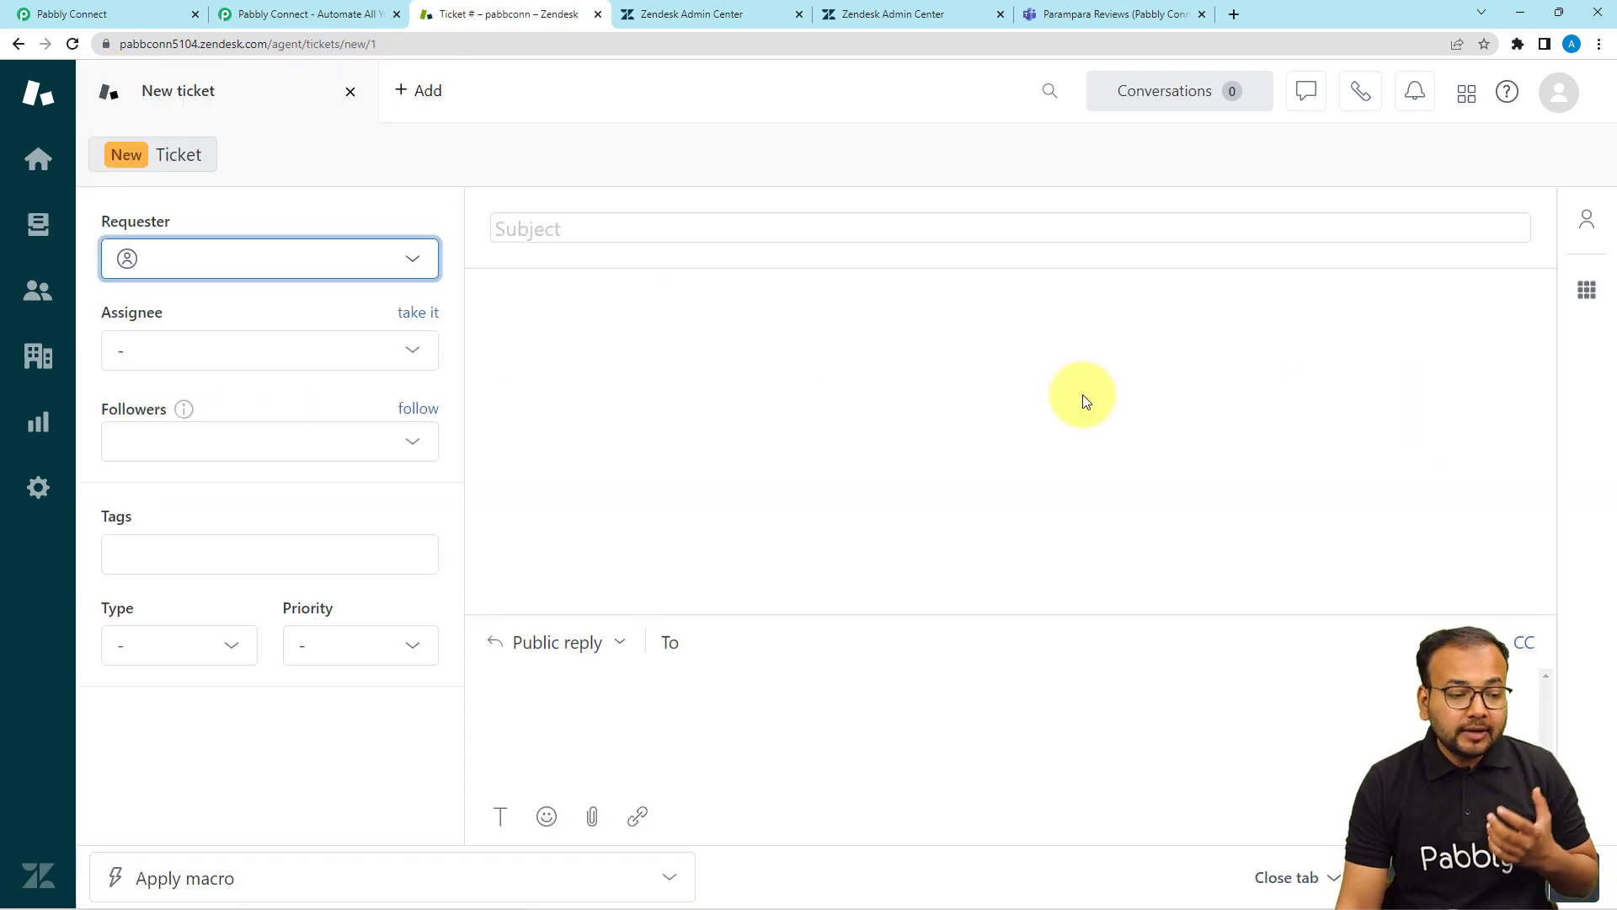
click(307, 278)
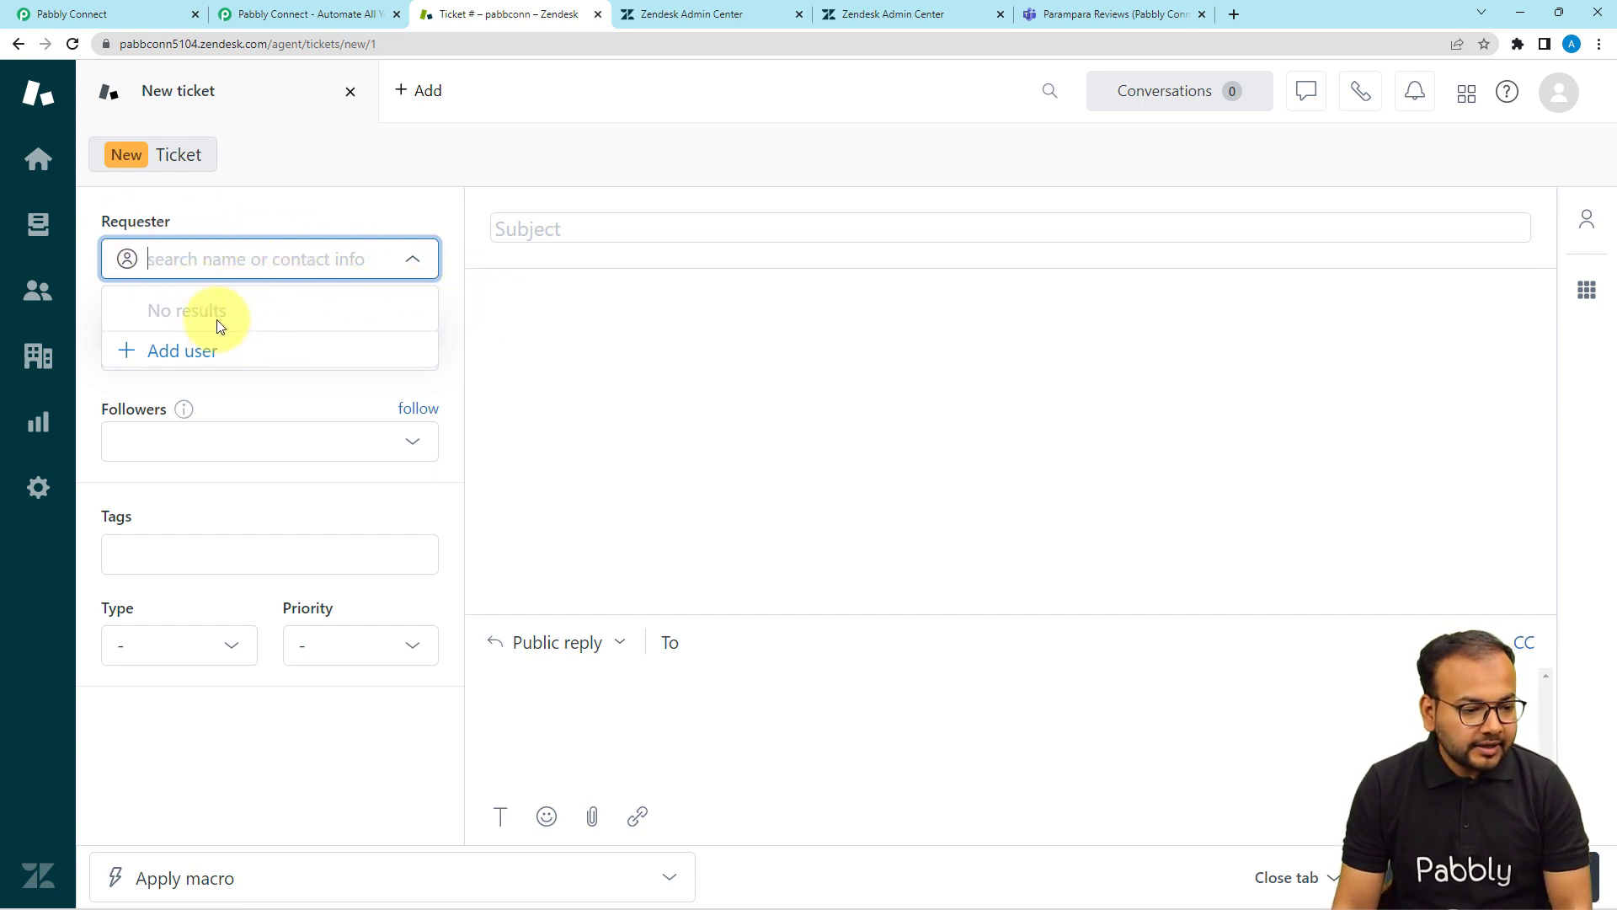
text(s)
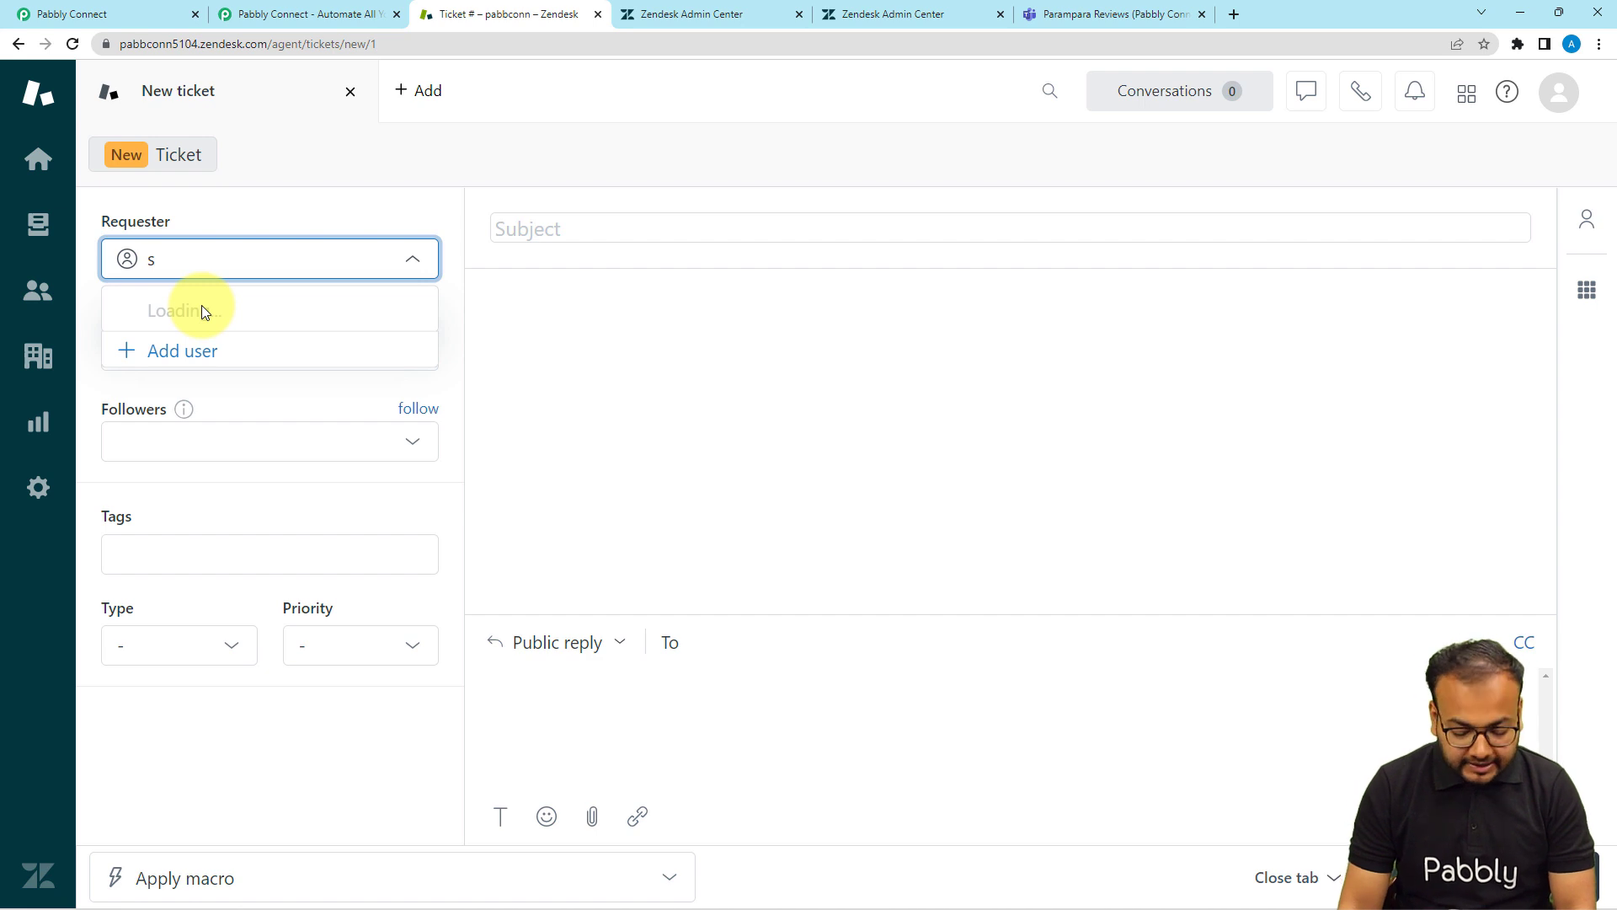
key(BackSpace)
text(as)
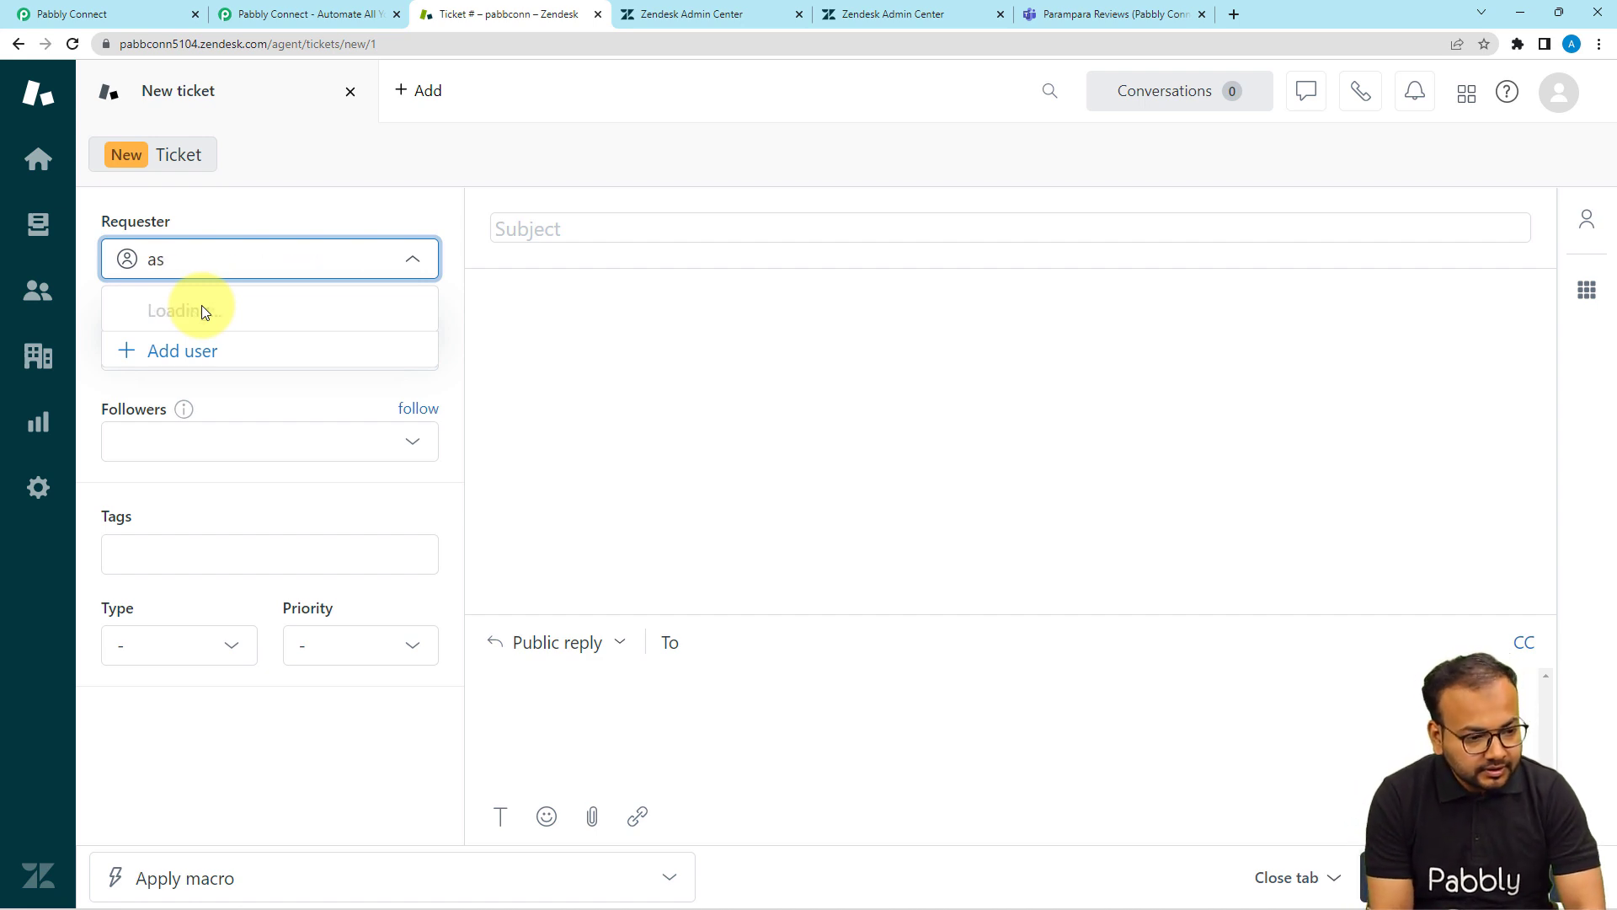
text(hi)
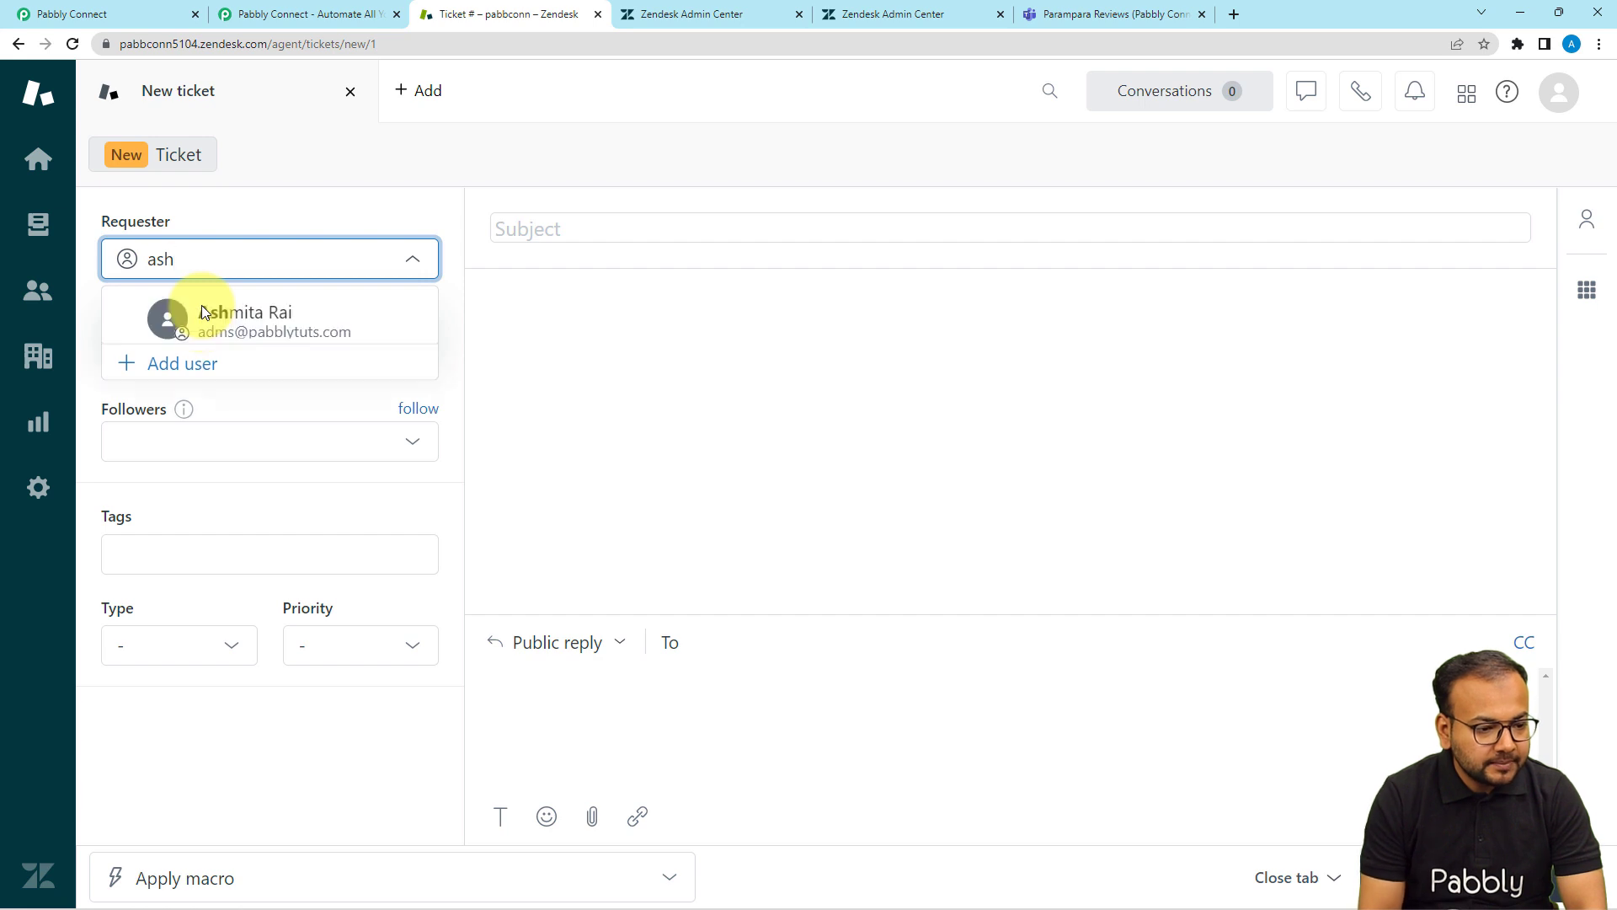
click(203, 312)
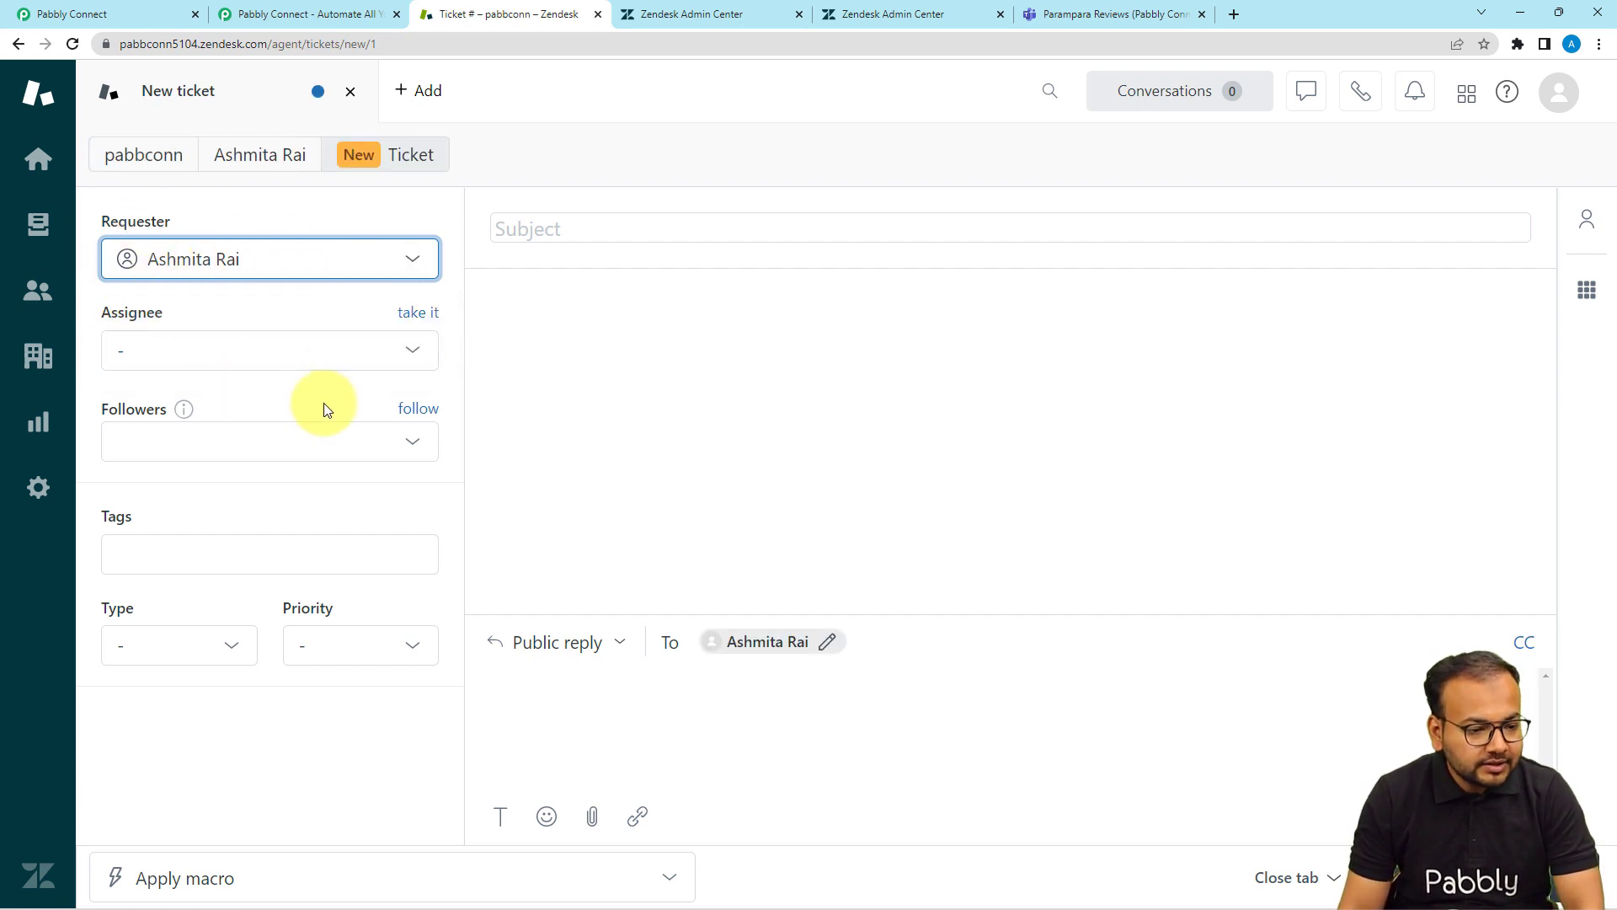
Assign the new ticket to the same user within the Support group.
click(318, 370)
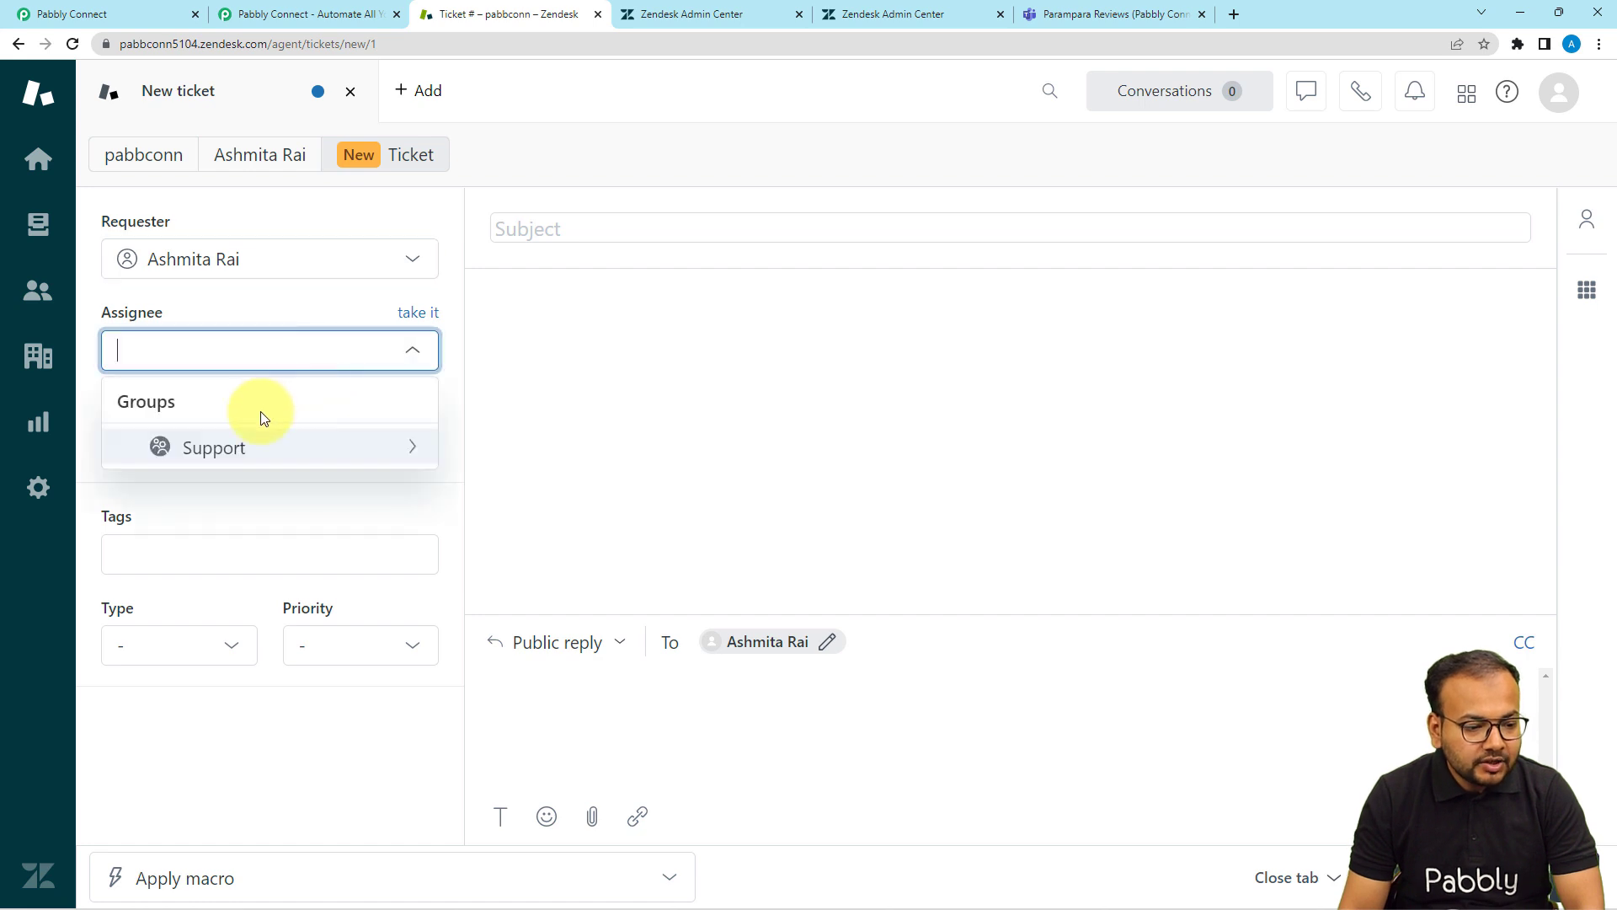
click(231, 451)
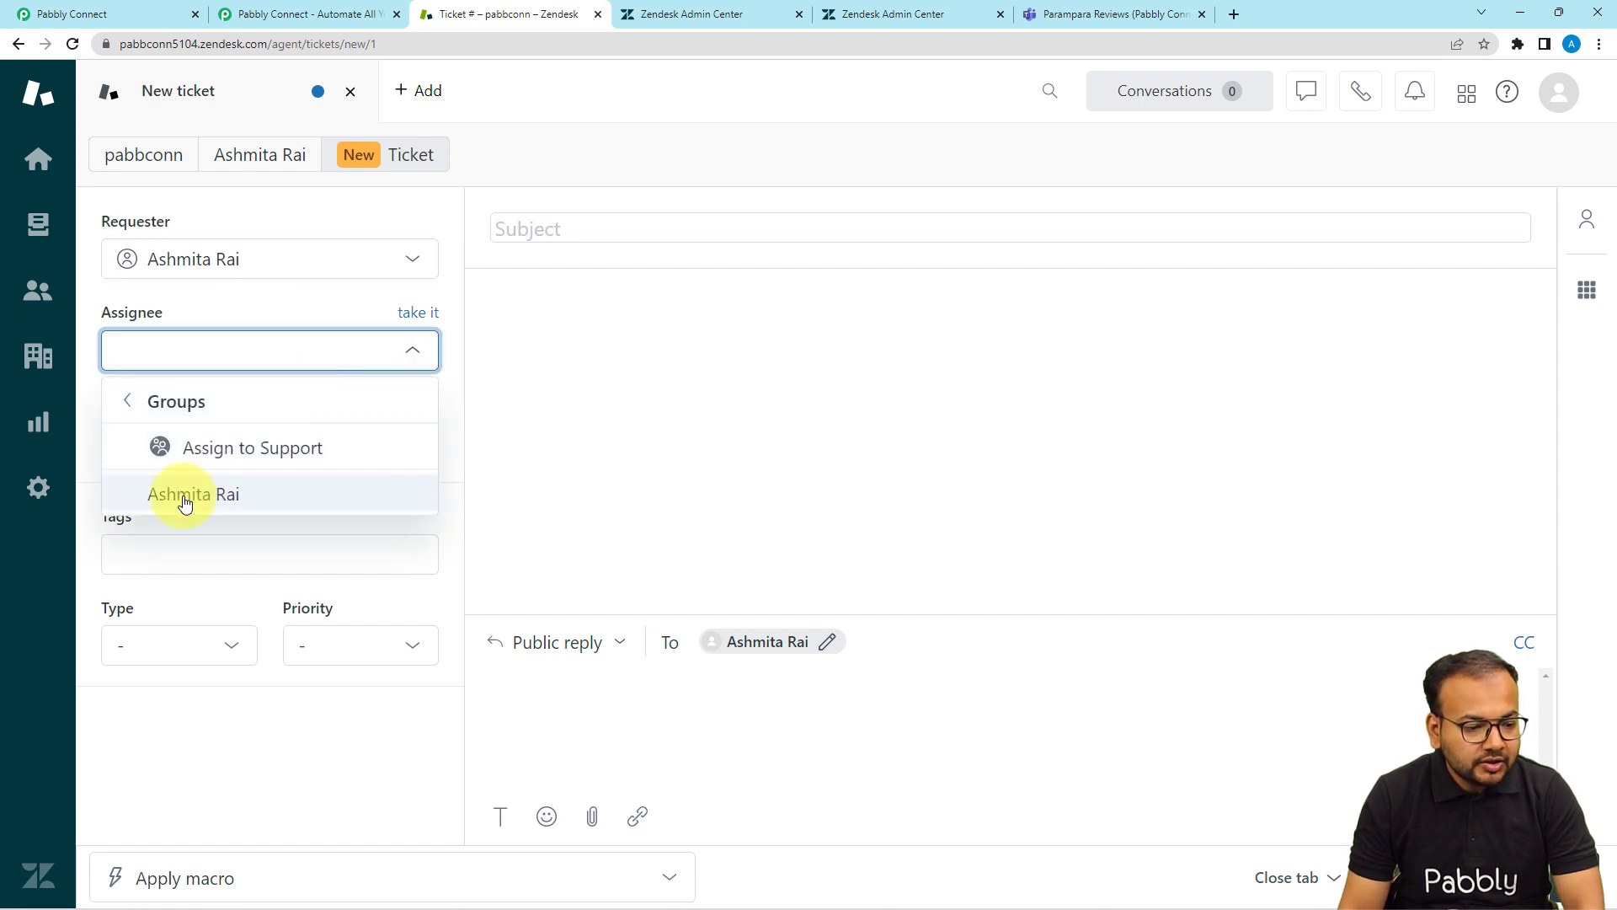
click(177, 495)
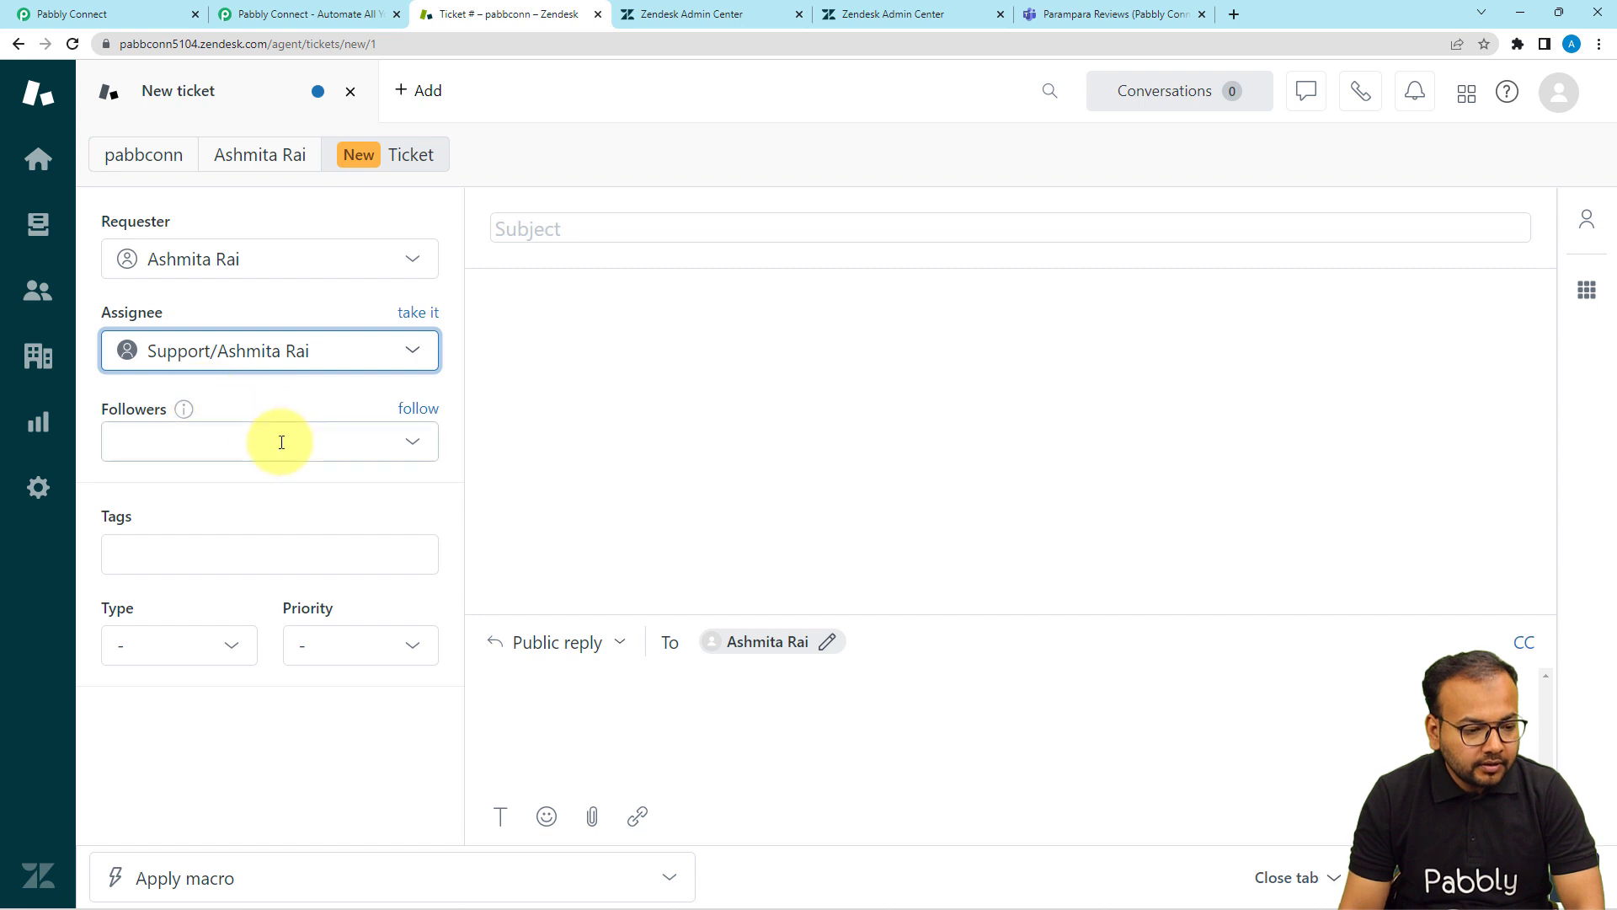
Set the ticket's type to Question and its priority to Normal.
click(293, 549)
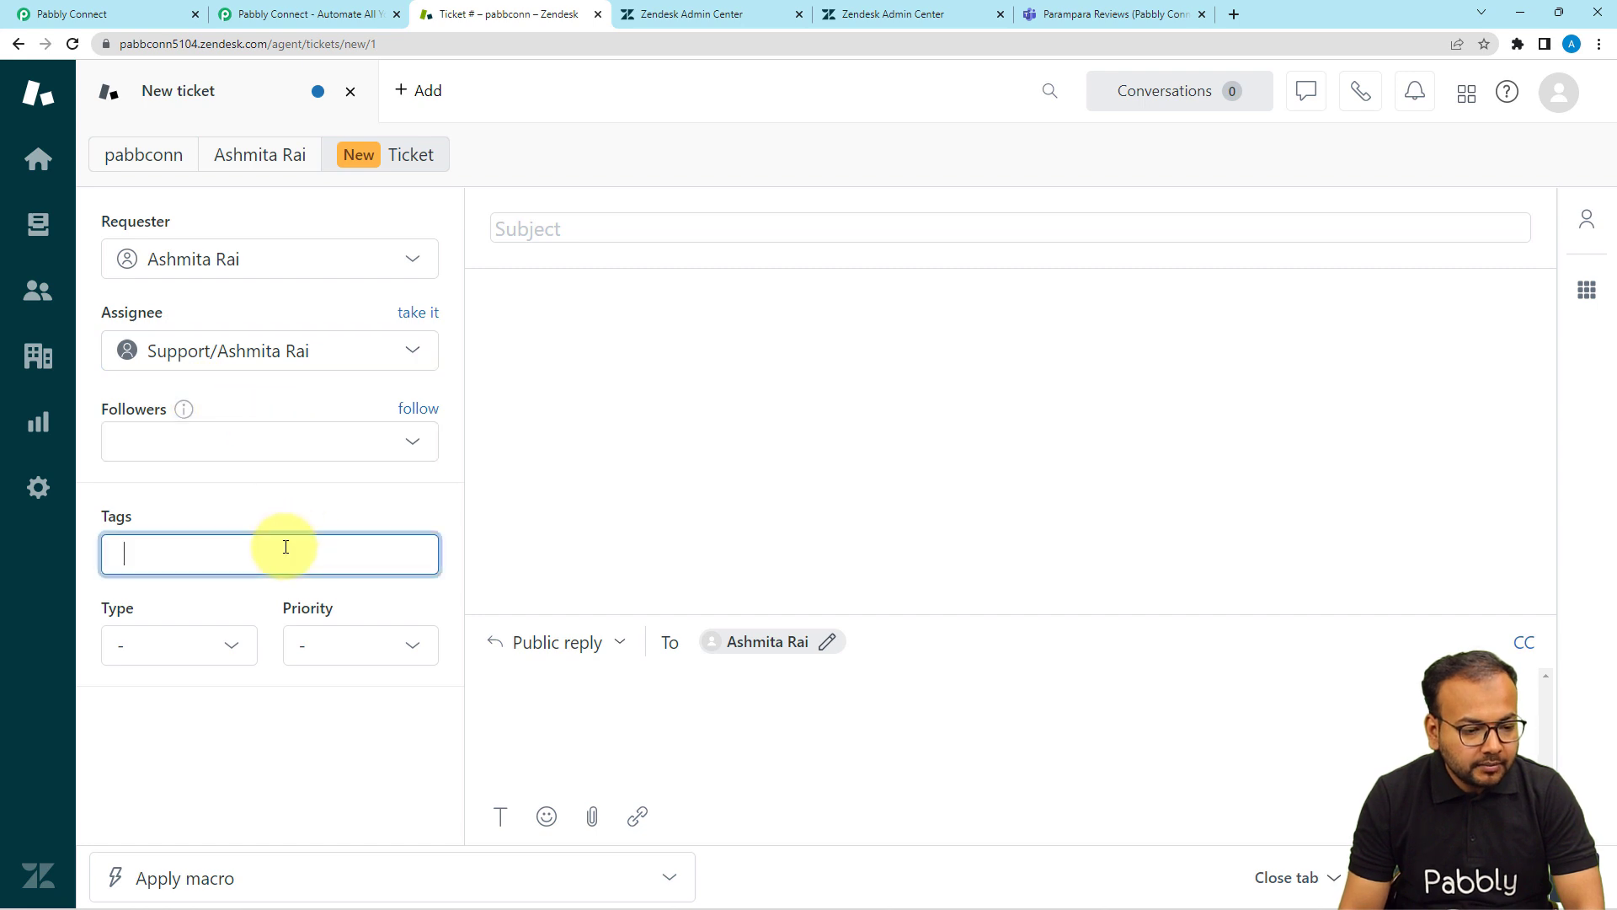
click(240, 644)
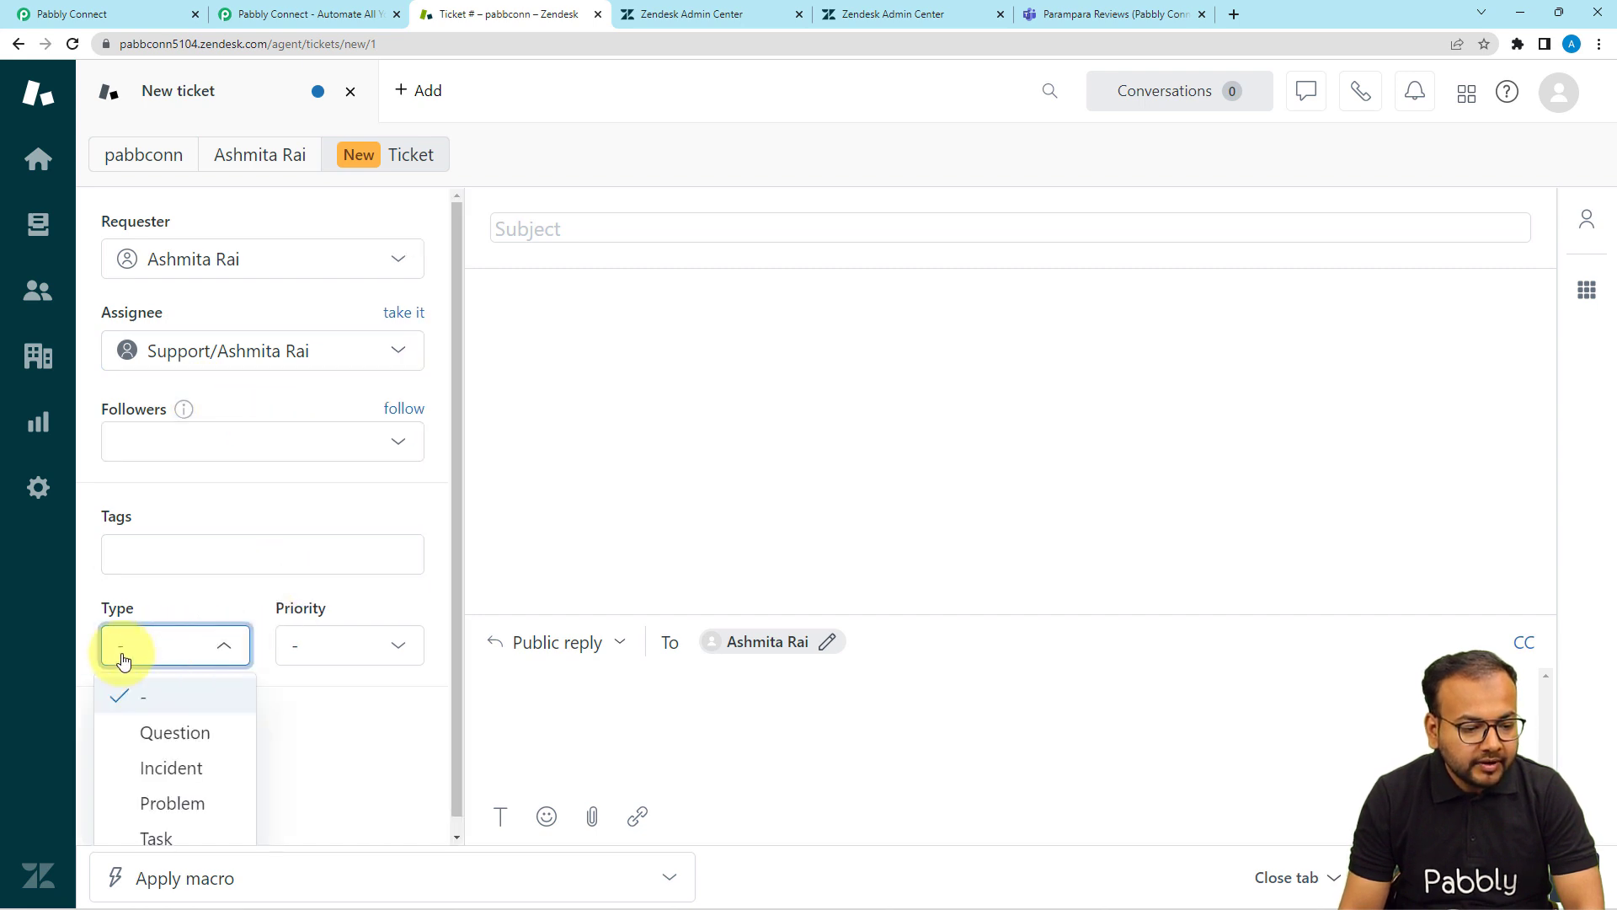
click(150, 740)
click(359, 647)
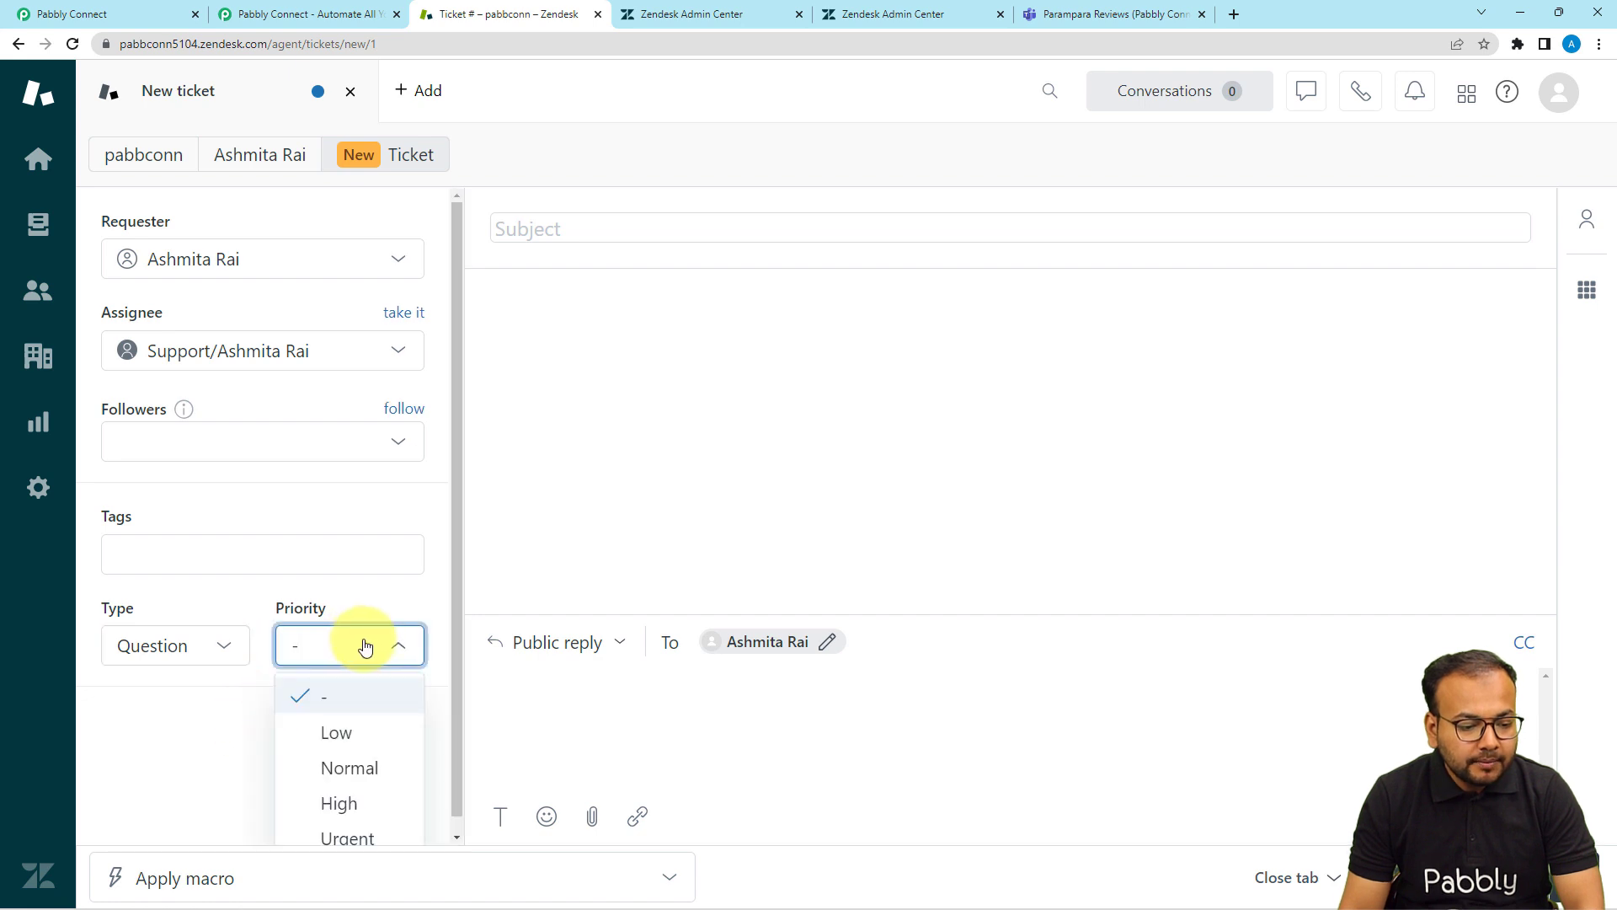
click(352, 772)
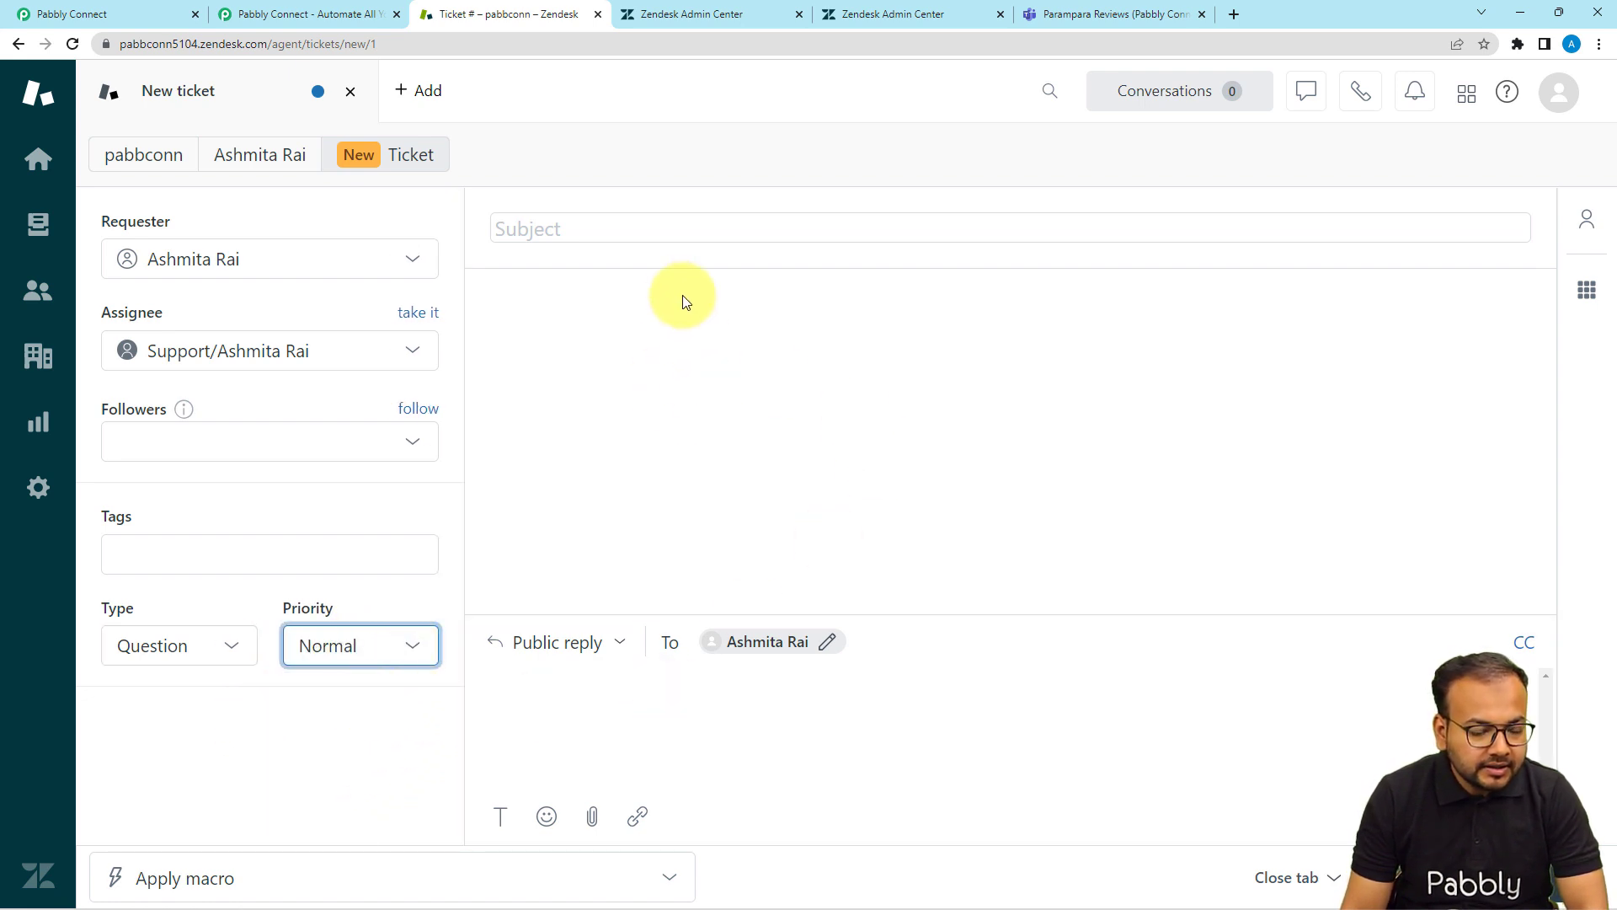
Enter "Sample subject" as the subject and "This is a new Ticket" as the public reply, and submit the ticket.
click(681, 229)
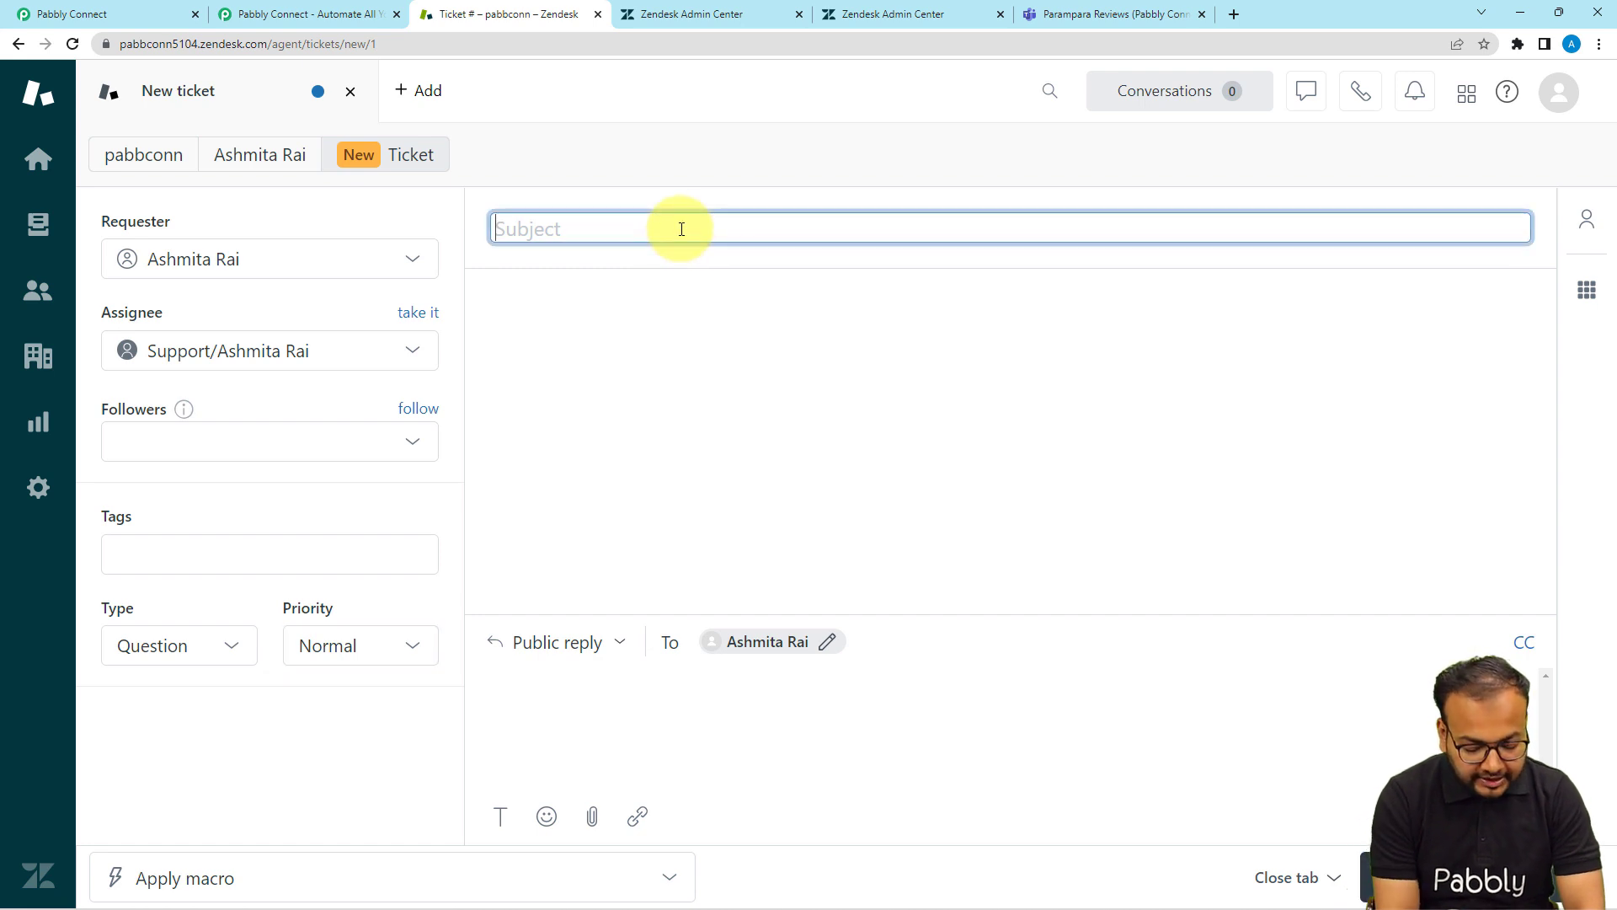
text(Sample subject)
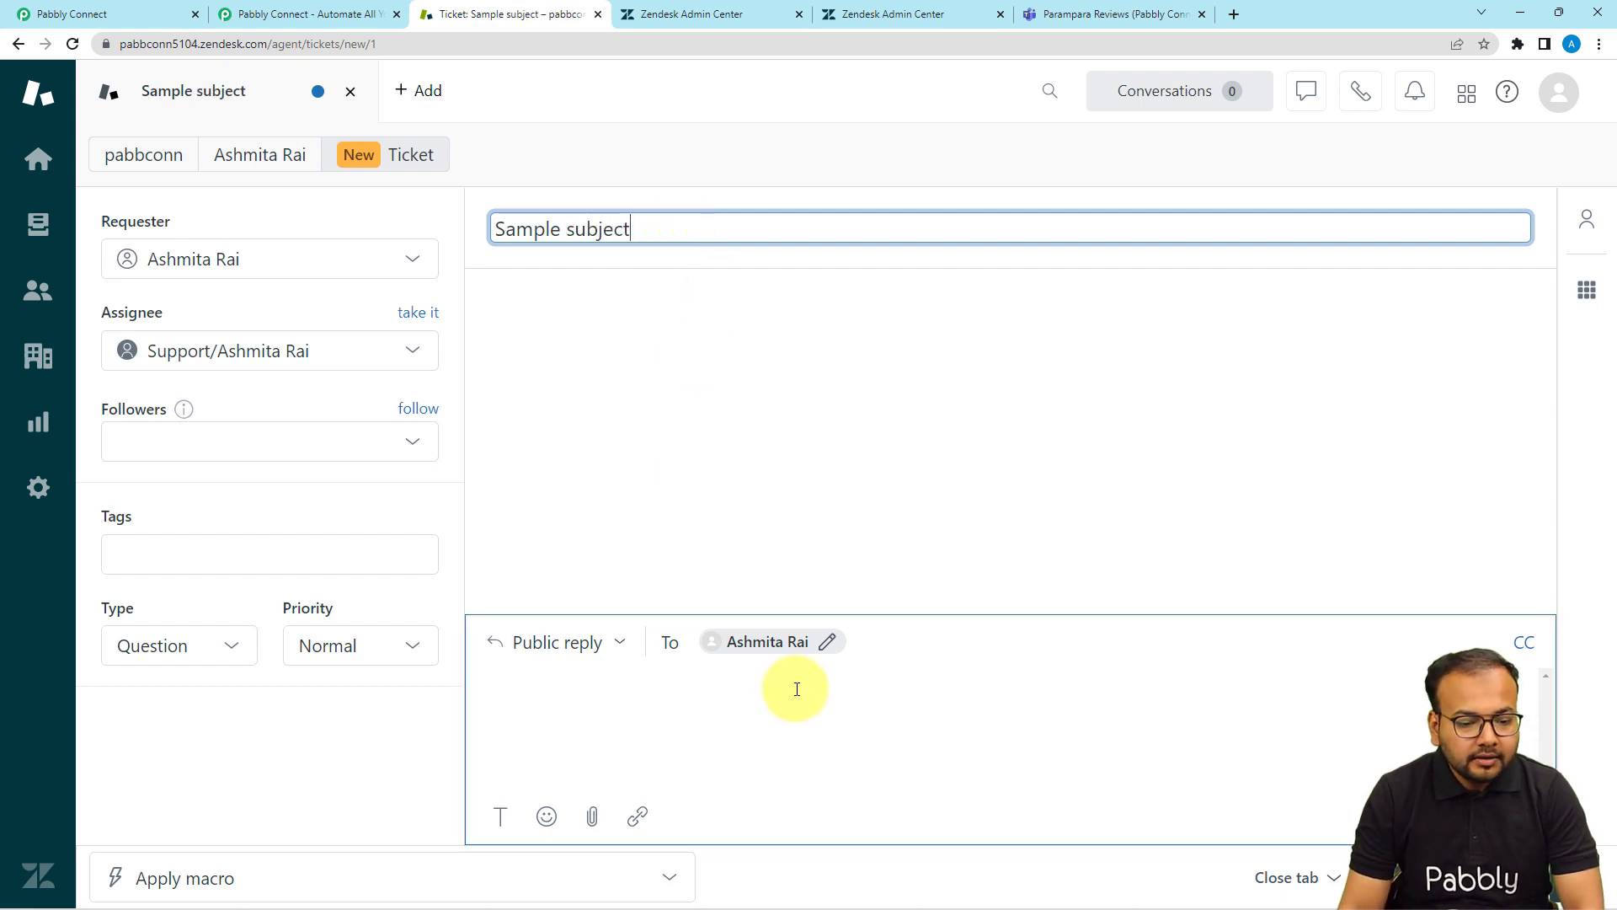
click(722, 710)
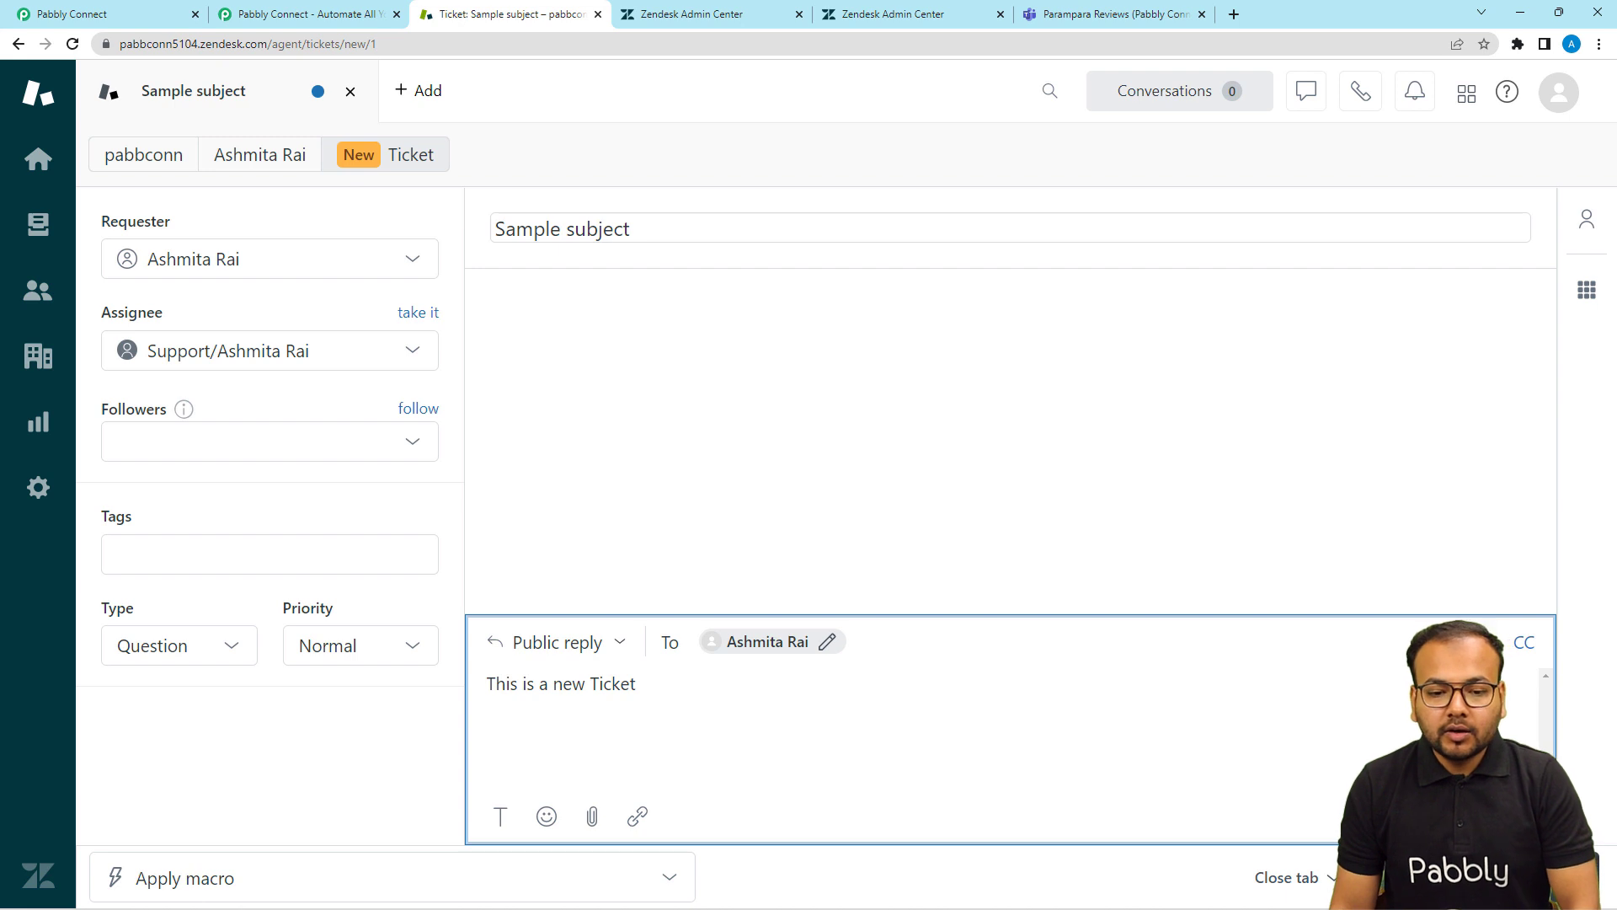
click(1499, 878)
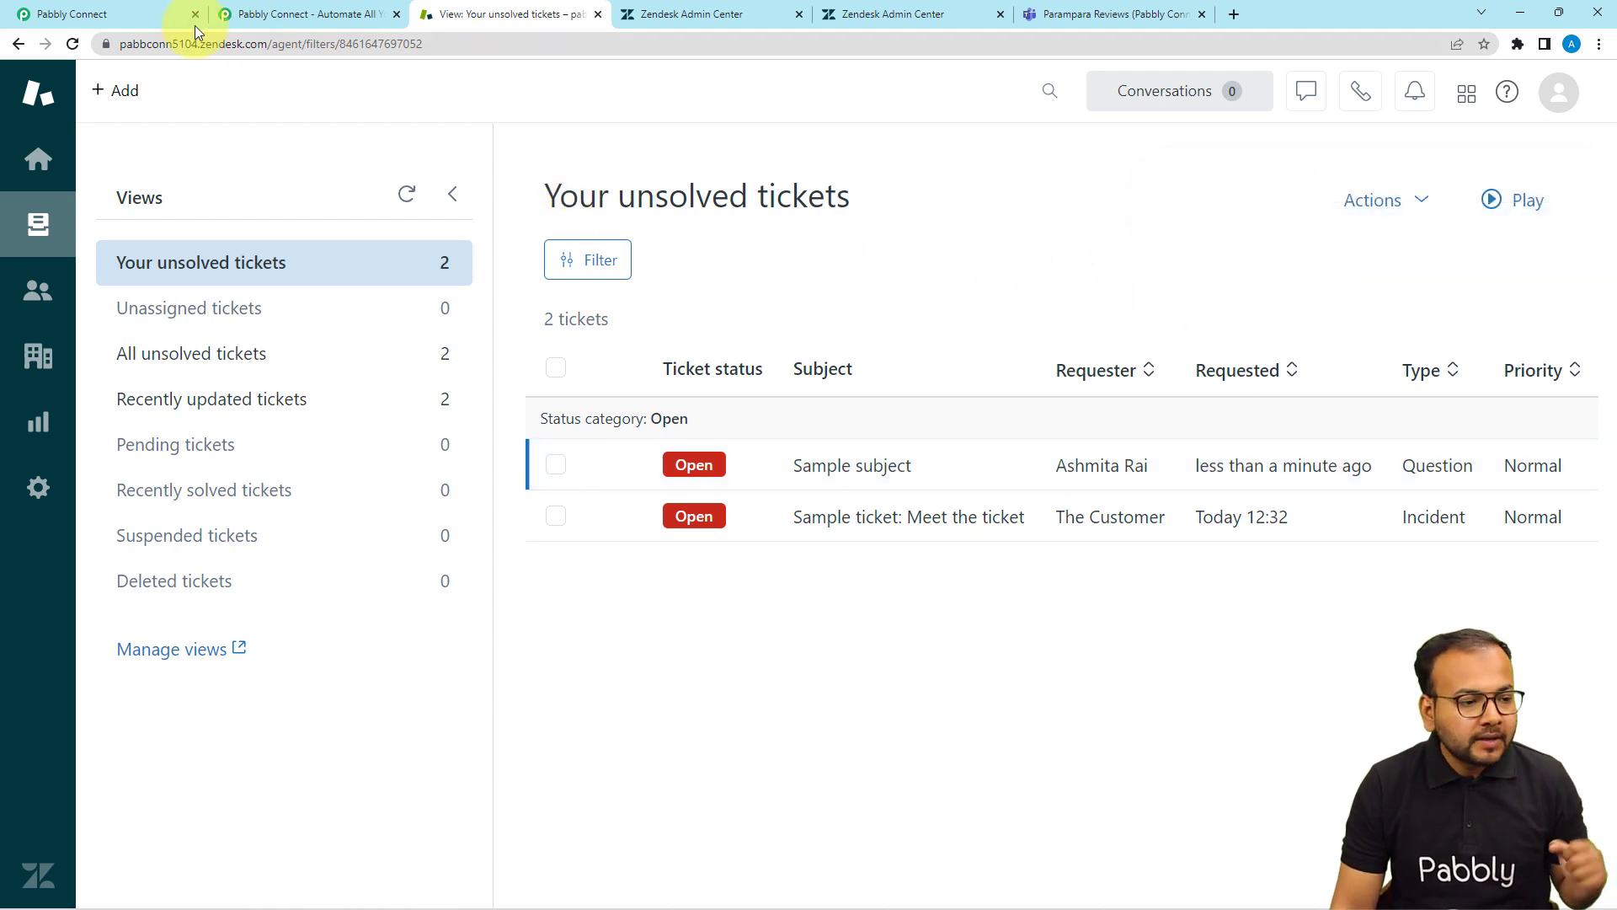
Switch back to Pabbly Connect and examine the ticket status, priority, organization and group in the captured webhook response.
click(160, 15)
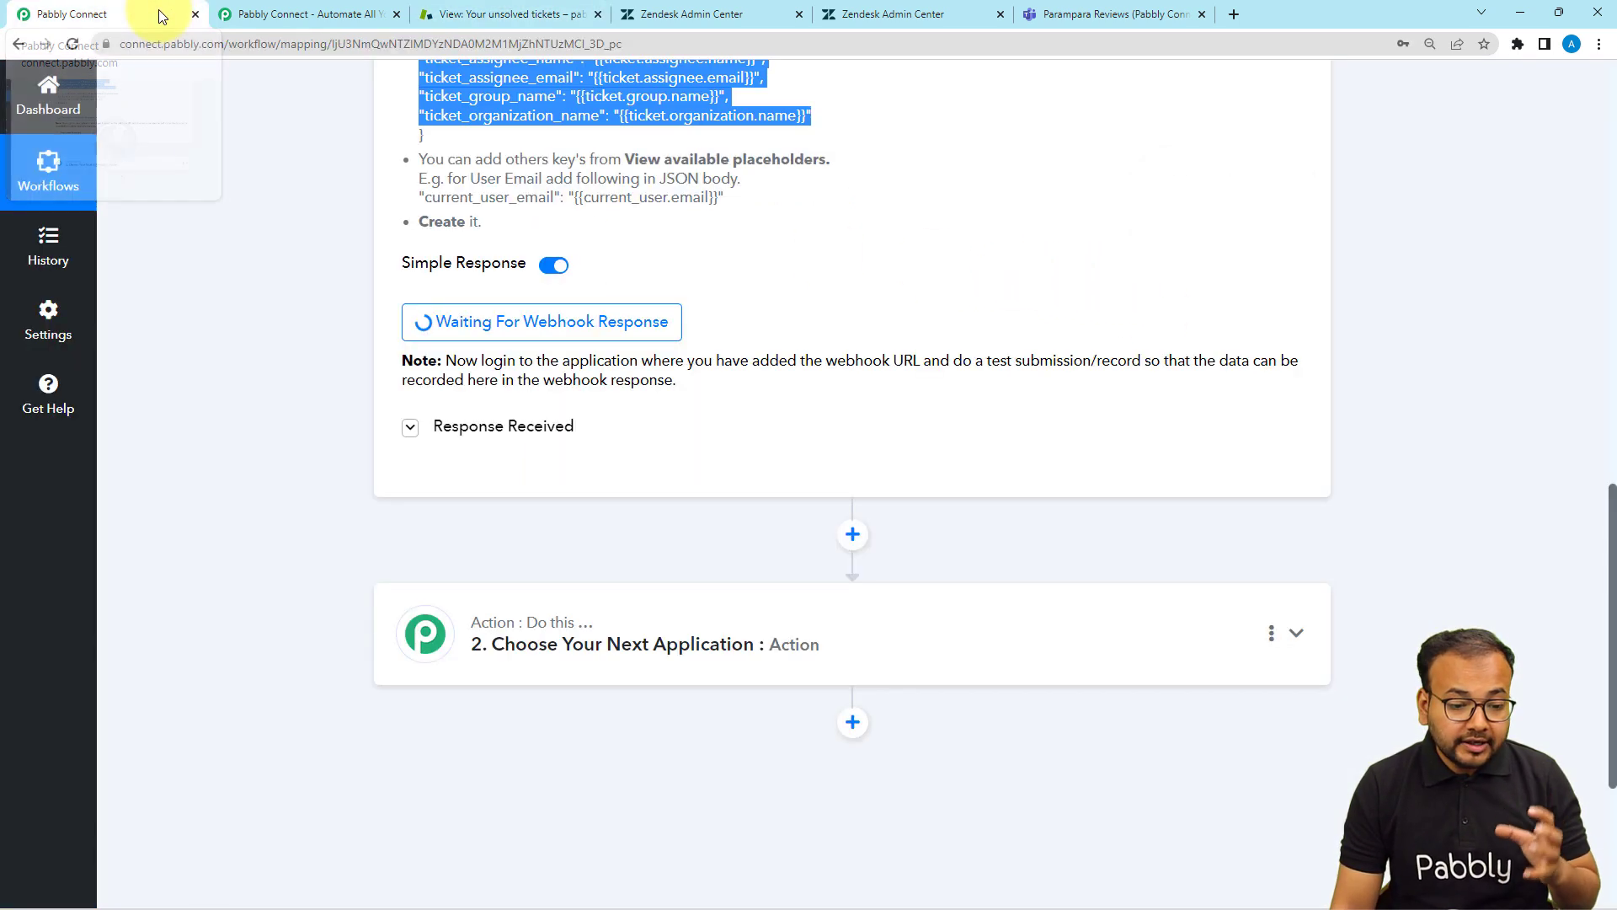
scroll(250, 308, down, 3)
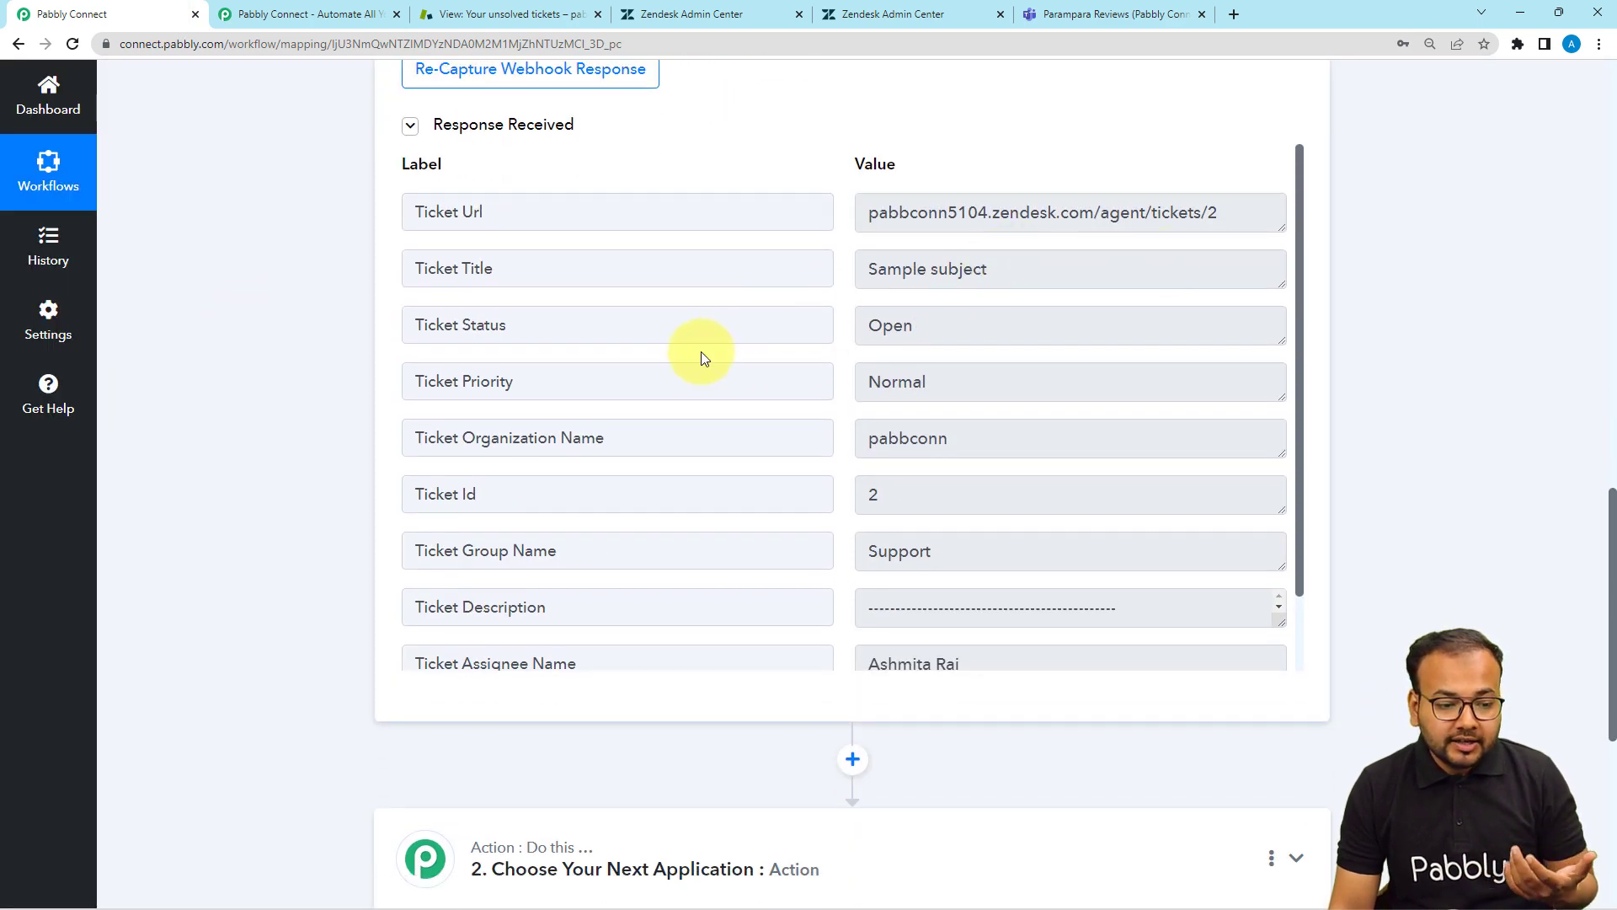
double_click(946, 329)
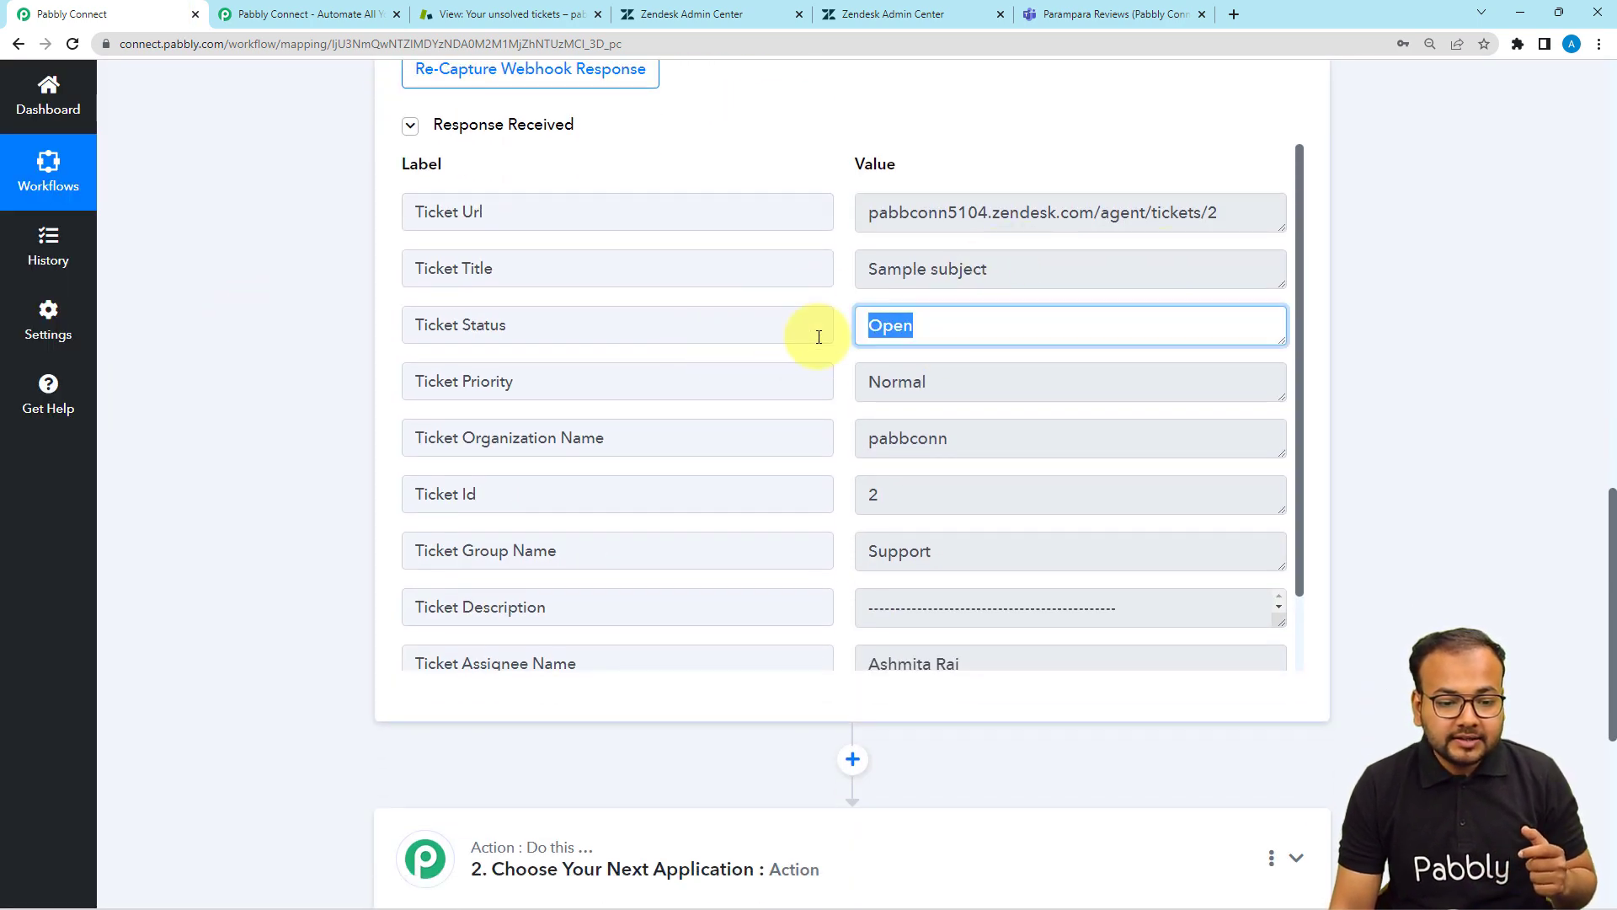
click(985, 382)
key(ctrl+a)
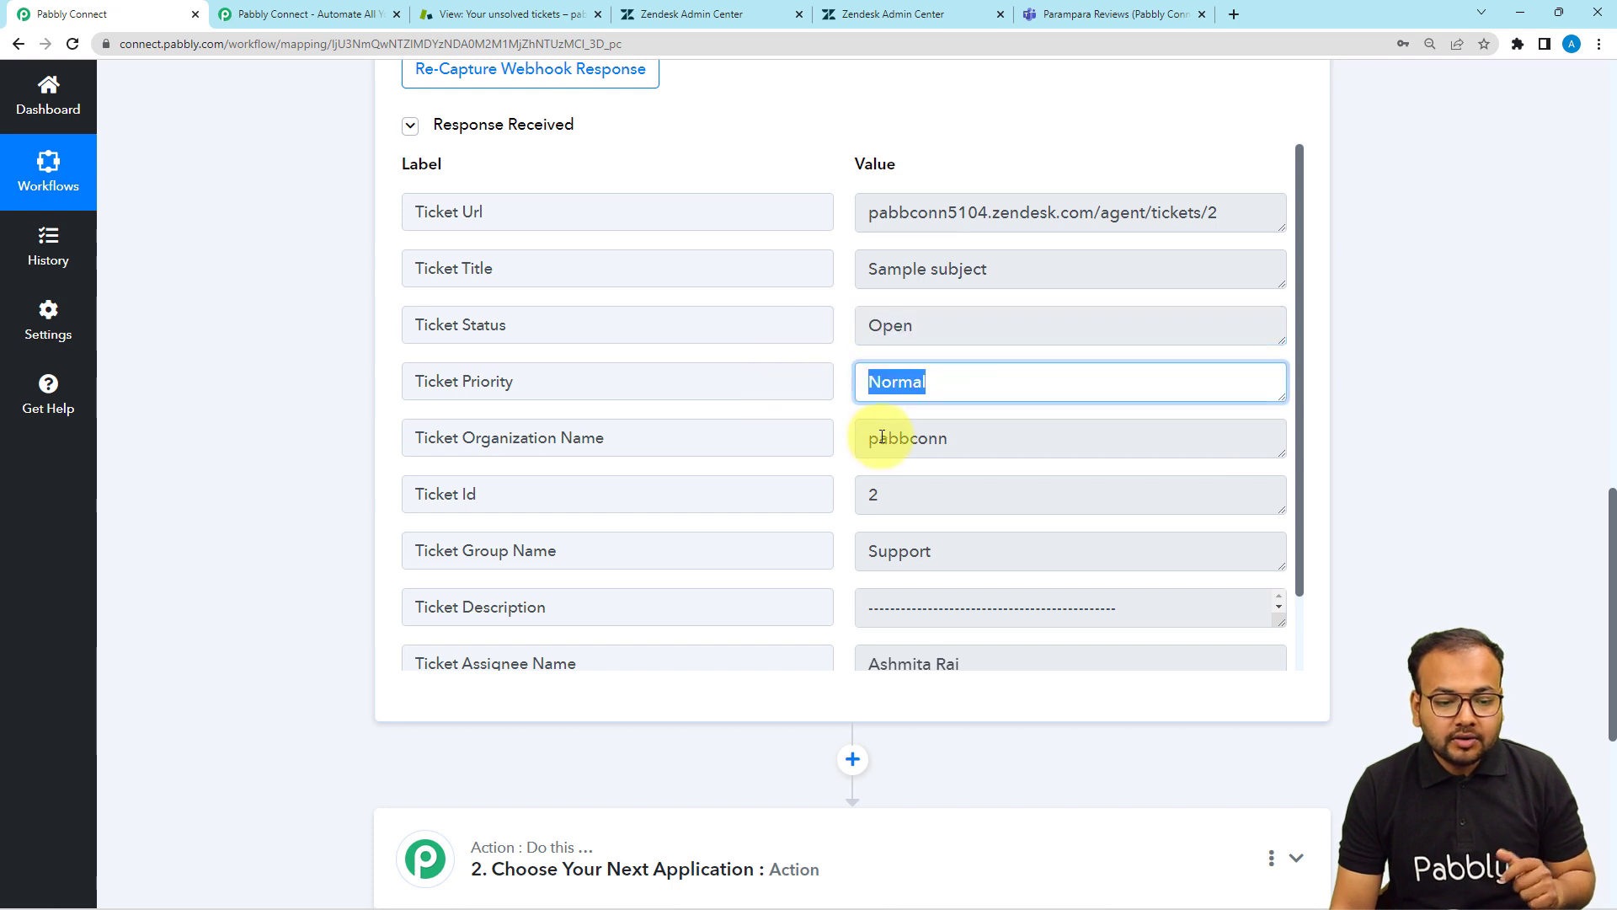
double_click(1006, 438)
scroll(711, 453, down, 1)
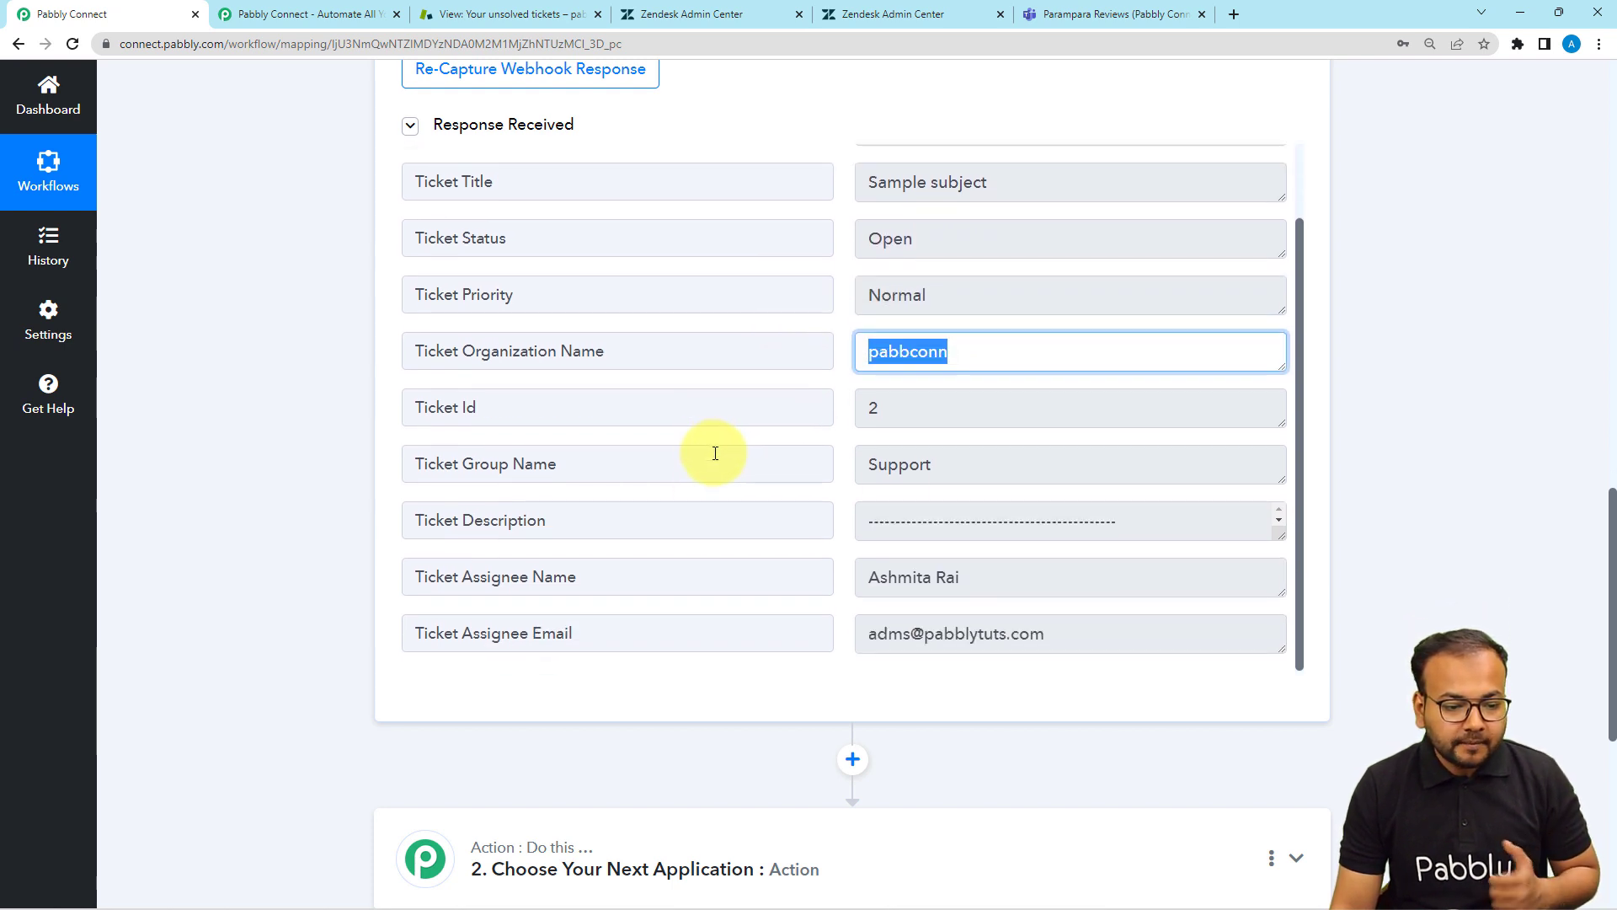
click(990, 477)
key(ctrl+a)
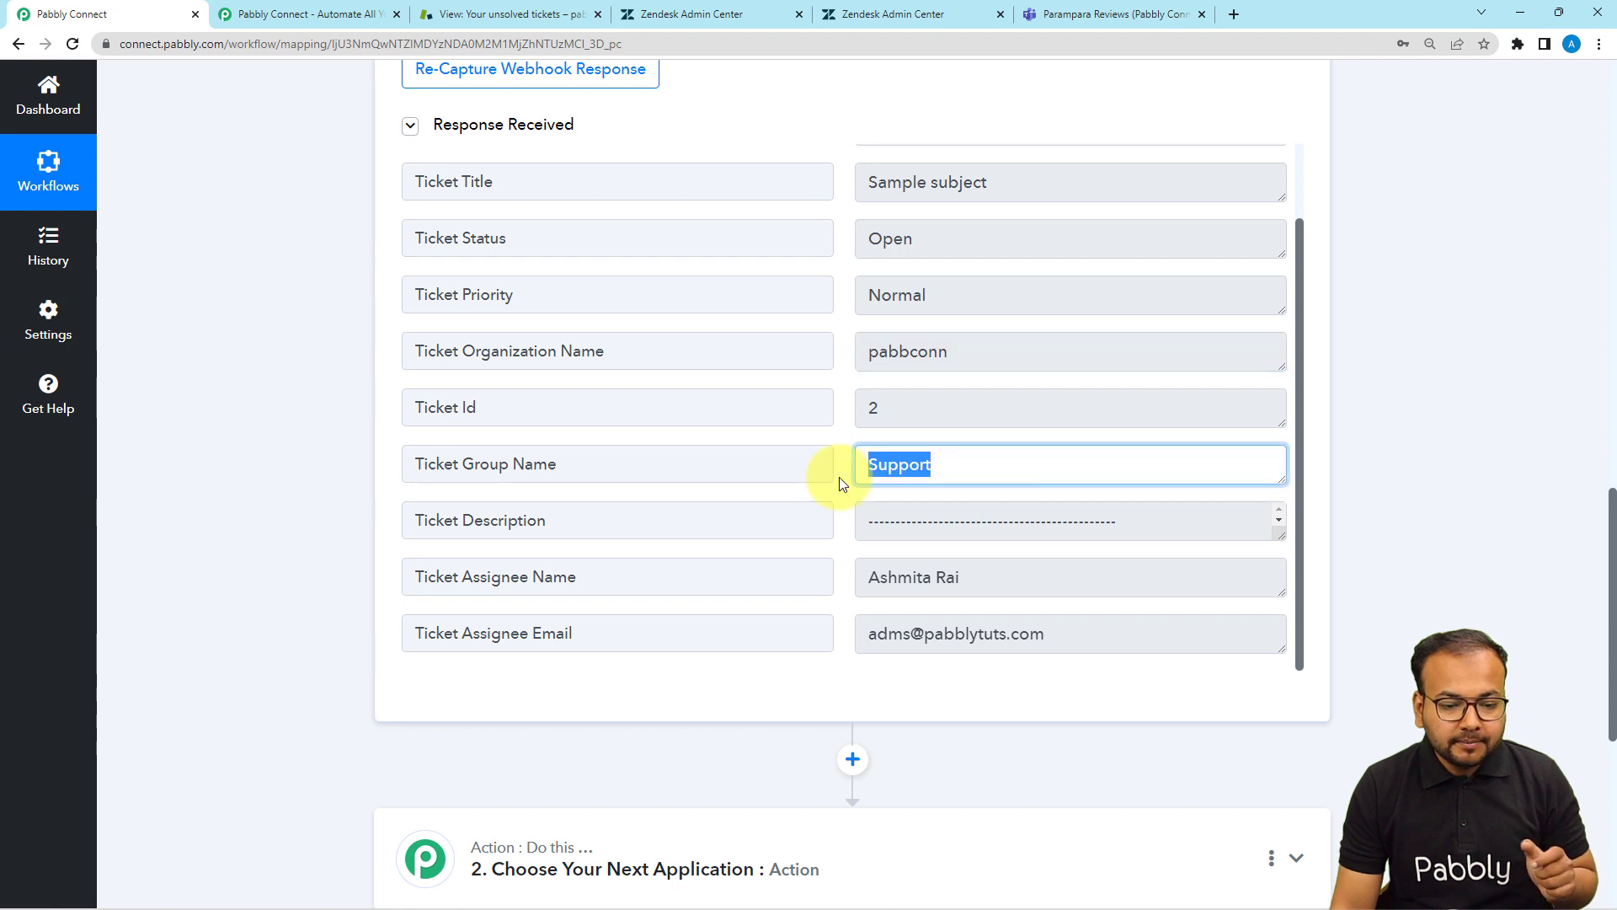
Enlarge the Ticket Description value in the webhook response to read its full text, and review the remaining ticket fields.
scroll(839, 476, down, 2)
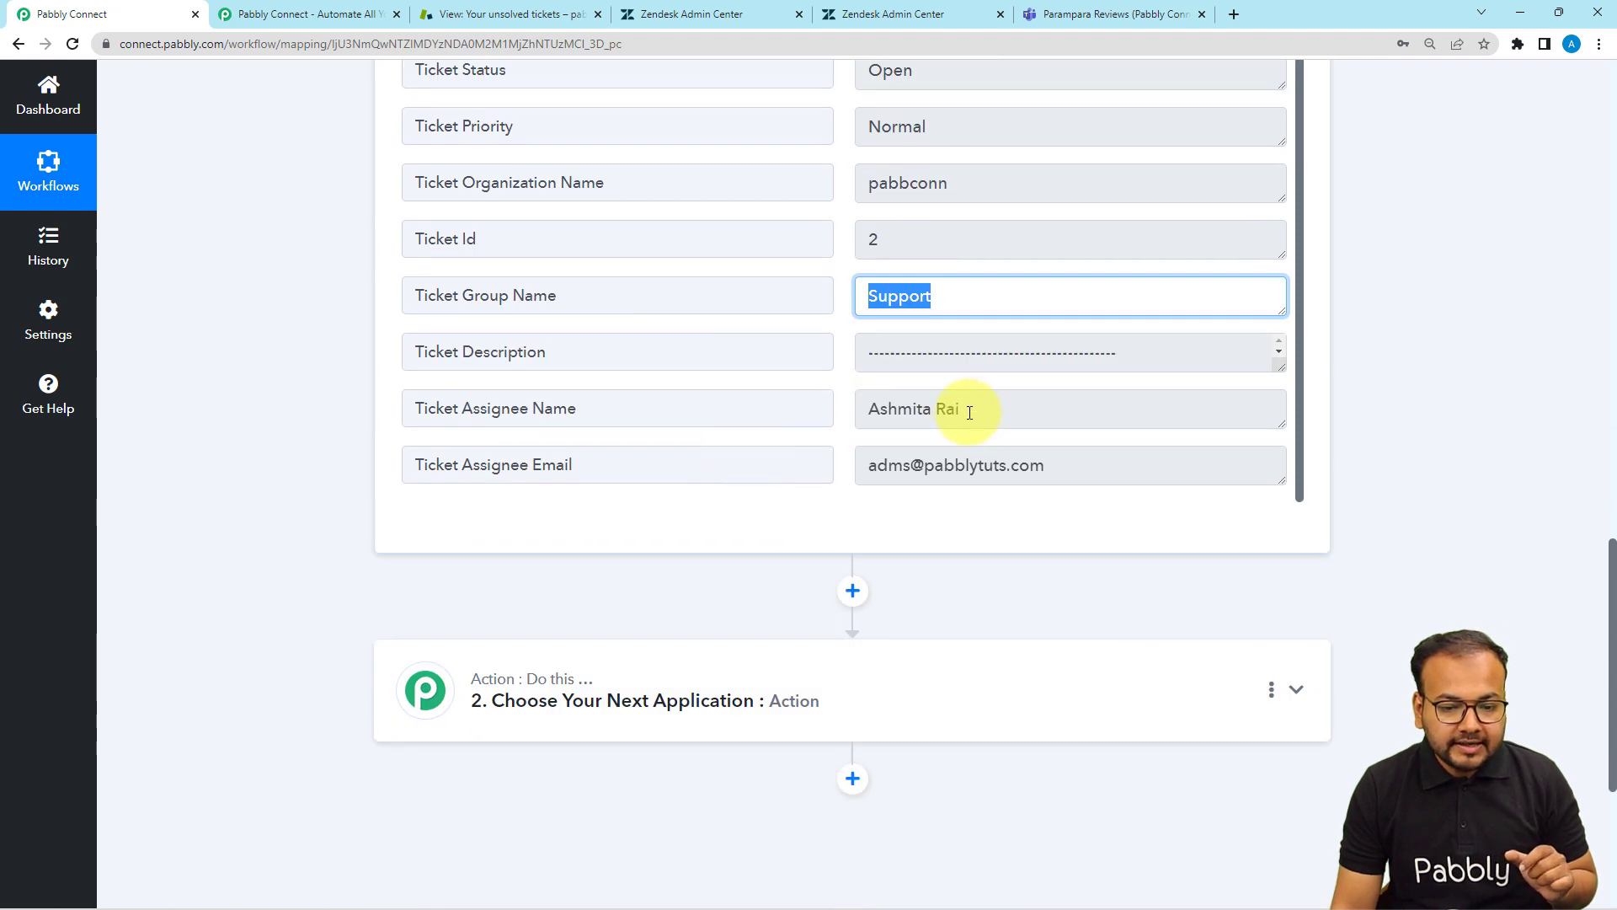
scroll(970, 413, up, 1)
drag(1284, 455, 1276, 510)
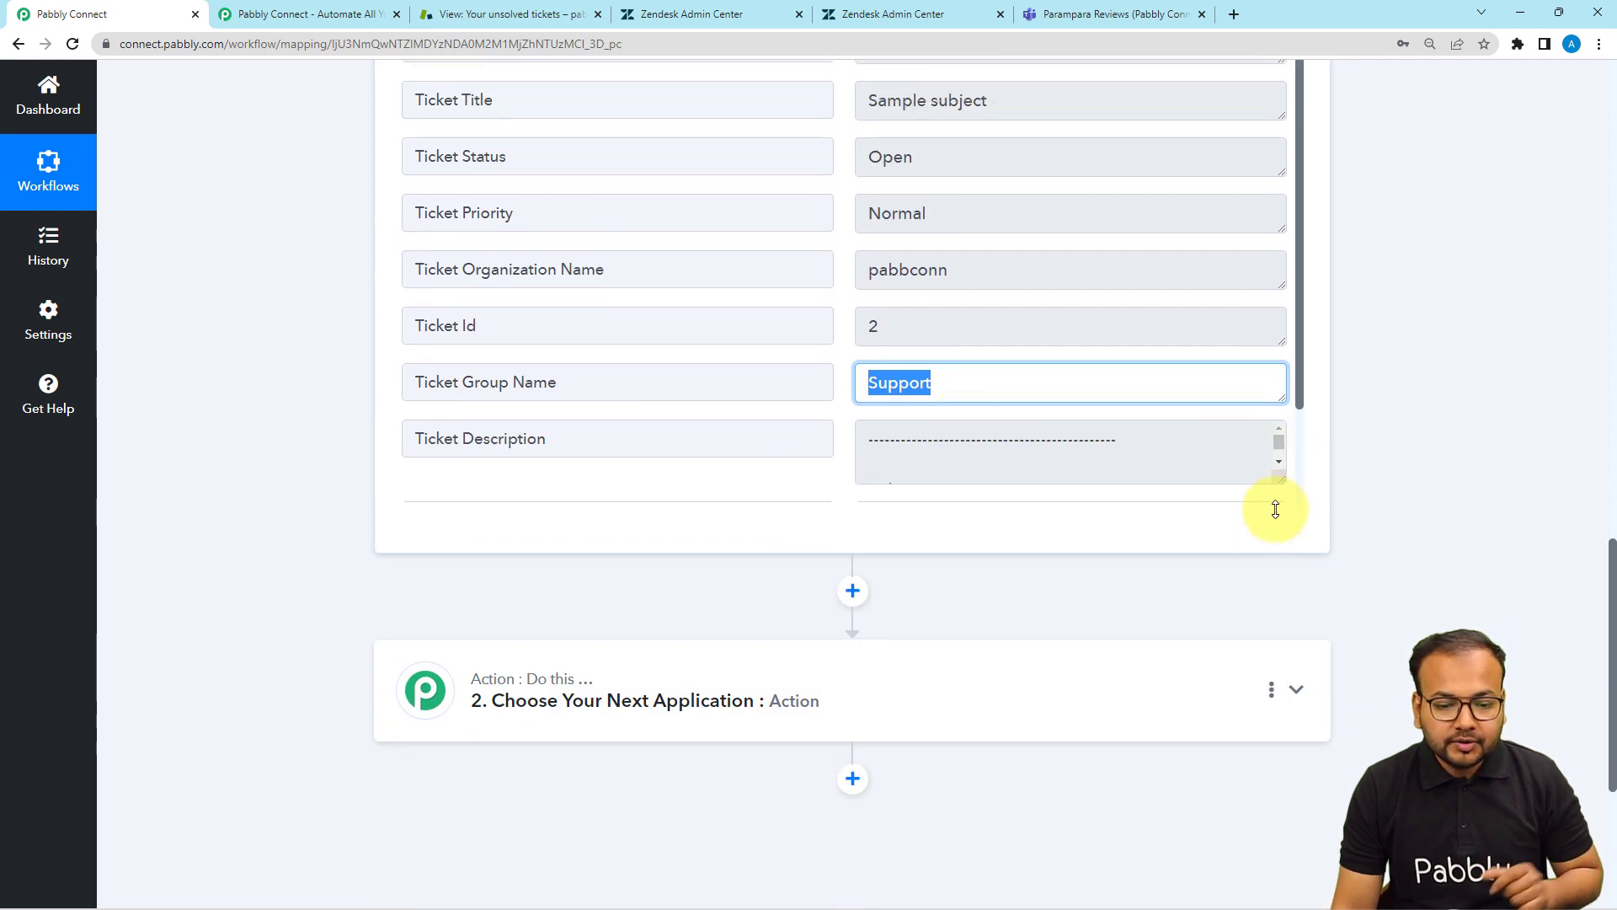
scroll(992, 426, down, 2)
scroll(711, 383, up, 1)
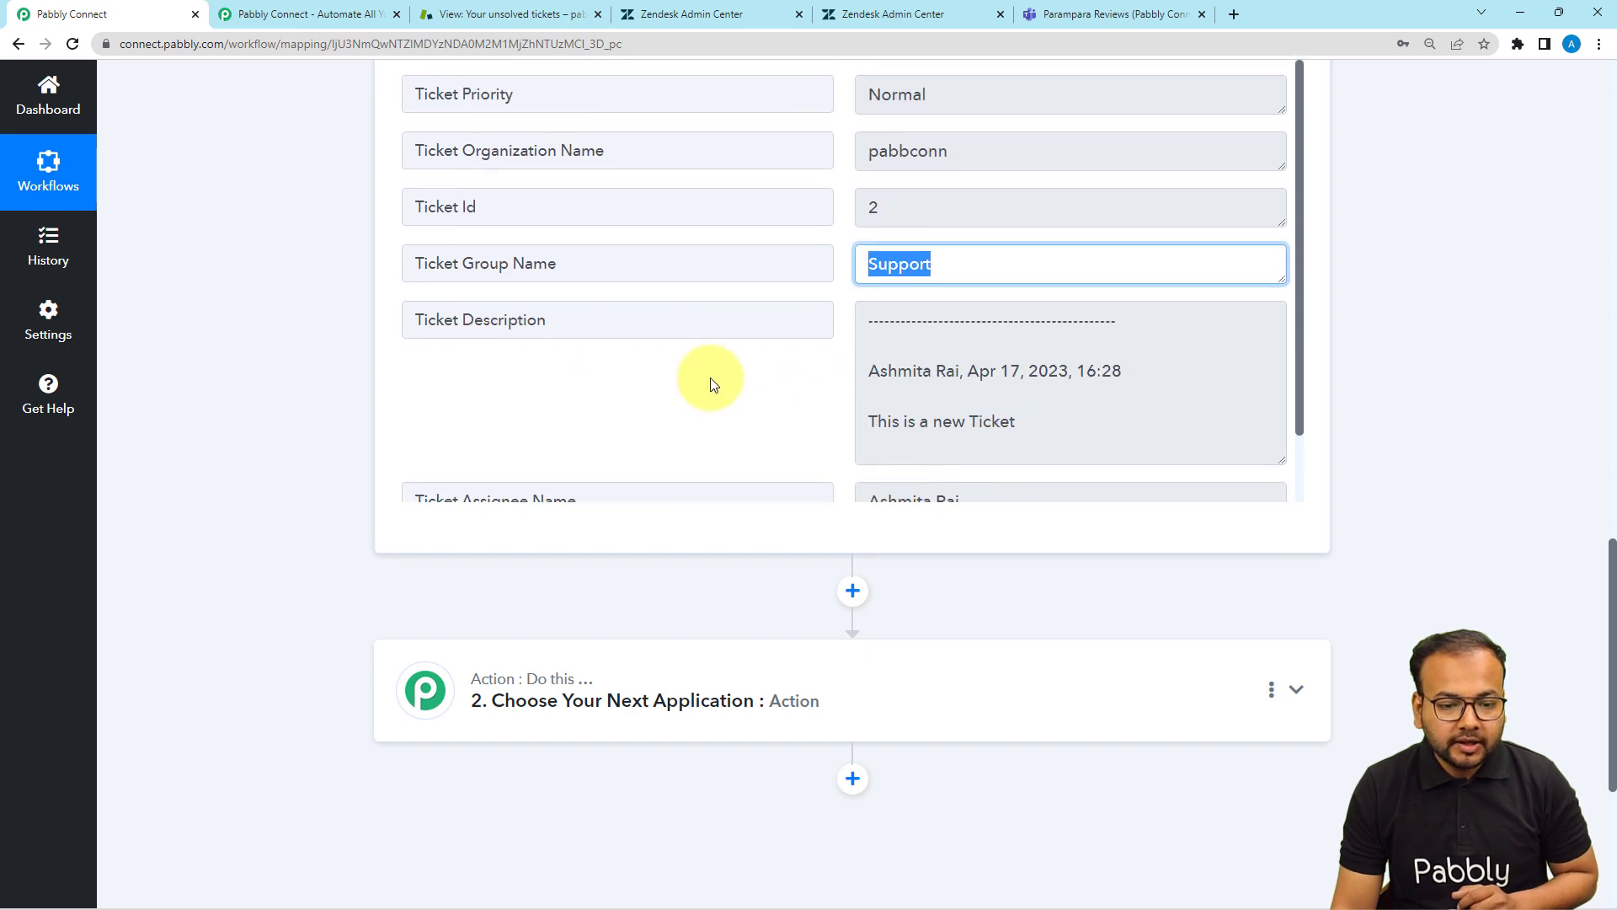
scroll(710, 381, up, 2)
scroll(430, 240, up, 3)
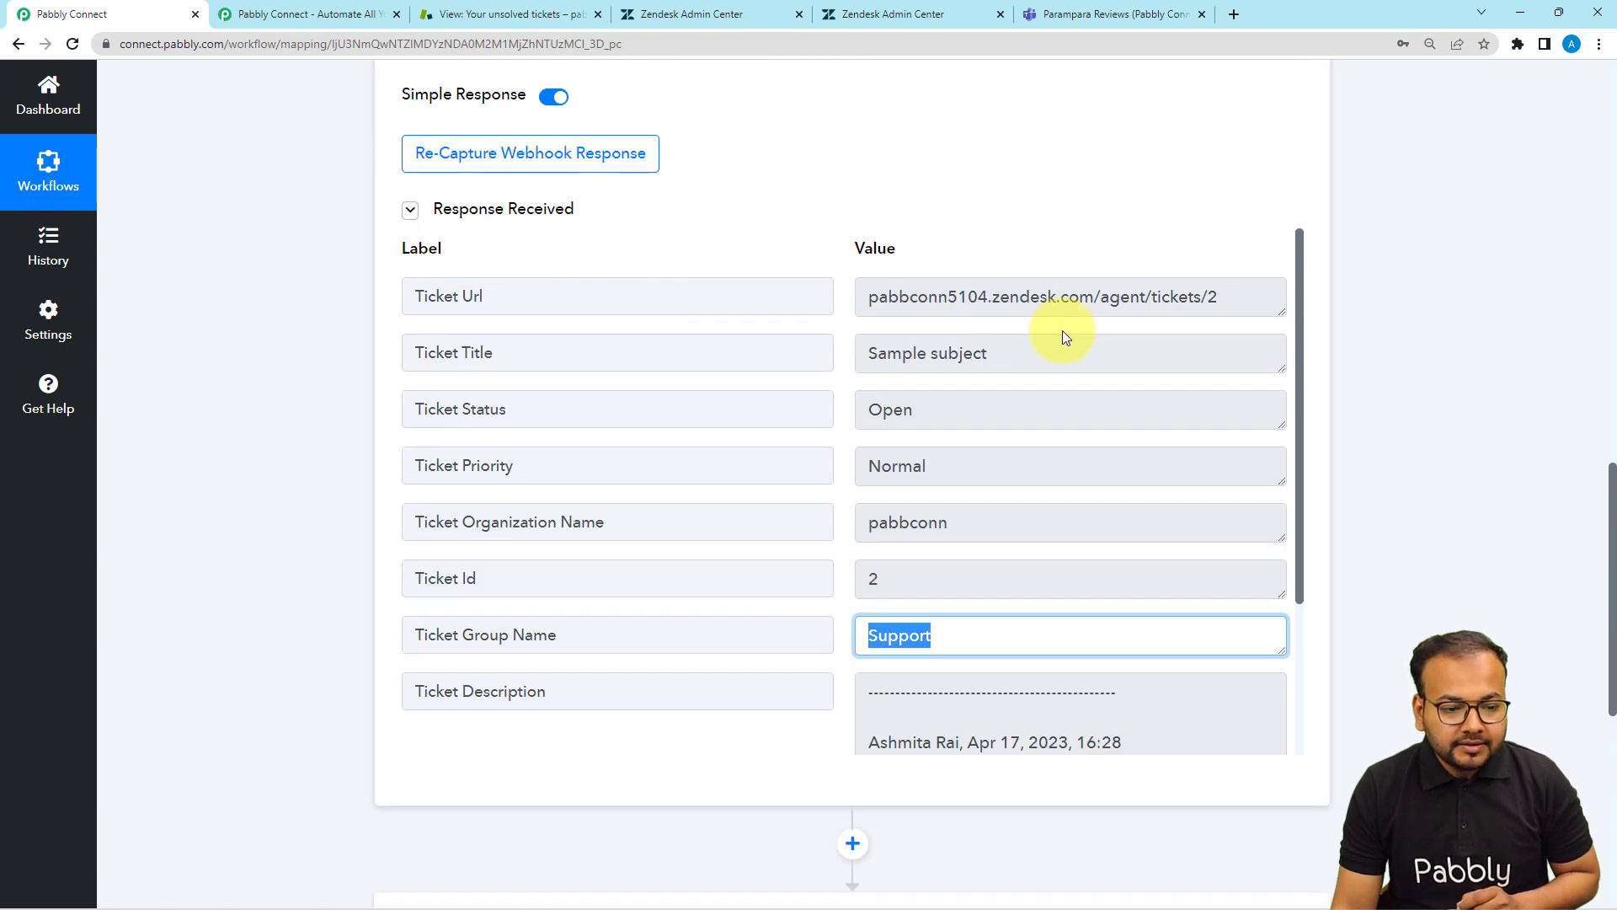
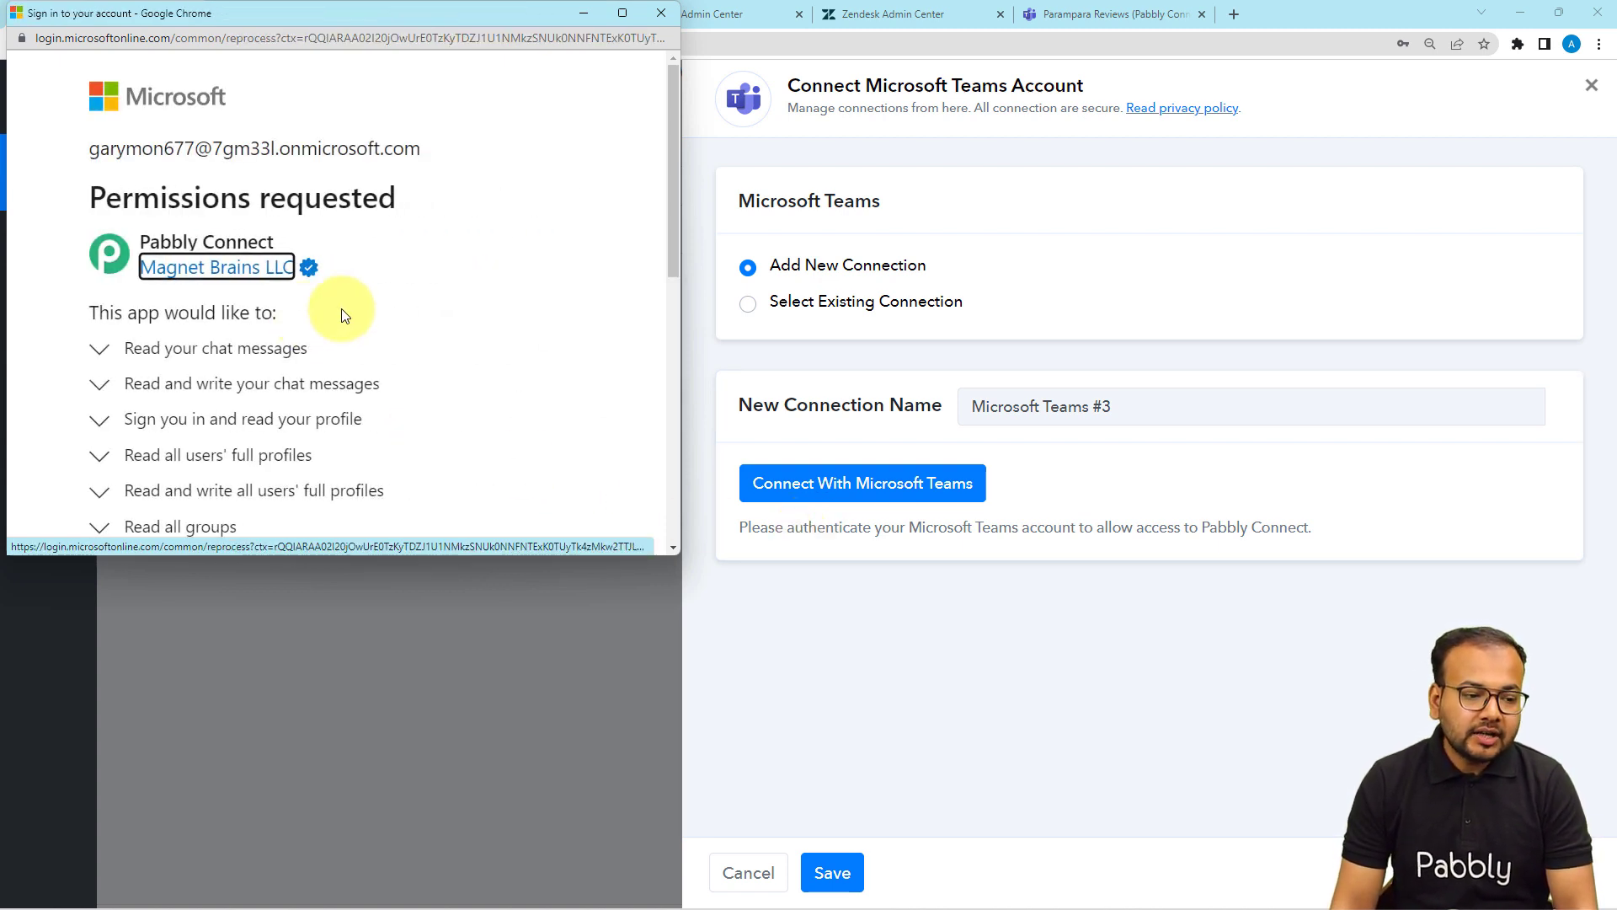
Consent on behalf of the organization and accept the Microsoft permissions requested for Pabbly Connect.
scroll(357, 311, down, 4)
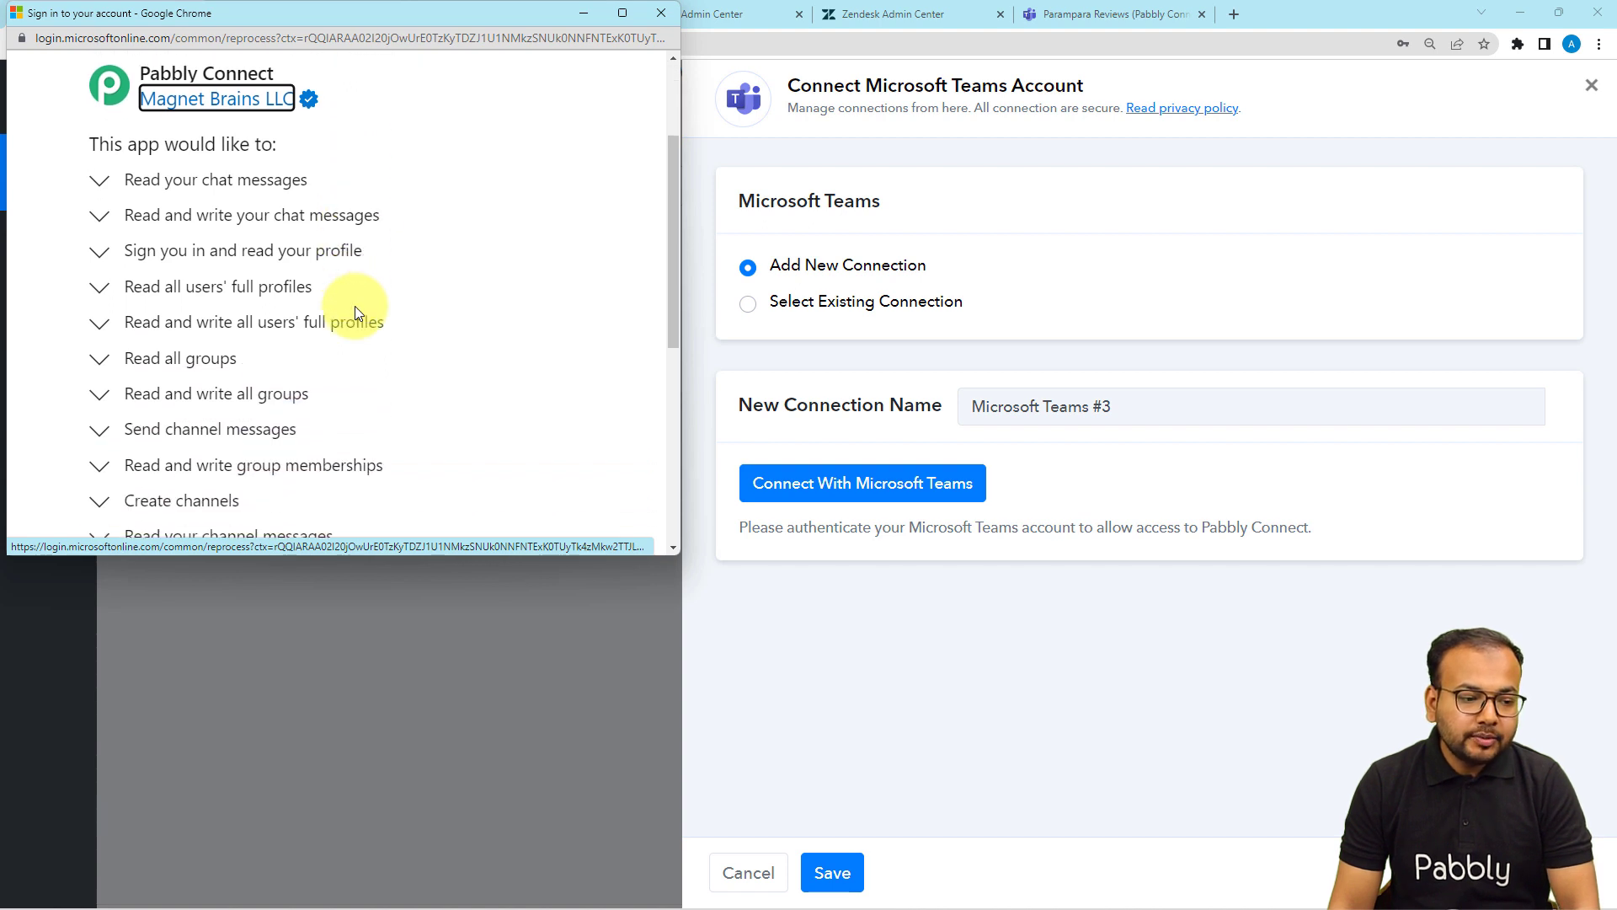
scroll(355, 305, down, 3)
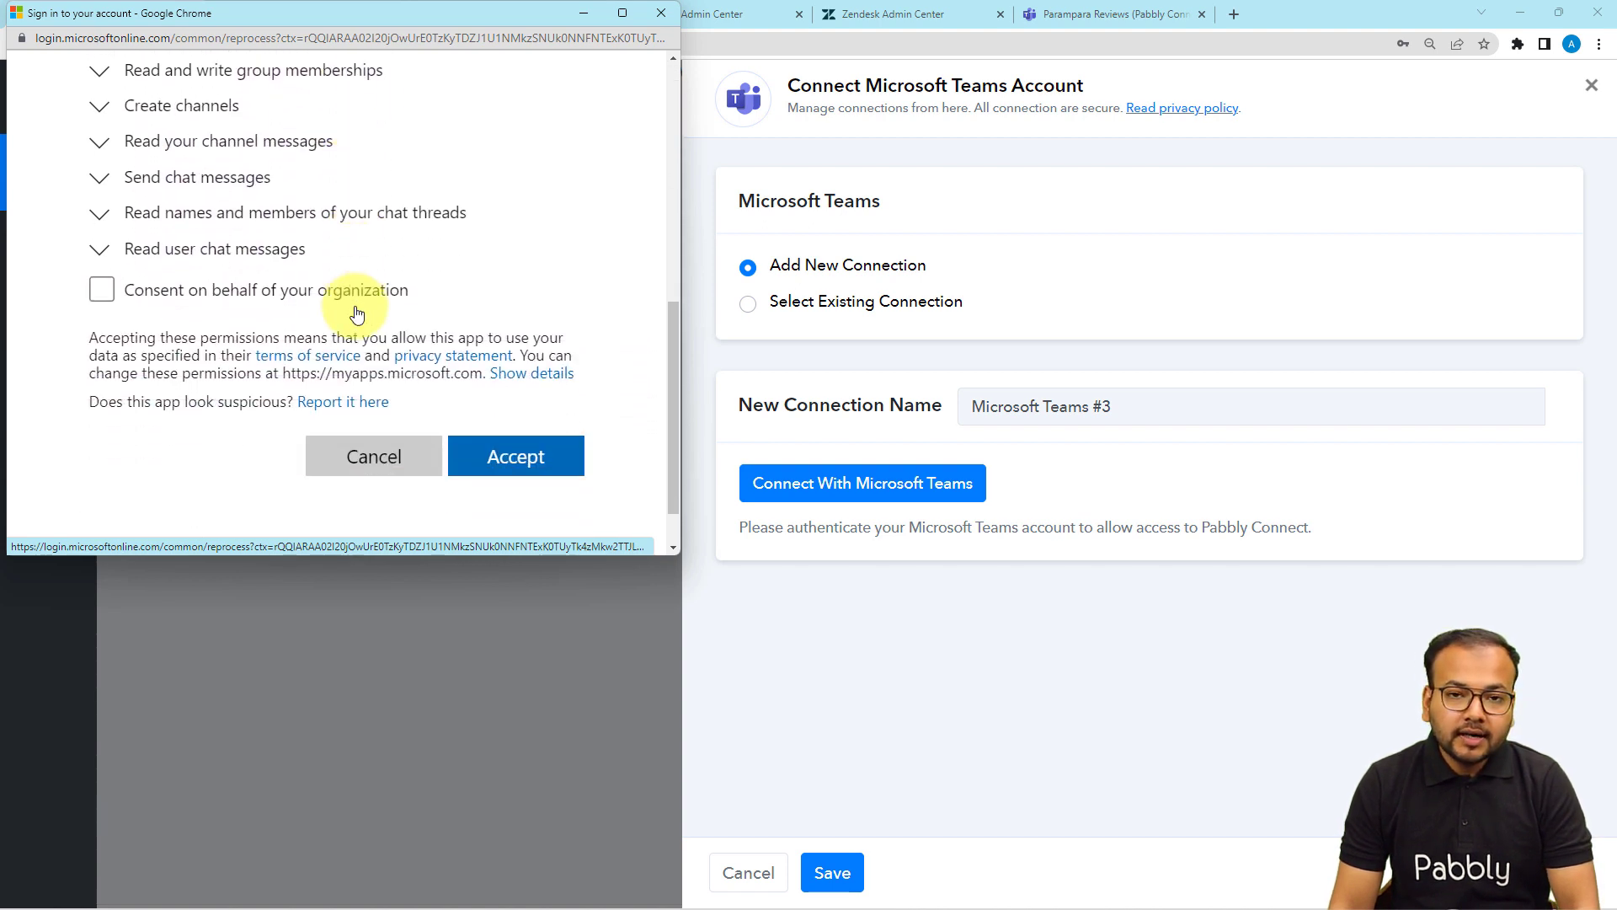
click(102, 264)
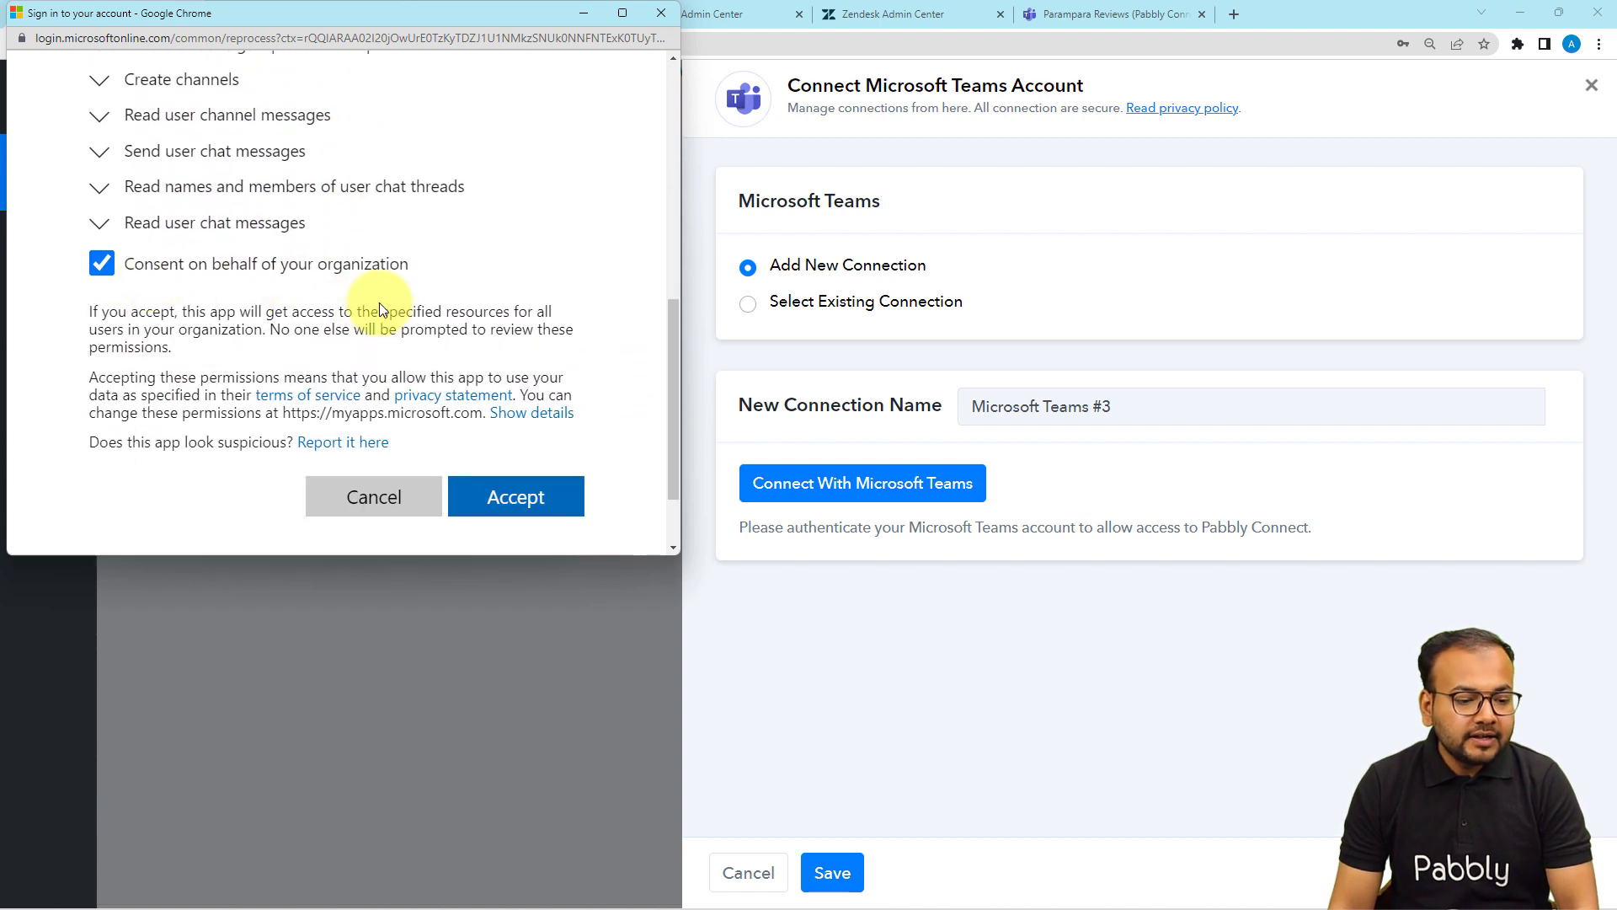
click(480, 495)
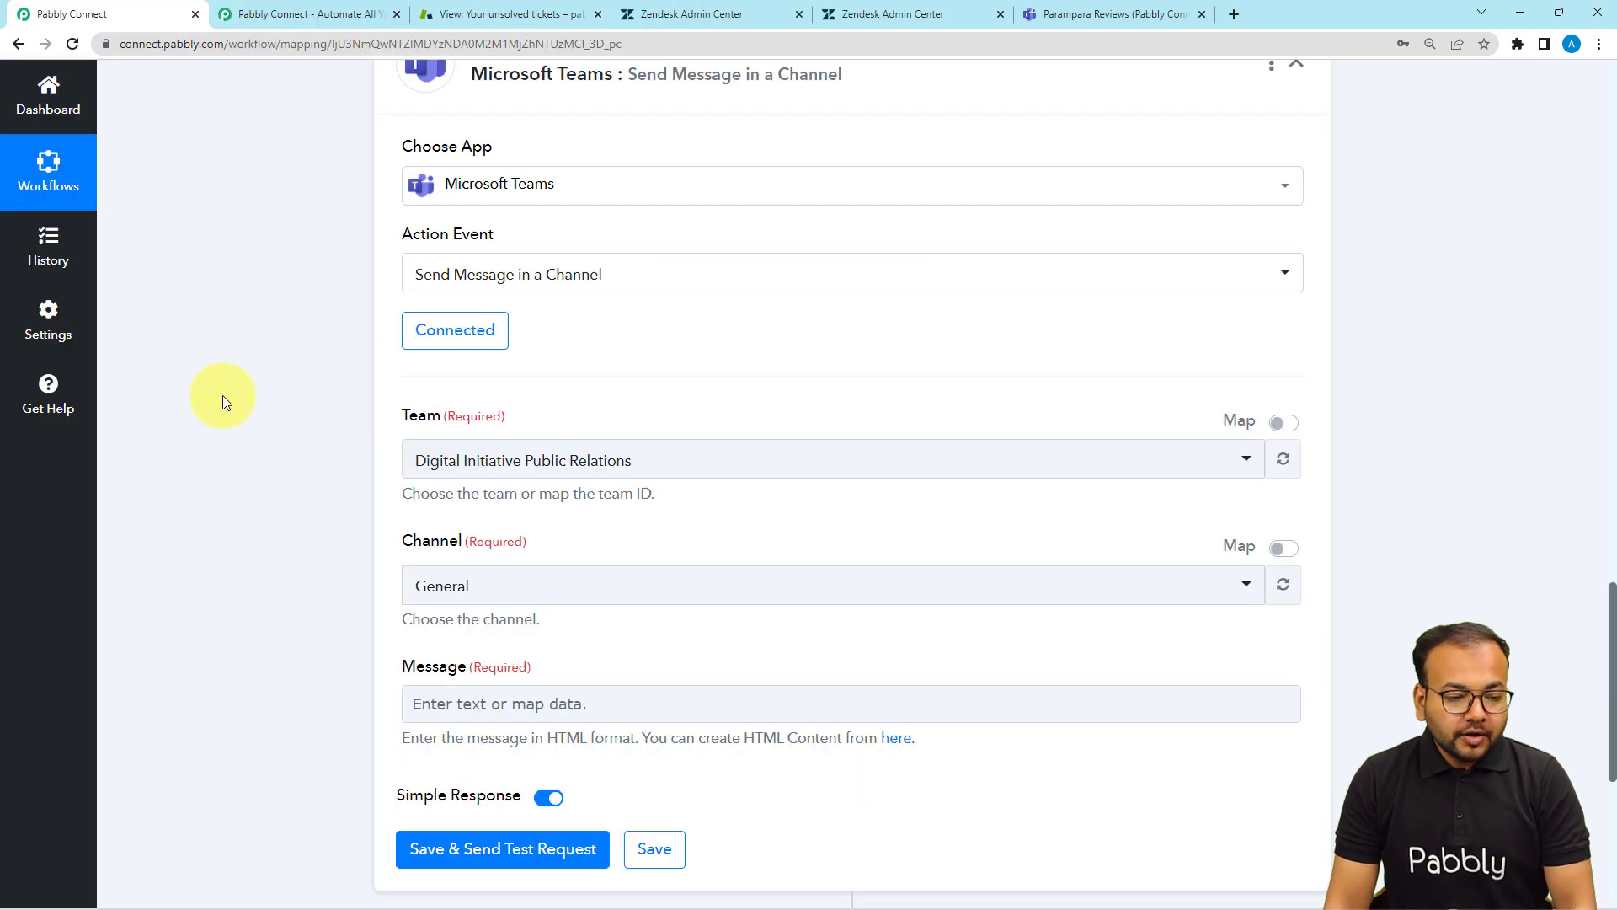
Switch to Microsoft Teams and open the General channel of the Pabbly Connect team.
scroll(223, 395, down, 1)
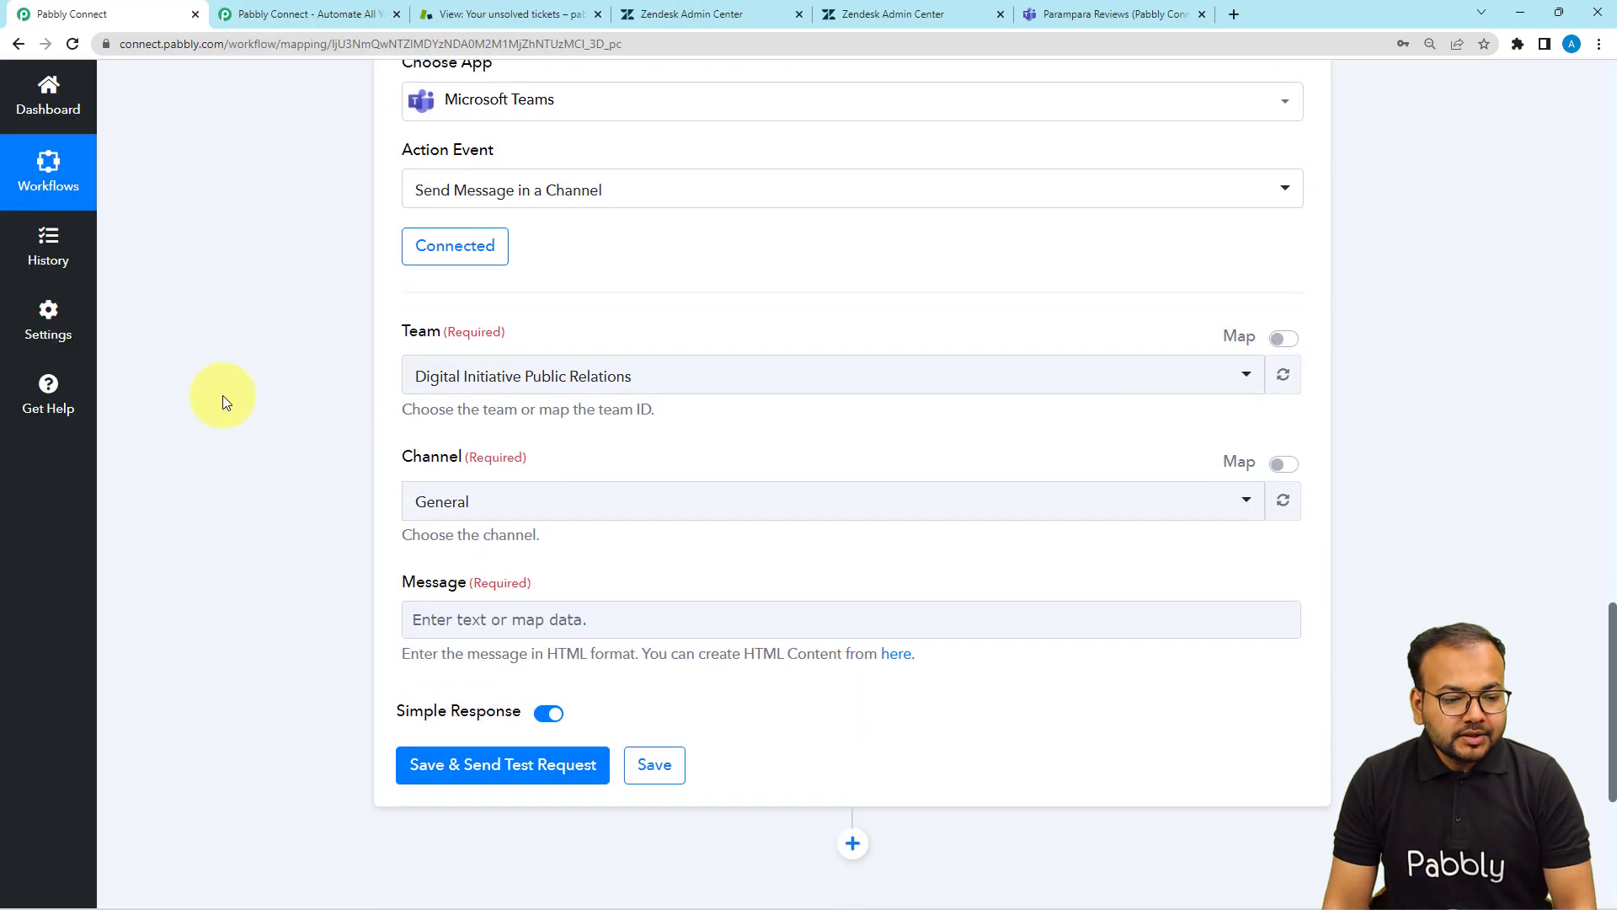
scroll(222, 396, down, 1)
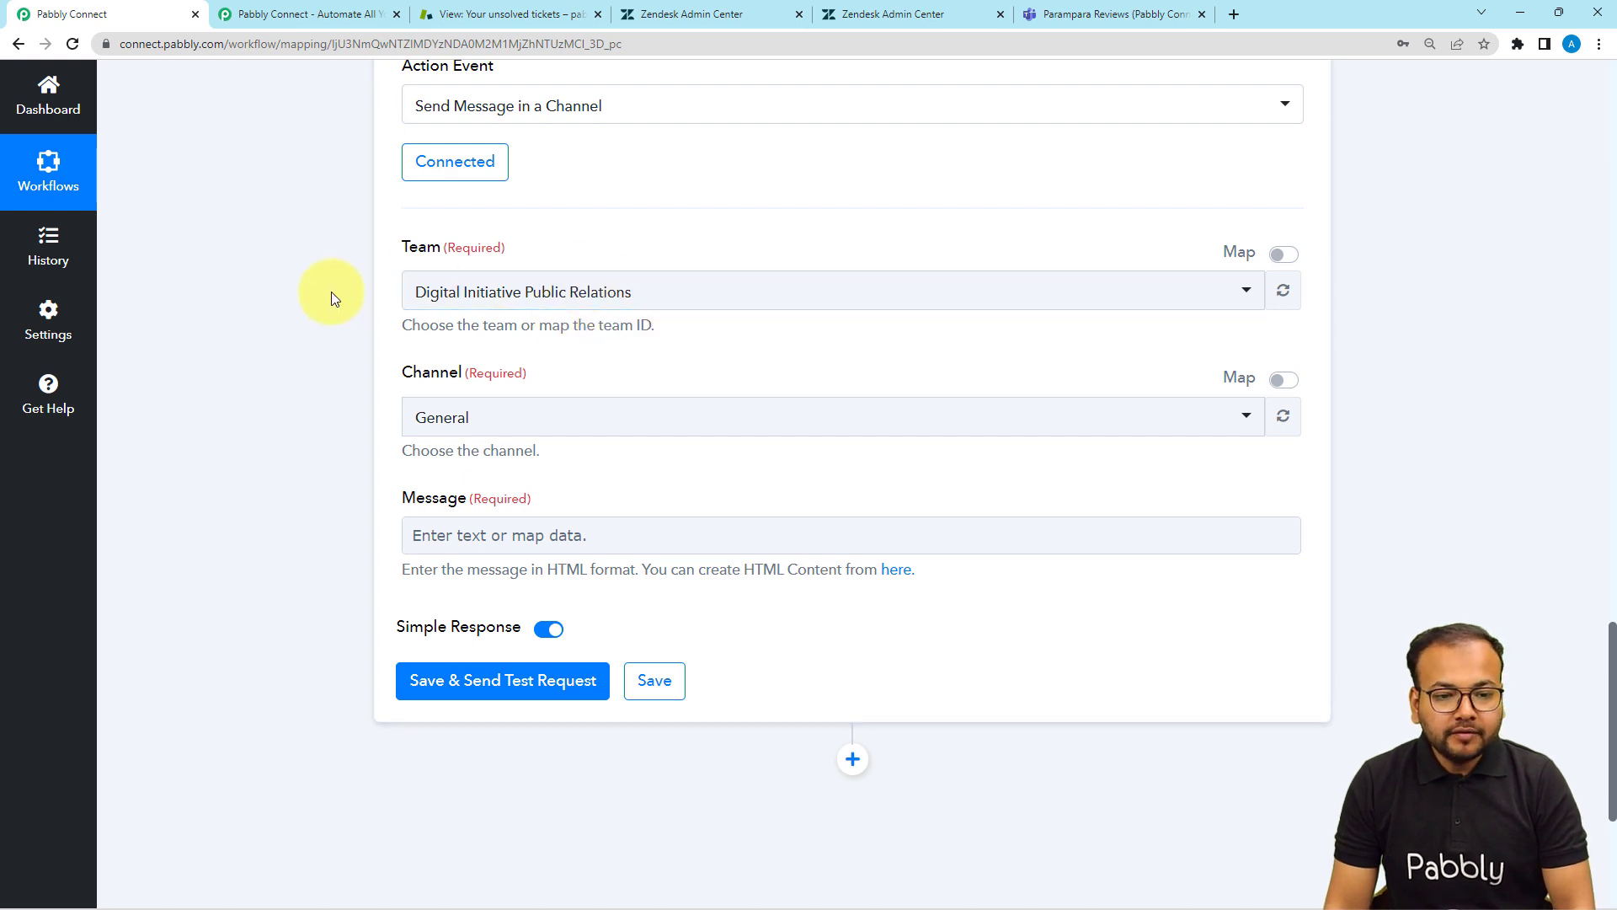
click(1079, 22)
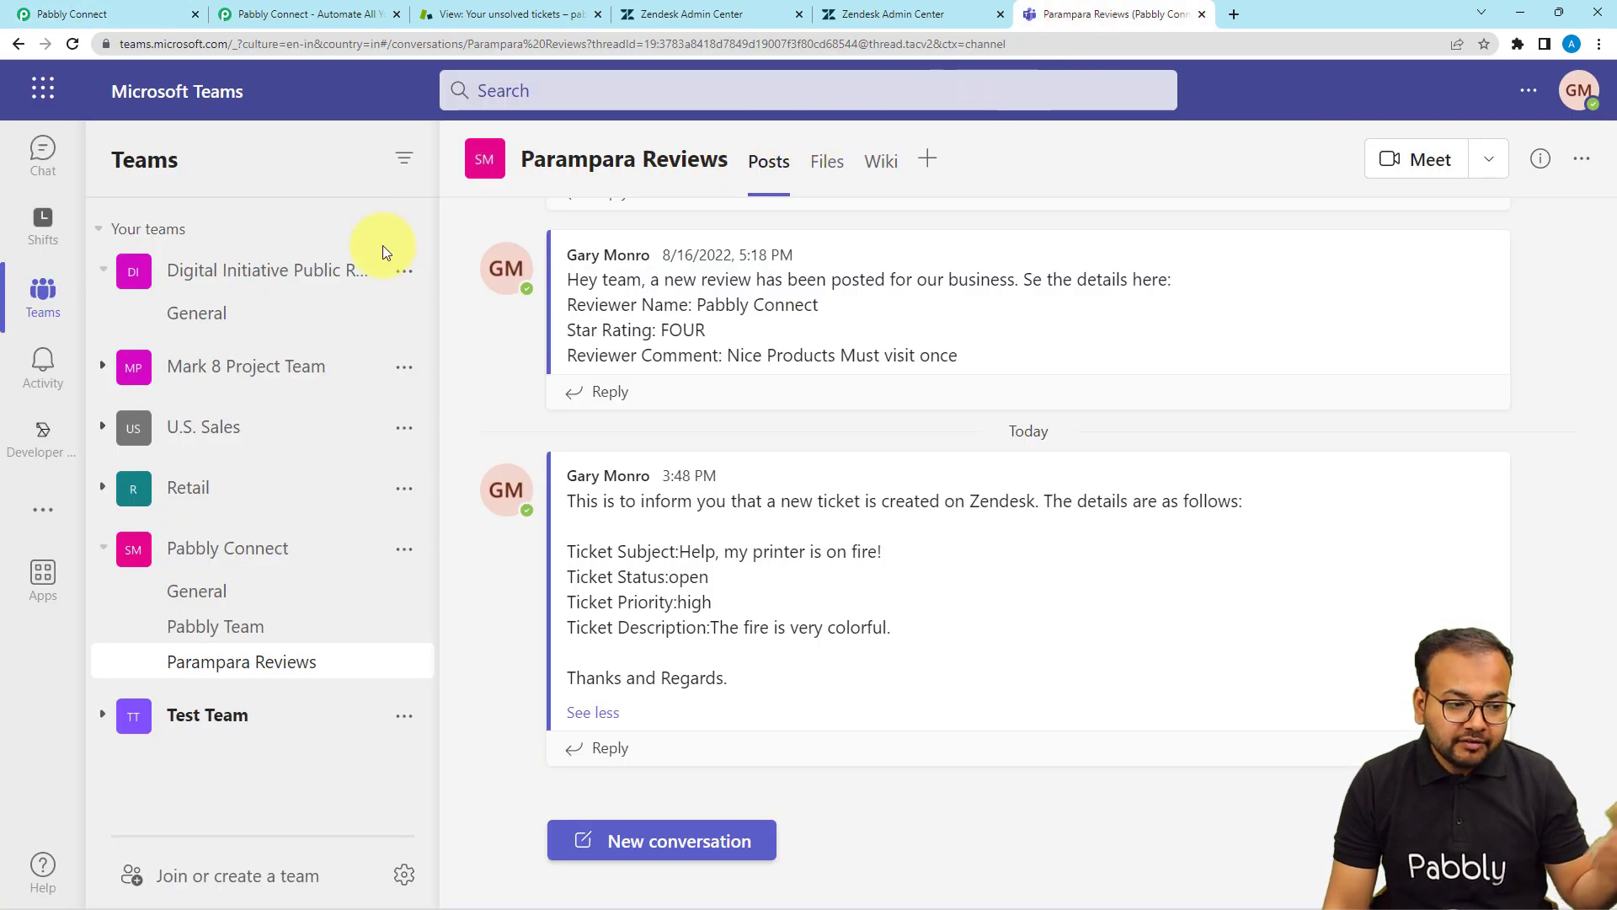
click(192, 552)
click(198, 550)
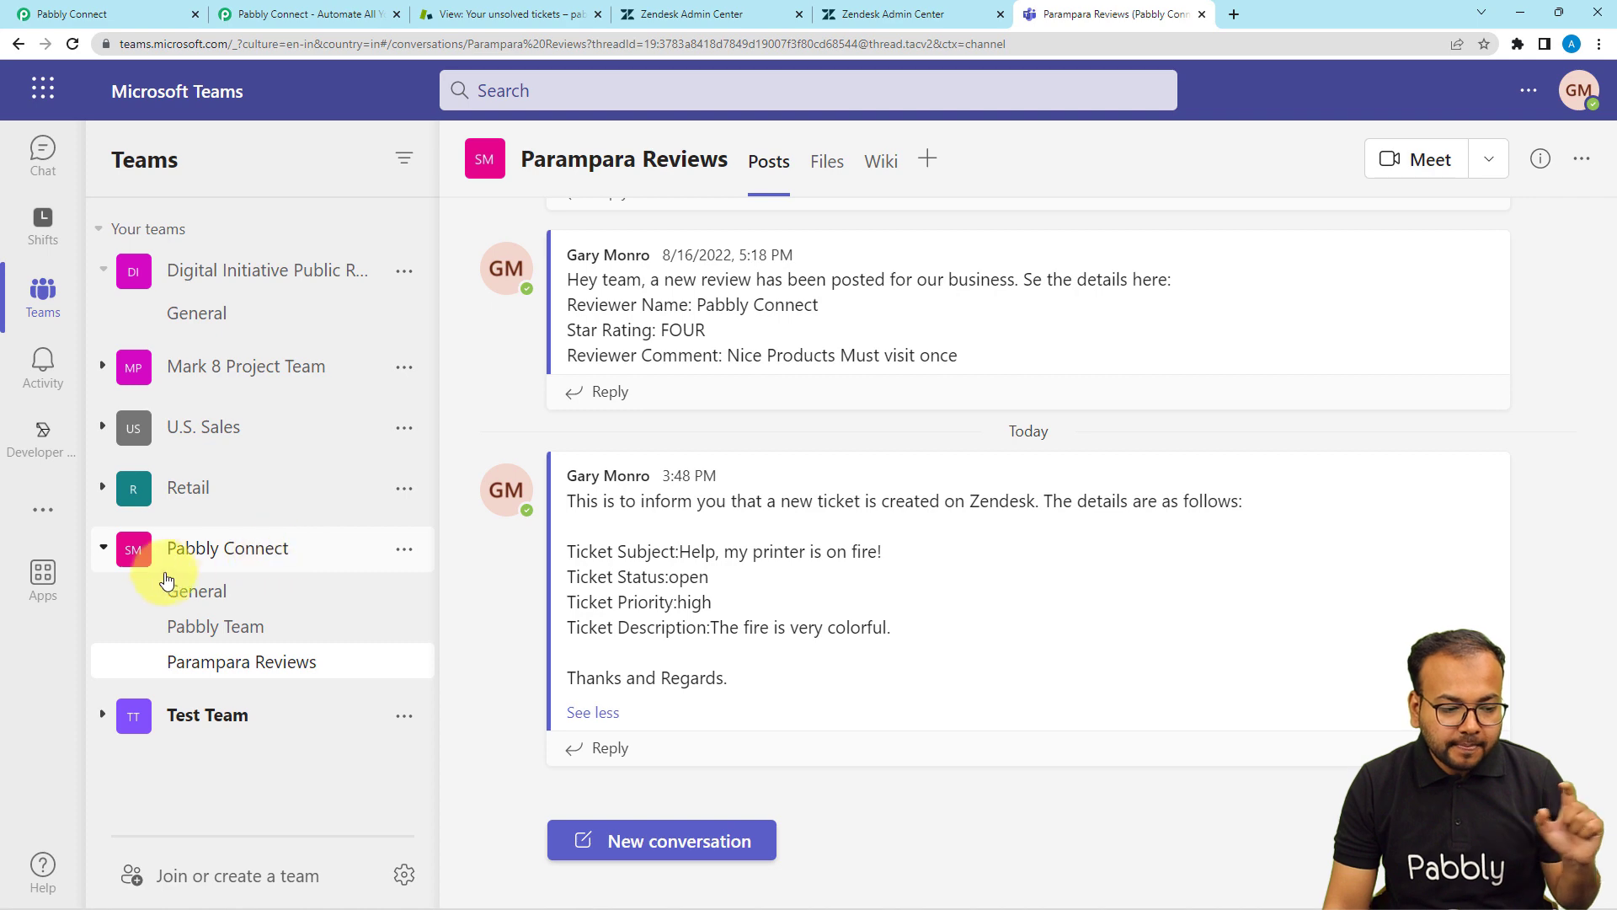
click(197, 595)
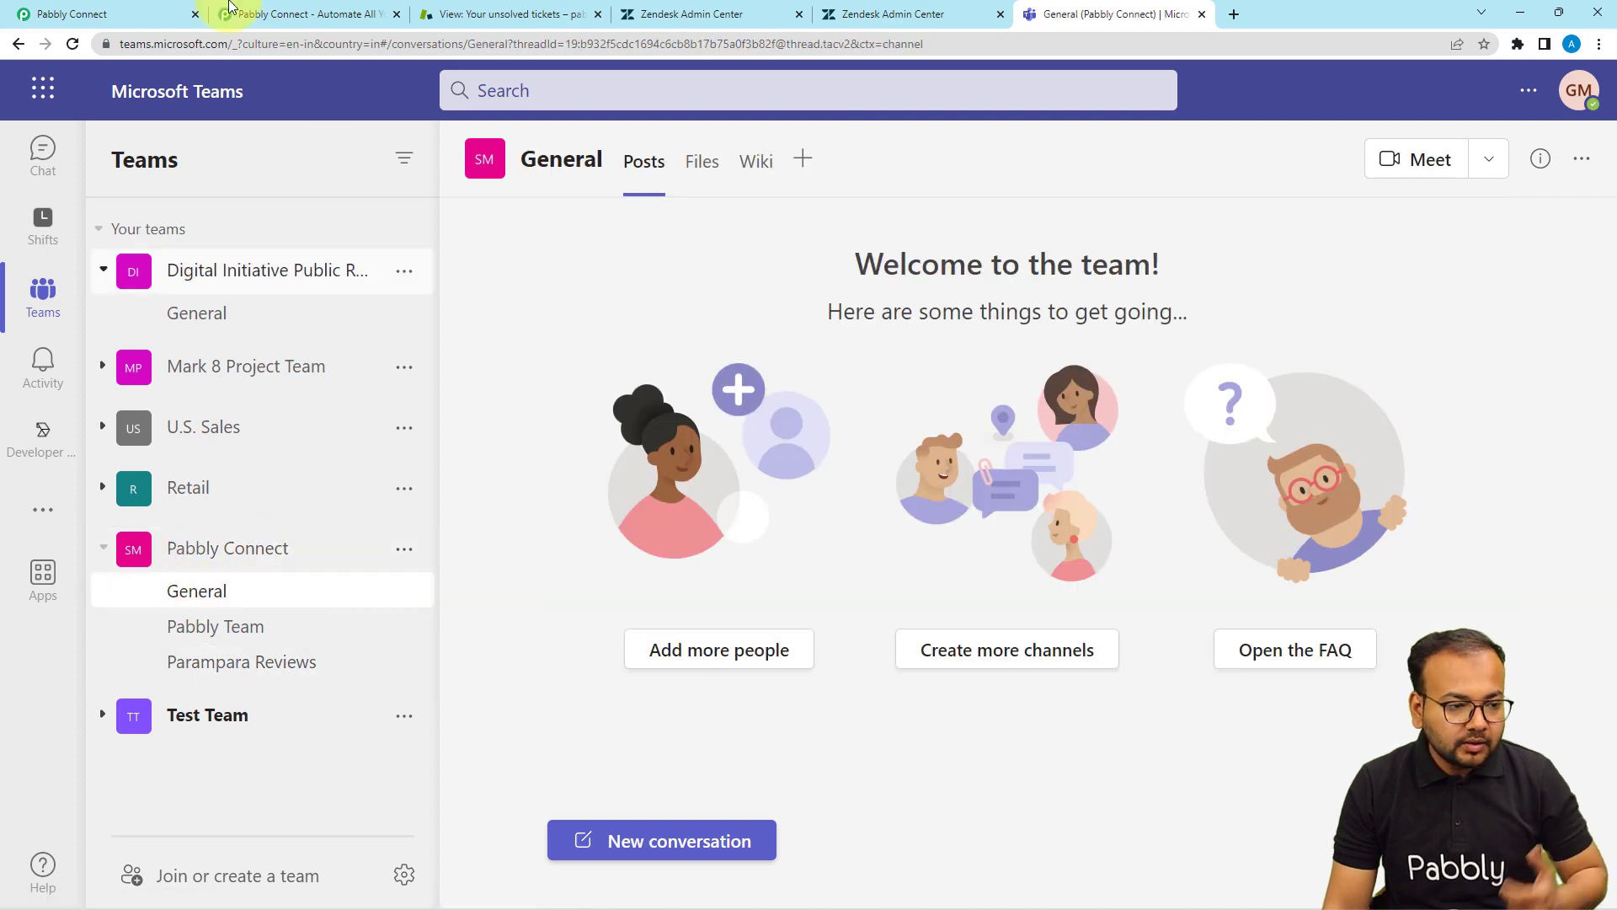
Switch back to the Pabbly Connect workflow and set the message's team to Pabbly Connect and its channel to General.
click(126, 13)
click(534, 293)
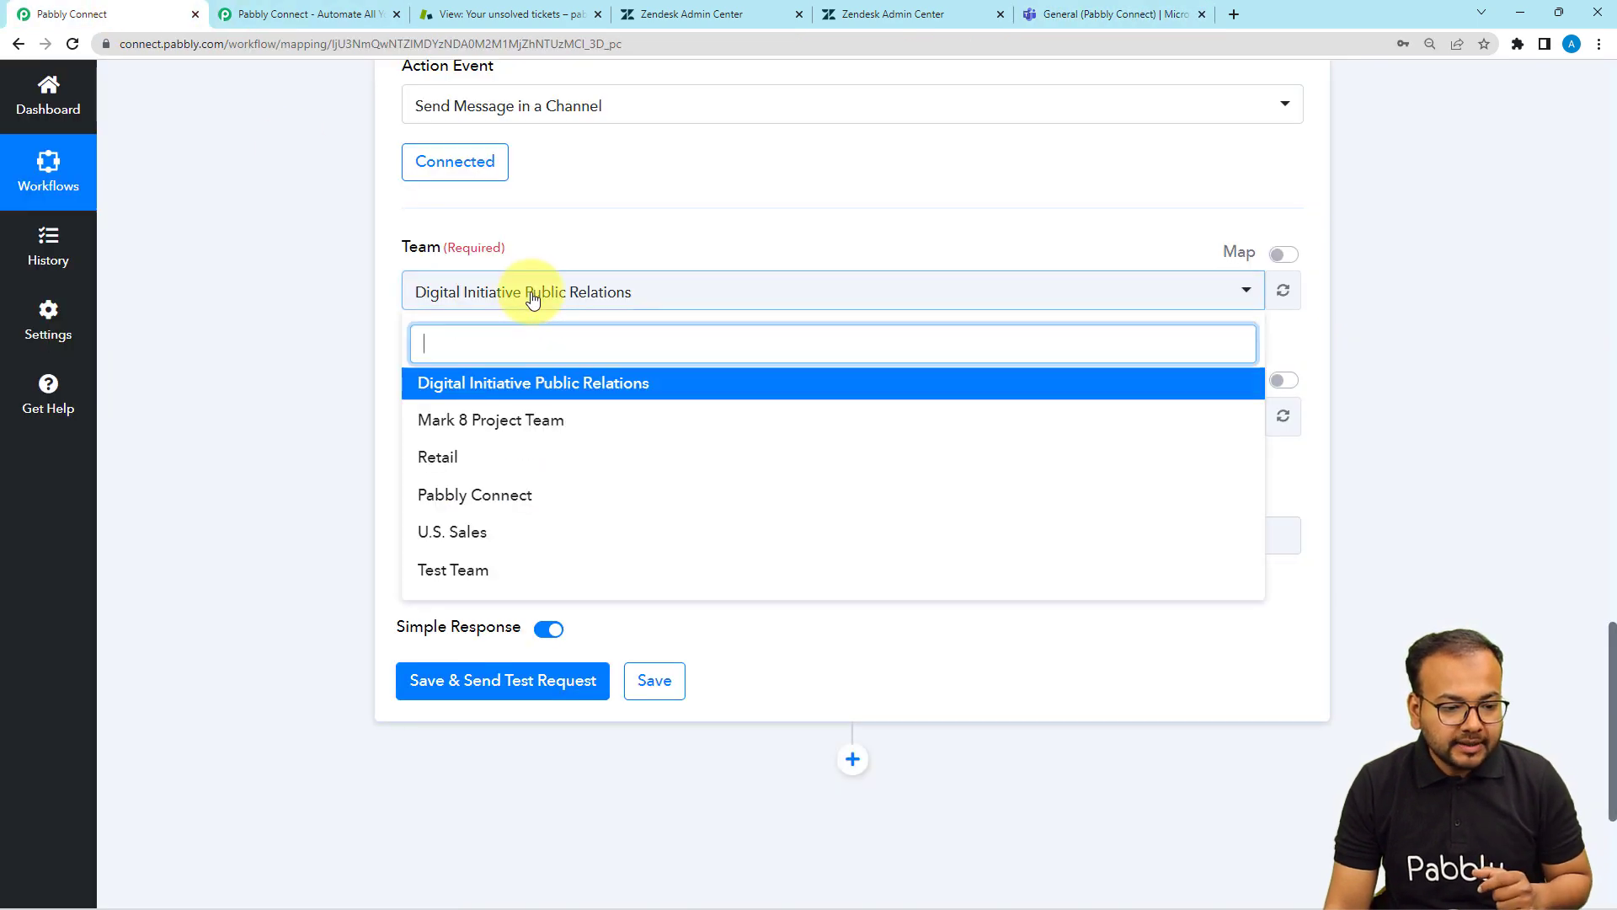
click(473, 501)
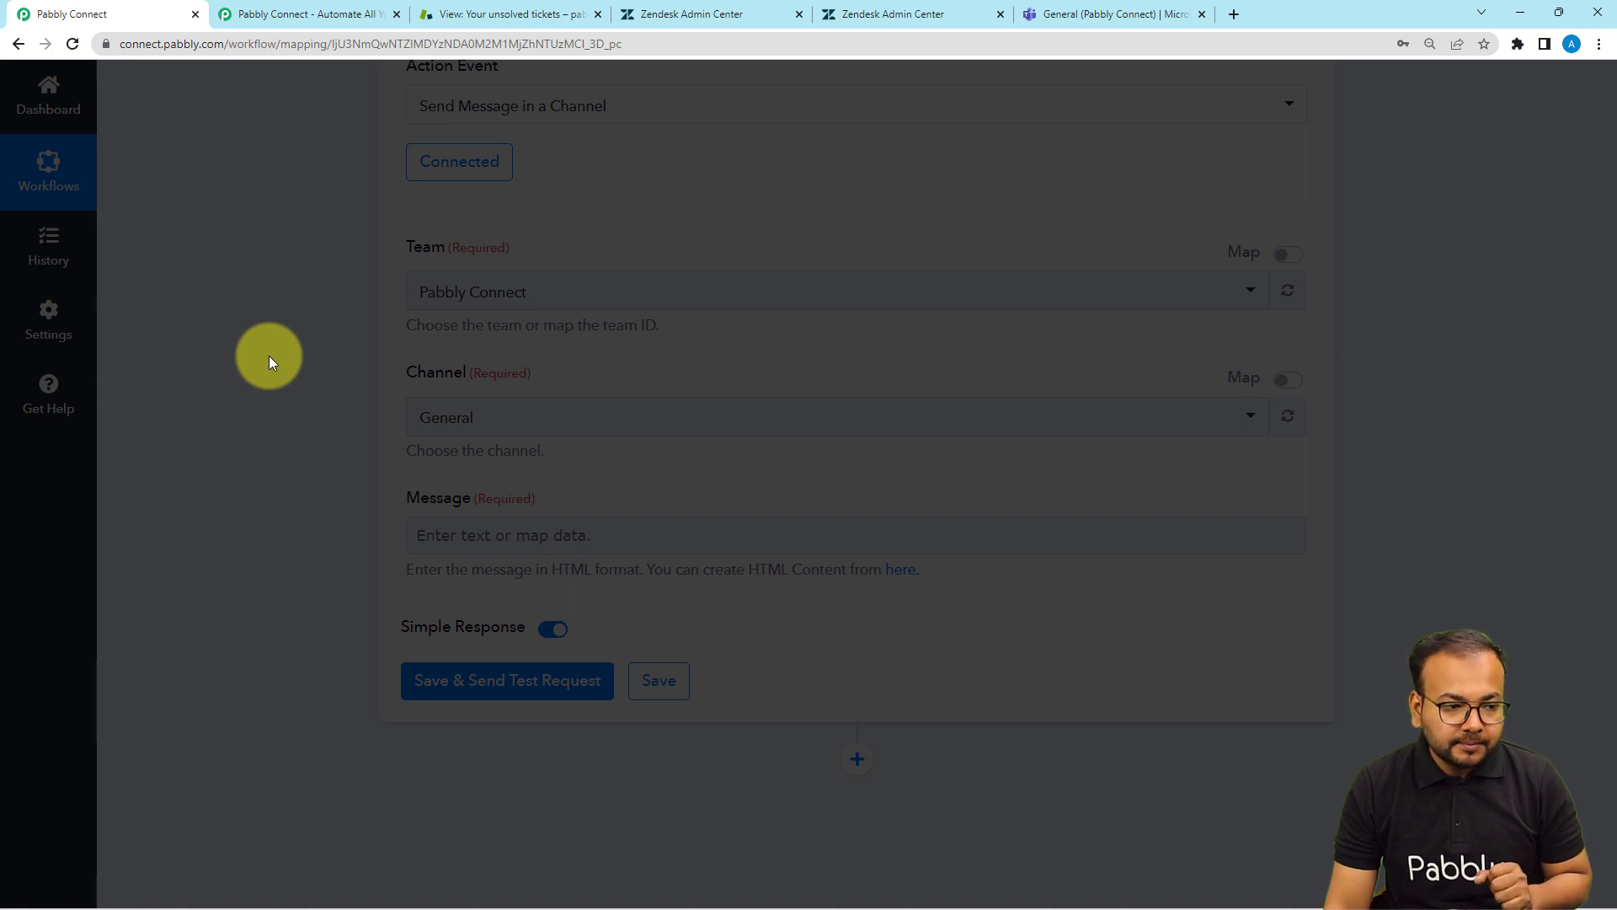
click(444, 421)
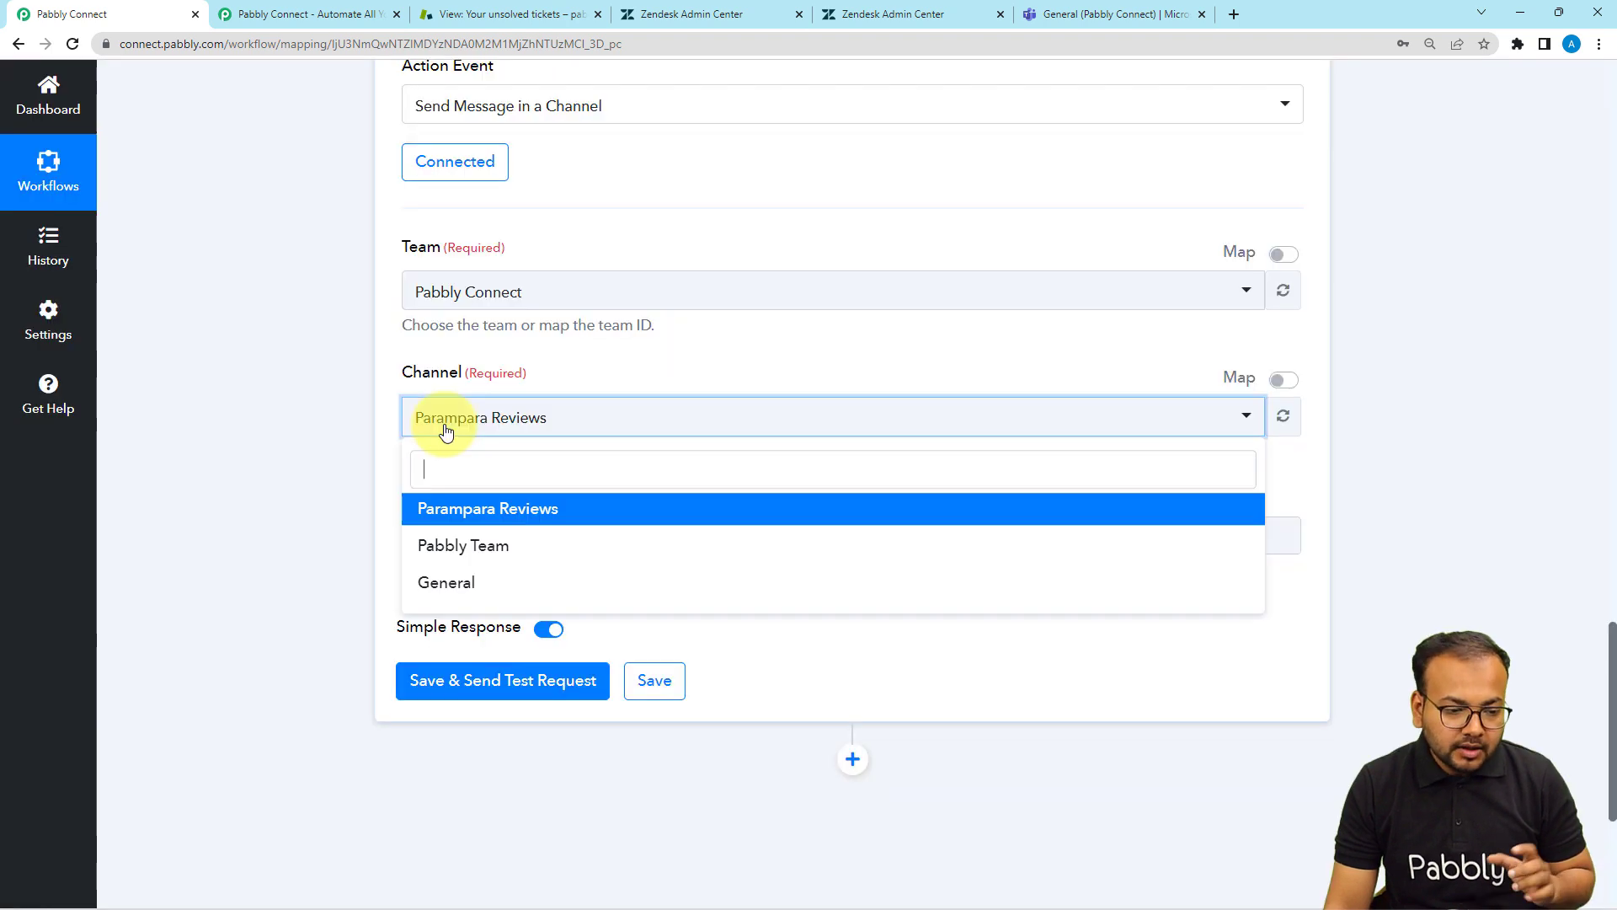
click(462, 579)
scroll(353, 528, down, 2)
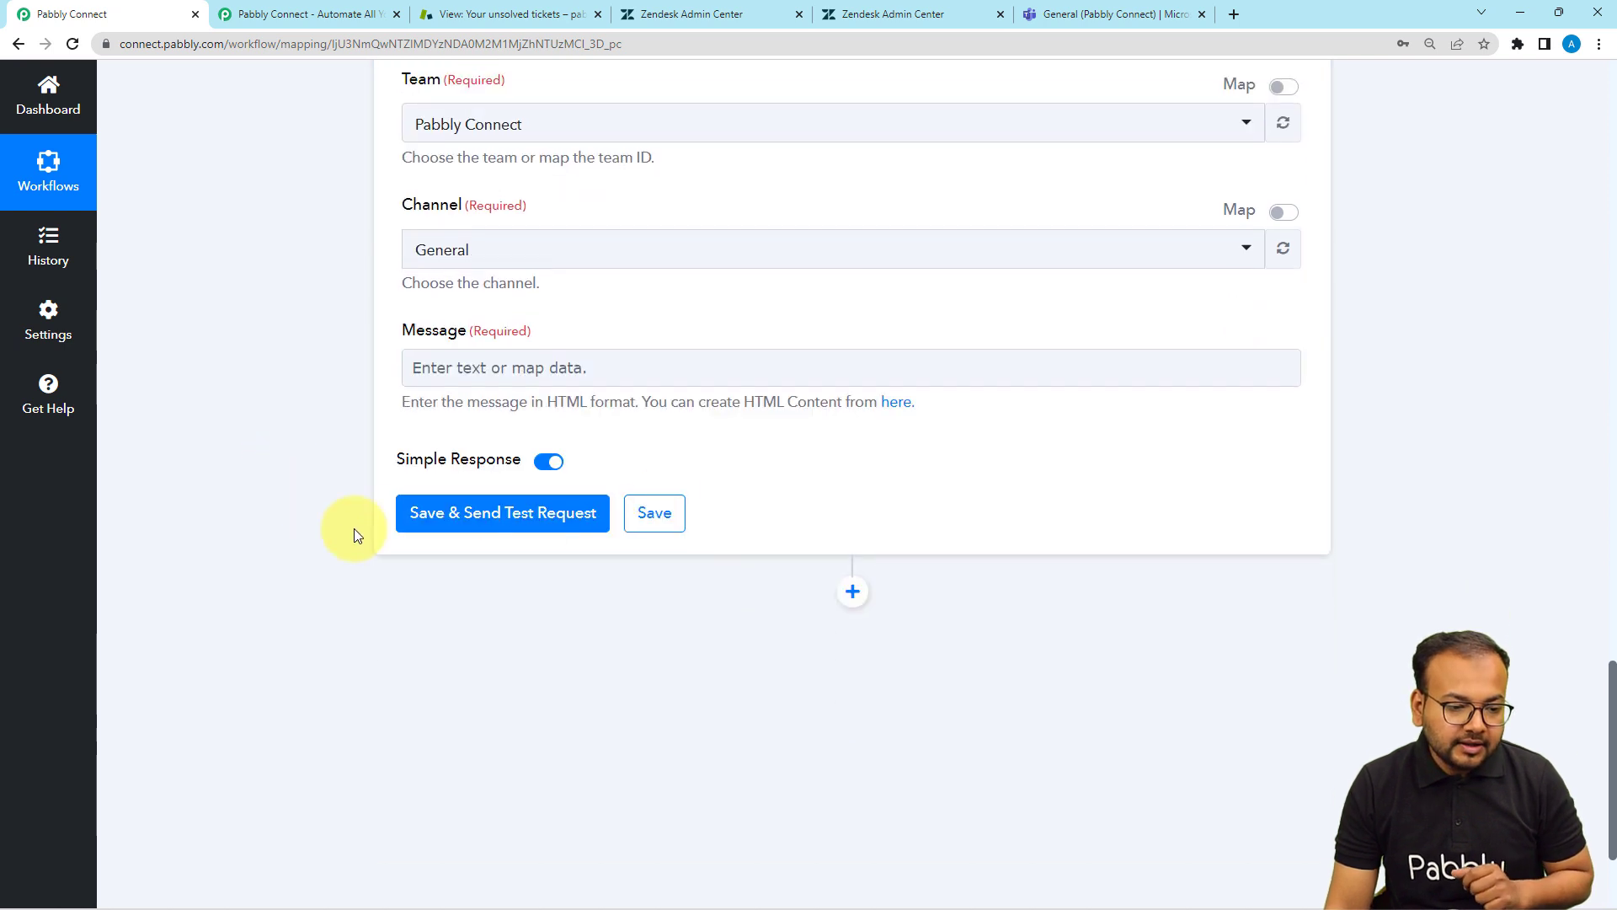
Write a "Hello there," message announcing a new zendesk ticket, with Ticket Title, Status, Priority, Description and Assignee Emails labels, ending "Thanks and Regards".
click(643, 365)
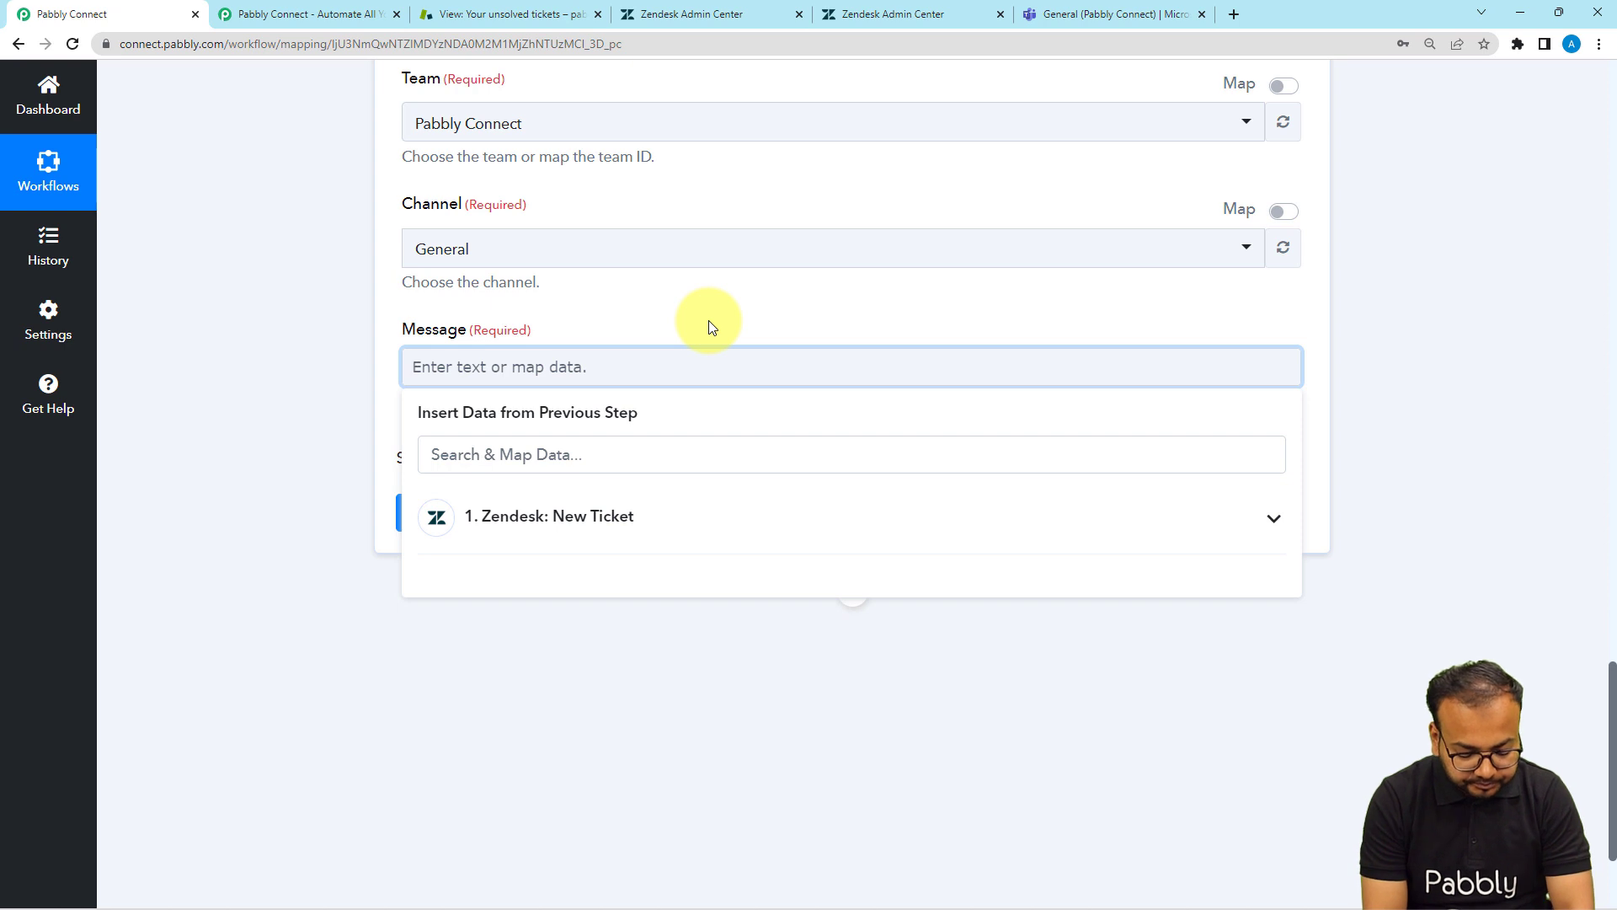
text(Hello there,  This is to inform you that we have a new ticket created in zendesk. The details are as follows: Ticket Title: Ticket Status: Ticket Priority: Ticket Description: Assignee Emails:  Thanks and Regards)
scroll(119, 584, down, 1)
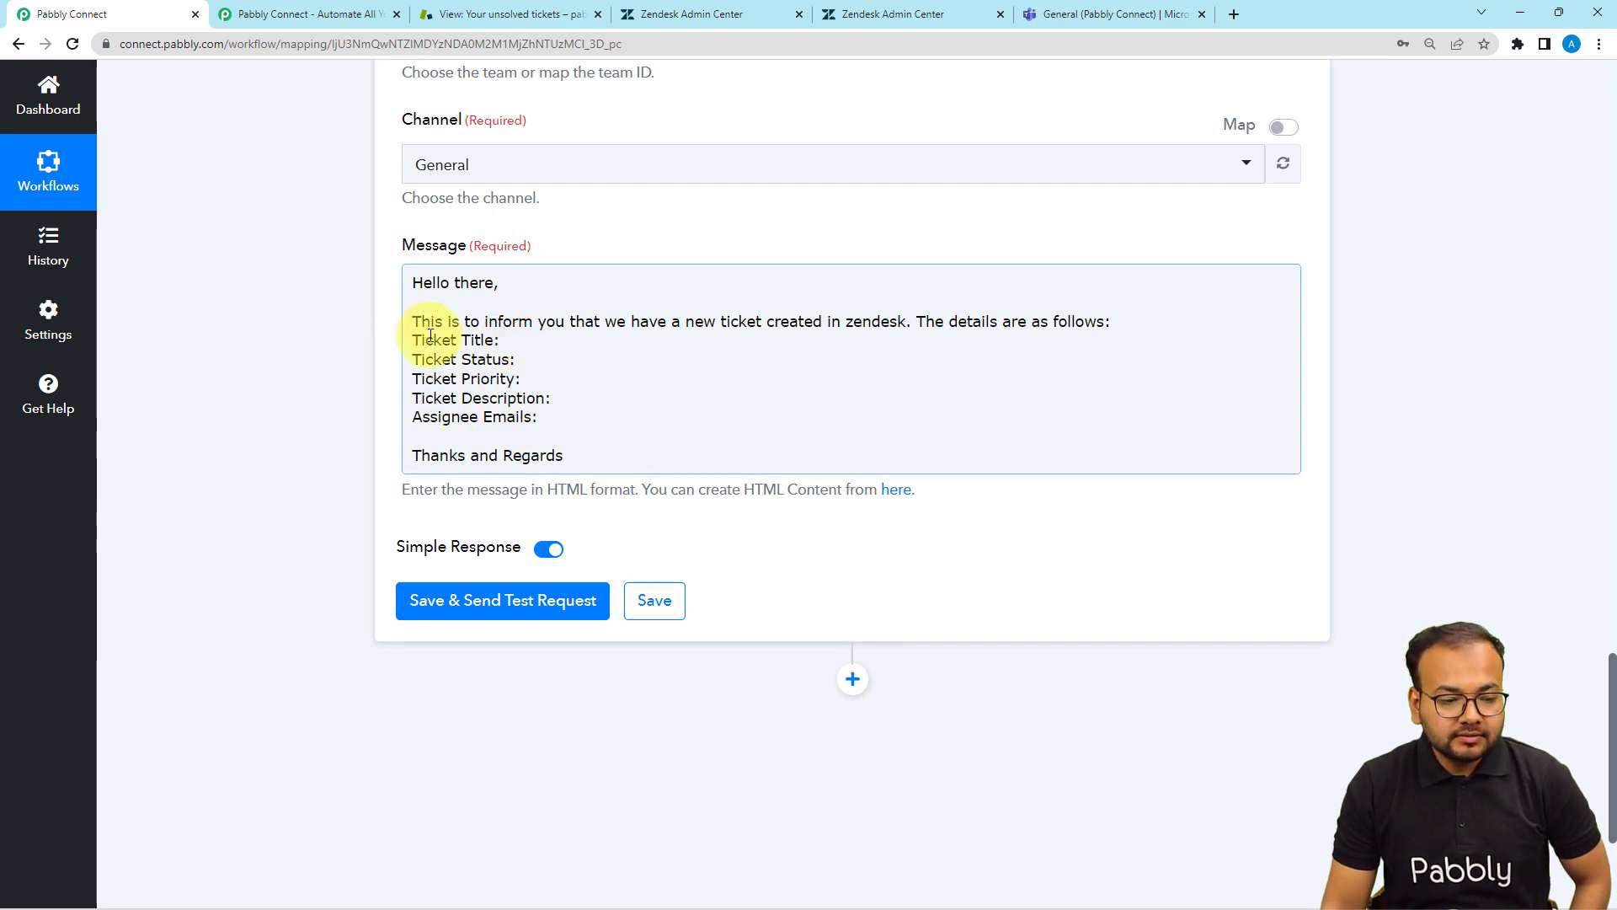
Review the ticket title, status, priority and organization name labels in the captured Zendesk response.
scroll(314, 310, up, 15)
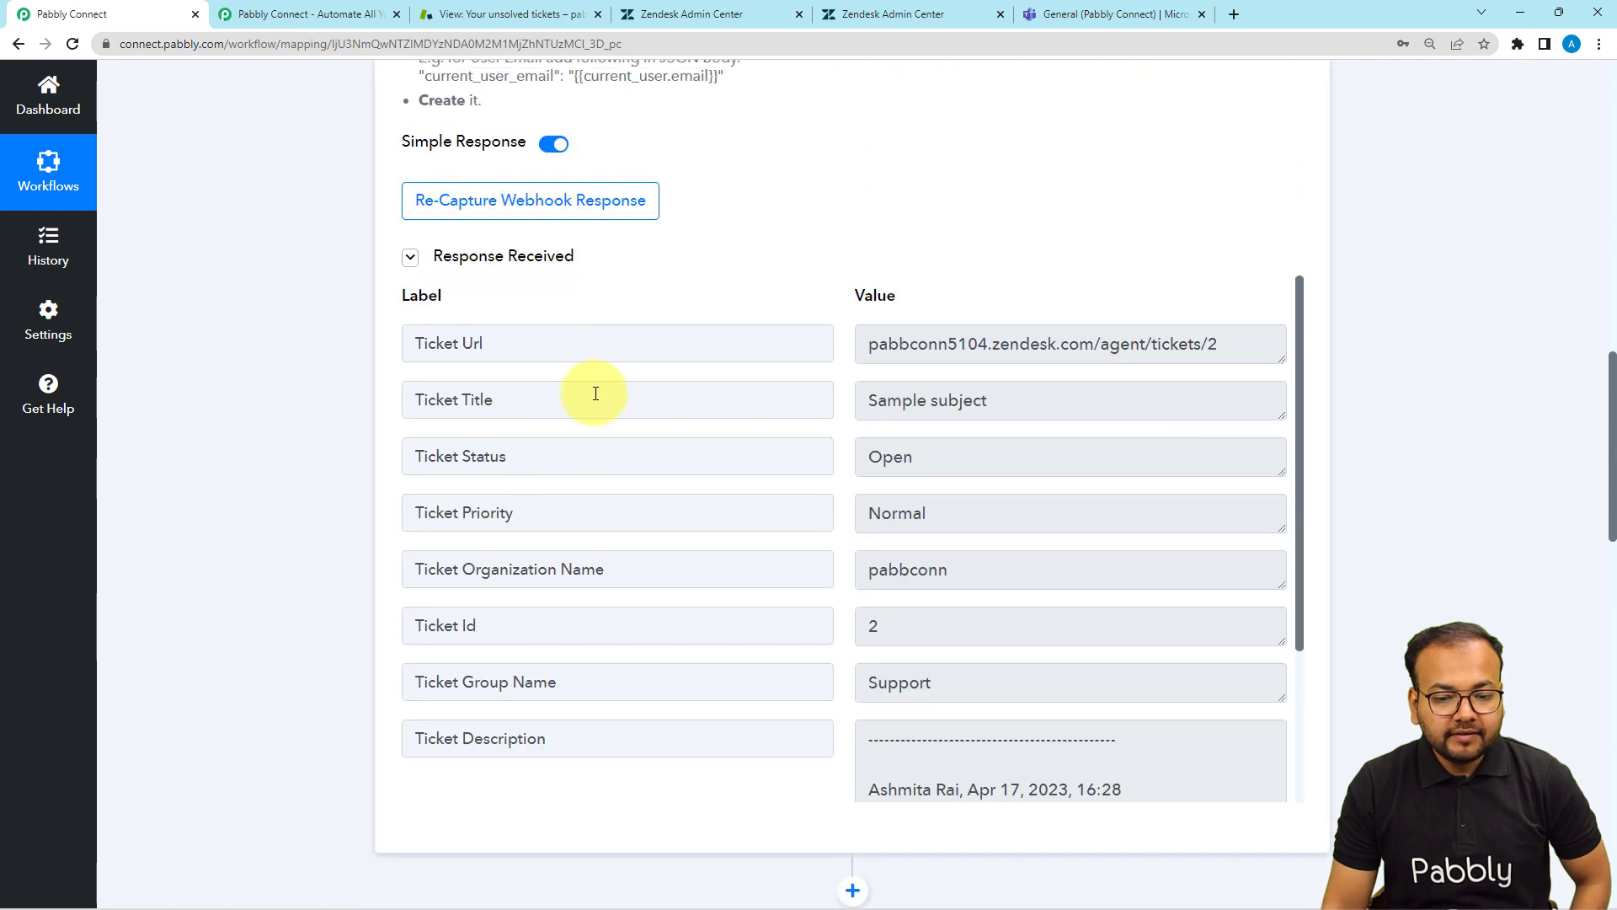
drag(531, 400, 397, 400)
drag(531, 459, 364, 474)
drag(526, 514, 379, 528)
drag(610, 569, 429, 569)
scroll(289, 589, down, 4)
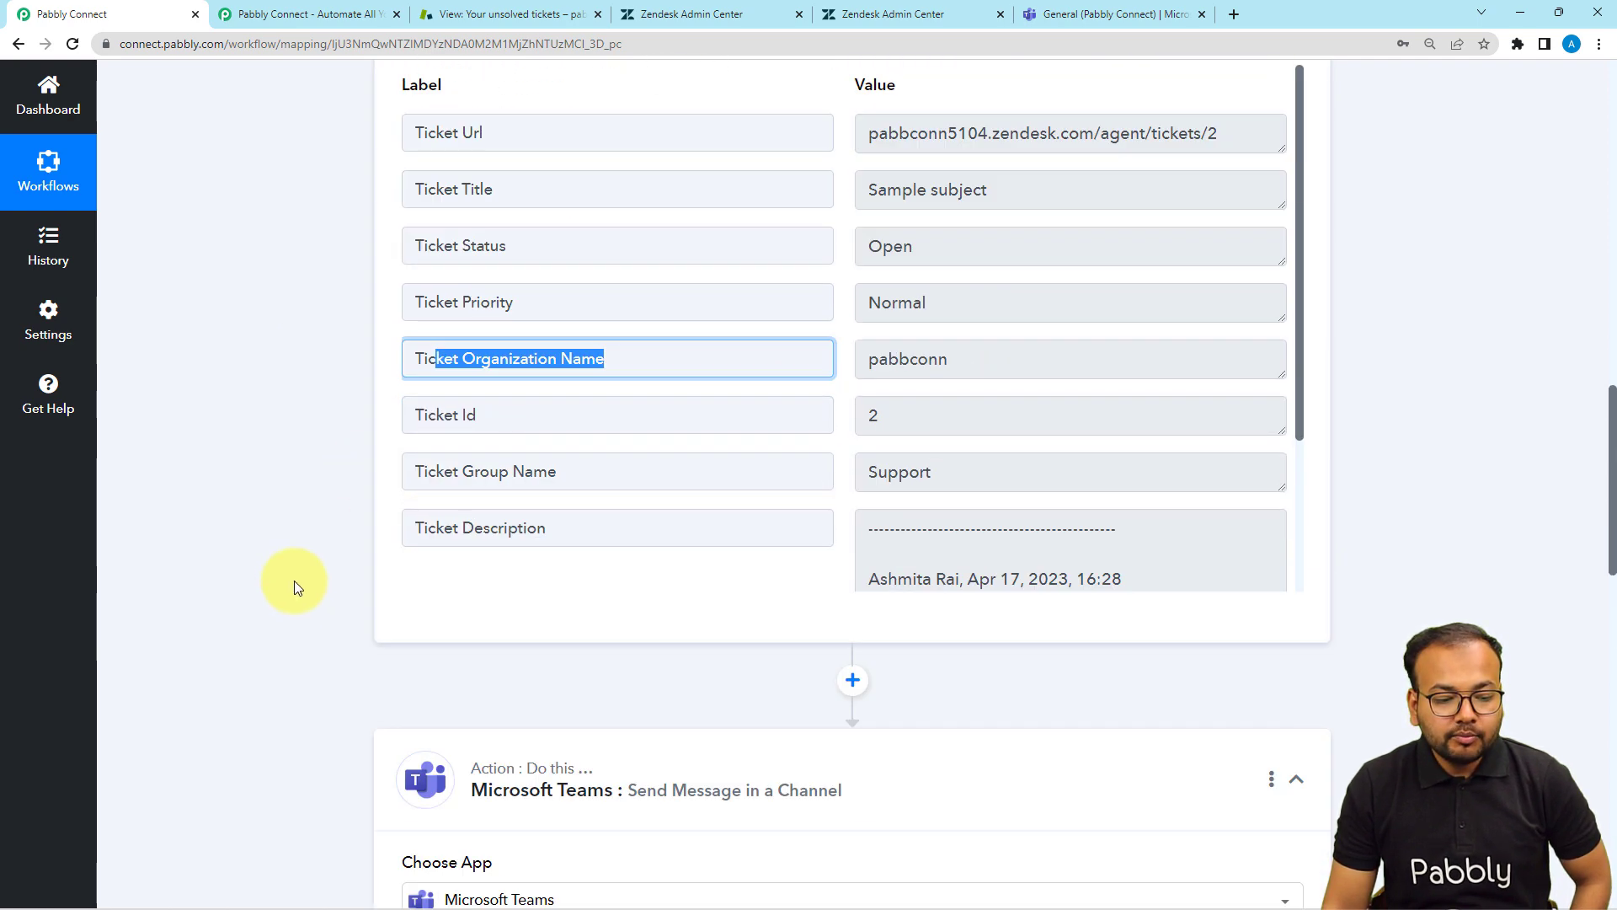
Map the Ticket Title value from the Zendesk New Ticket step after the "Ticket Title:" label in the message.
scroll(305, 359, down, 10)
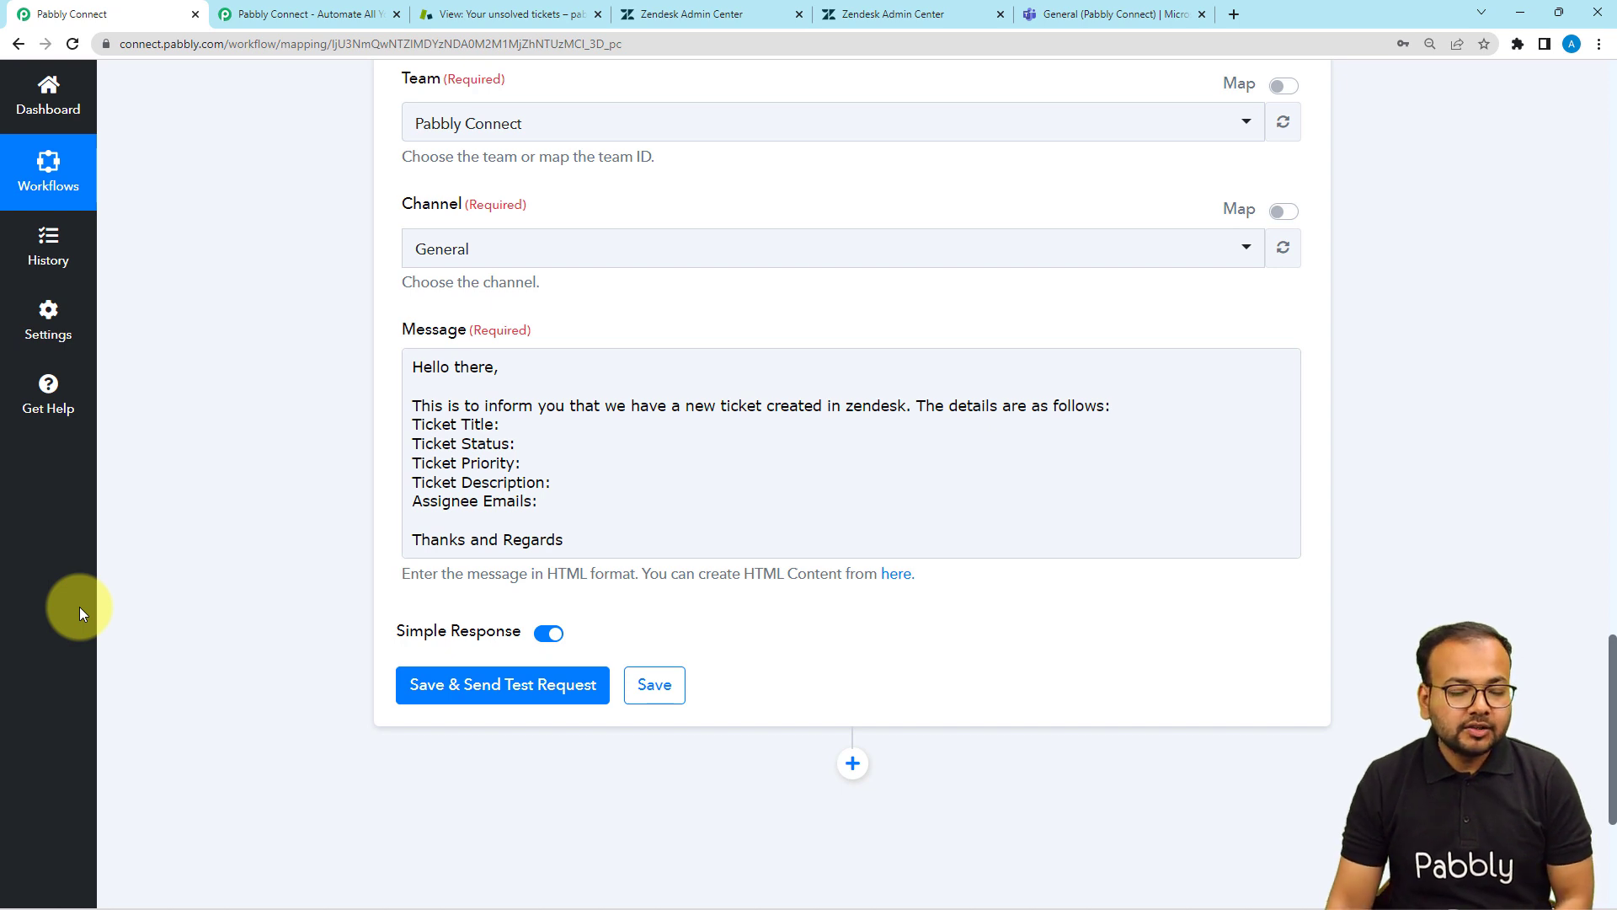
click(508, 433)
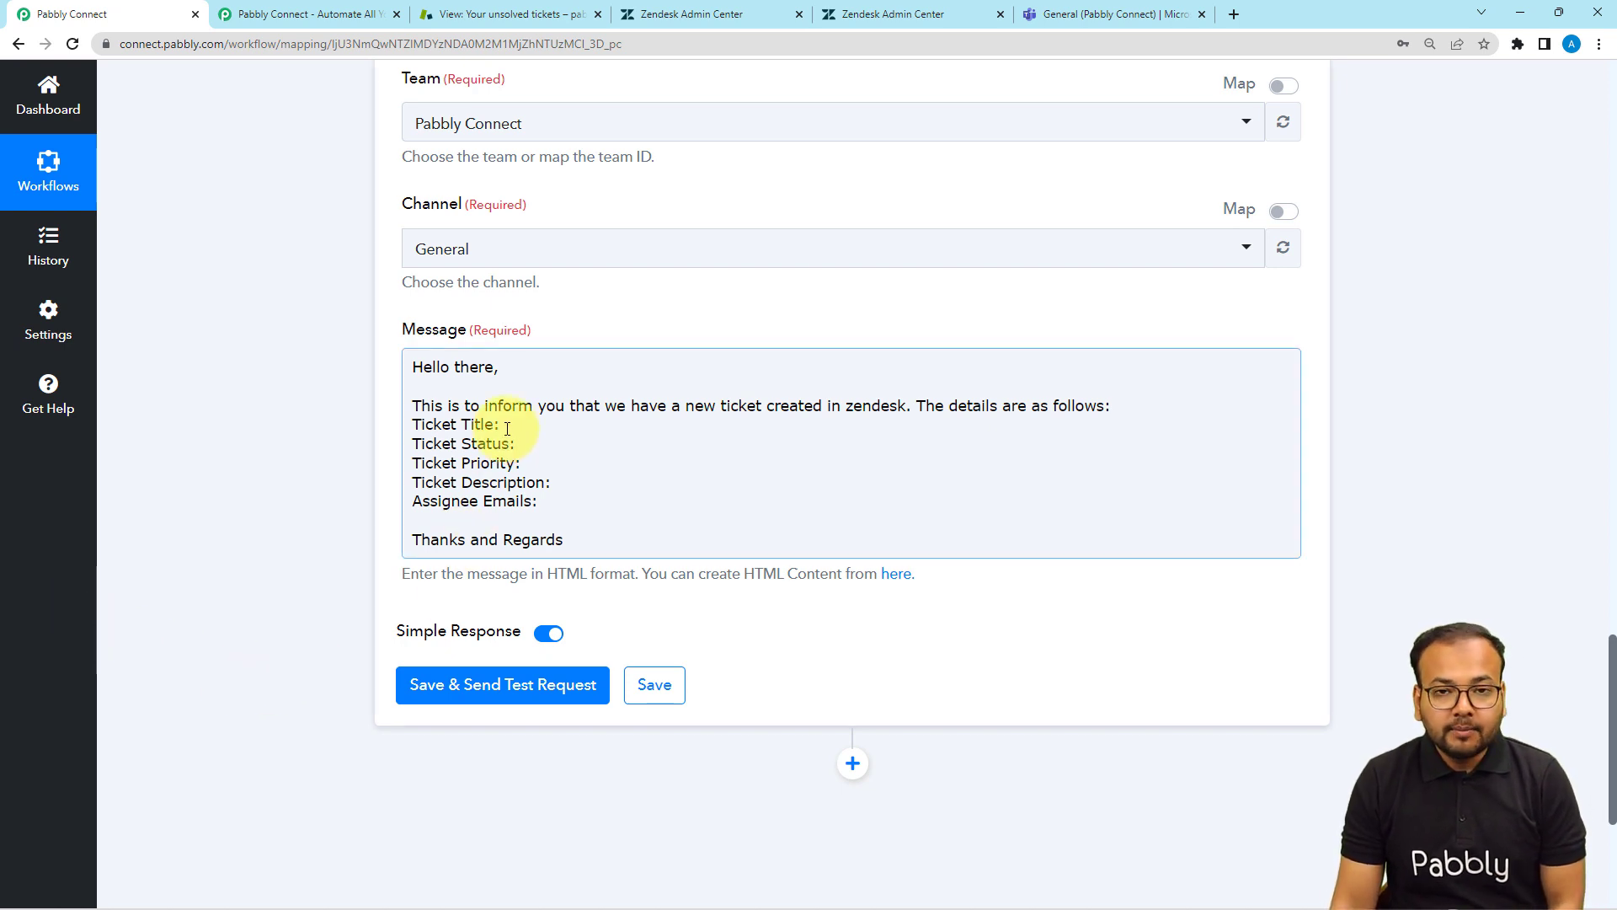
click(513, 425)
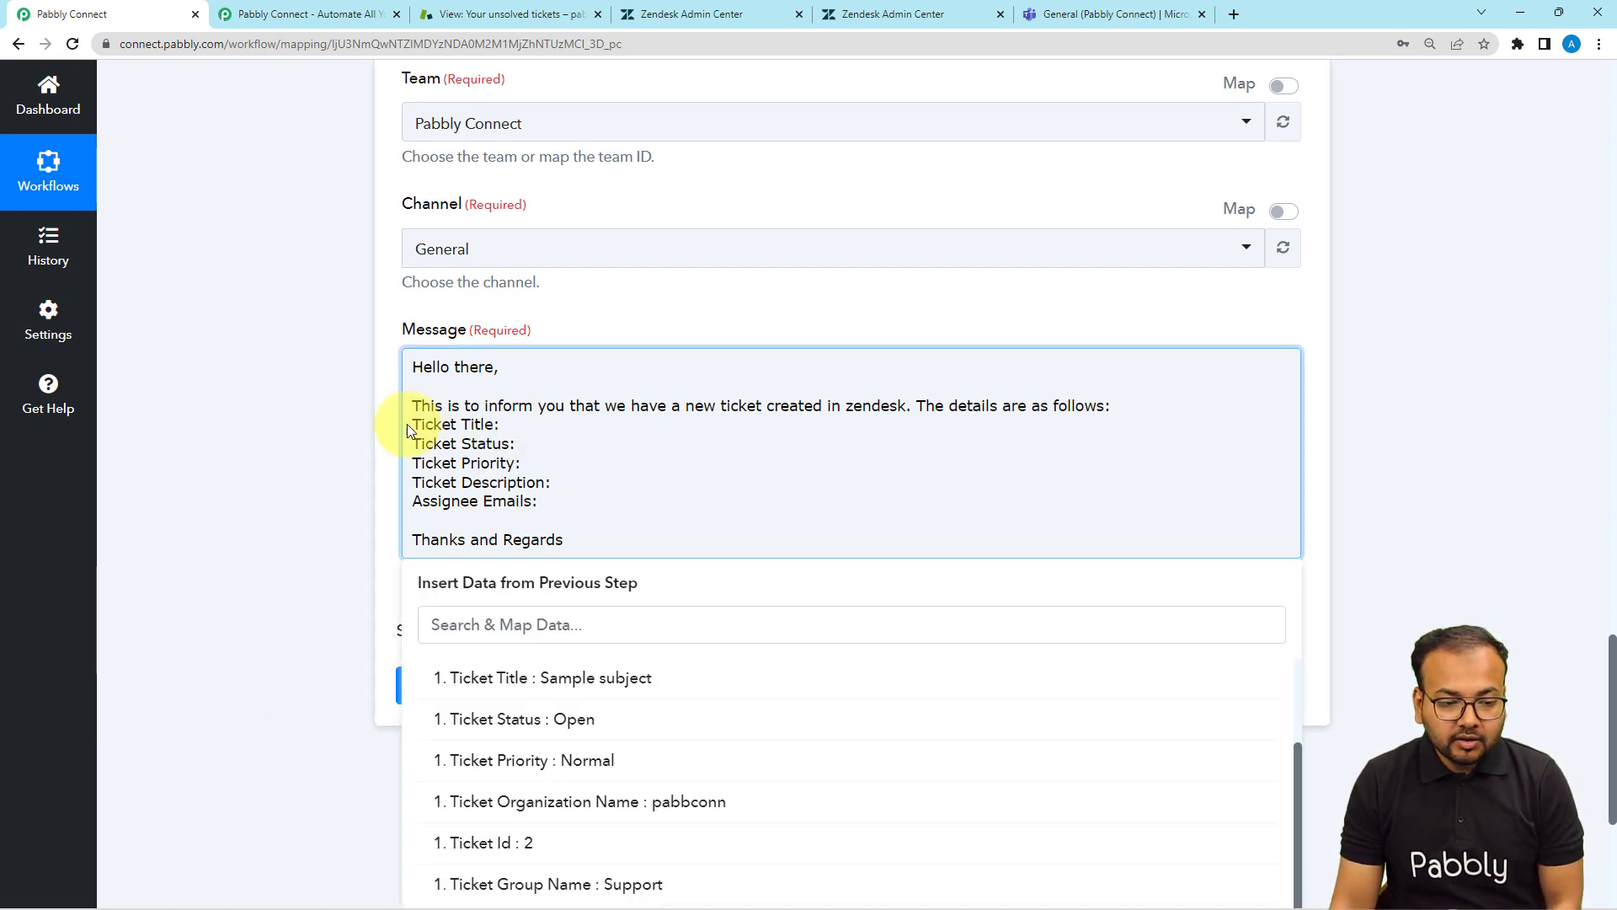
scroll(185, 438, down, 2)
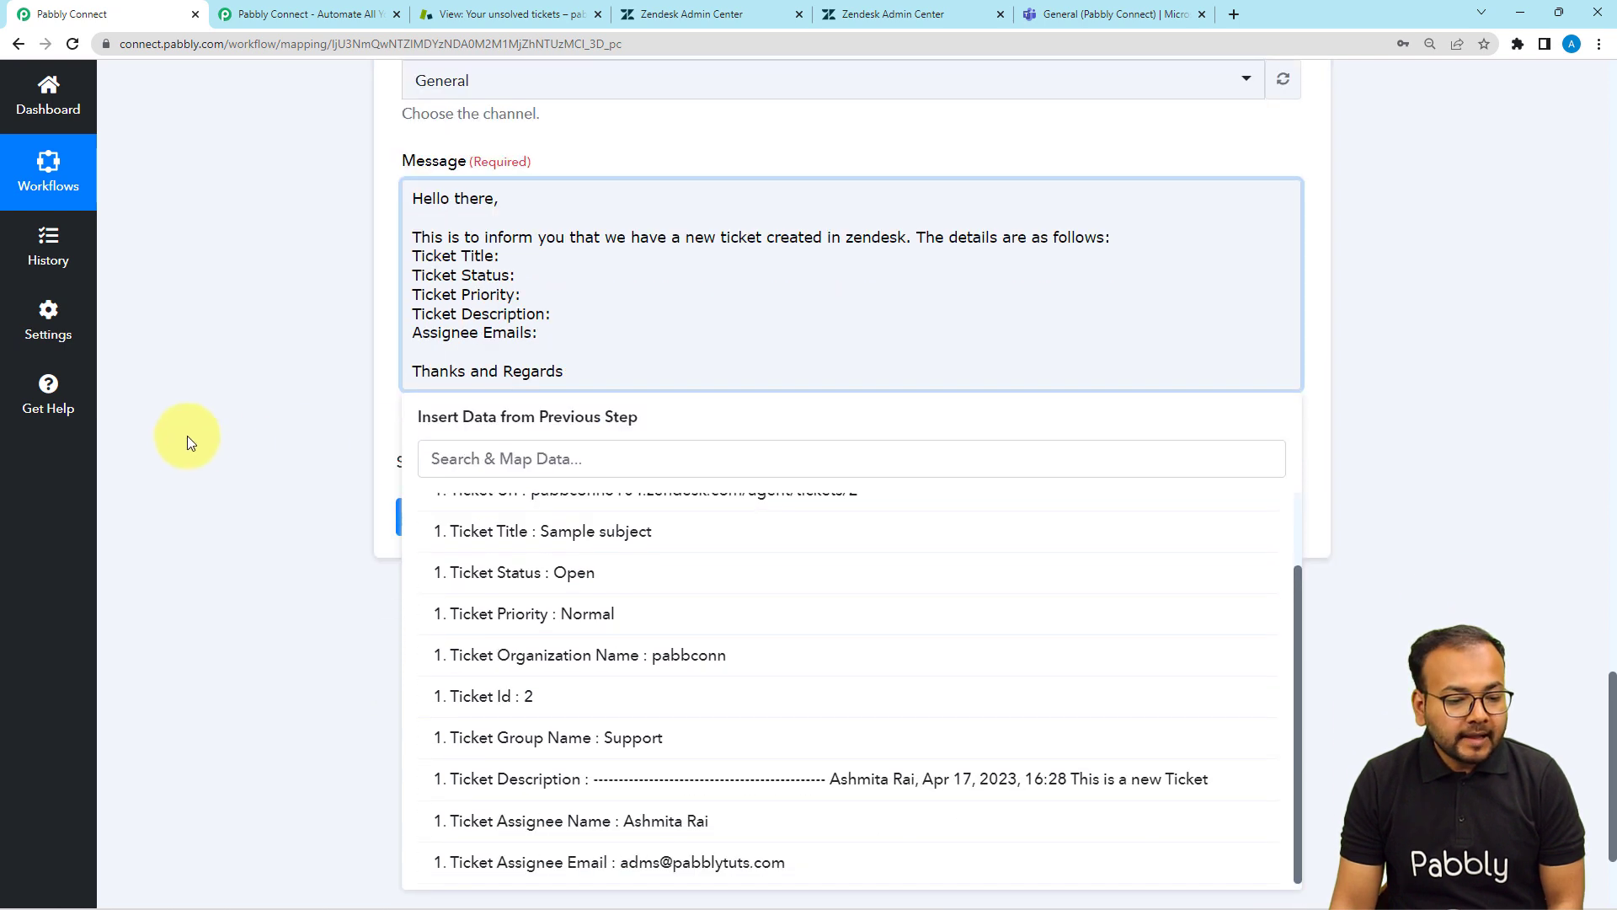
scroll(564, 654, up, 1)
click(443, 518)
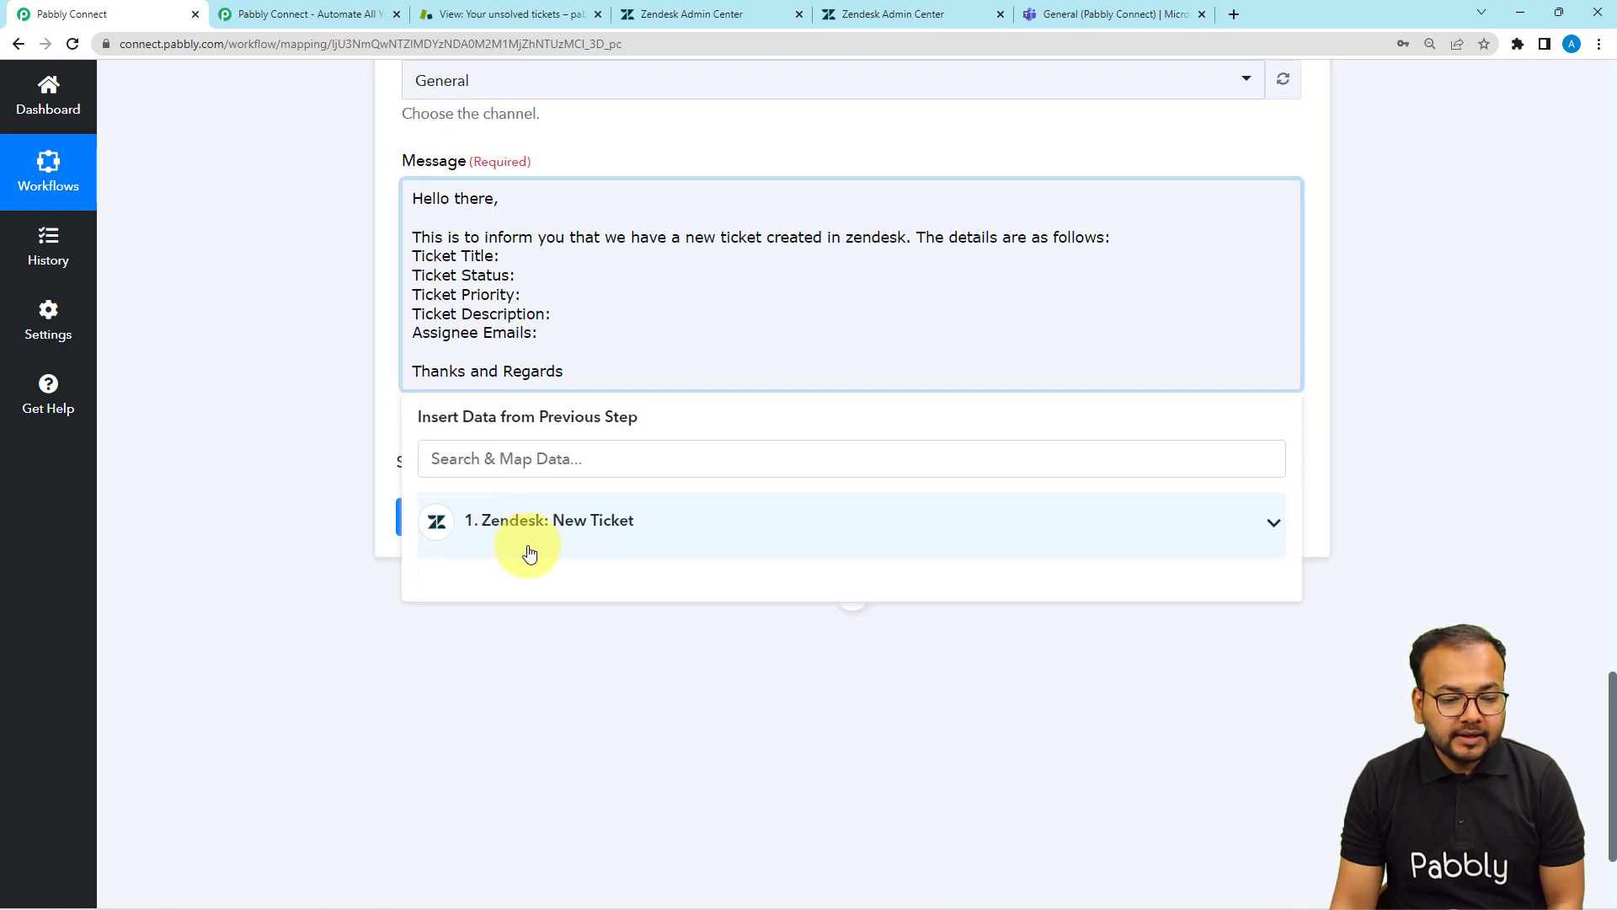
click(569, 546)
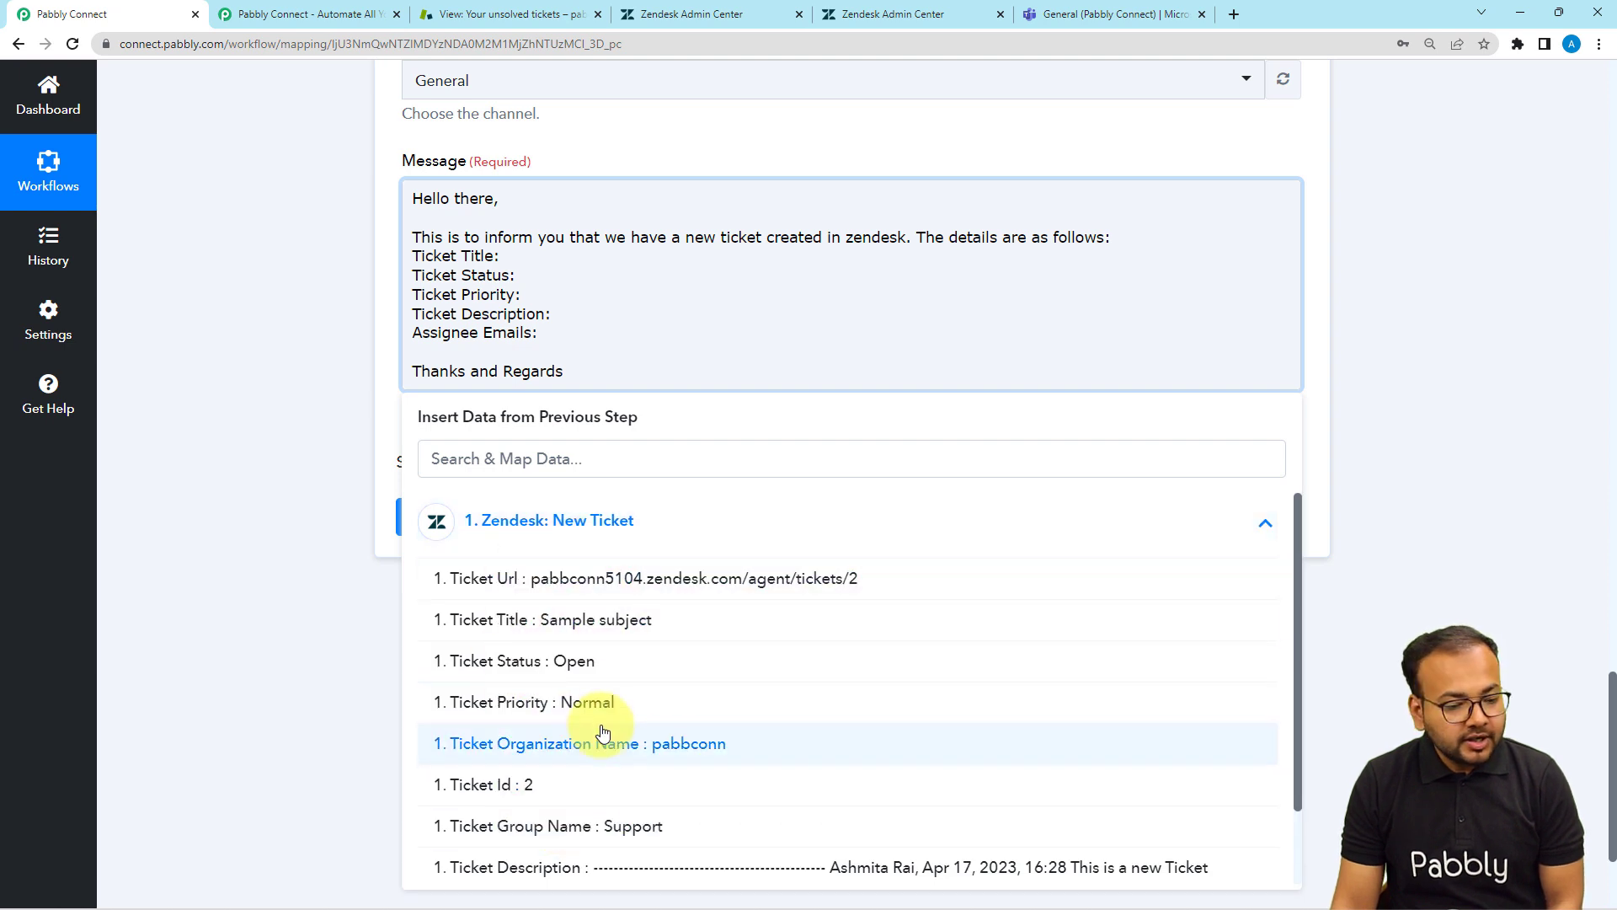
click(562, 624)
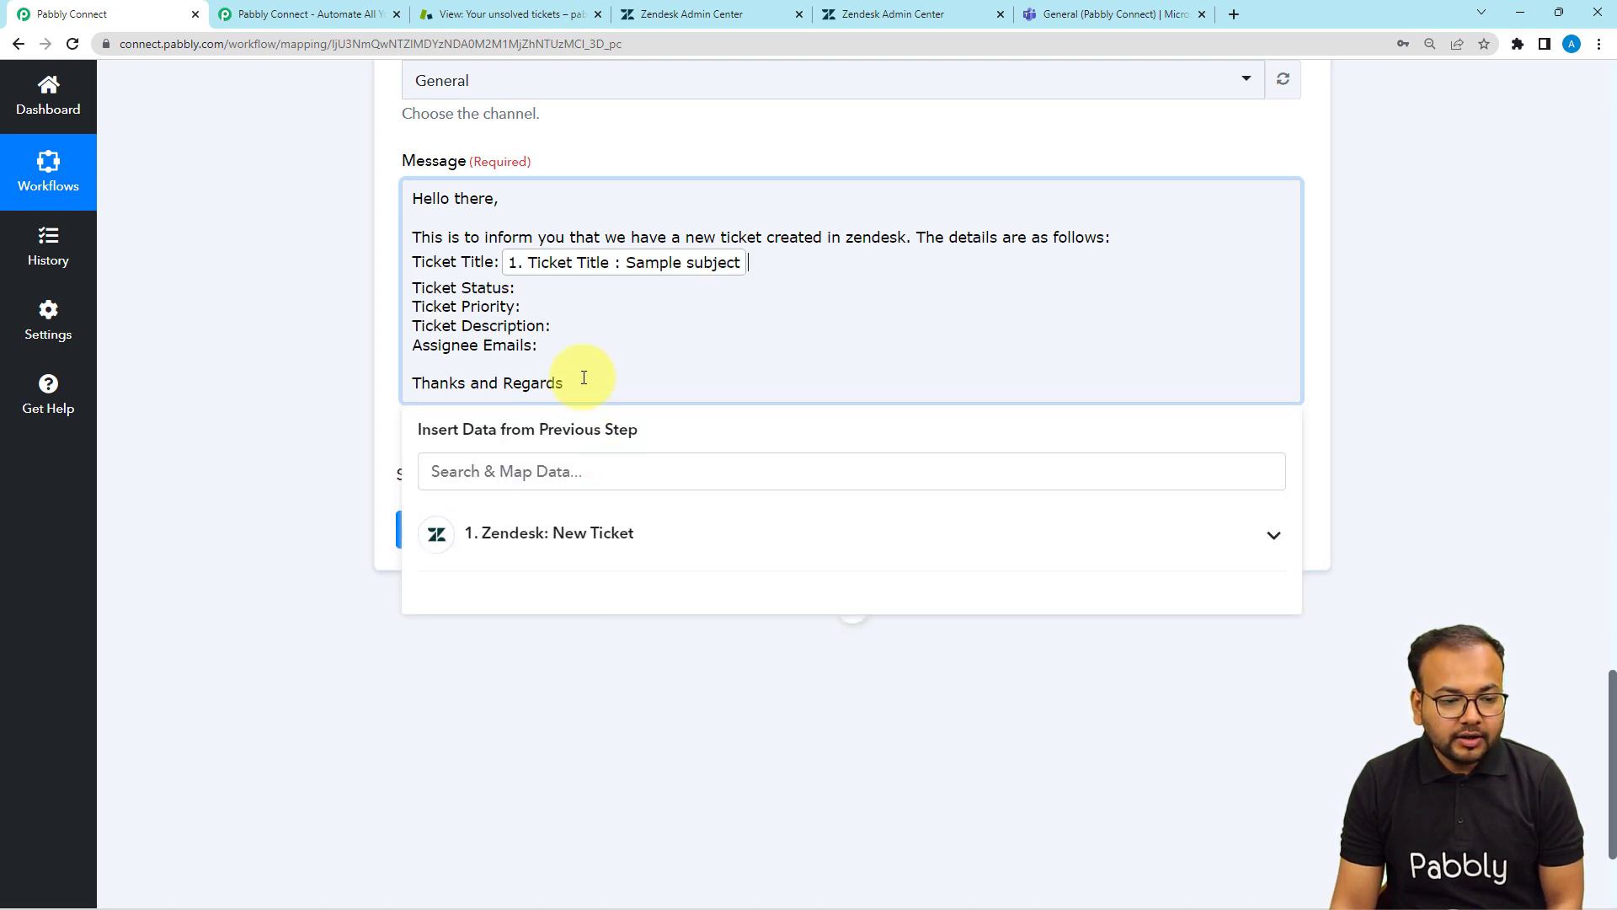
Map the Ticket Status and Ticket Priority values from the Zendesk New Ticket step after their matching labels in the message.
click(531, 535)
click(543, 669)
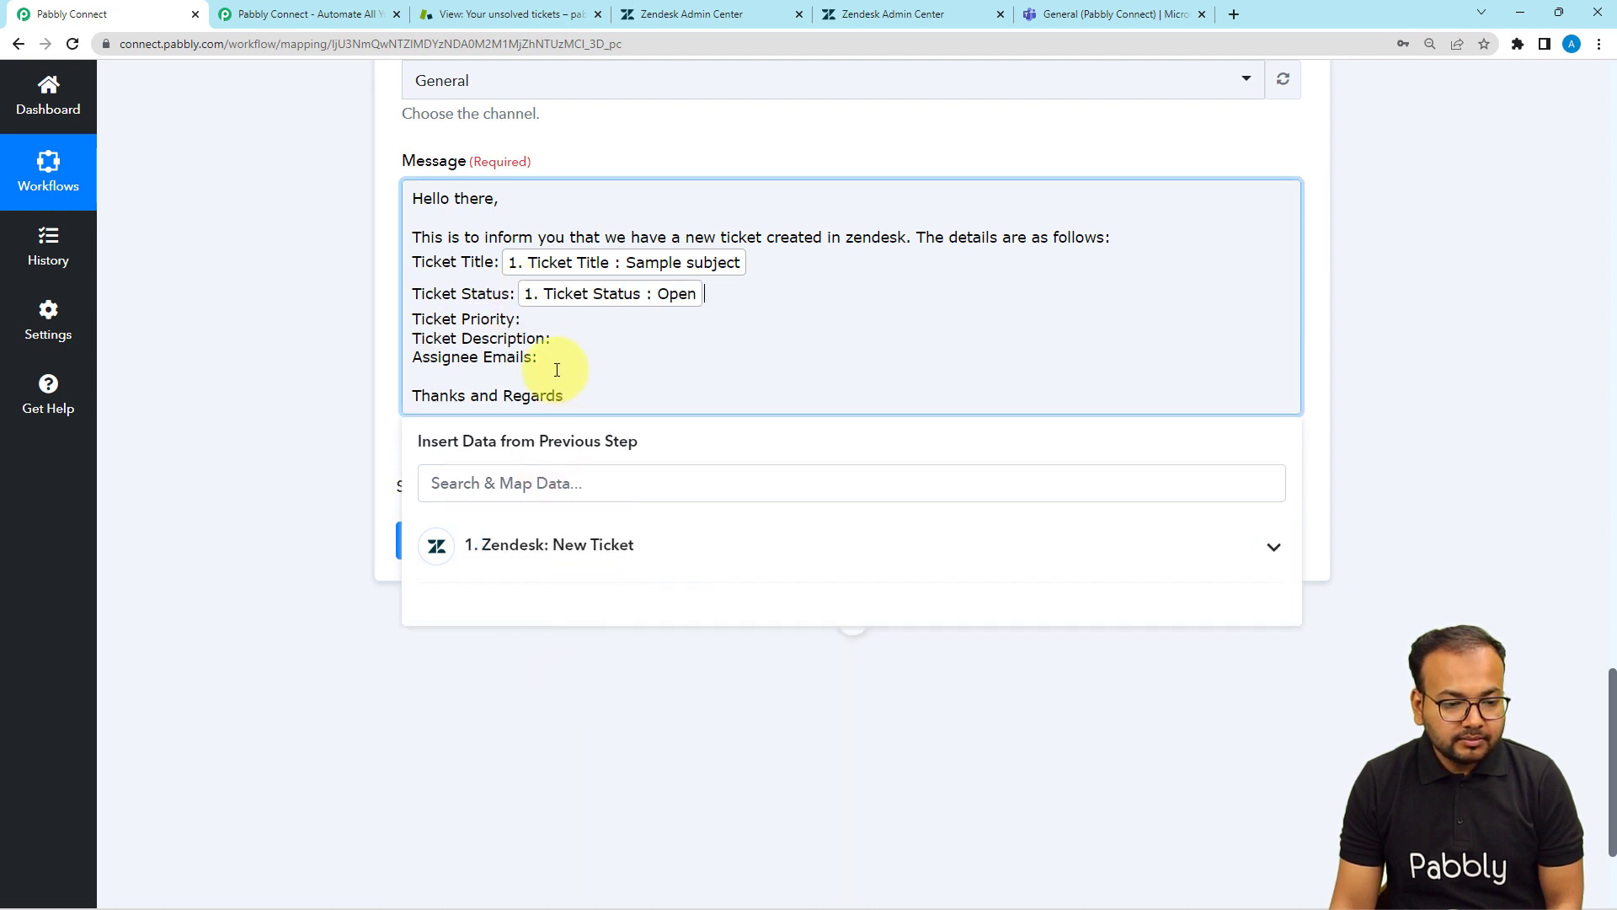
click(529, 552)
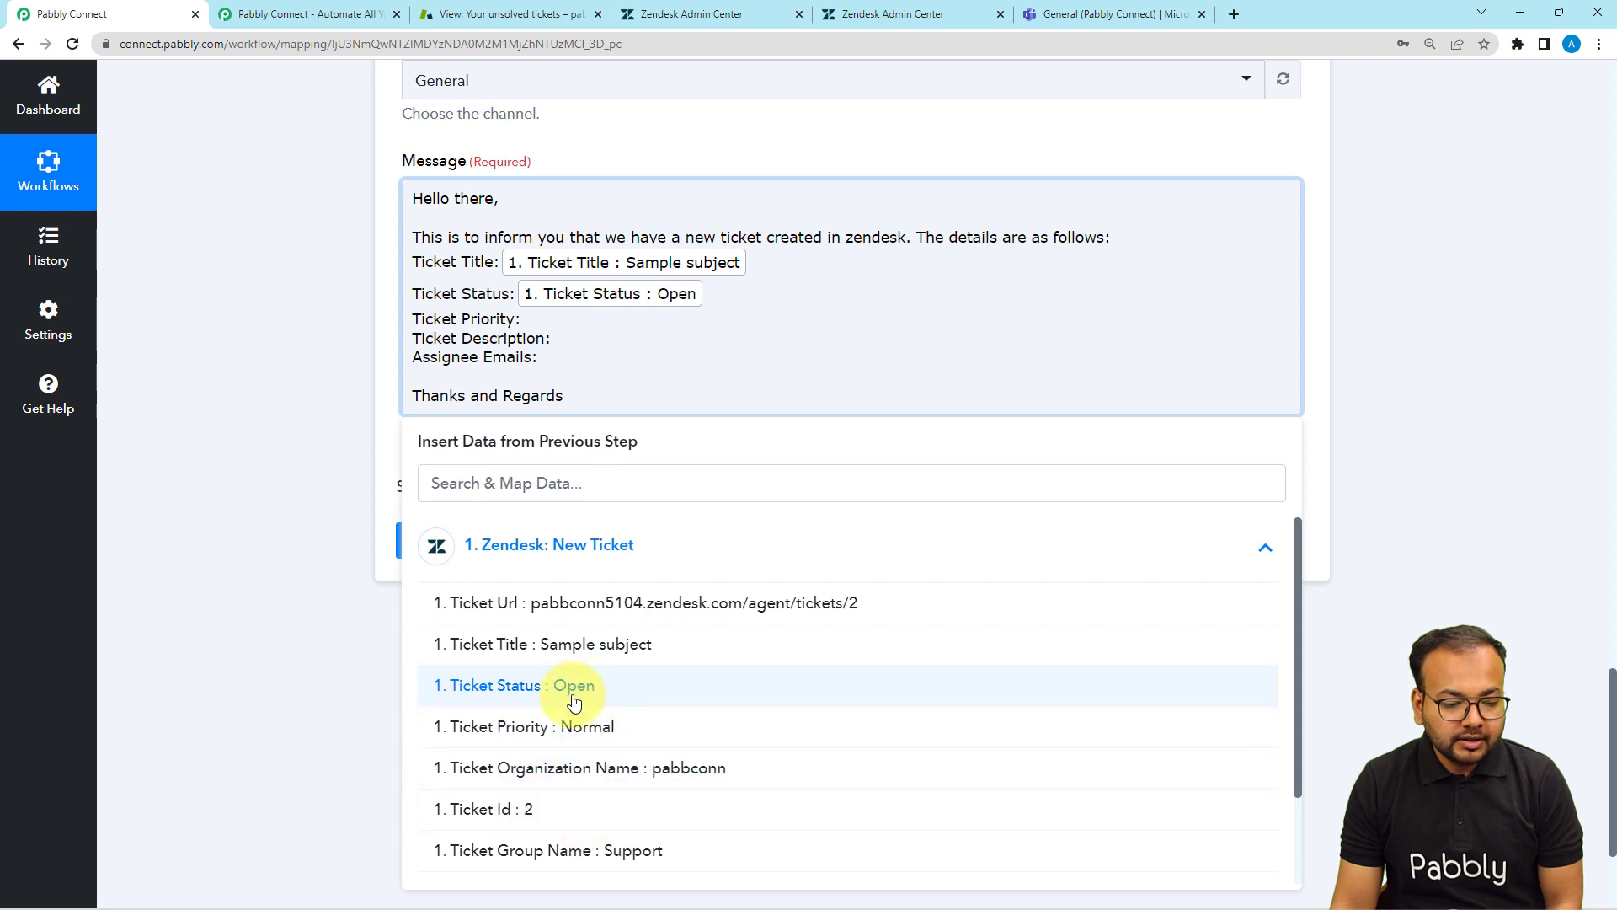
click(581, 720)
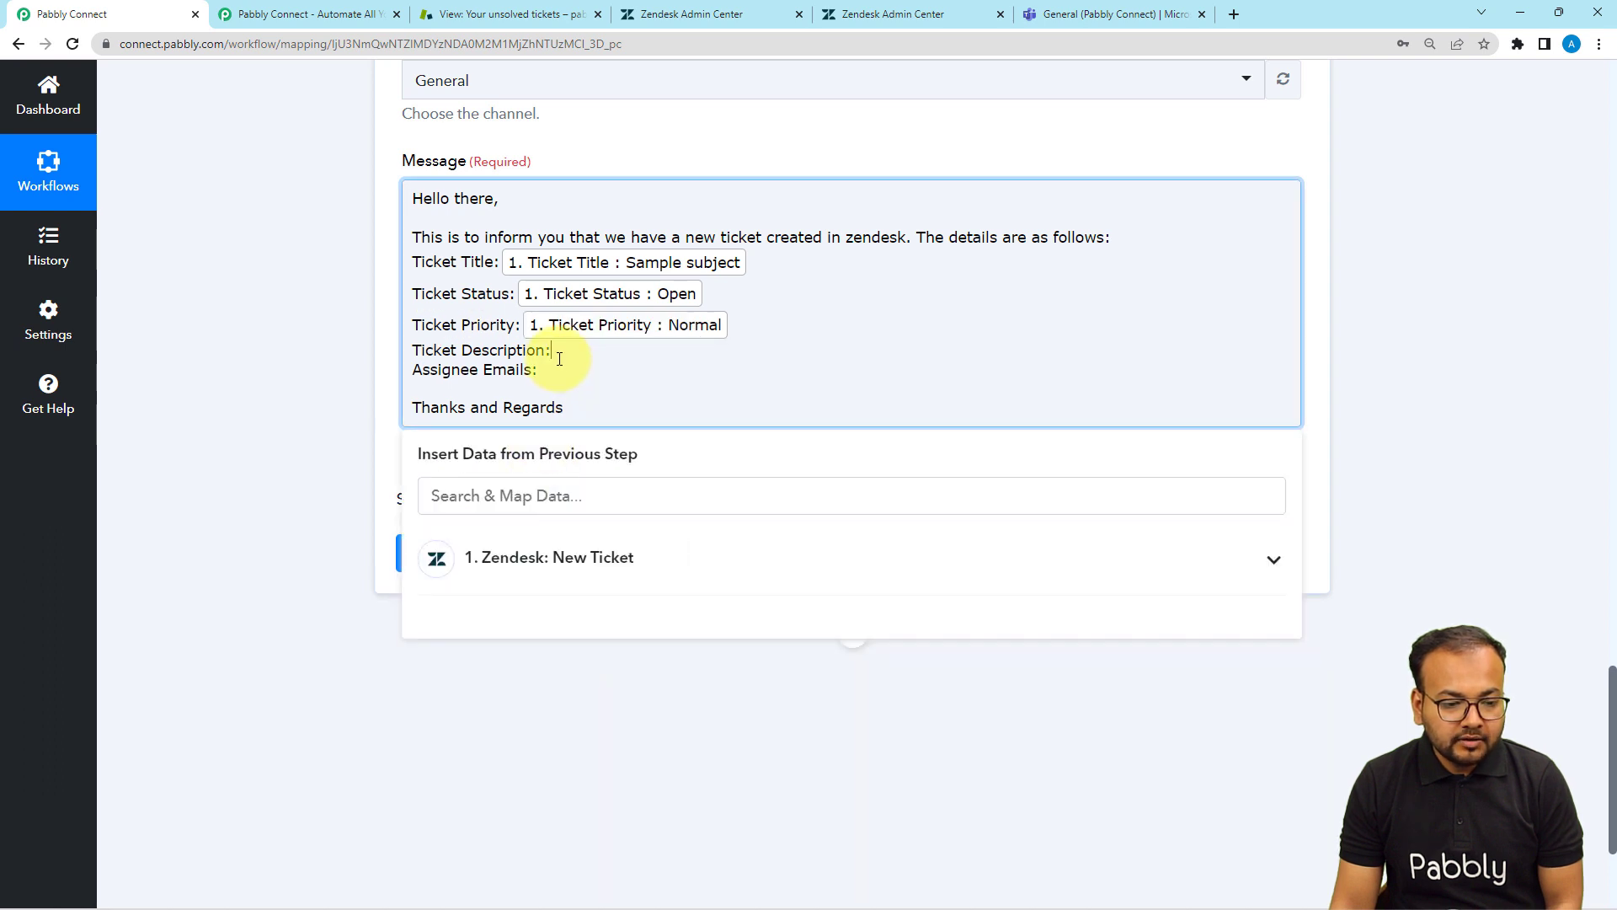
Map the Ticket Description and Ticket Assignee Email values from the Zendesk step after the "Ticket Description:" and "Assignee Emails:" labels.
click(578, 552)
scroll(765, 812, down, 2)
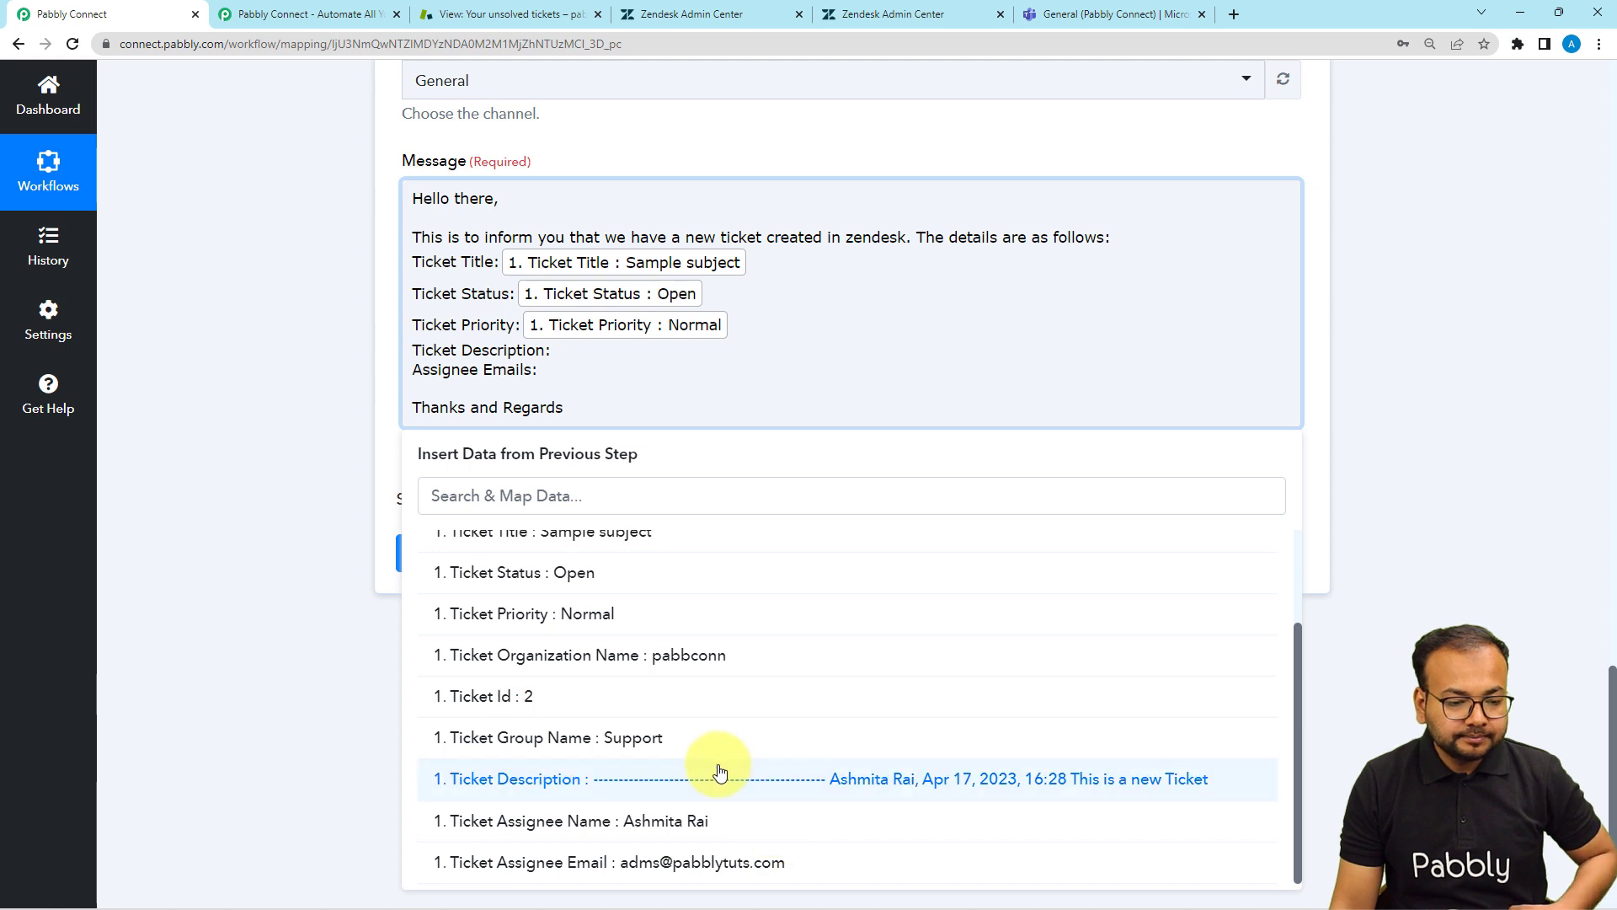
click(718, 772)
click(578, 601)
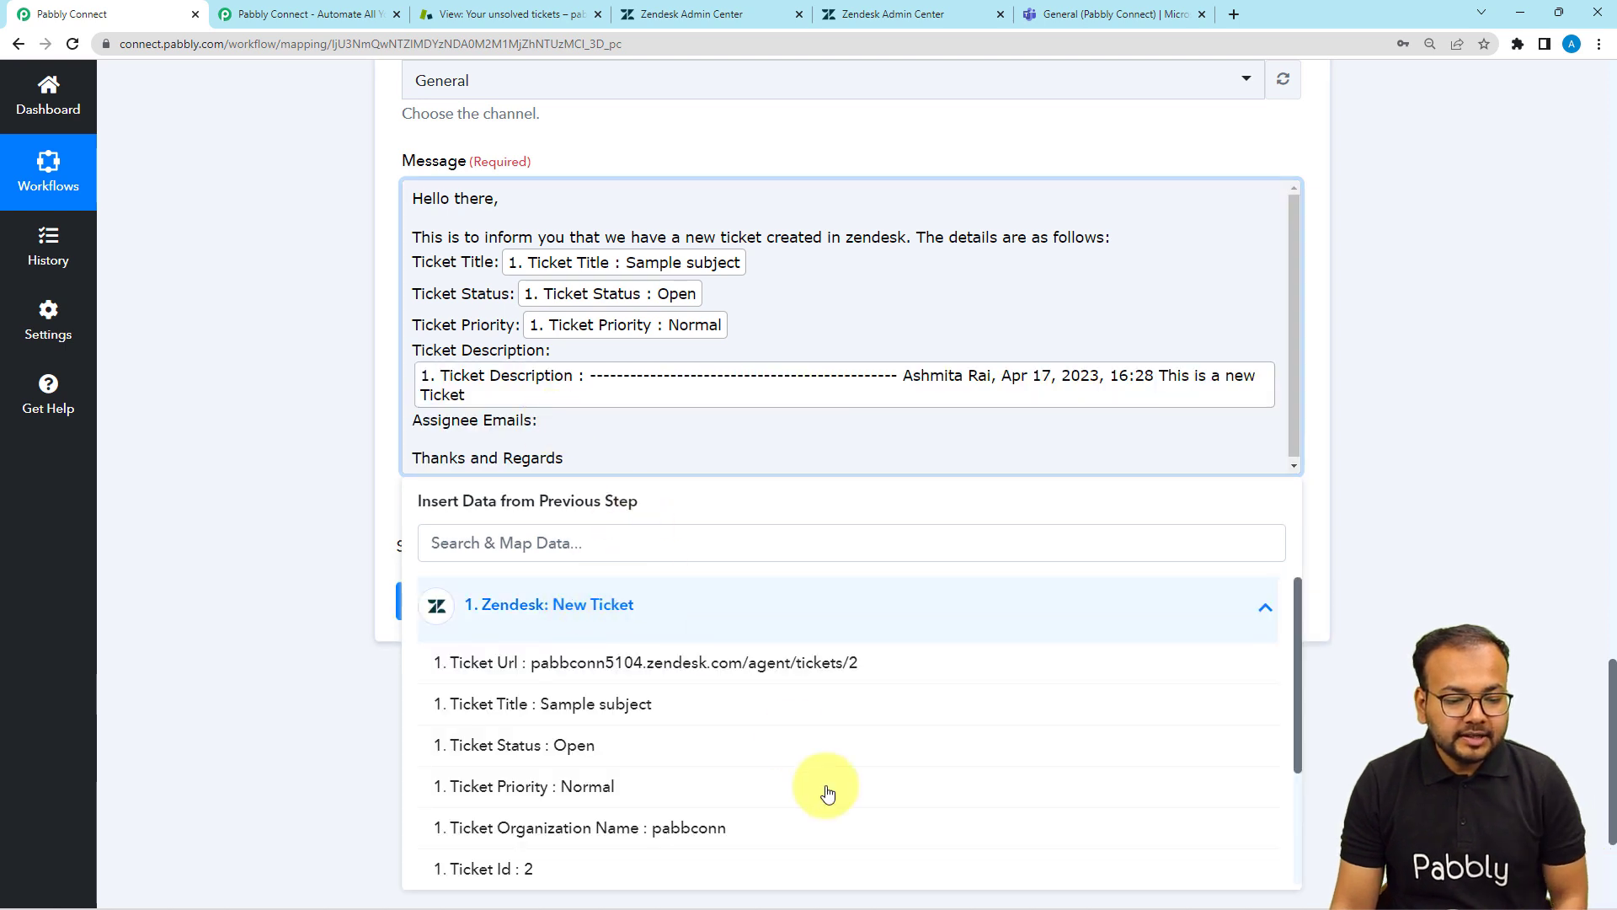
scroll(722, 754, down, 3)
click(671, 862)
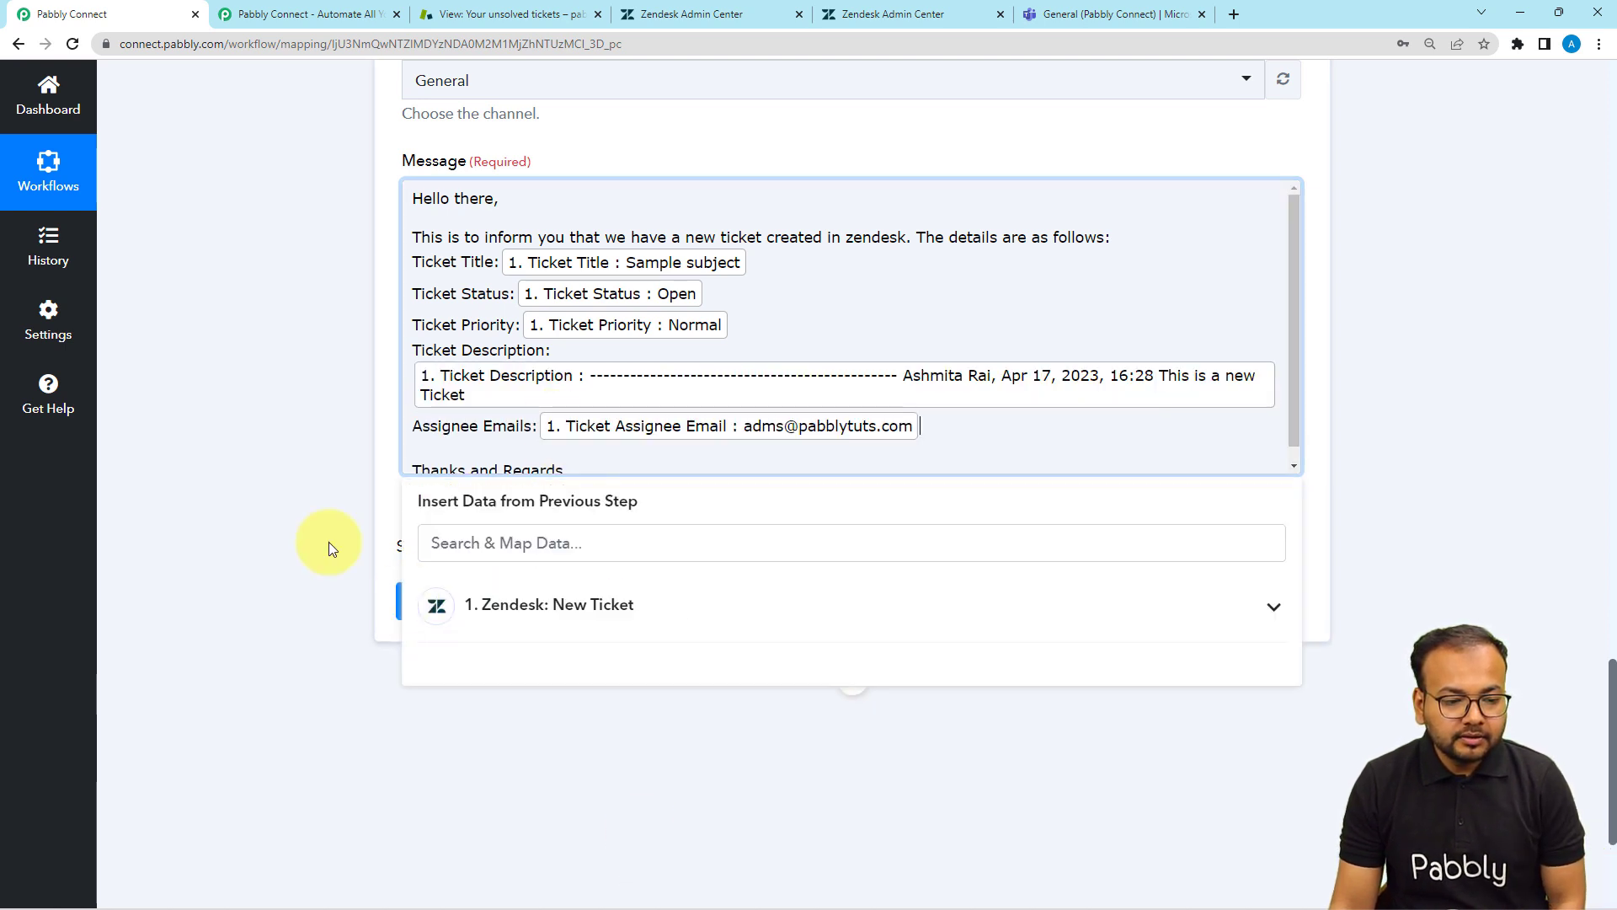
click(259, 497)
Check the General channel in Microsoft Teams, and back in Pabbly Connect save the message action and send a test request.
scroll(260, 497, down, 2)
scroll(724, 278, down, 1)
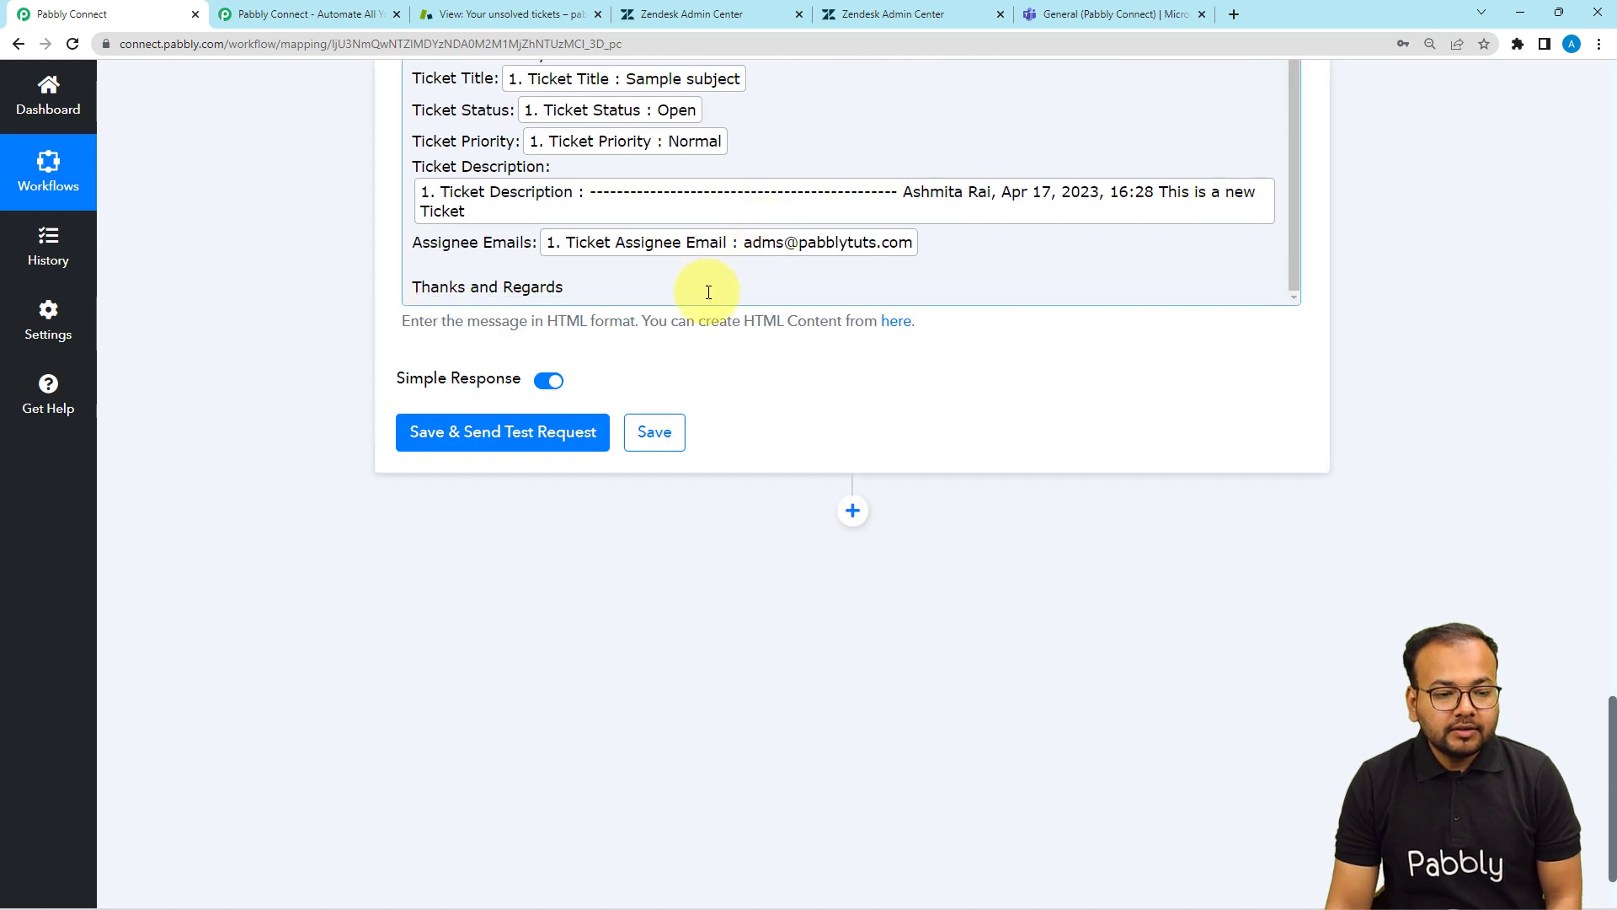
scroll(709, 290, down, 2)
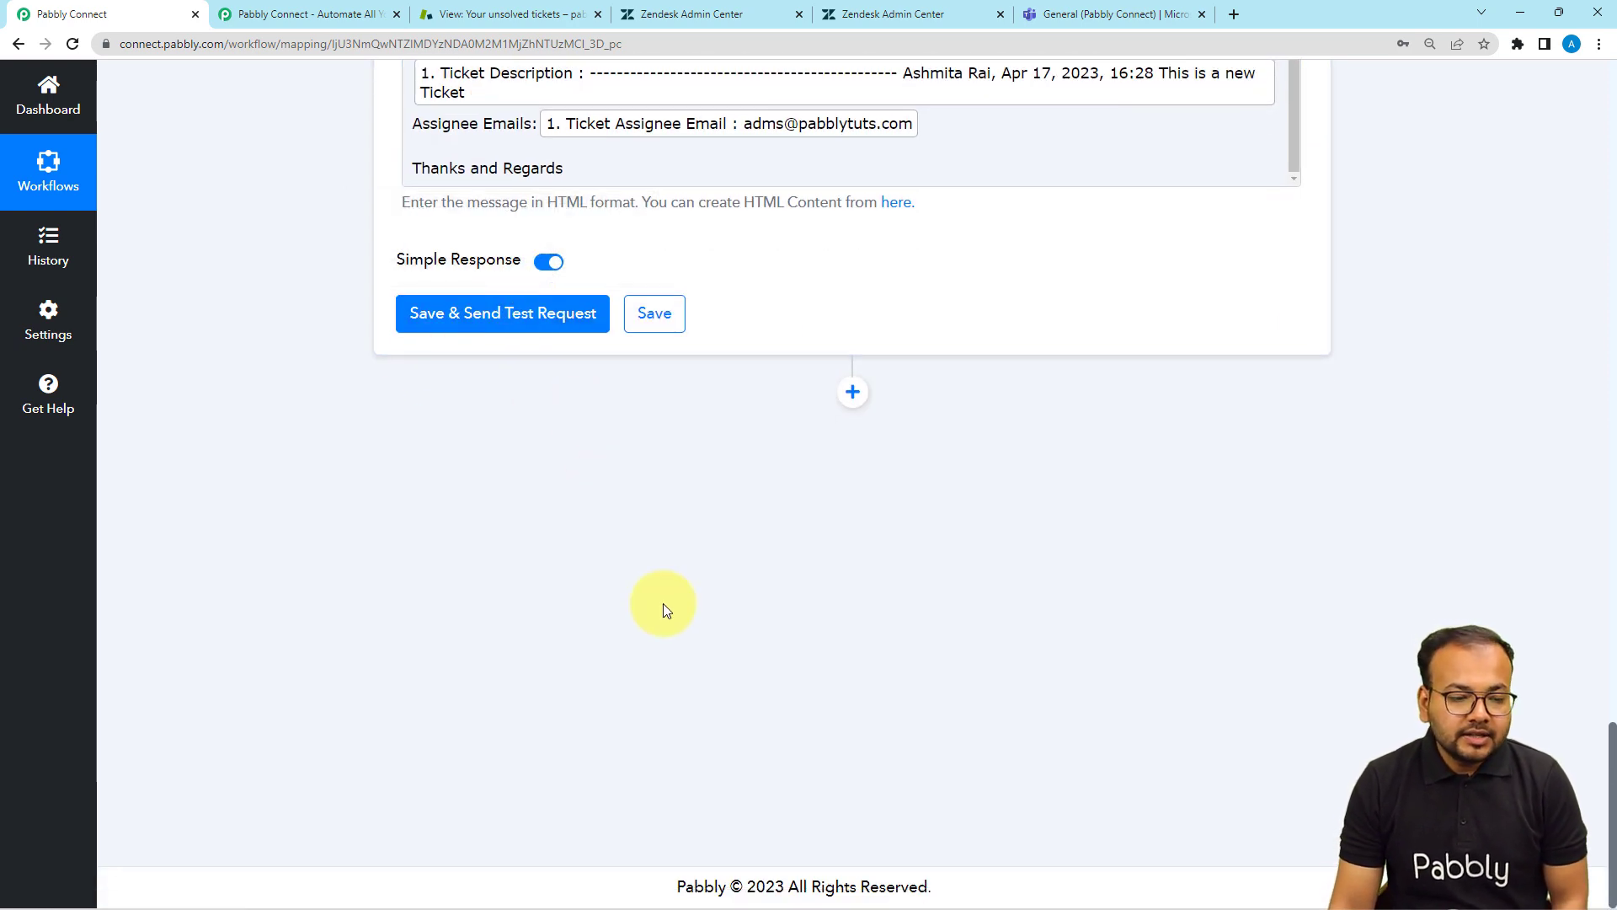
scroll(664, 603, up, 4)
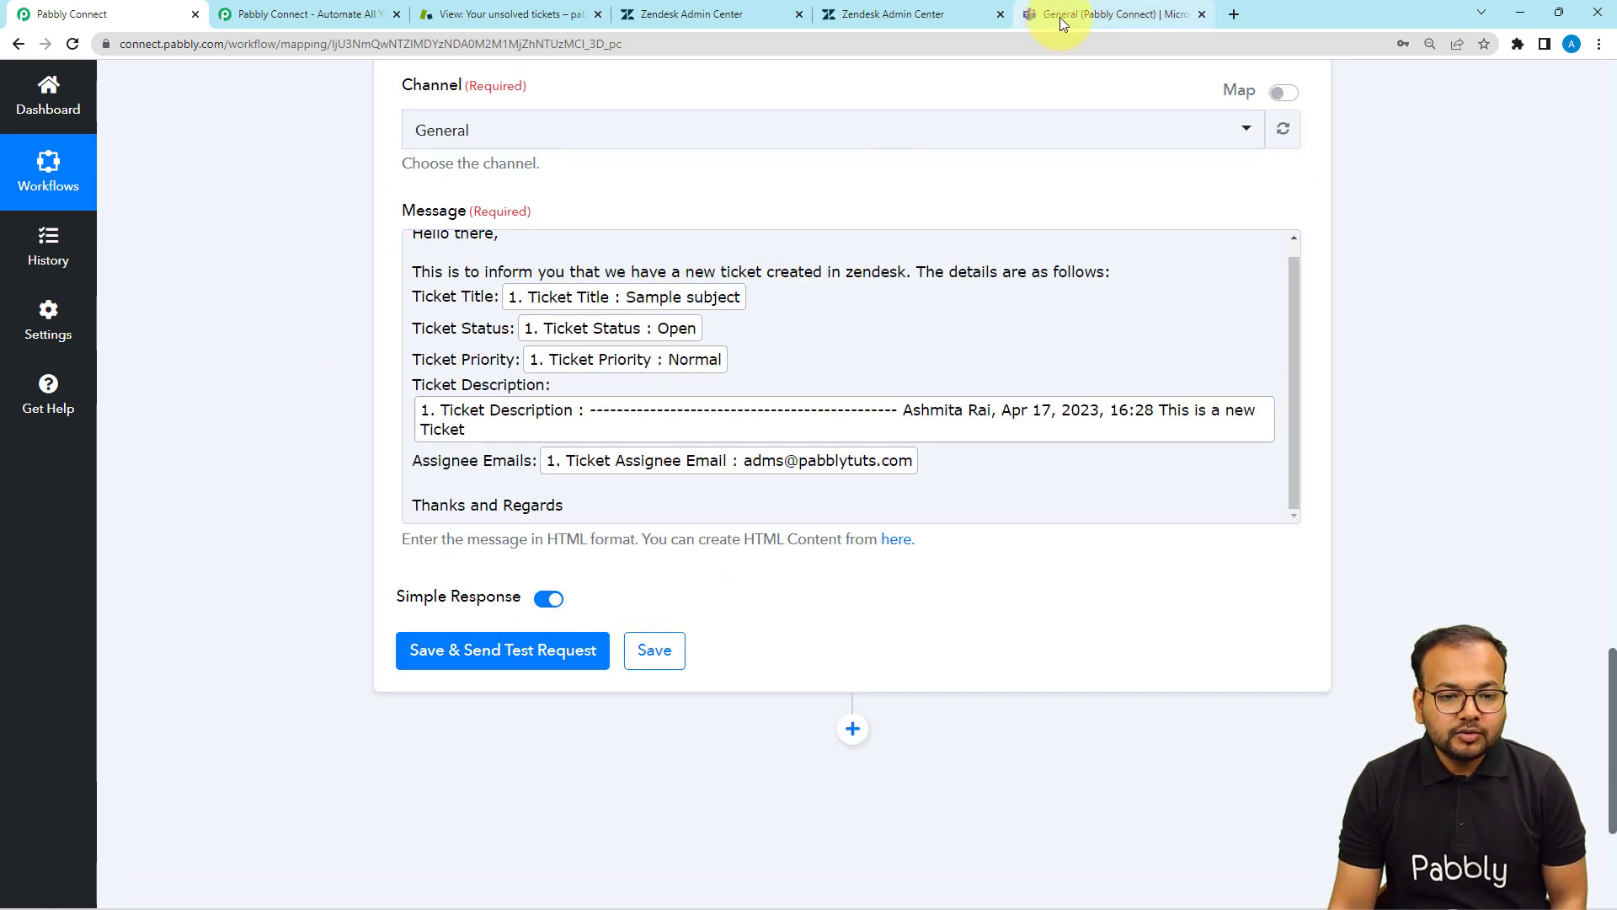
click(1059, 18)
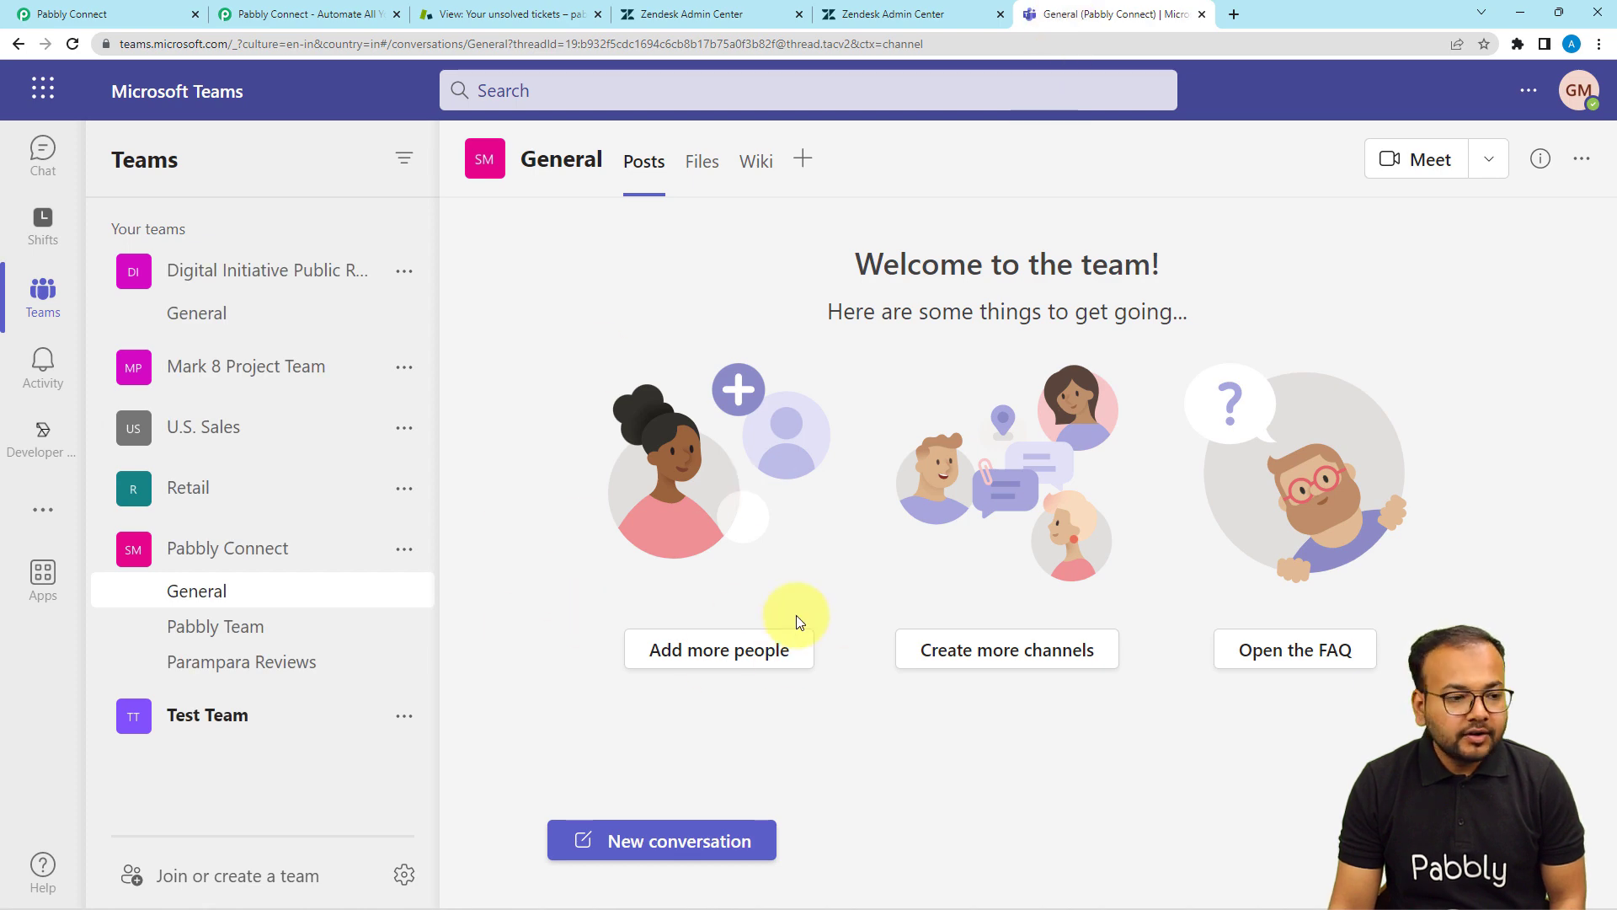
click(74, 14)
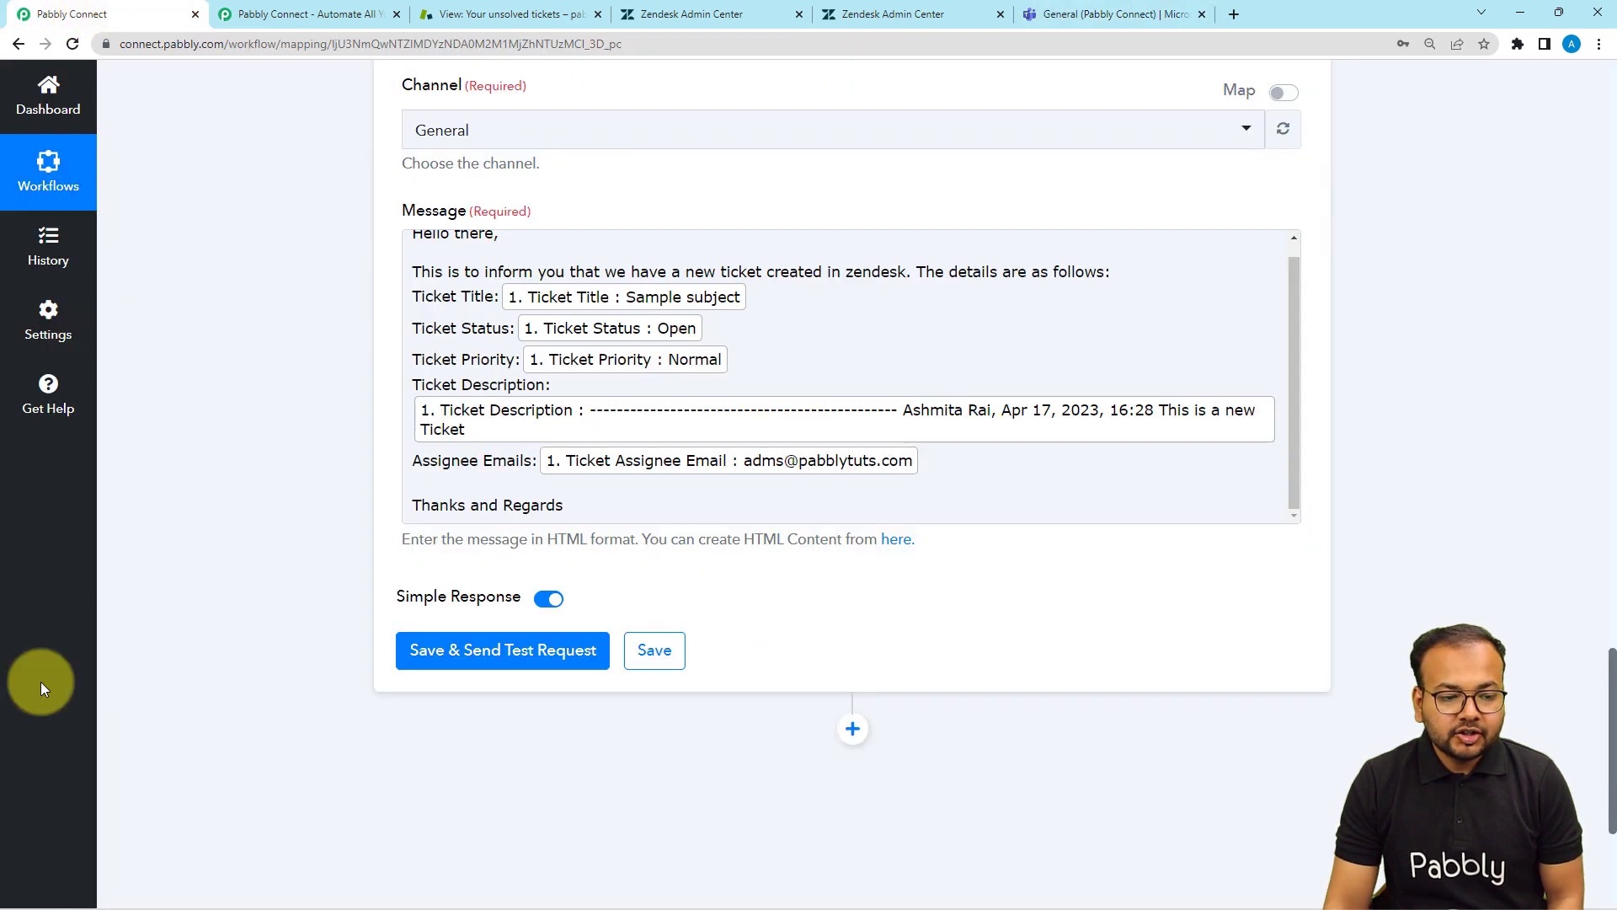
click(430, 654)
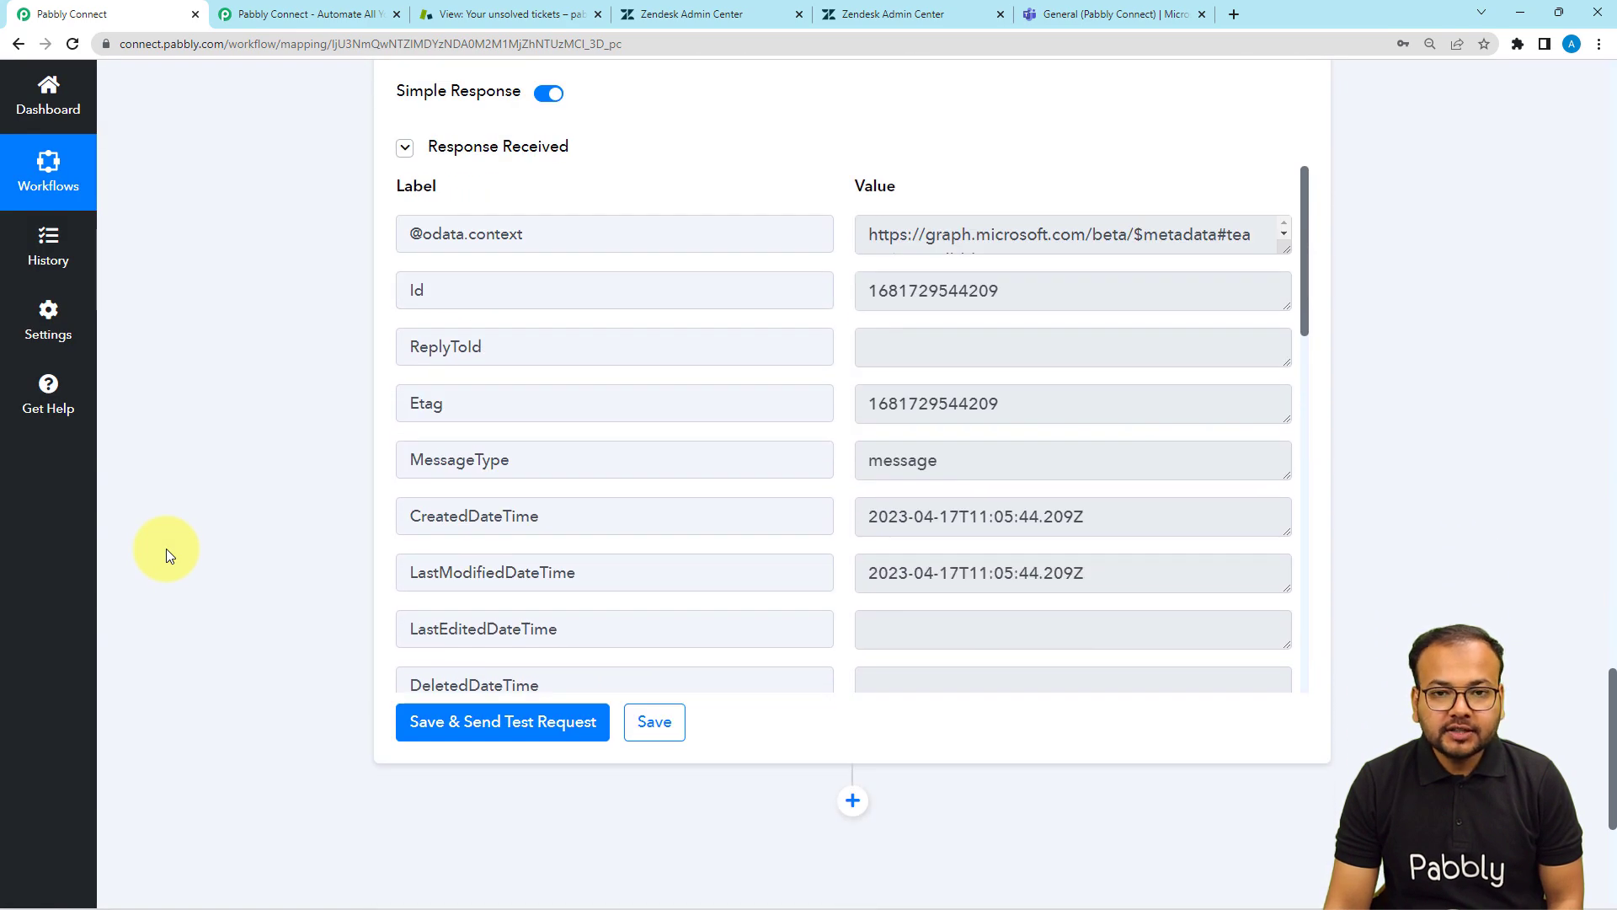
Switch to Microsoft Teams and review the ticket details in the message posted to the General channel.
click(1039, 22)
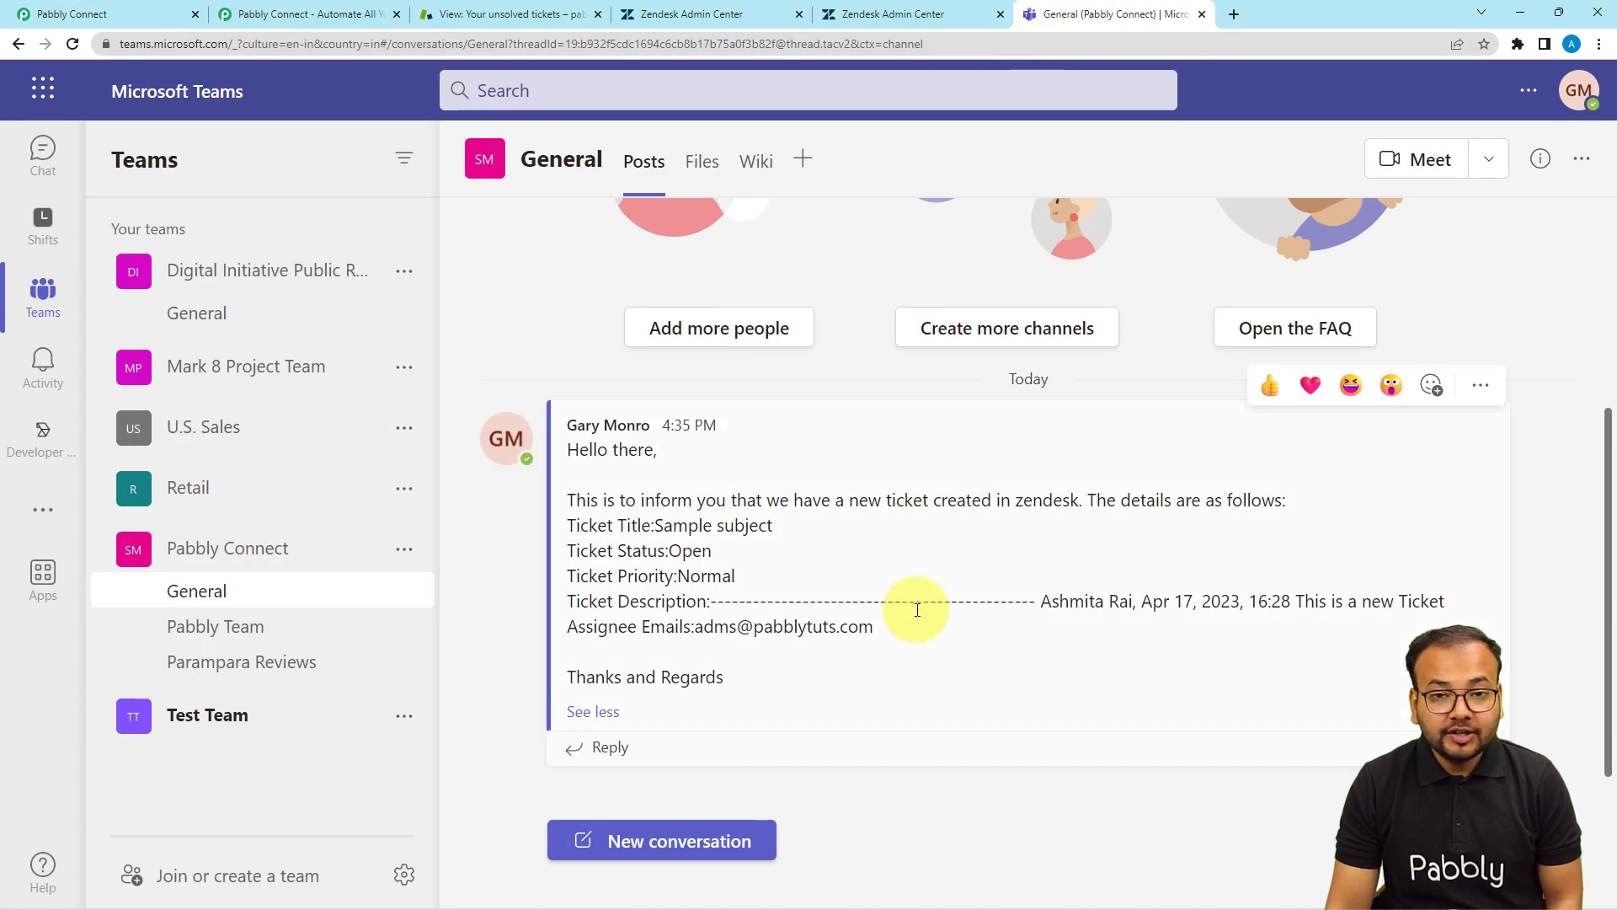
drag(606, 509, 882, 634)
click(680, 557)
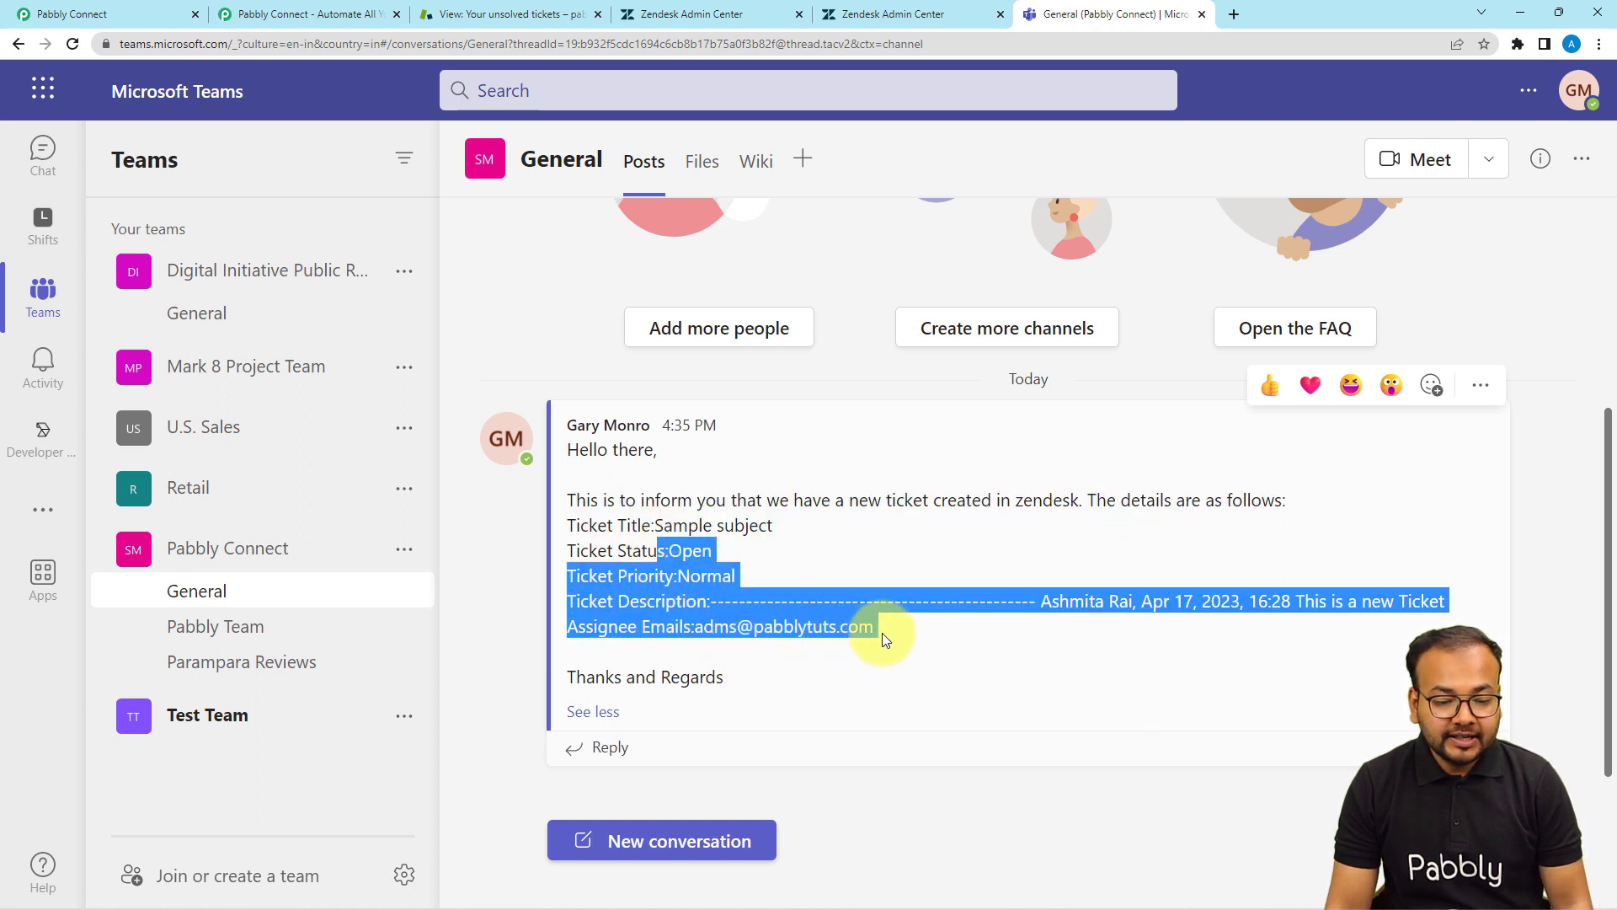
Return to the Pabbly Connect workflow and collapse the Microsoft Teams action and the Zendesk trigger.
click(99, 11)
scroll(421, 396, up, 7)
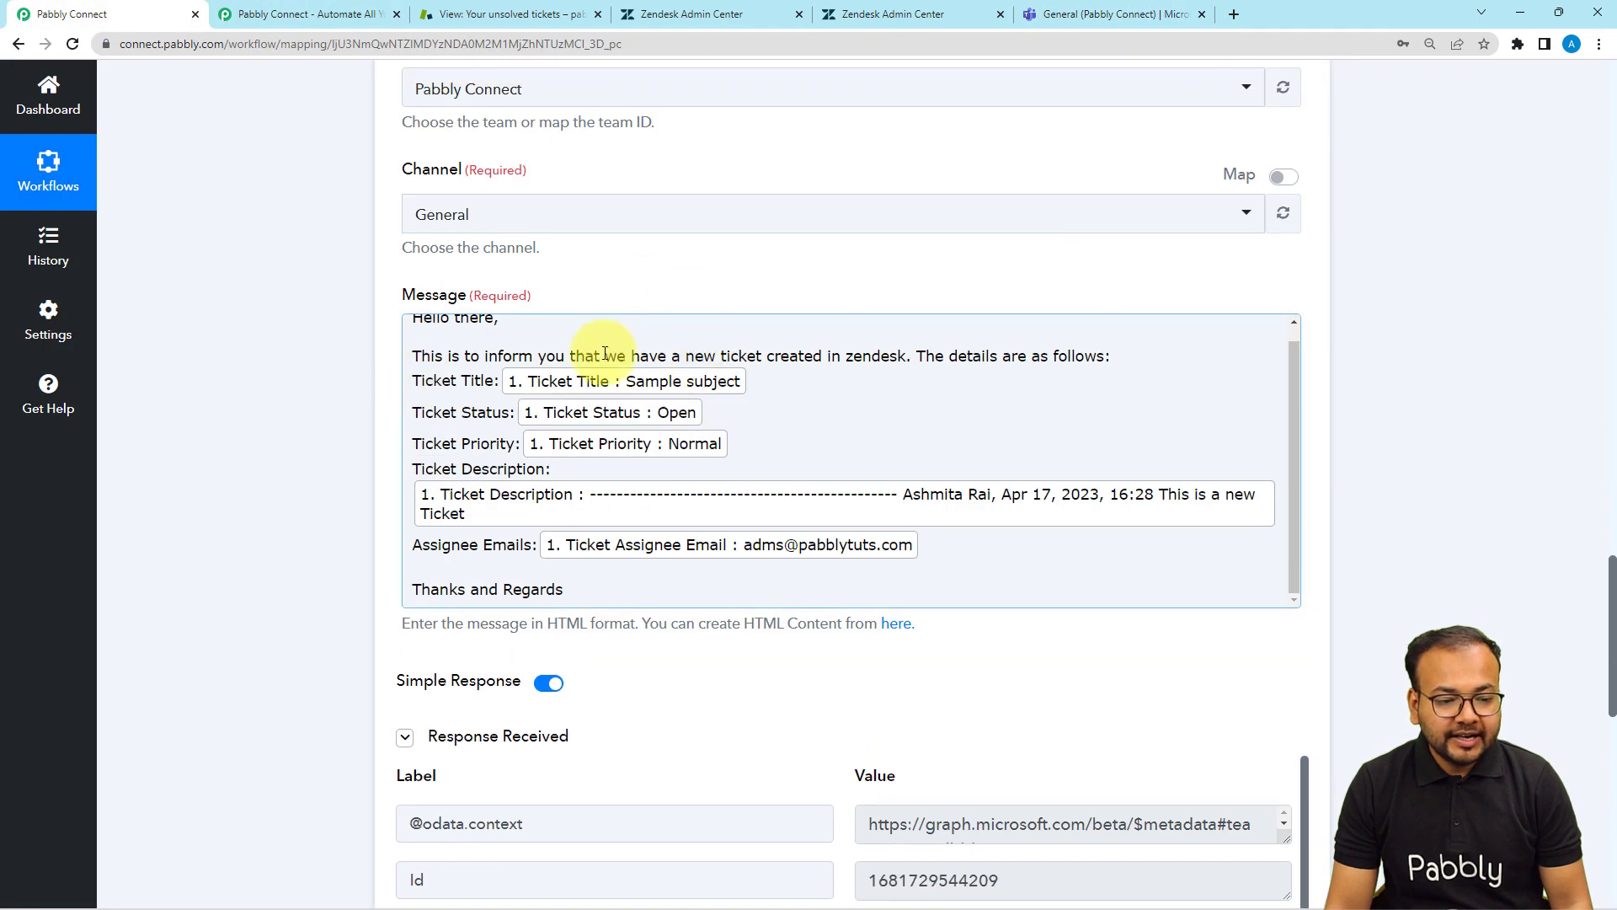
scroll(305, 511, up, 2)
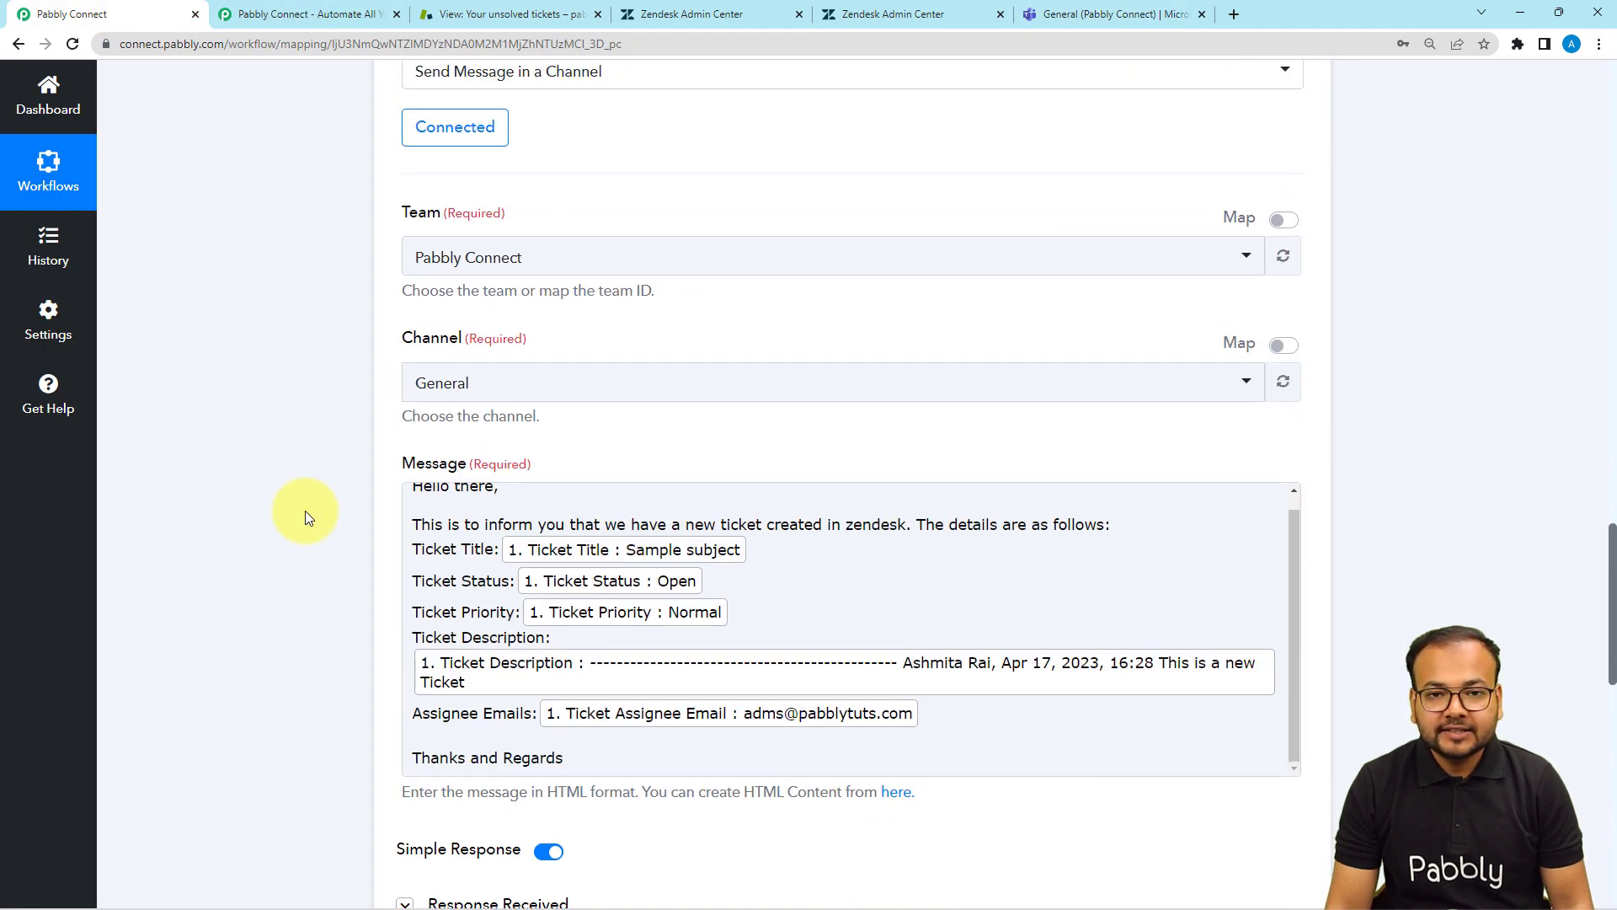
scroll(305, 510, up, 4)
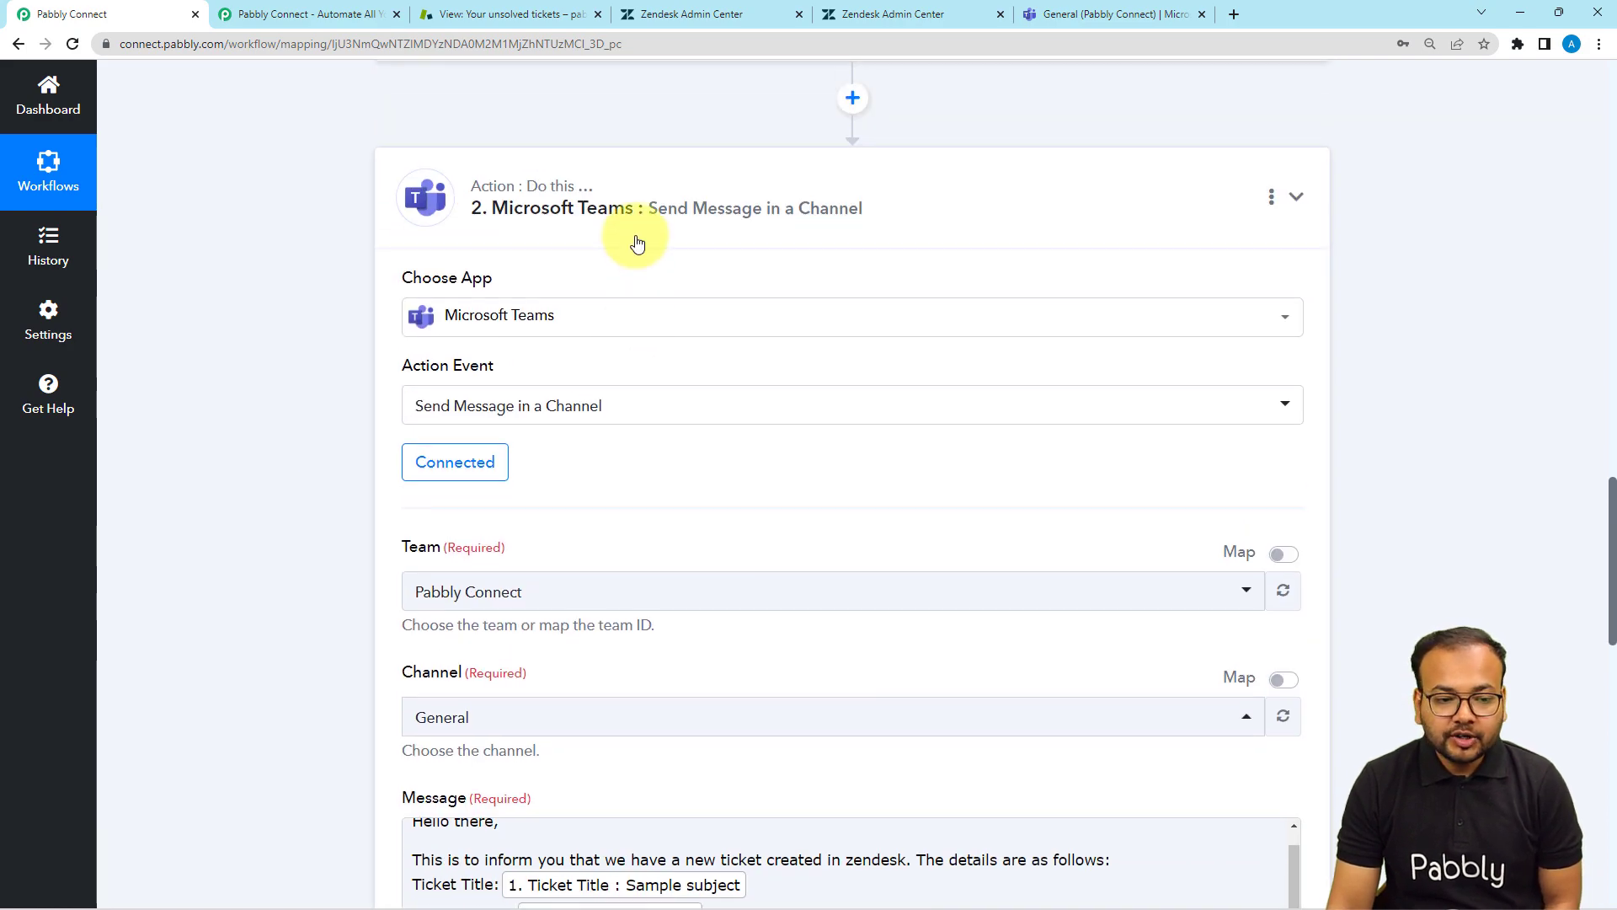
click(628, 223)
scroll(219, 539, up, 20)
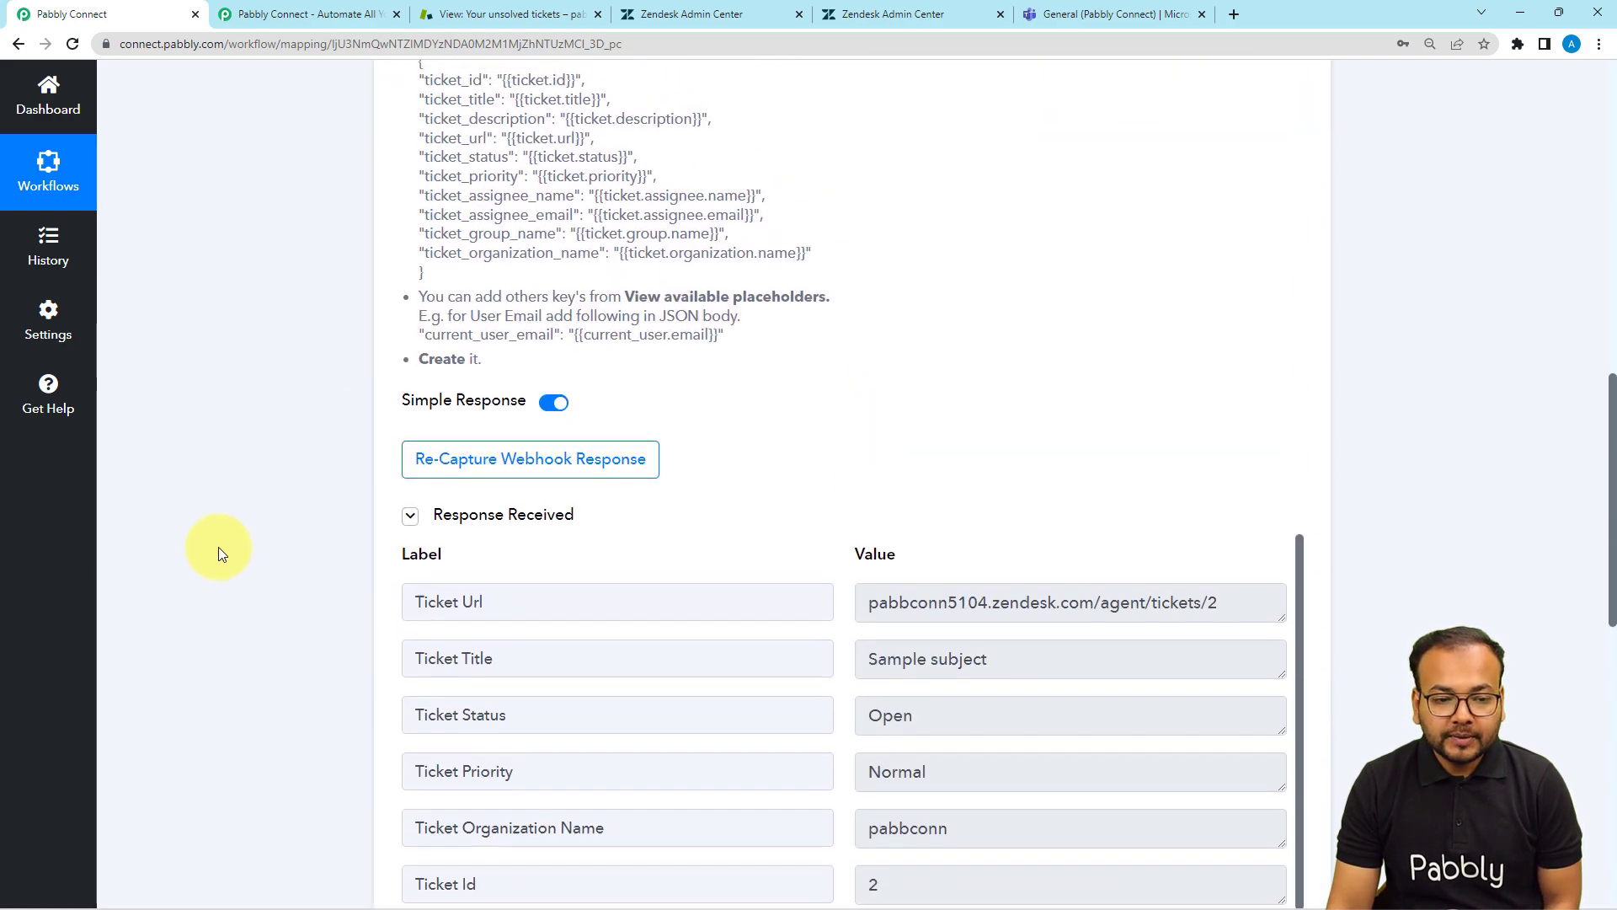
scroll(219, 548, up, 8)
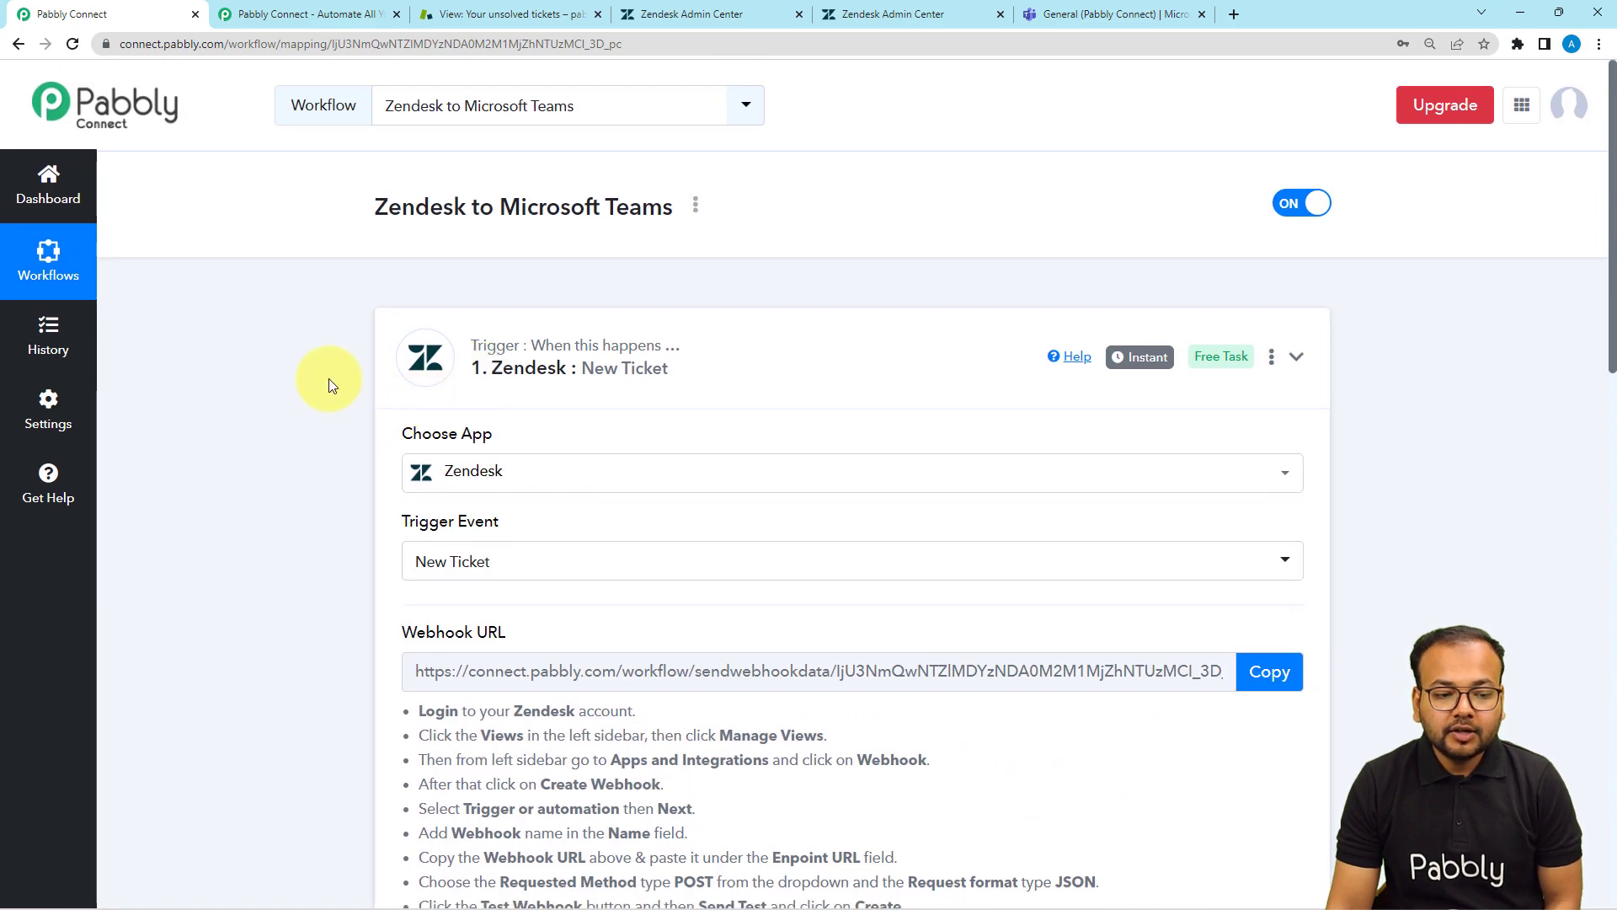
click(381, 373)
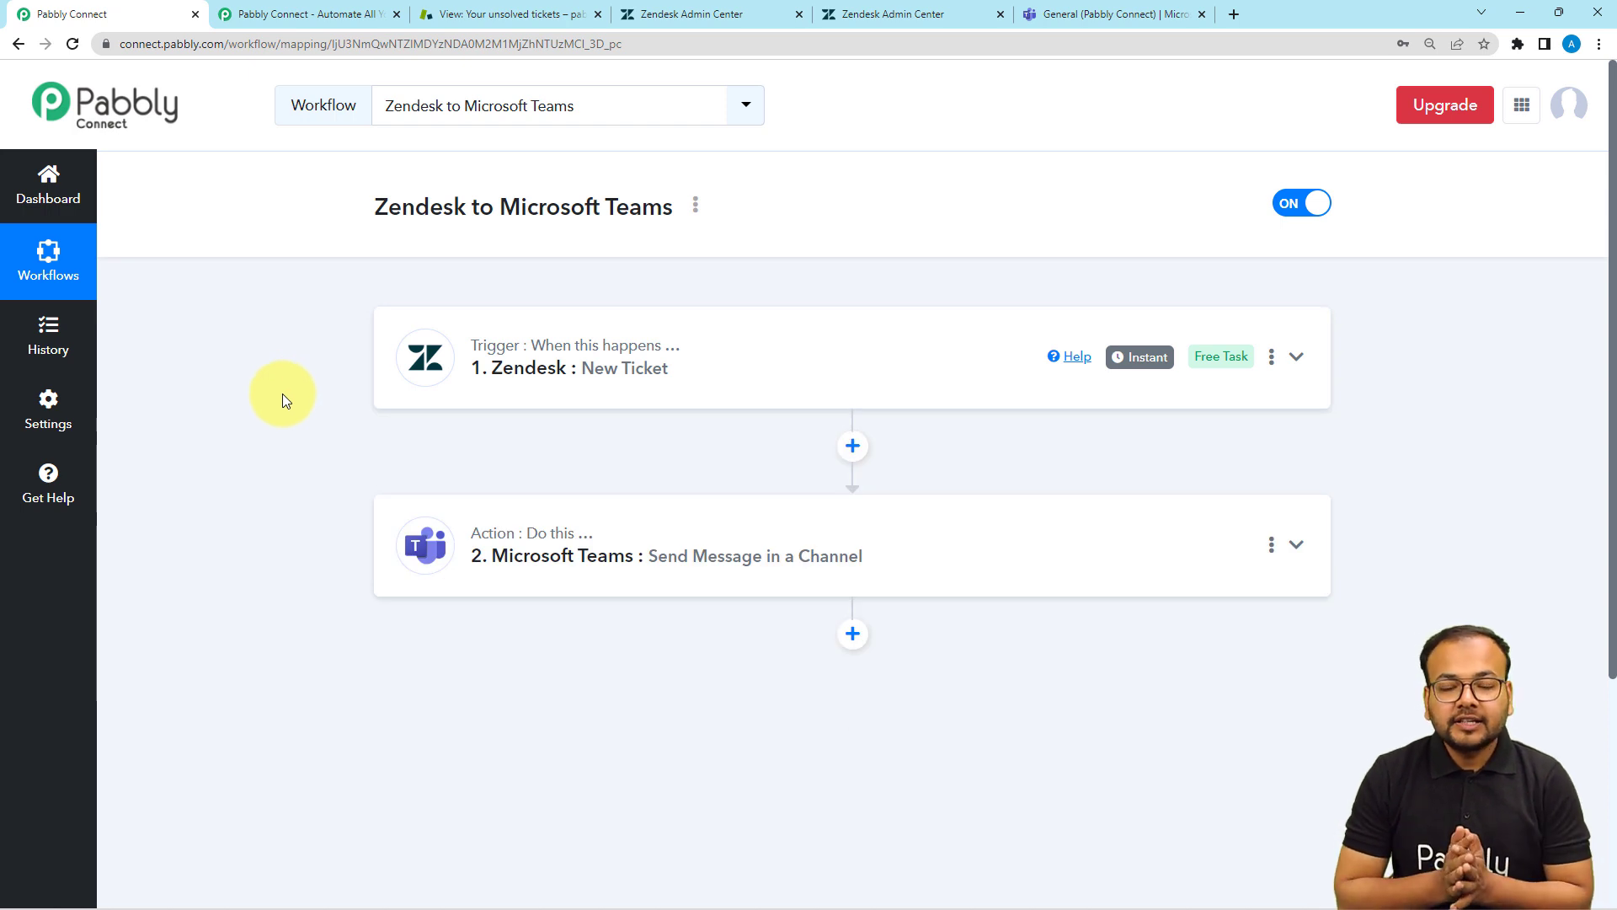